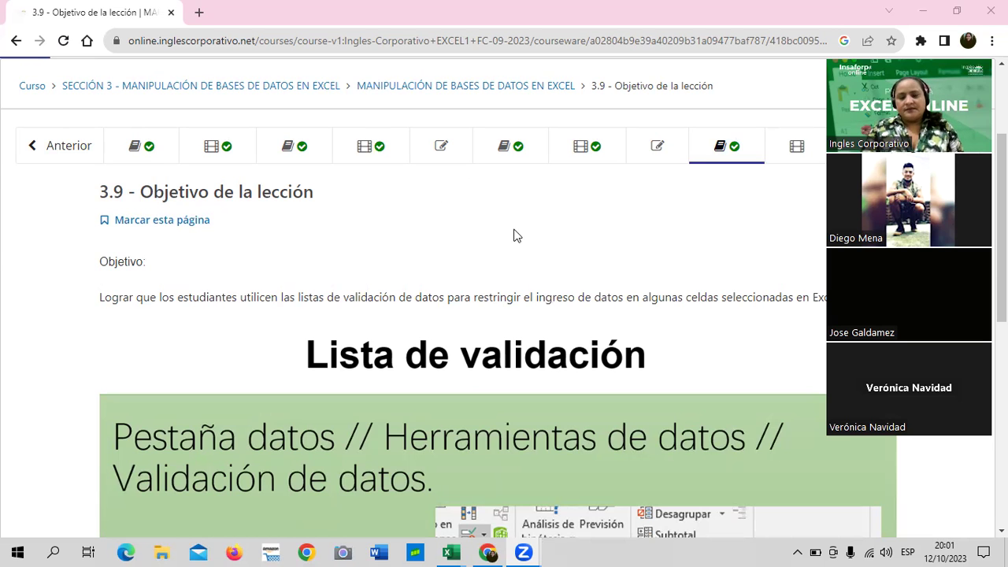
- Bring the validation workbook window to the front and focus its worksheet grid
{"action": "scroll", "coordinate": [515, 233], "scroll_direction": "down", "scroll_amount": 4}
{"action": "scroll", "coordinate": [512, 236], "scroll_direction": "down", "scroll_amount": 3}
{"action": "scroll", "coordinate": [512, 272], "scroll_direction": "down", "scroll_amount": 1}
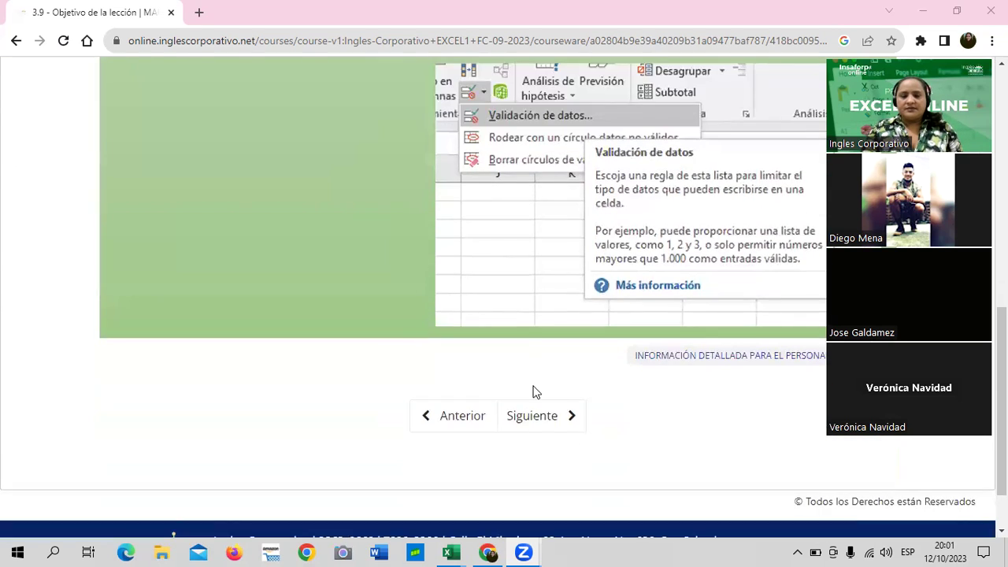
{"action": "scroll", "coordinate": [533, 385], "scroll_direction": "up", "scroll_amount": 8}
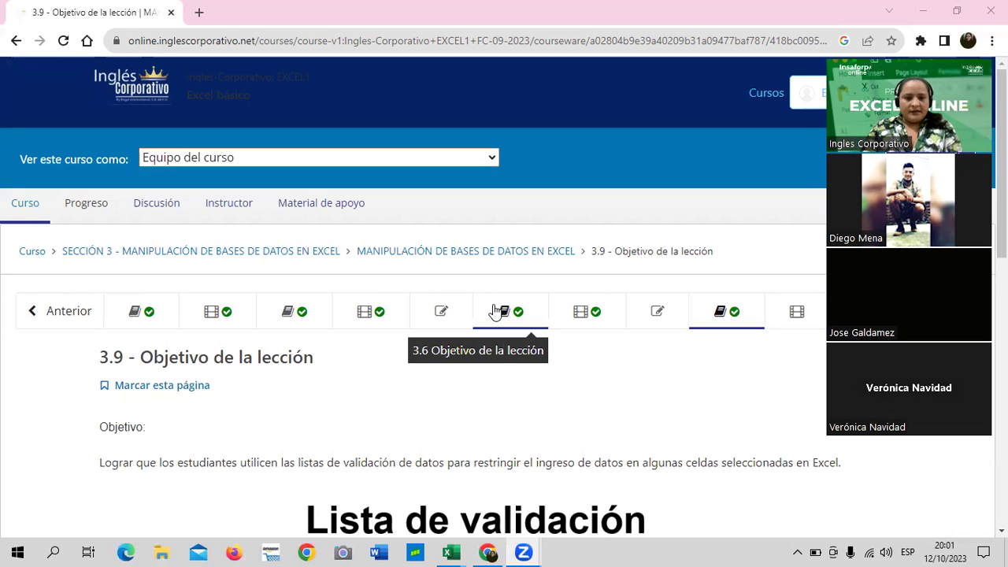
{"action": "scroll", "coordinate": [468, 441], "scroll_direction": "down", "scroll_amount": 3}
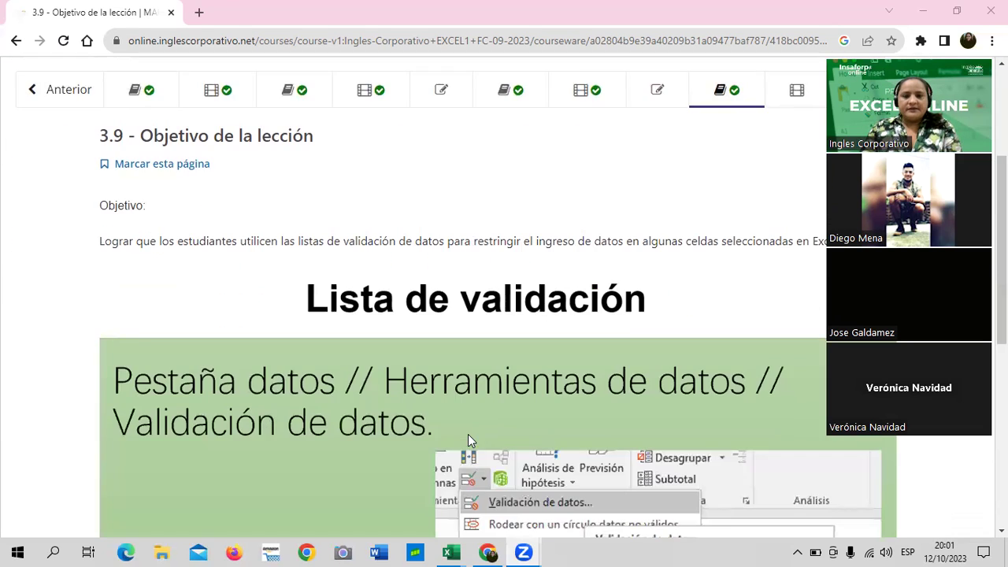
{"action": "scroll", "coordinate": [467, 433], "scroll_direction": "down", "scroll_amount": 1}
{"action": "scroll", "coordinate": [467, 433], "scroll_direction": "up", "scroll_amount": 1}
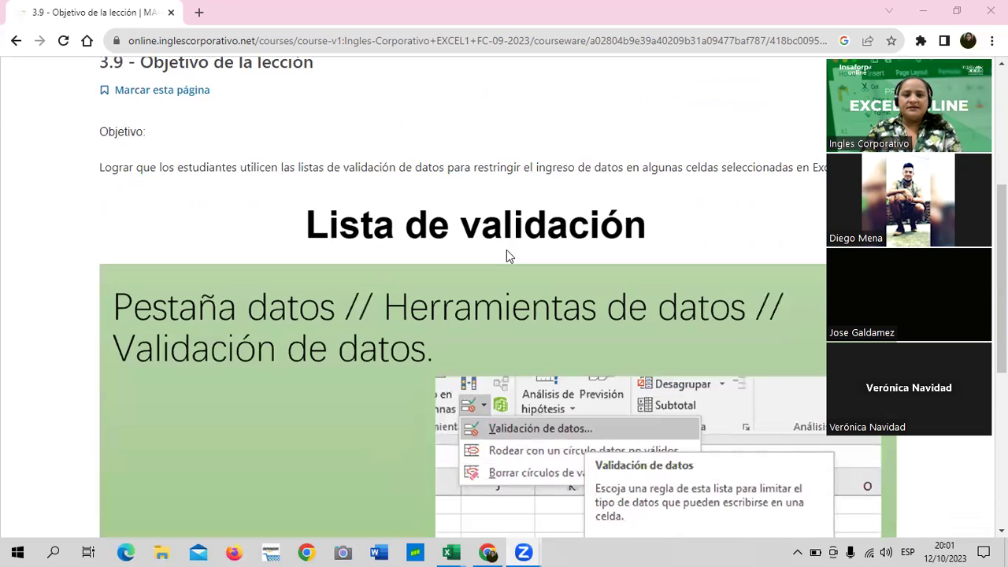
{"action": "scroll", "coordinate": [506, 250], "scroll_direction": "up", "scroll_amount": 3}
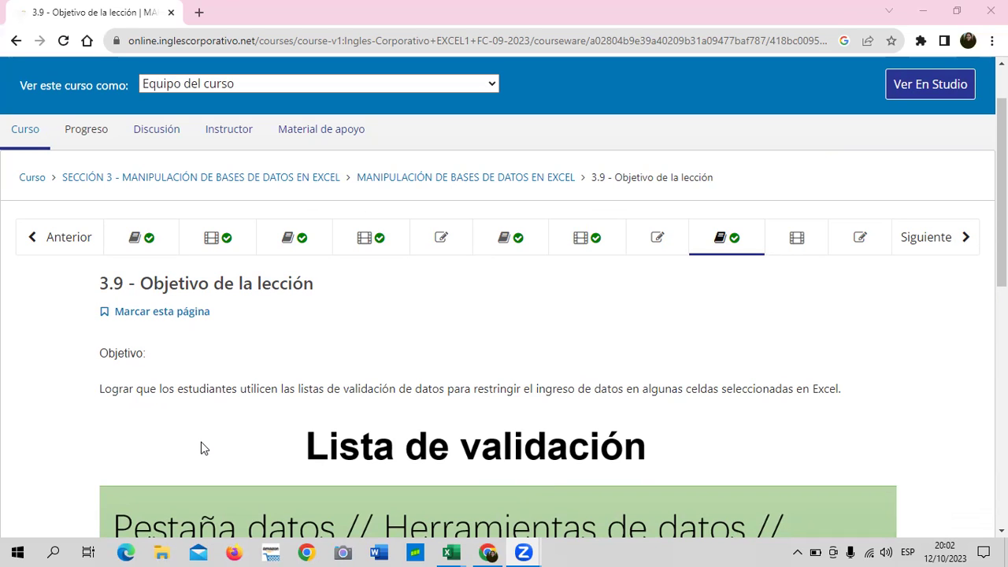
{"action": "scroll", "coordinate": [634, 356], "scroll_direction": "down", "scroll_amount": 3}
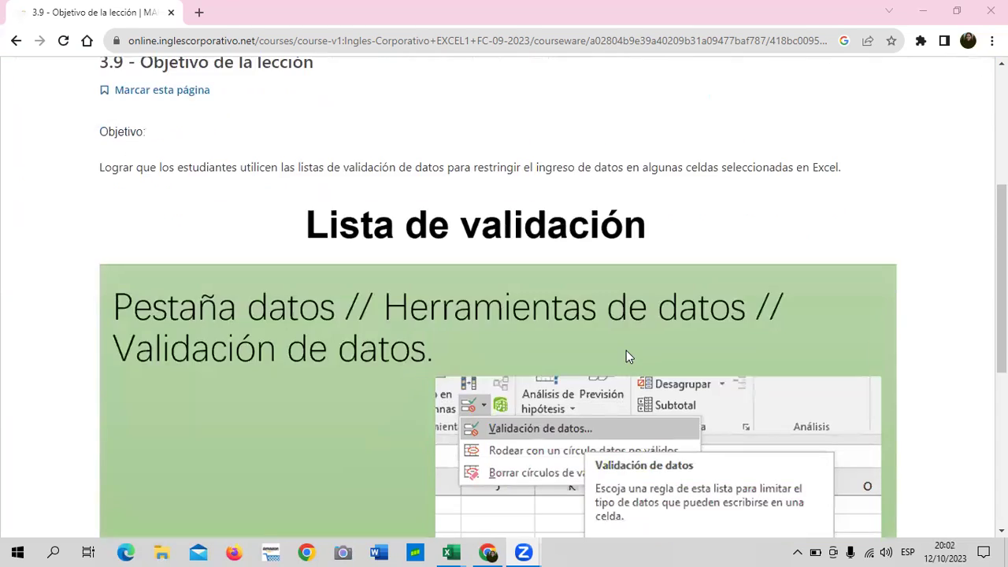
{"action": "scroll", "coordinate": [626, 356], "scroll_direction": "down", "scroll_amount": 3}
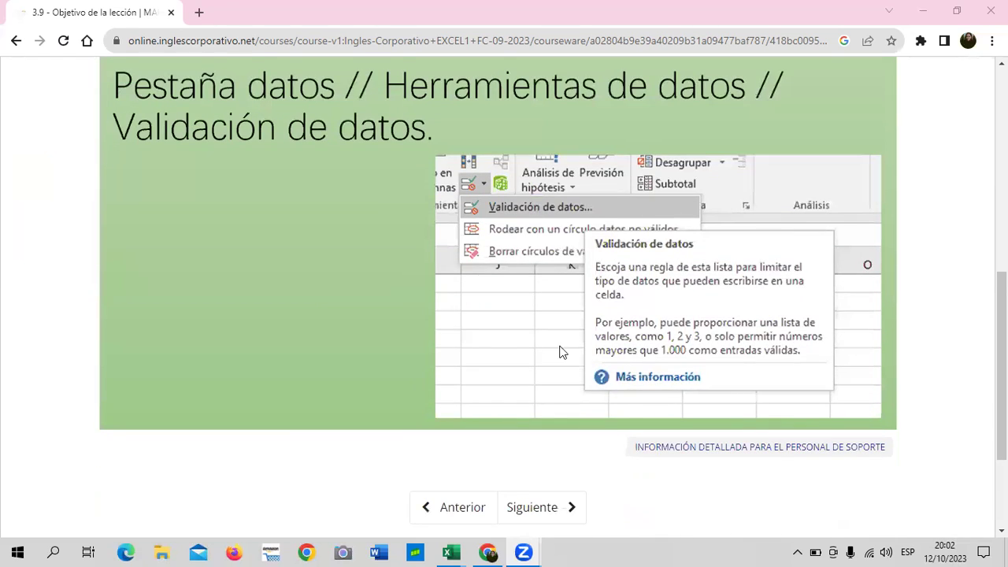
{"action": "scroll", "coordinate": [562, 354], "scroll_direction": "up", "scroll_amount": 1}
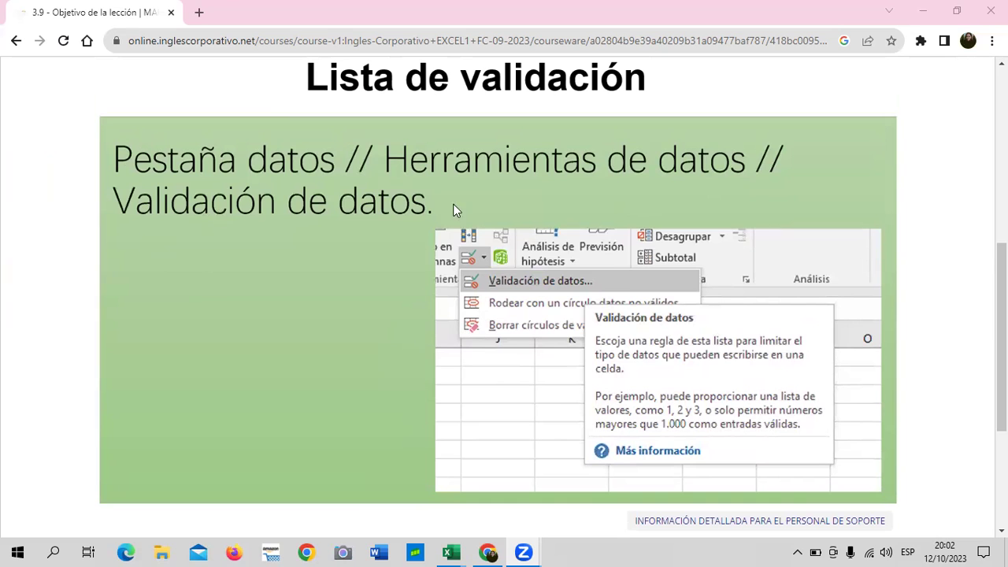
{"action": "scroll", "coordinate": [559, 241], "scroll_direction": "down", "scroll_amount": 1}
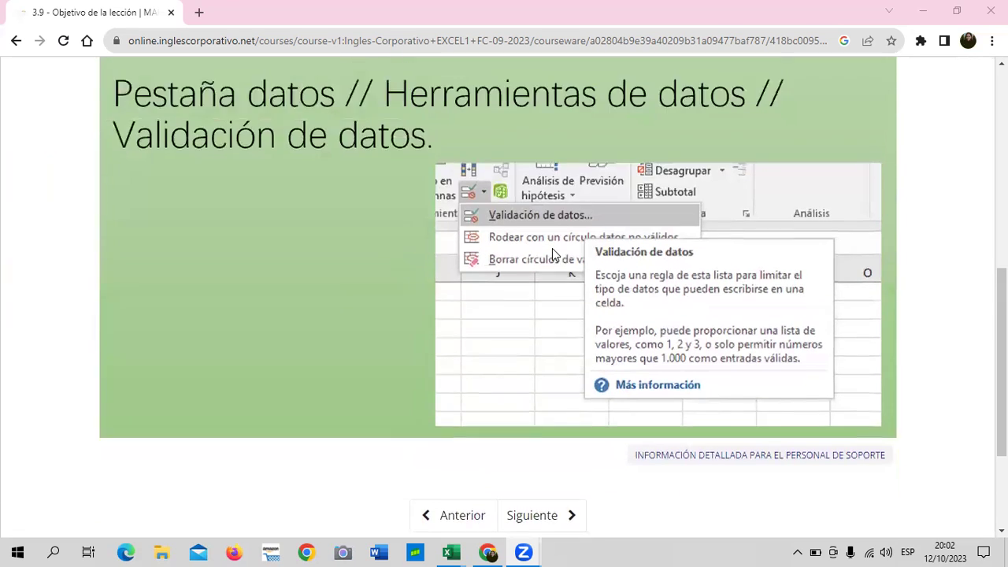
{"action": "scroll", "coordinate": [551, 315], "scroll_direction": "up", "scroll_amount": 2}
{"action": "mouse_move", "coordinate": [464, 551]}
{"action": "left_click", "coordinate": [398, 491]}
{"action": "left_click", "coordinate": [415, 429]}
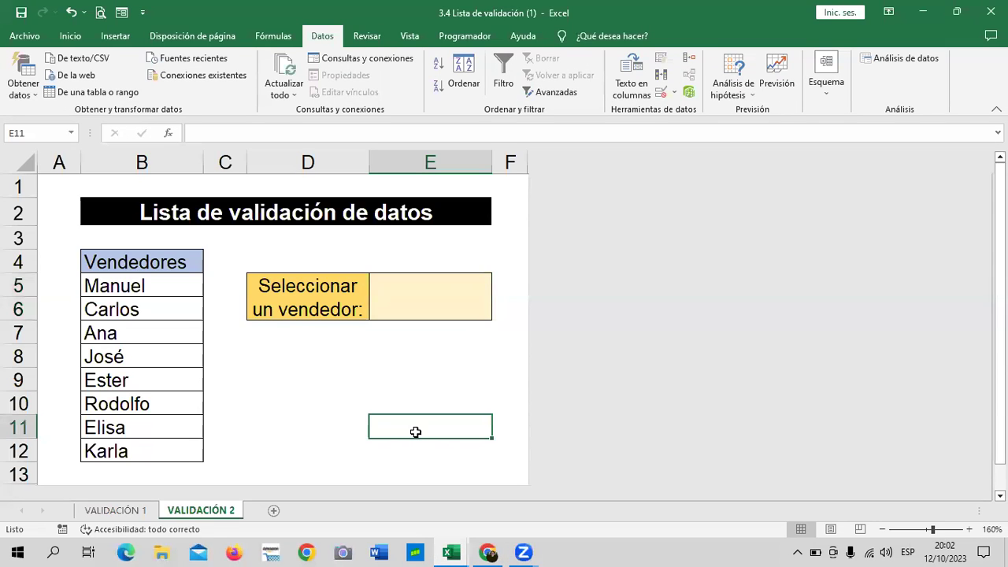
- Check the VALIDACIÓN 1 and VALIDACIÓN 2 sheets, then insert a new blank sheet, Hoja2
{"action": "left_click", "coordinate": [124, 513]}
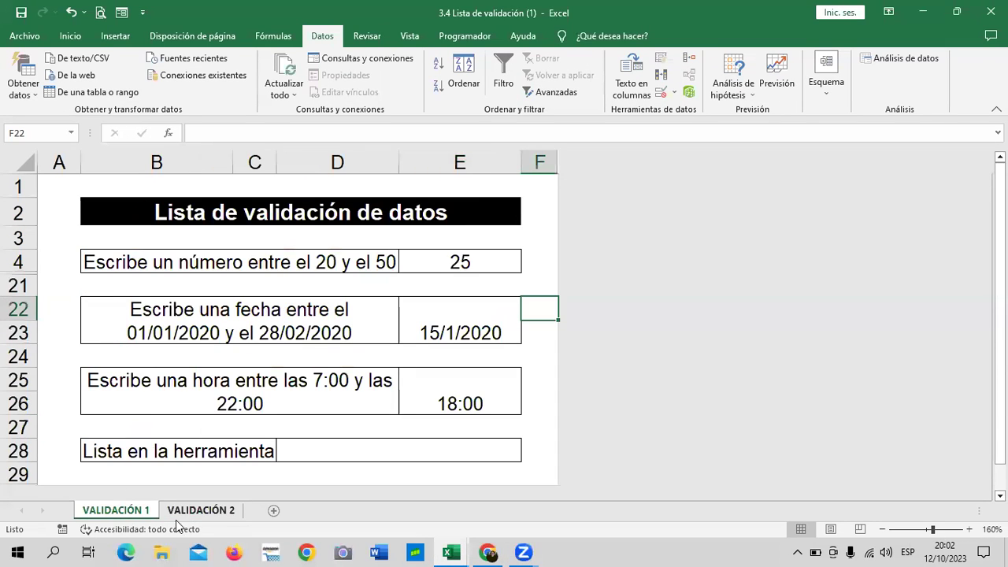
{"action": "left_click", "coordinate": [209, 513]}
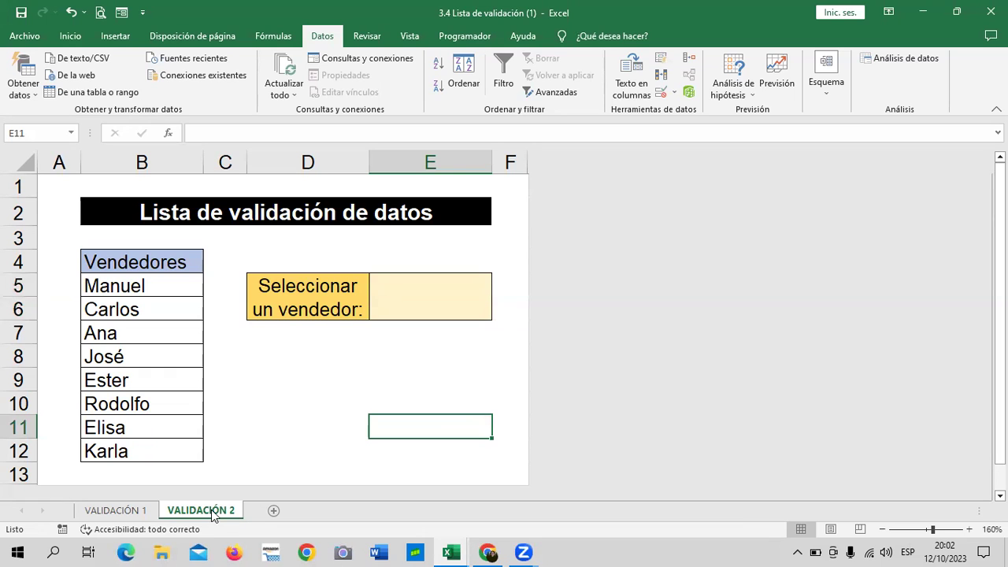
{"action": "left_click", "coordinate": [273, 512]}
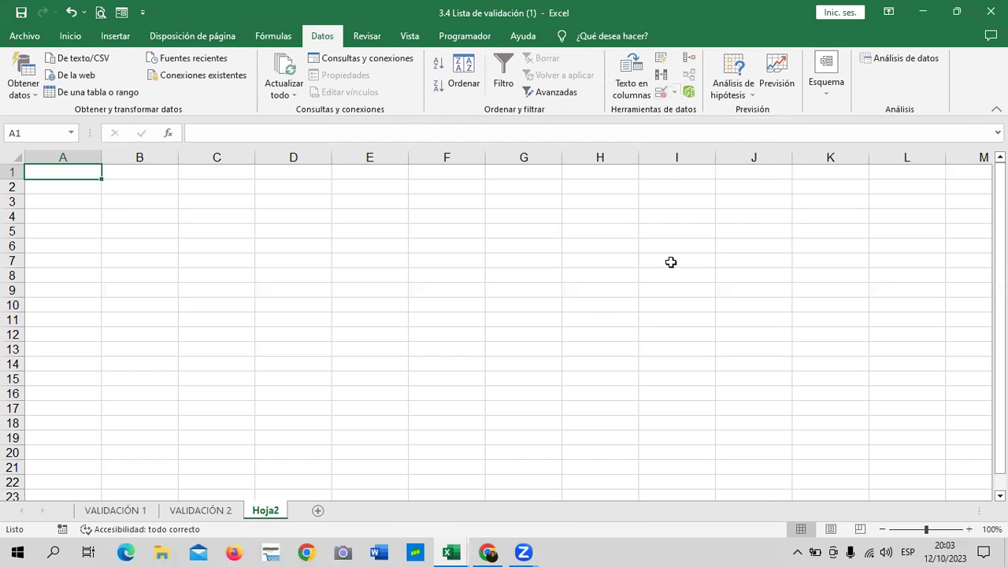
- Select cell I2 on the empty Hoja2 sheet
{"action": "left_click", "coordinate": [680, 192]}
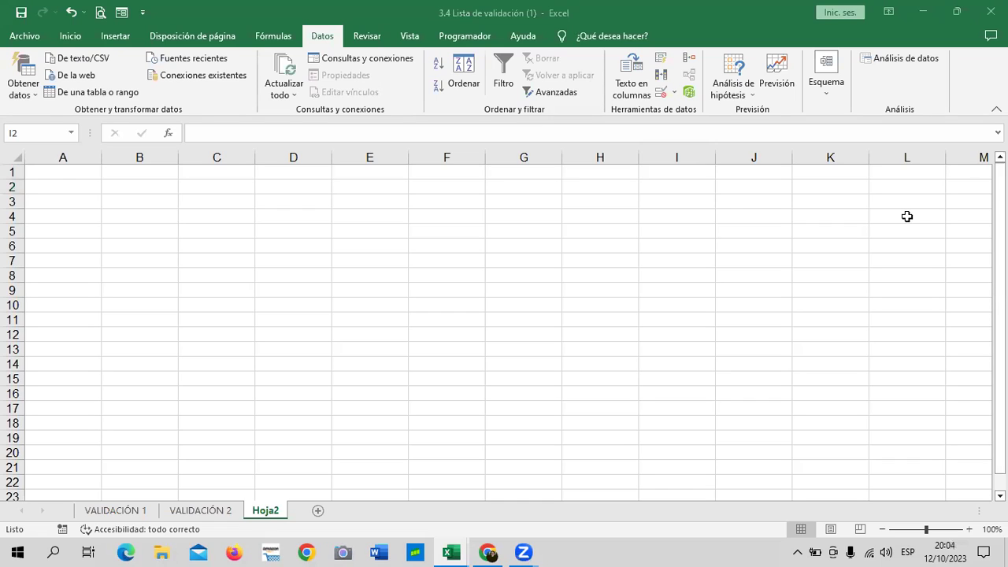
{"action": "left_click", "coordinate": [668, 186]}
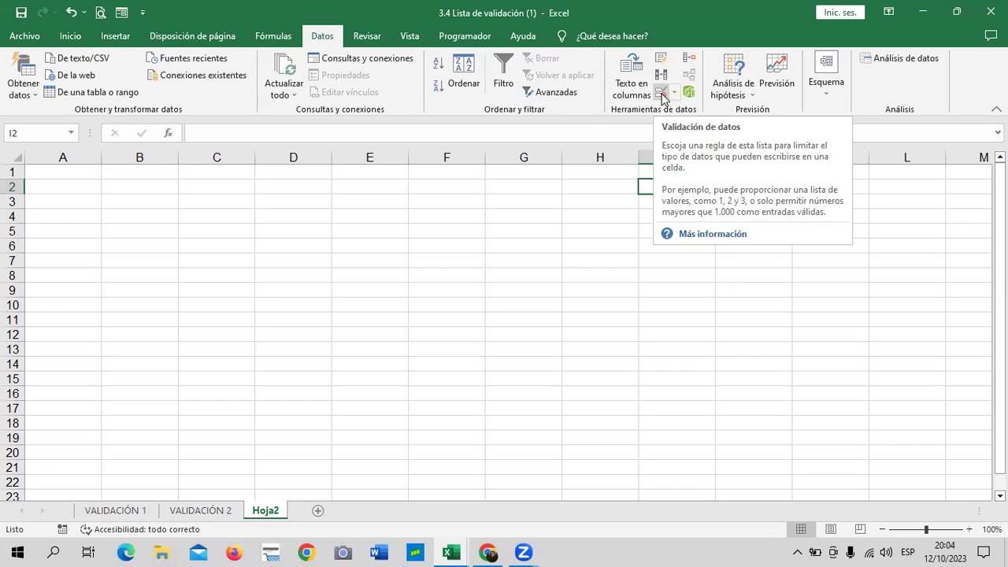
- Open Validación de datos for I2, check the Permitir options, and show the Mensaje de entrada page
{"action": "left_click", "coordinate": [660, 93]}
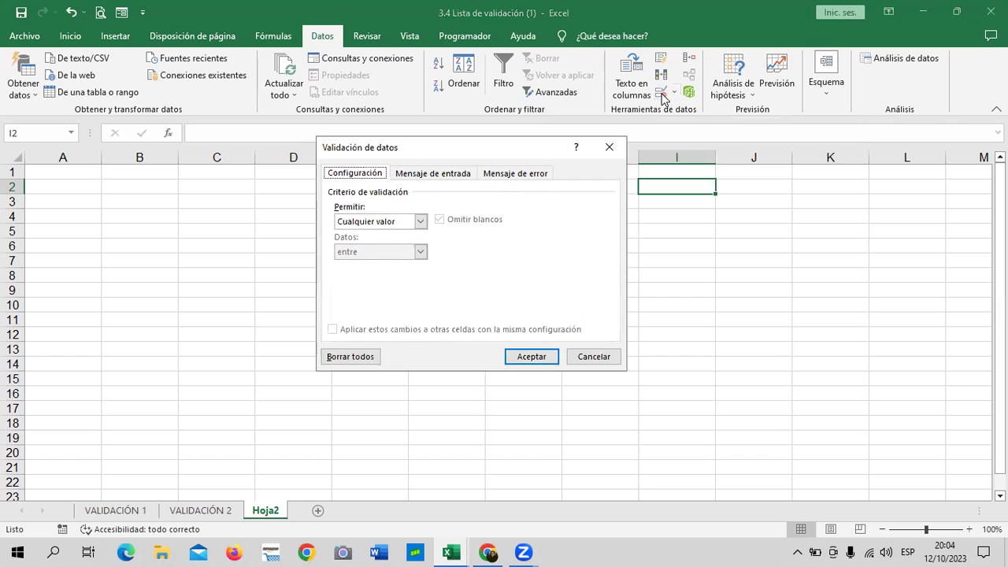
{"action": "left_click_drag", "start_coordinate": [542, 142], "coordinate": [598, 121]}
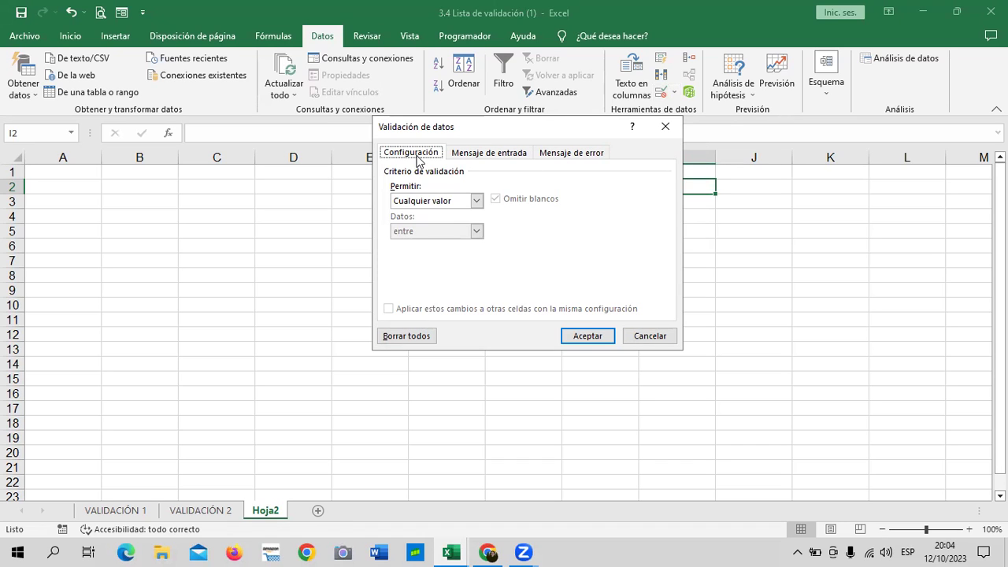
{"action": "left_click", "coordinate": [476, 201]}
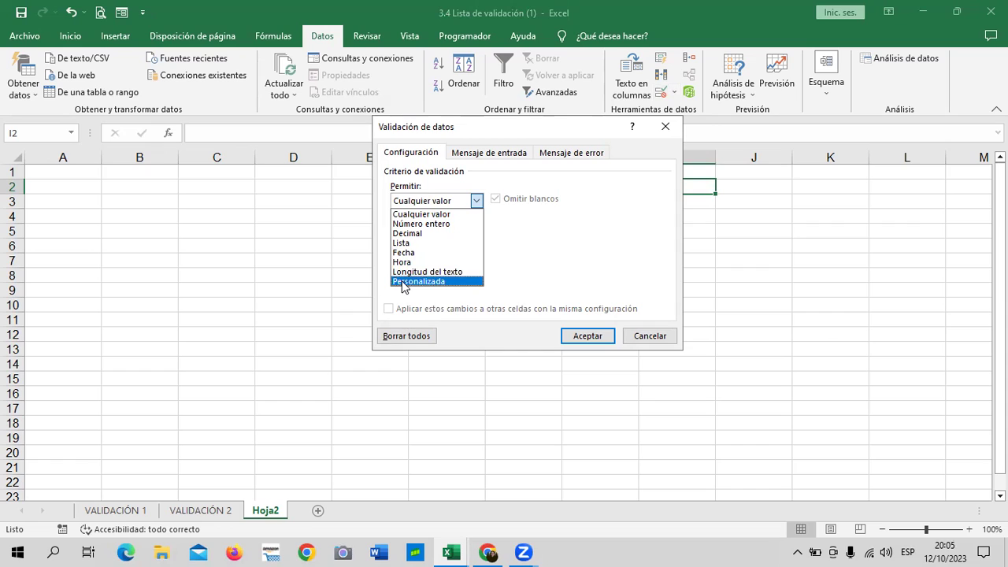
{"action": "left_click", "coordinate": [485, 155]}
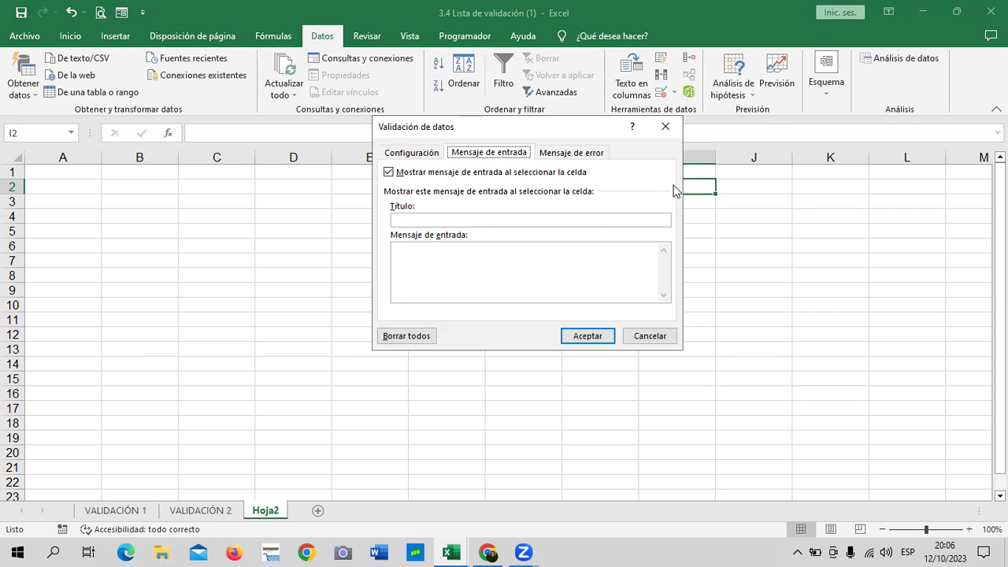
{"action": "left_click", "coordinate": [574, 157]}
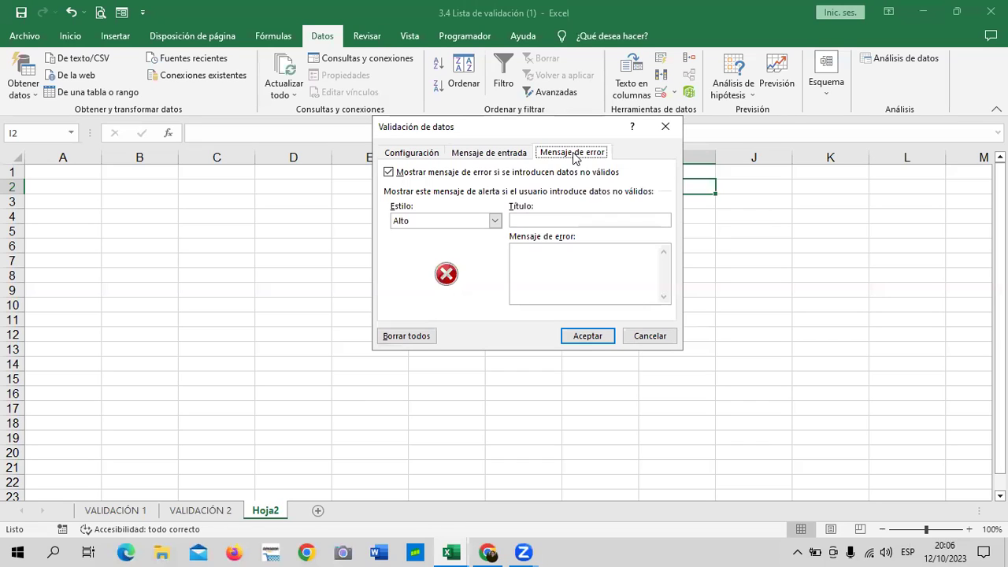
{"action": "left_click", "coordinate": [494, 221]}
{"action": "left_click", "coordinate": [481, 239]}
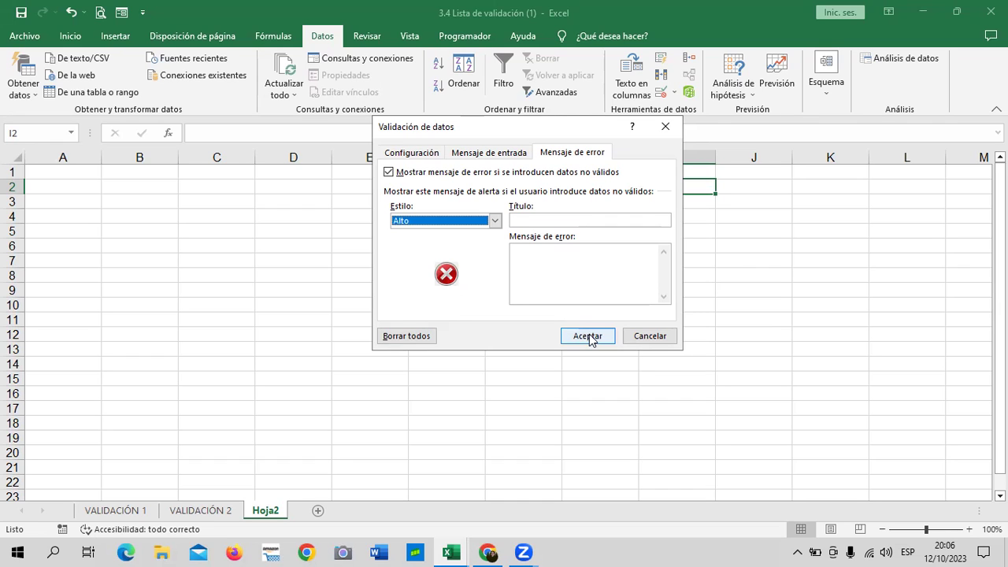
{"action": "left_click", "coordinate": [495, 221]}
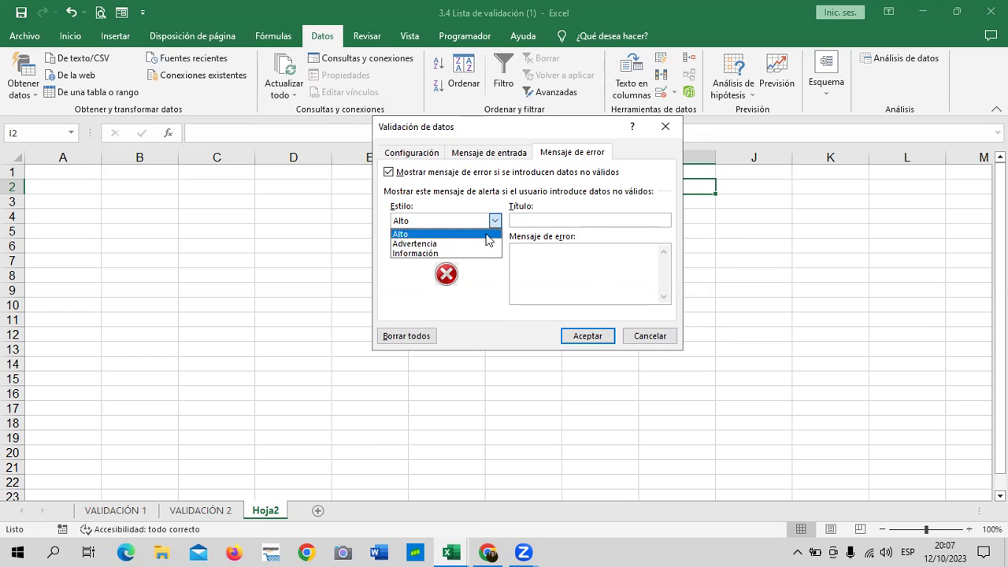
{"action": "left_click", "coordinate": [516, 152]}
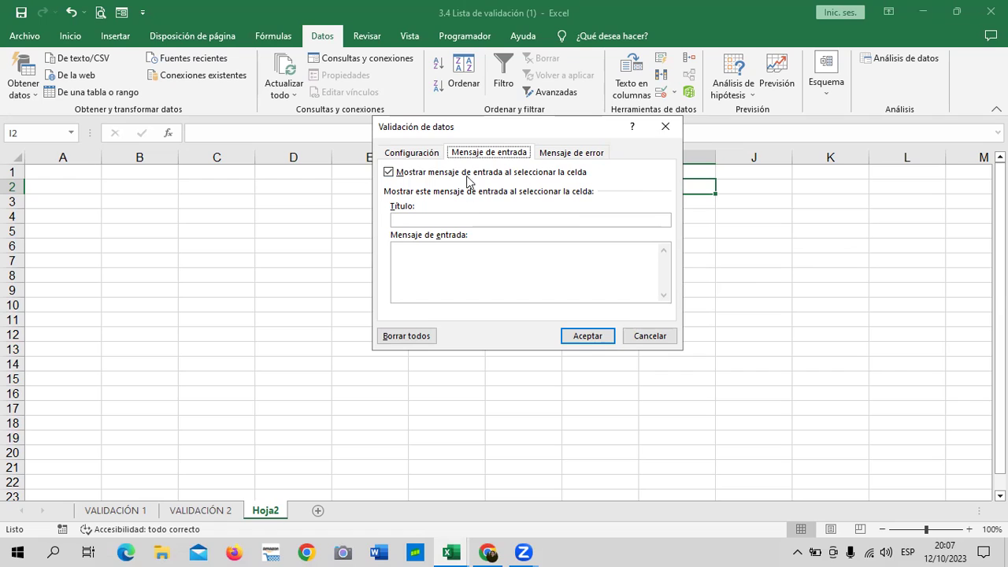
{"action": "left_click", "coordinate": [649, 337]}
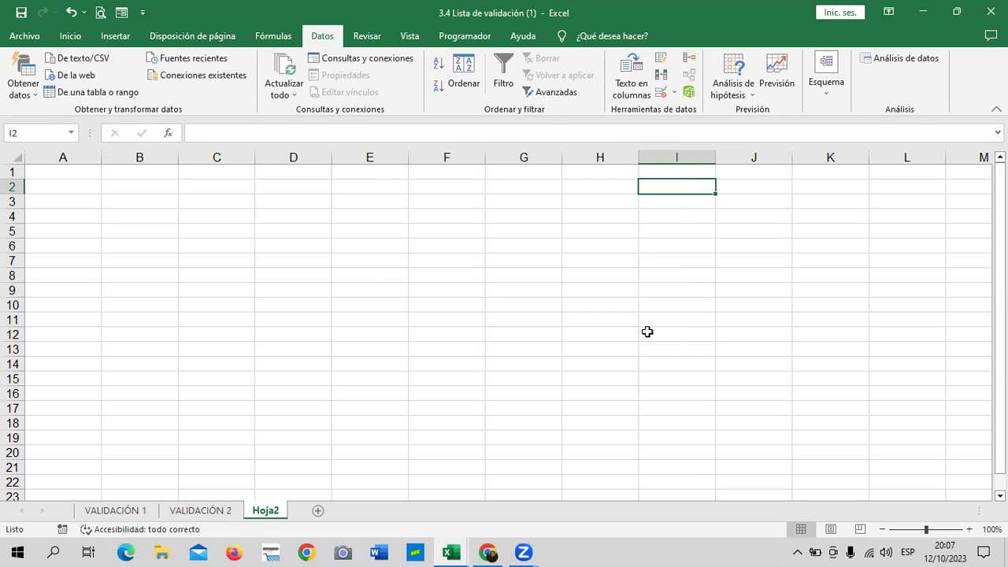
{"action": "left_click", "coordinate": [146, 510]}
{"action": "left_click", "coordinate": [207, 512]}
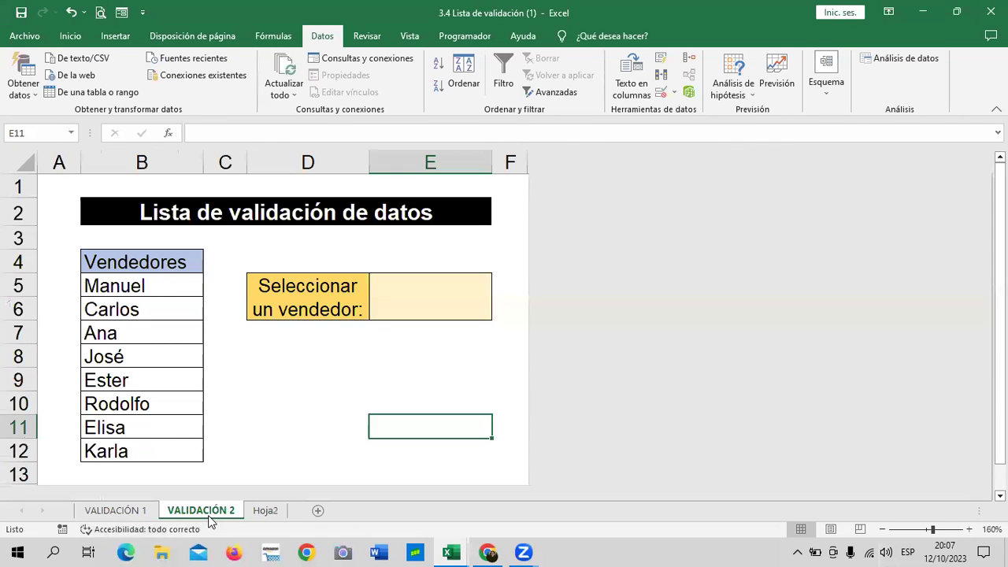
{"action": "left_click", "coordinate": [123, 513]}
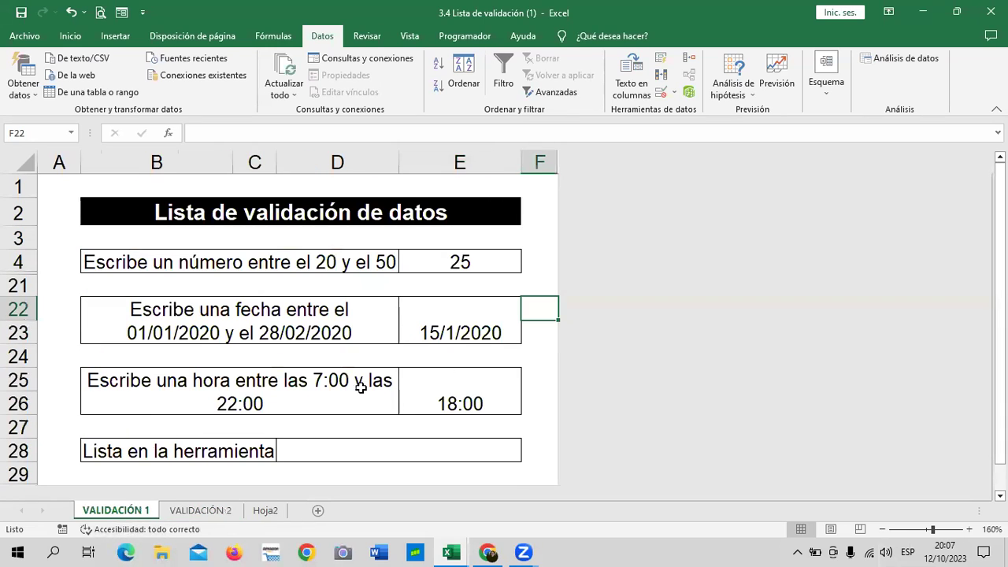
{"action": "left_click", "coordinate": [211, 512]}
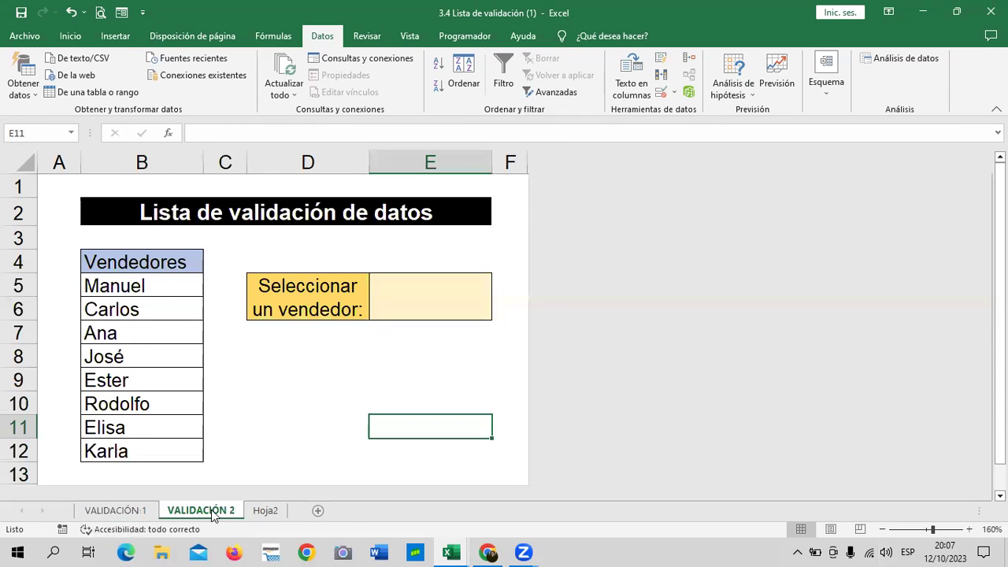
{"action": "left_click", "coordinate": [272, 513]}
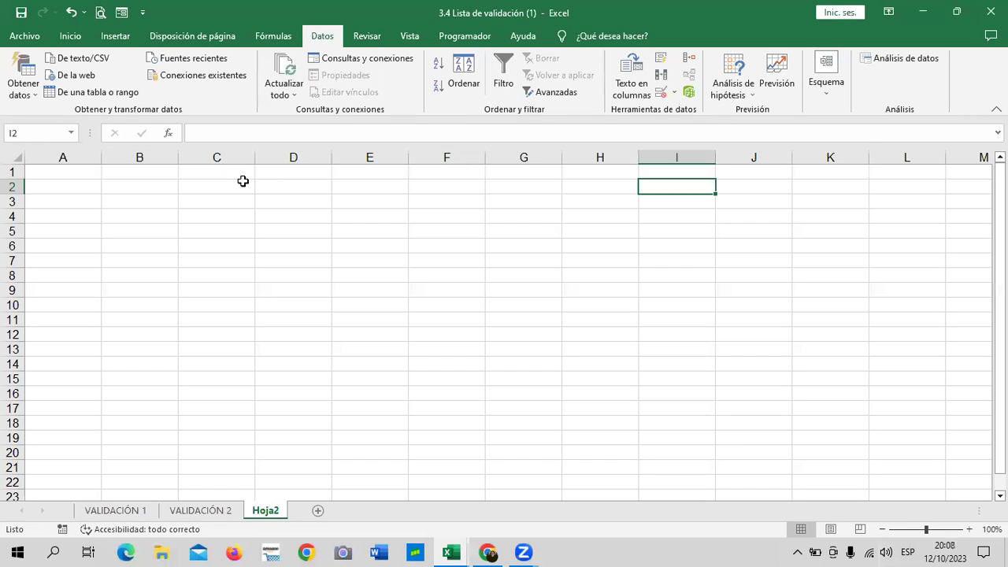
- Merge and centre the range C1:G2
{"action": "left_click_drag", "start_coordinate": [236, 174], "coordinate": [514, 184]}
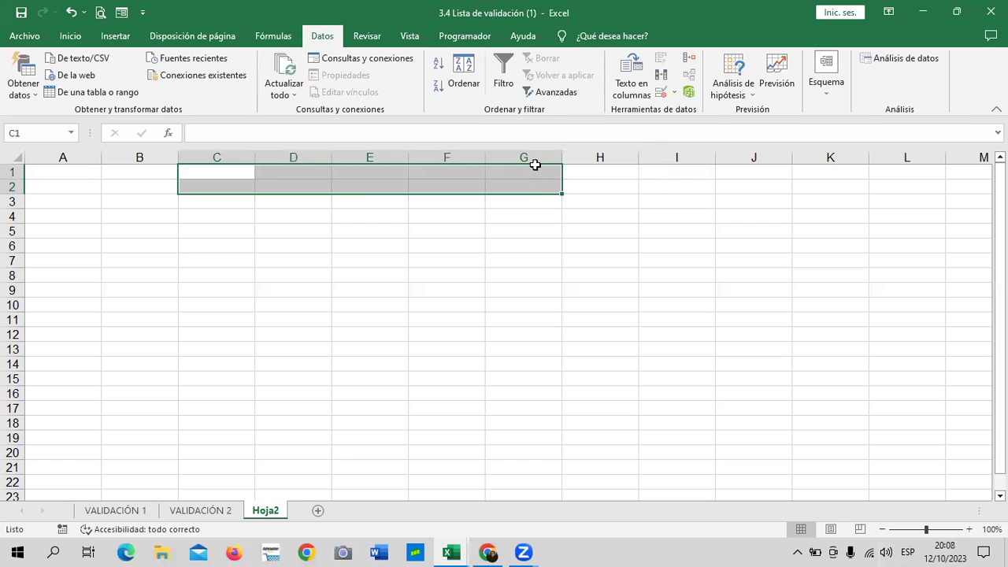
{"action": "left_click", "coordinate": [70, 37]}
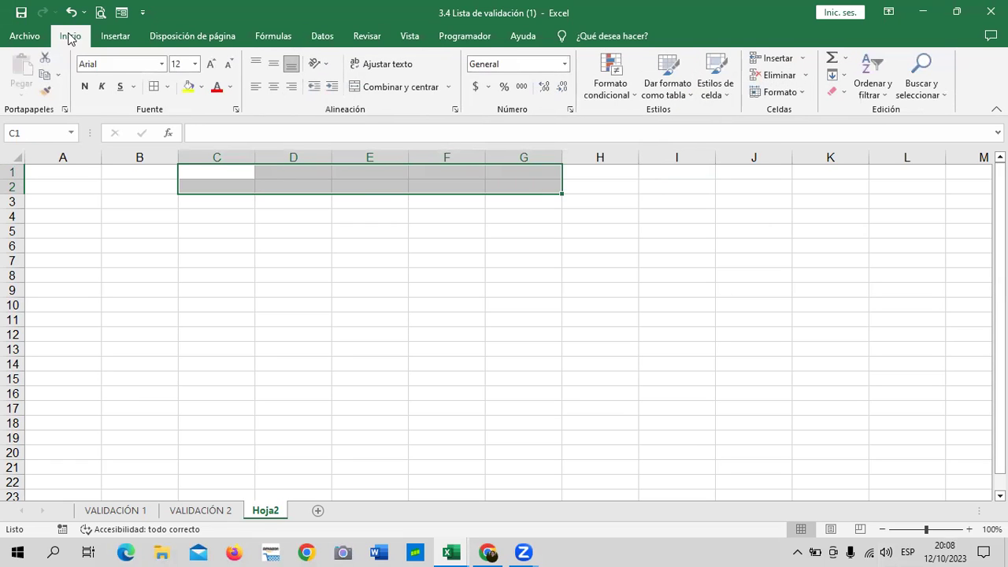
{"action": "left_click", "coordinate": [397, 88]}
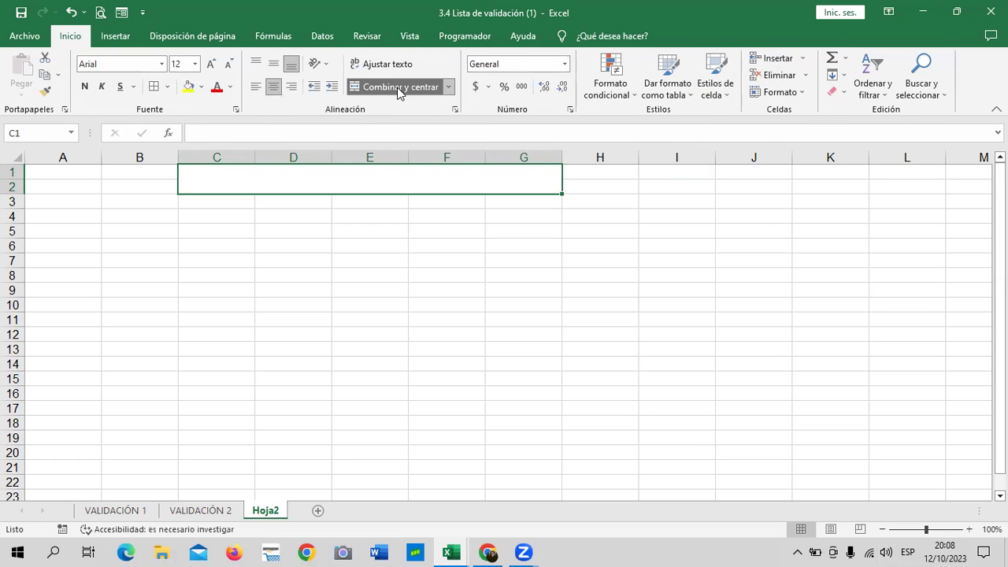
- Enter the title VALIDACION DE DATOS in the merged C1 cell
{"action": "double_click", "coordinate": [383, 182]}
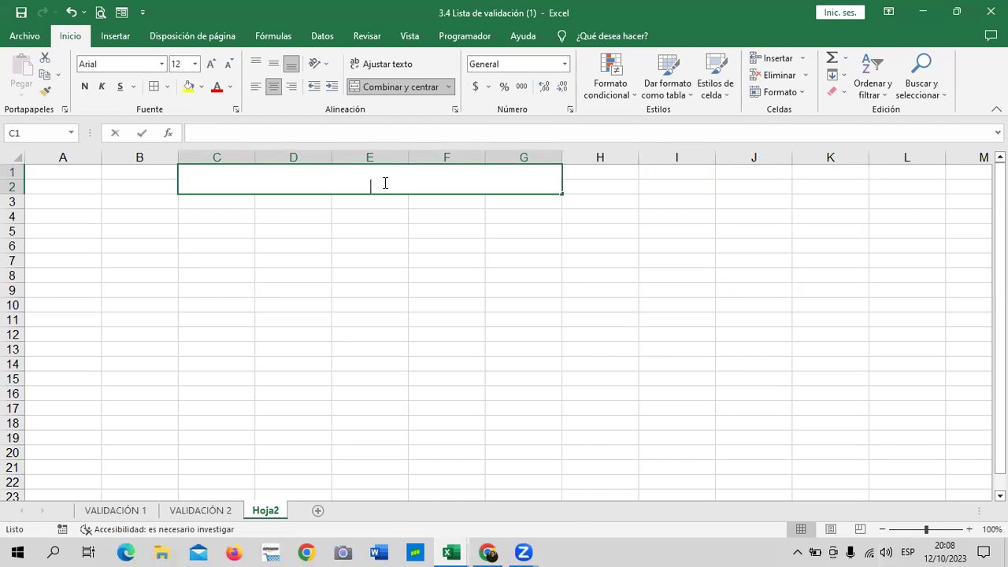
{"action": "type", "text": "val"}
{"action": "key", "text": "BackSpace"}
{"action": "key", "text": "BackSpace"}
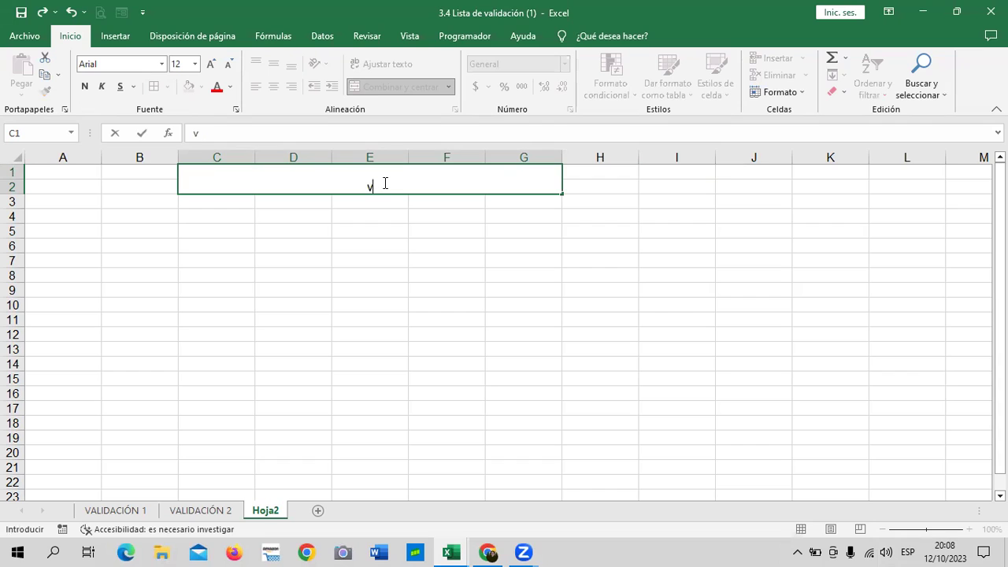
{"action": "key", "text": "BackSpace"}
{"action": "key", "text": "Caps_Lock"}
{"action": "type", "text": "VALIAD"}
{"action": "key", "text": "BackSpace"}
{"action": "key", "text": "BackSpace"}
{"action": "type", "text": "DACION DE D"}
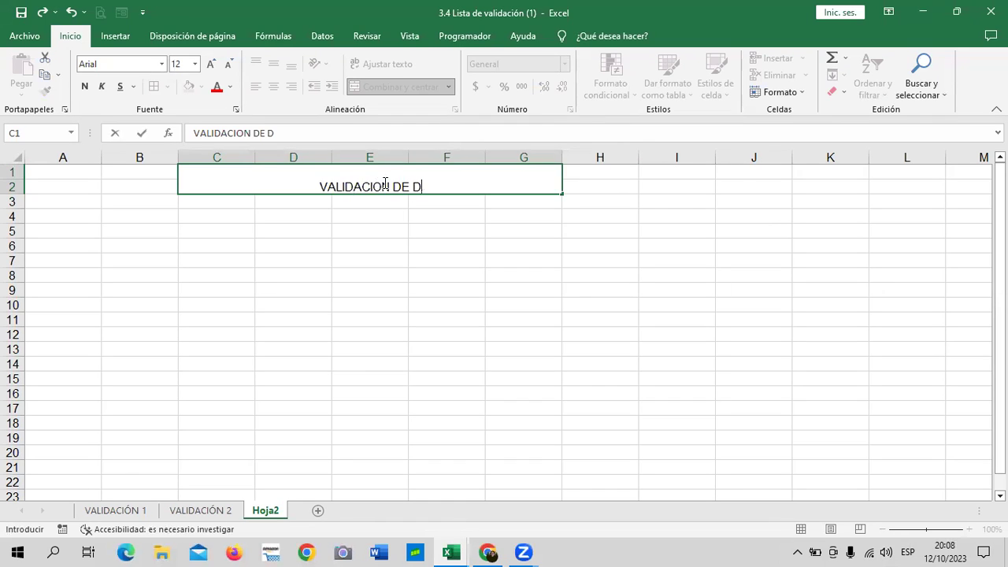
{"action": "type", "text": "ATOS"}
{"action": "key", "text": "Return"}
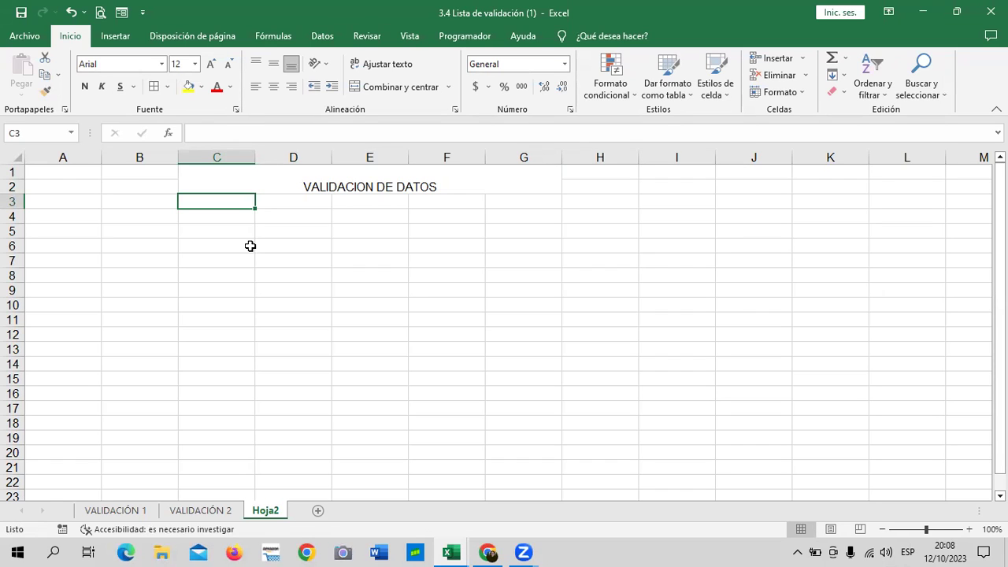
- Merge and centre the range A4:G4
{"action": "left_click", "coordinate": [59, 215]}
{"action": "left_click_drag", "start_coordinate": [58, 216], "coordinate": [533, 217]}
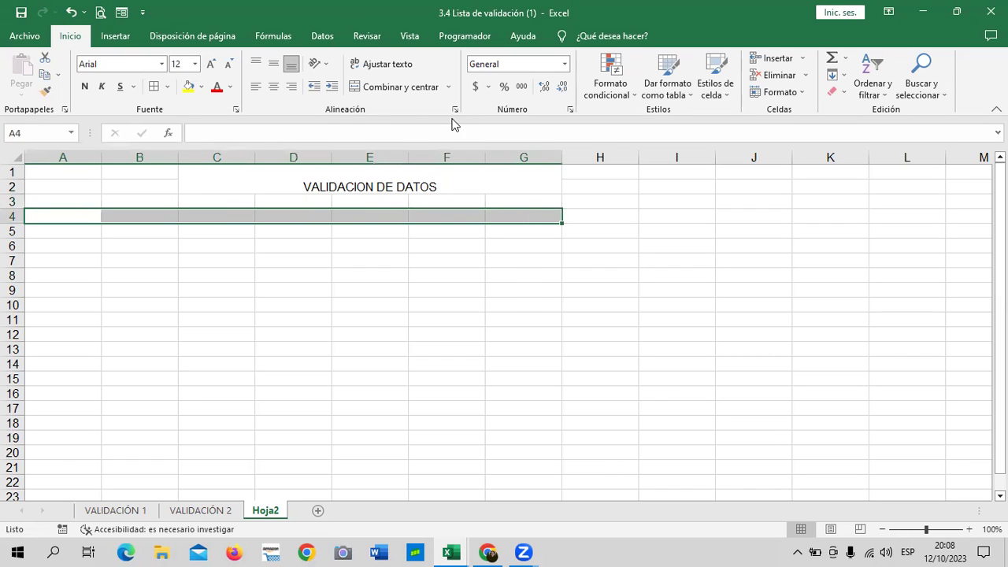
{"action": "left_click", "coordinate": [407, 87]}
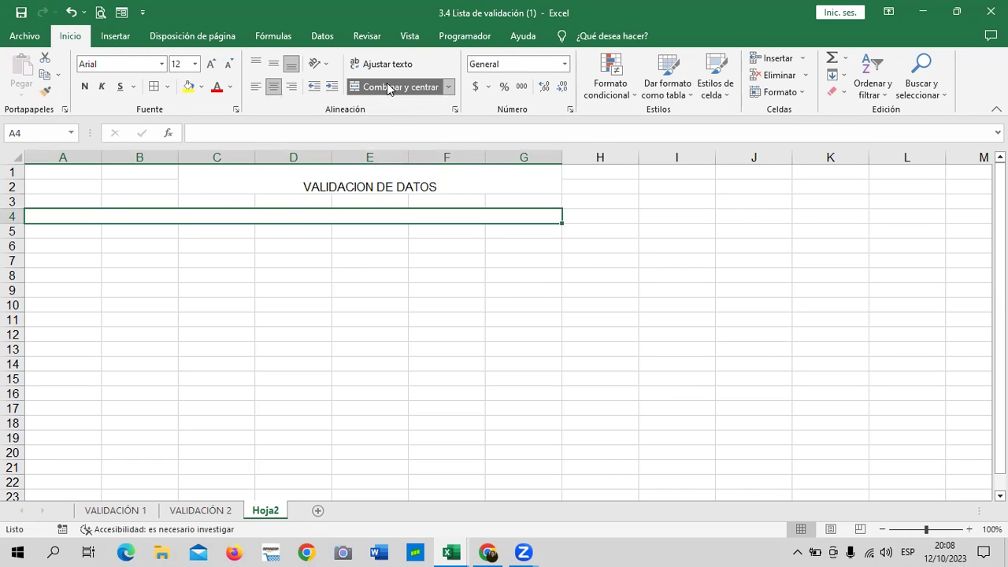
- Type the heading 'CUADRO DE REGISTRO Y NOTAS CORRESPNDIENTE AL MES DE' into A4
{"action": "type", "text": "NOTAS"}
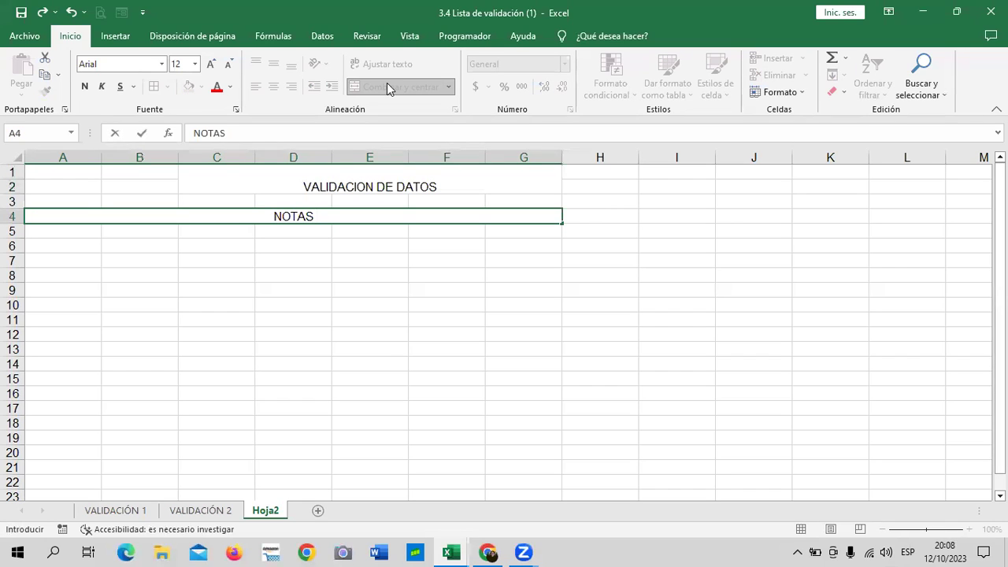
{"action": "key", "text": "BackSpace"}
{"action": "key", "text": "BackSpace"}
{"action": "key", "text": "BackSpace"}
{"action": "type", "text": "CUADRO DE REGISTRO Y NOTAS CORRESPNDIENTE AL MES DE"}
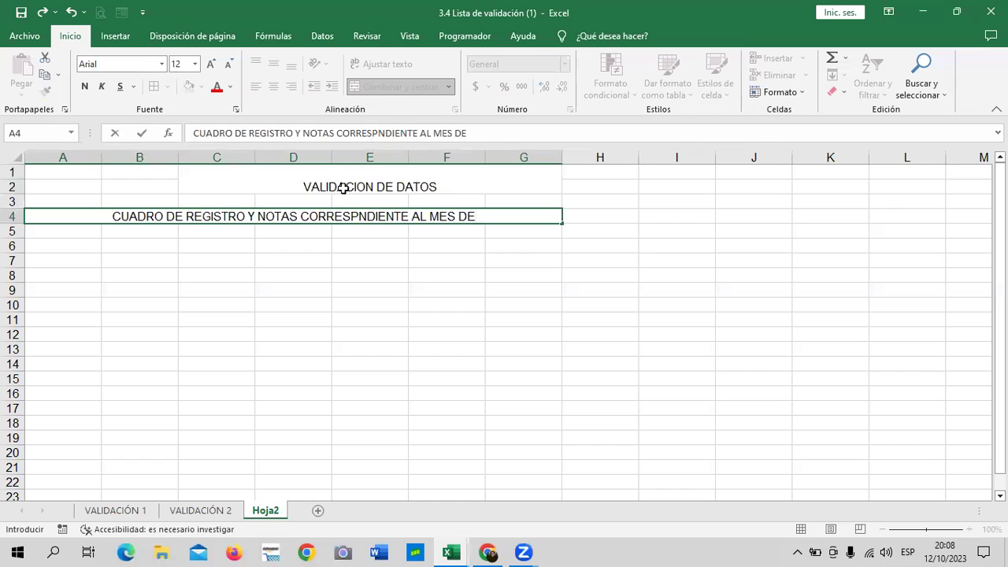
- Correct the heading to CORRESPONDIENTE and append an underscore blank line and 2023
{"action": "left_click", "coordinate": [381, 133]}
{"action": "type", "text": "O"}
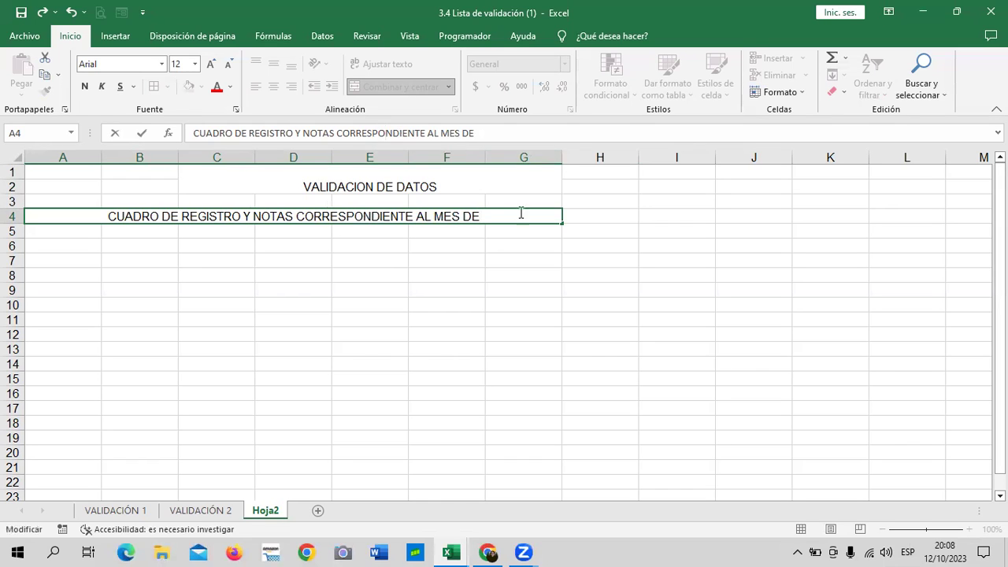
{"action": "left_click", "coordinate": [502, 136]}
{"action": "type", "text": "_________________2023"}
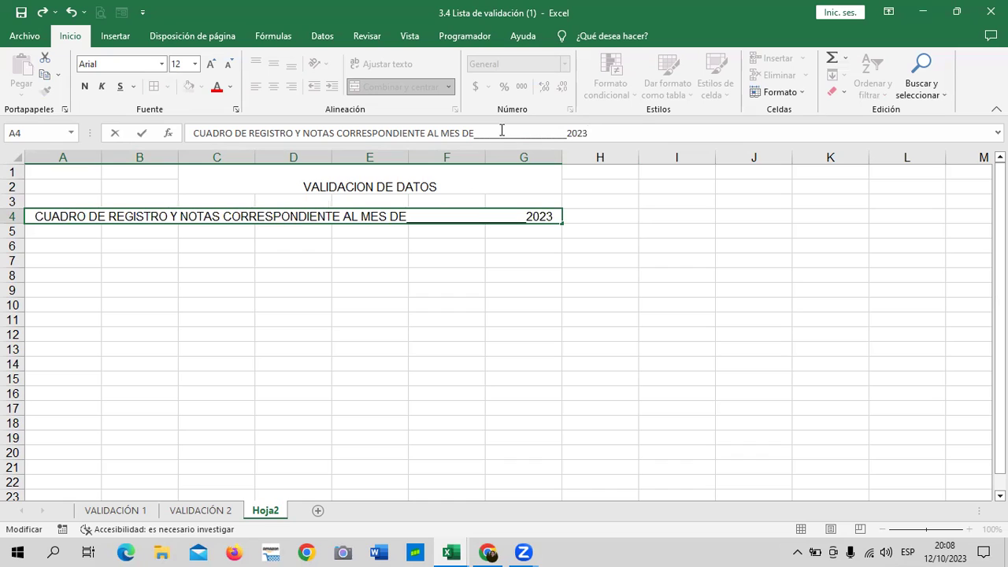
{"action": "left_click", "coordinate": [407, 216]}
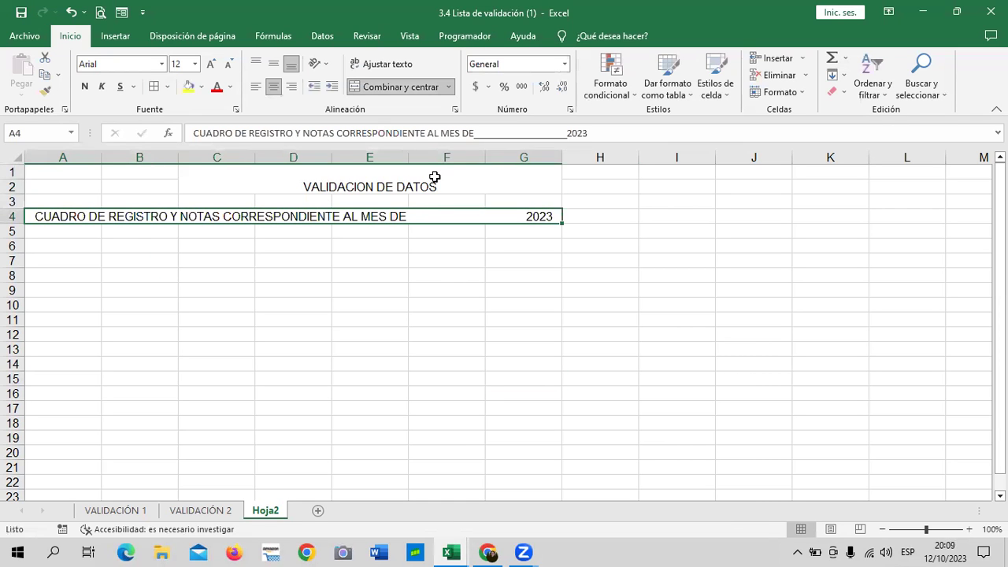
- Apply the green Énfasis6 cell style to the C1 and A4 titles
{"action": "left_click", "coordinate": [434, 178], "text": "ctrl"}
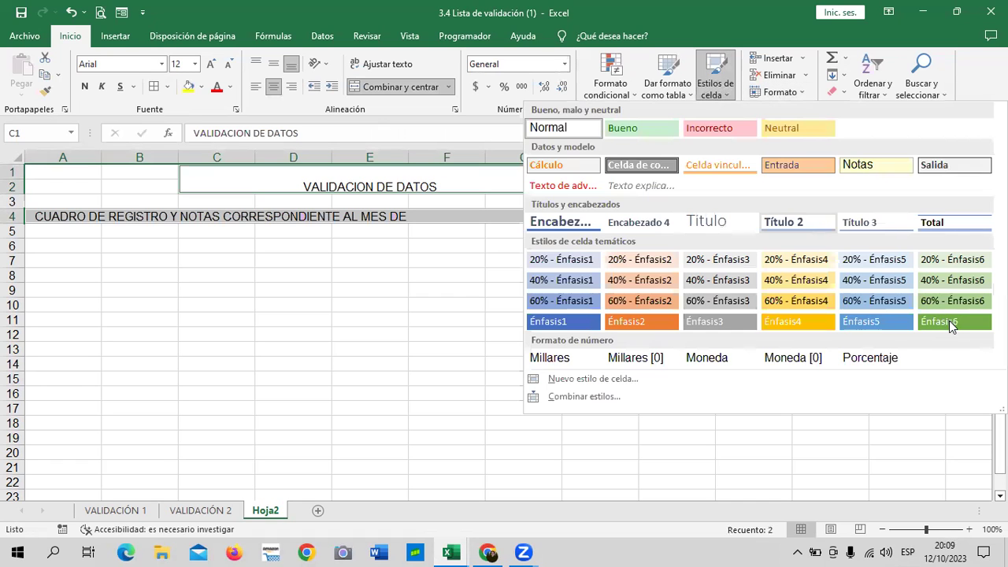
{"action": "left_click", "coordinate": [950, 320]}
{"action": "left_click", "coordinate": [738, 321]}
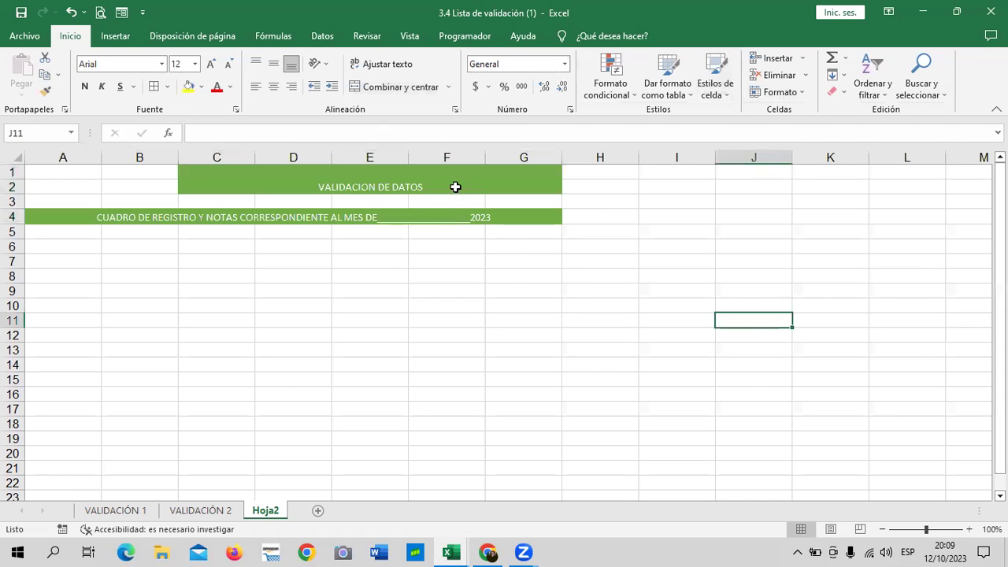
{"action": "left_click", "coordinate": [358, 178]}
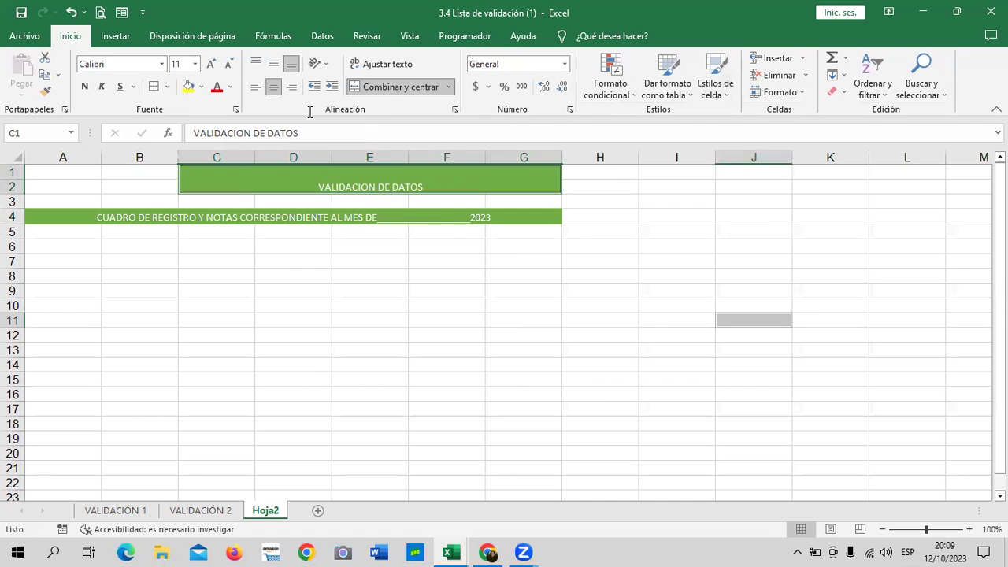
{"action": "left_click", "coordinate": [718, 306]}
- Increase both titles' font size to 16
{"action": "left_click", "coordinate": [544, 218]}
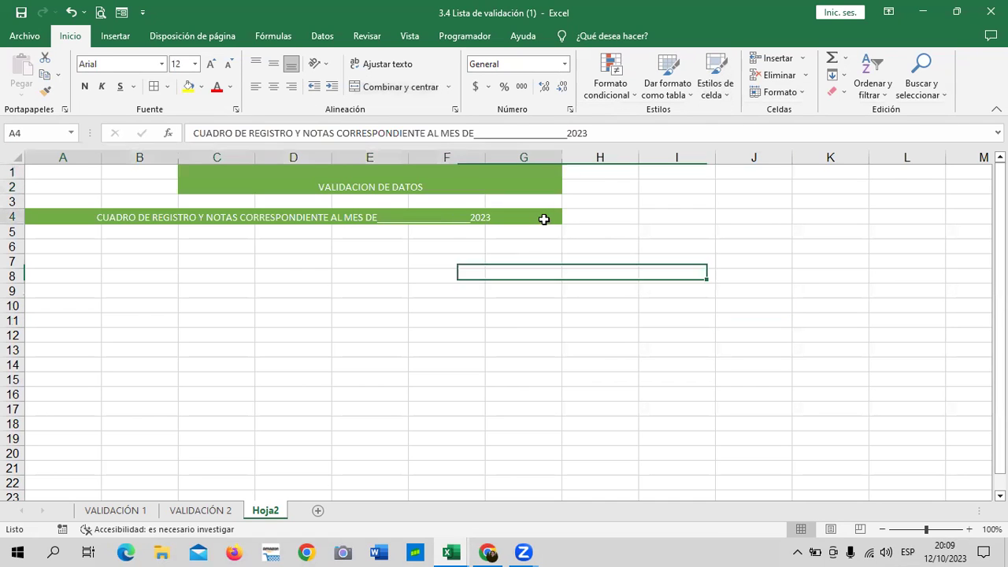
{"action": "left_click", "coordinate": [523, 176], "text": "ctrl"}
{"action": "left_click", "coordinate": [211, 63]}
{"action": "left_click", "coordinate": [212, 63]}
{"action": "left_click", "coordinate": [212, 63]}
- Re-merge the row-4 heading across A4:I4 and left-align it
{"action": "left_click", "coordinate": [421, 296]}
{"action": "left_click_drag", "start_coordinate": [450, 222], "coordinate": [659, 220]}
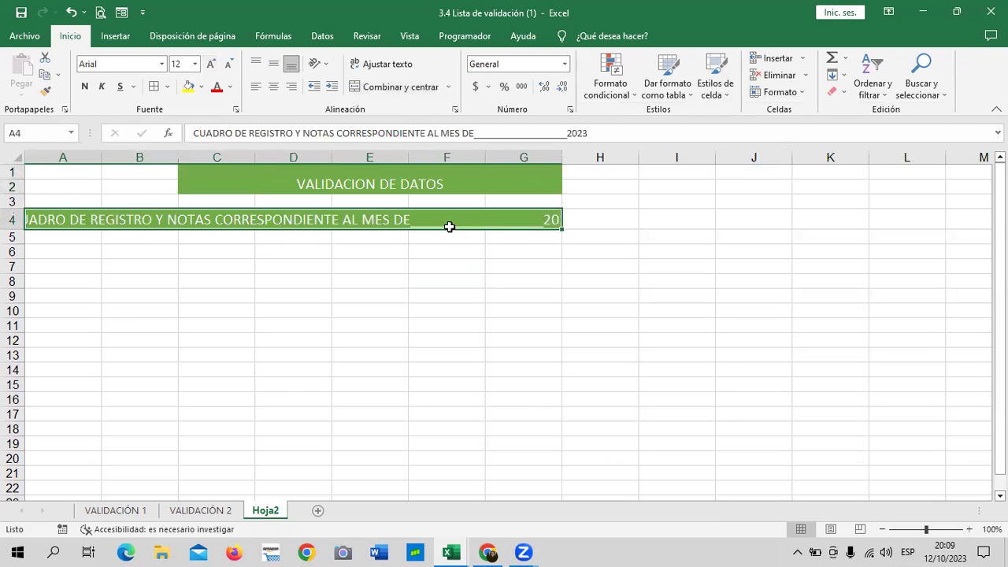
{"action": "left_click", "coordinate": [385, 90]}
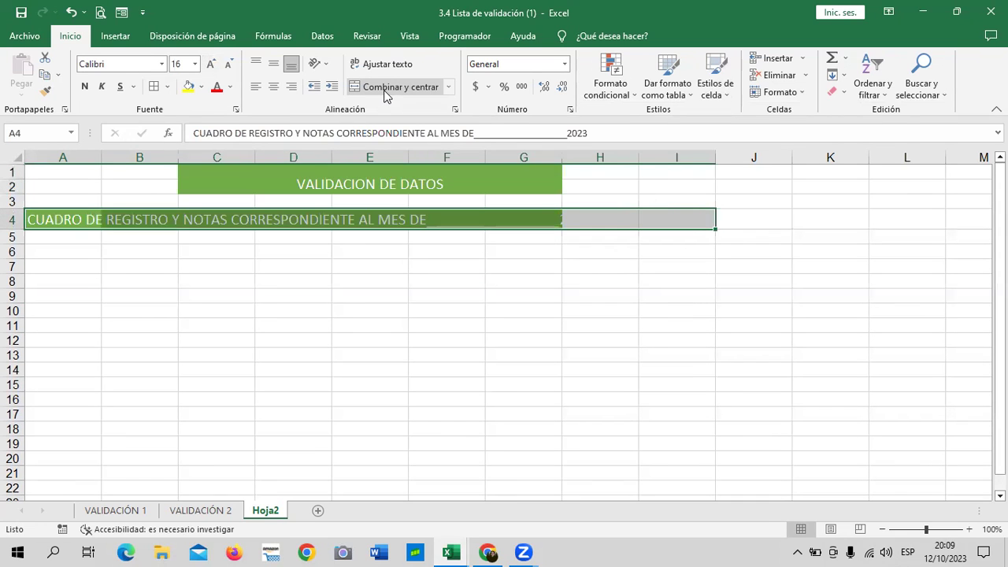
{"action": "left_click", "coordinate": [386, 90]}
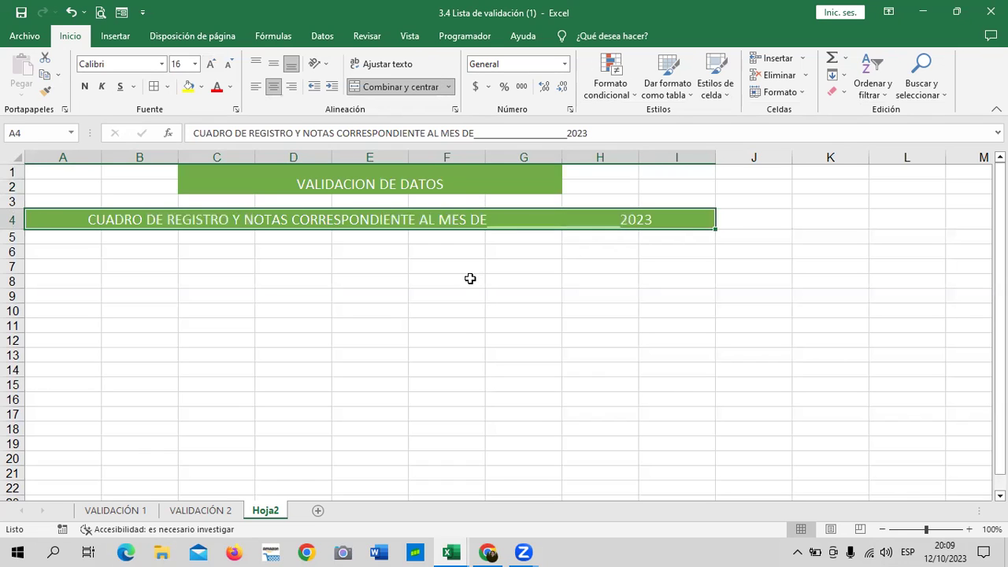
{"action": "left_click", "coordinate": [256, 87]}
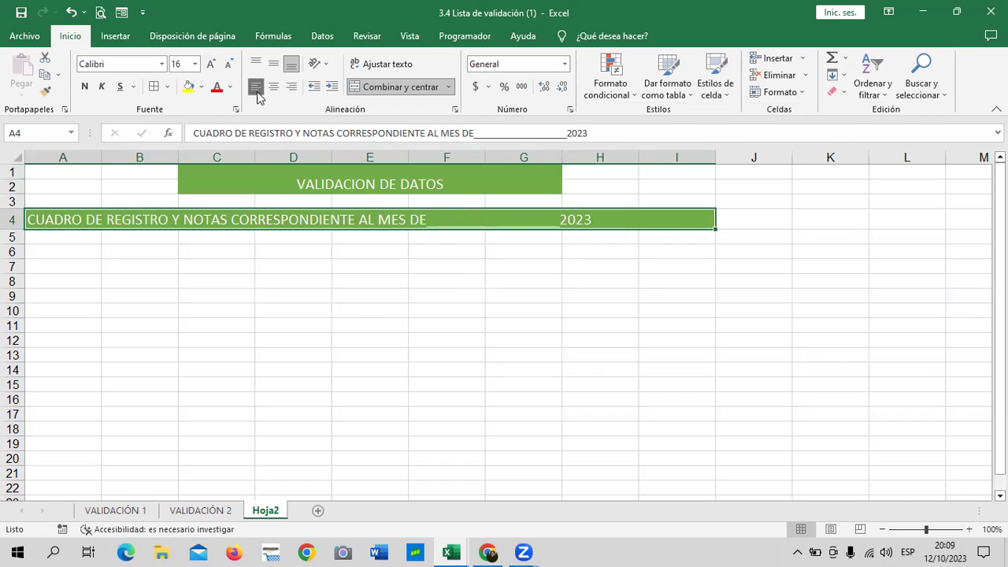
{"action": "left_click", "coordinate": [530, 325]}
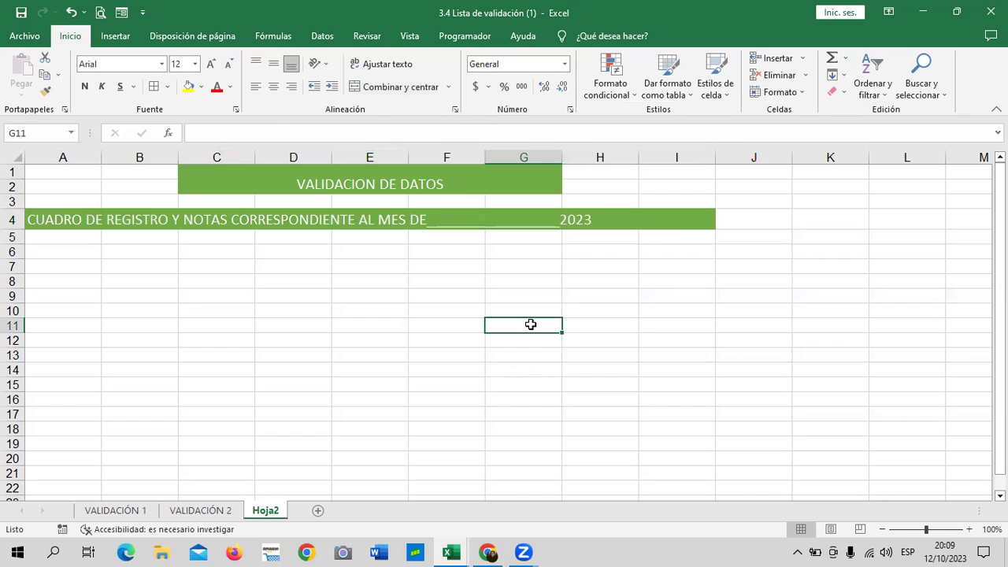
- Enter the headers CODIGO, NOMBRE, APELLIDO and DEPARTAMENTO in A6:D6
{"action": "left_click", "coordinate": [53, 252]}
{"action": "type", "text": "CODIGO"}
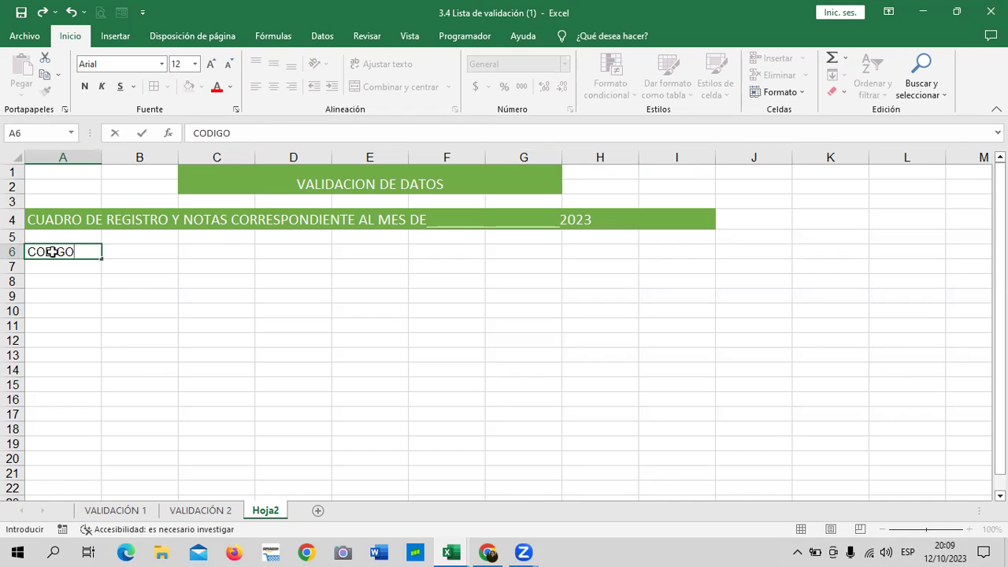
{"action": "key", "text": "Tab"}
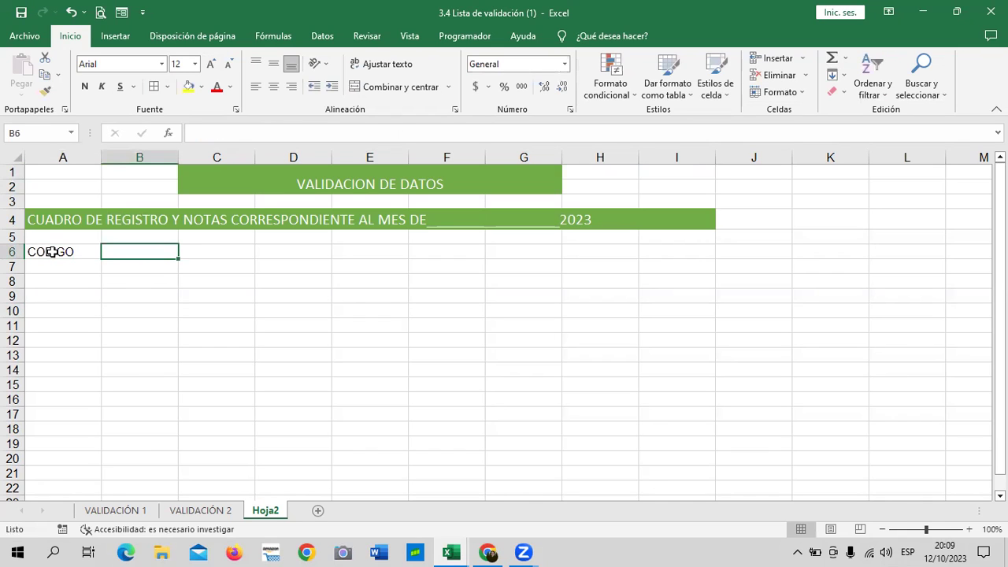
{"action": "type", "text": "NOMBRE"}
{"action": "key", "text": "Tab"}
{"action": "type", "text": "APELLIDO"}
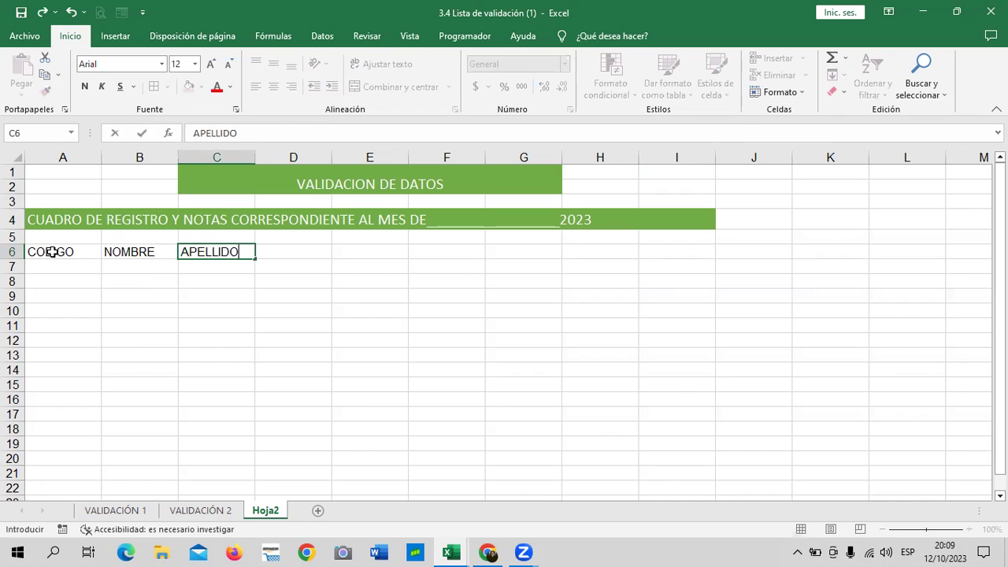
{"action": "key", "text": "Tab"}
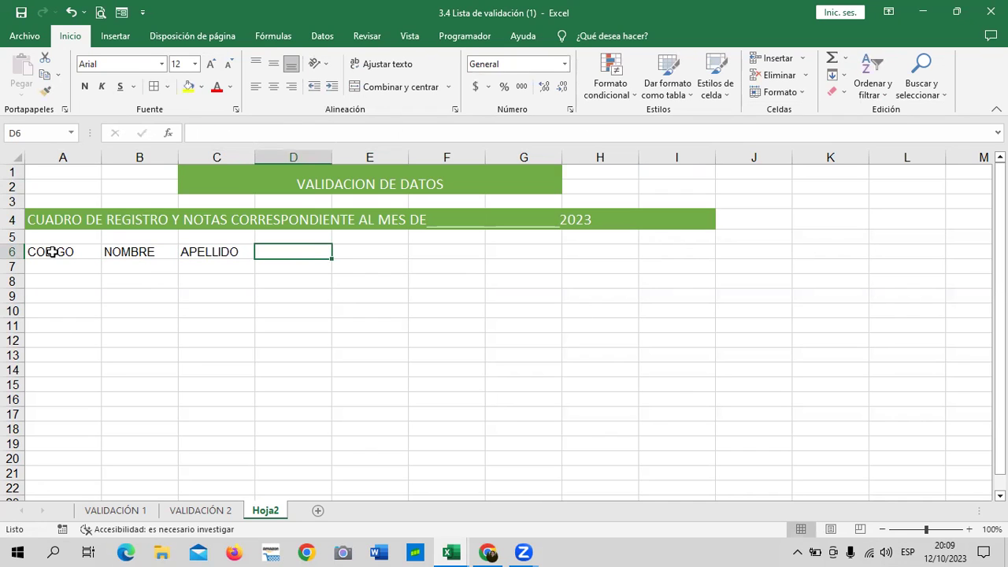
{"action": "type", "text": "DEPARTA"}
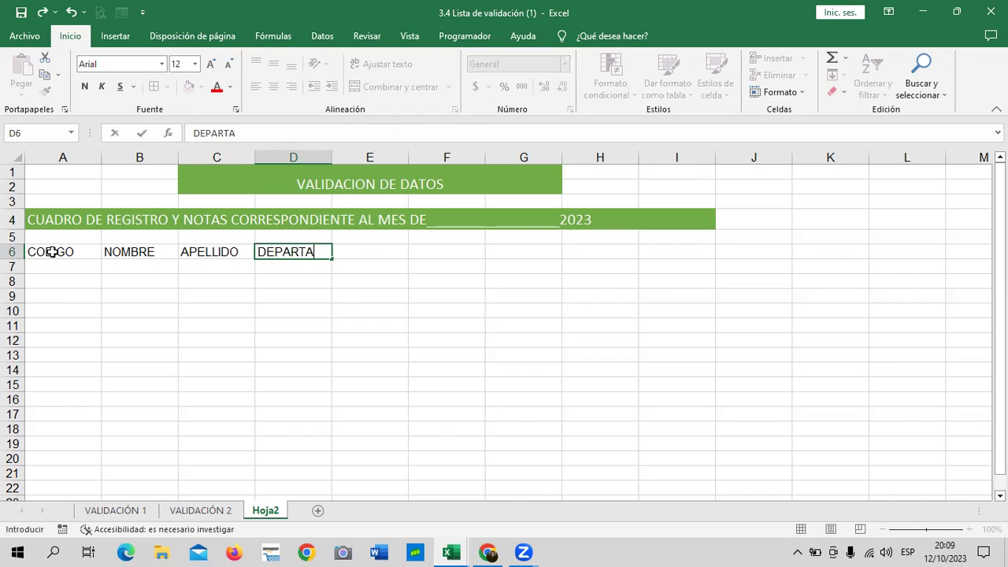
{"action": "type", "text": "MNETO"}
{"action": "key", "text": "BackSpace"}
{"action": "key", "text": "BackSpace"}
{"action": "key", "text": "BackSpace"}
{"action": "key", "text": "BackSpace"}
{"action": "type", "text": "ENTO"}
{"action": "key", "text": "Return"}
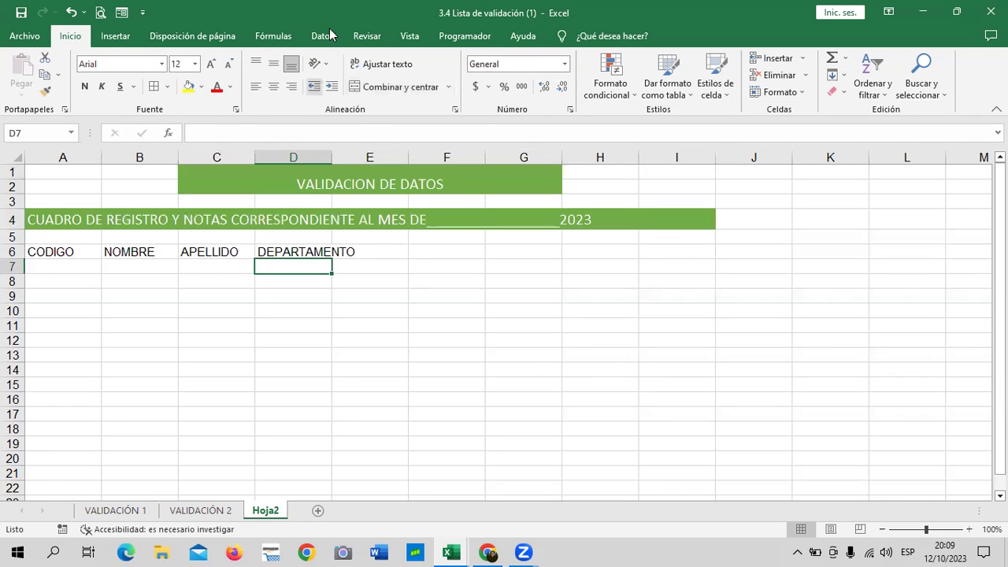
- Autofit the column widths of A6:J6 to their contents
{"action": "left_click_drag", "start_coordinate": [84, 252], "coordinate": [757, 254]}
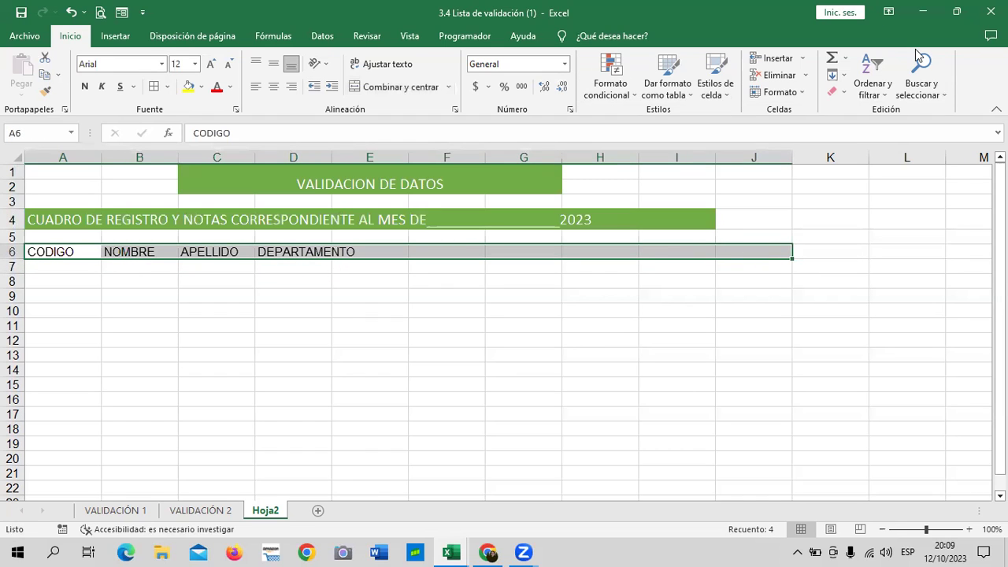
{"action": "left_click", "coordinate": [803, 96]}
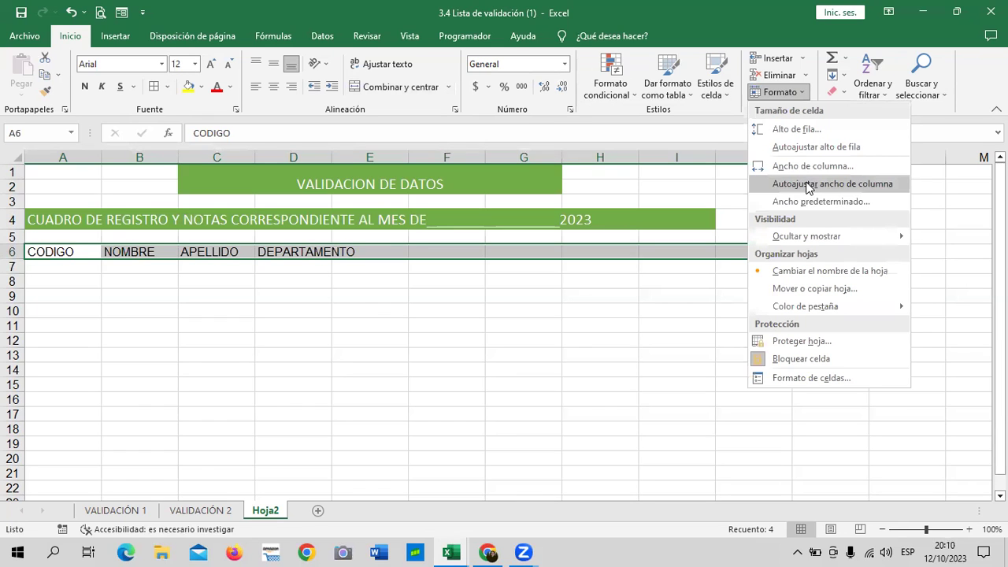
{"action": "left_click", "coordinate": [808, 186]}
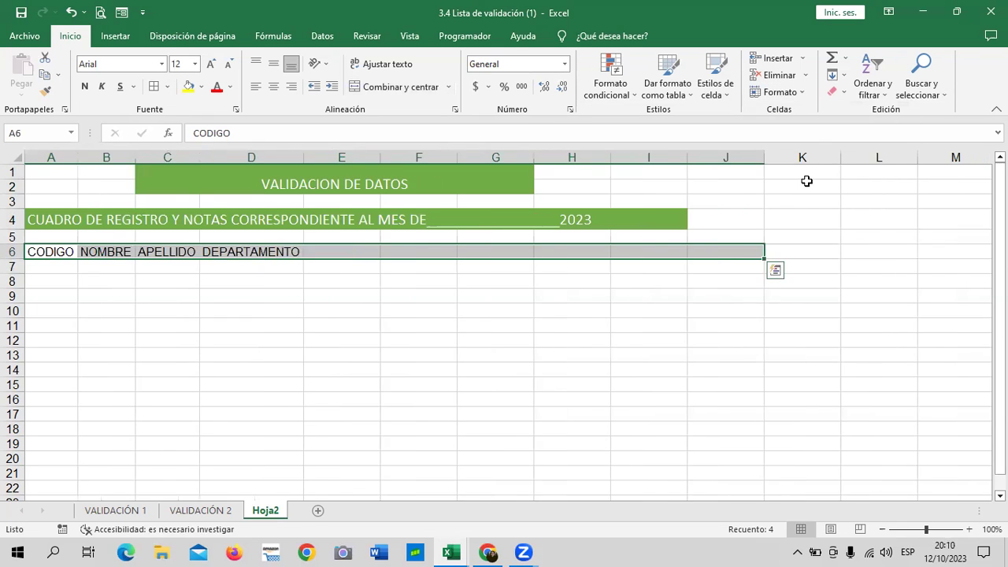
- Enter the headers MODULOS, NOTA 1 and NOTA 2 in E6:G6
{"action": "left_click", "coordinate": [385, 360]}
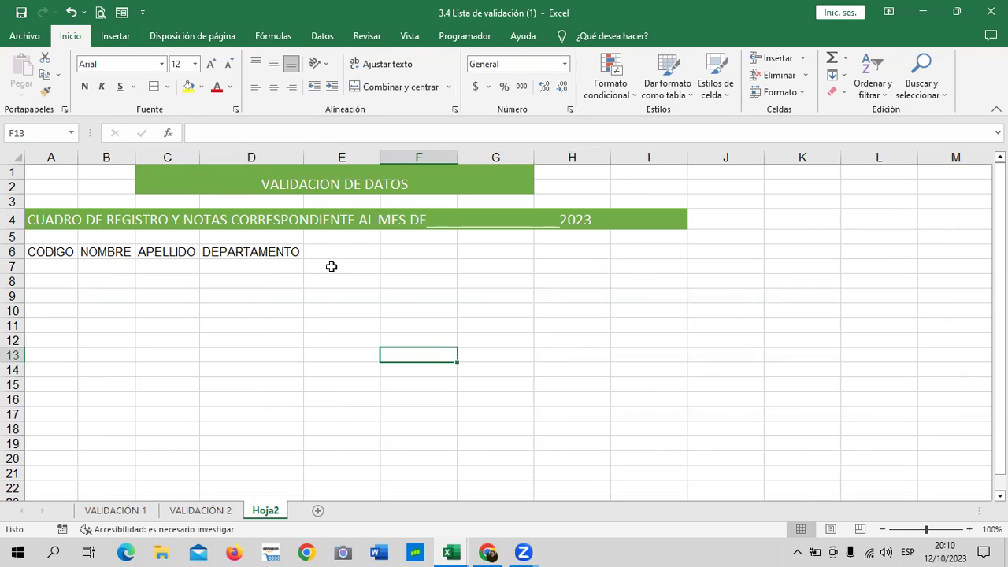
{"action": "left_click", "coordinate": [348, 248]}
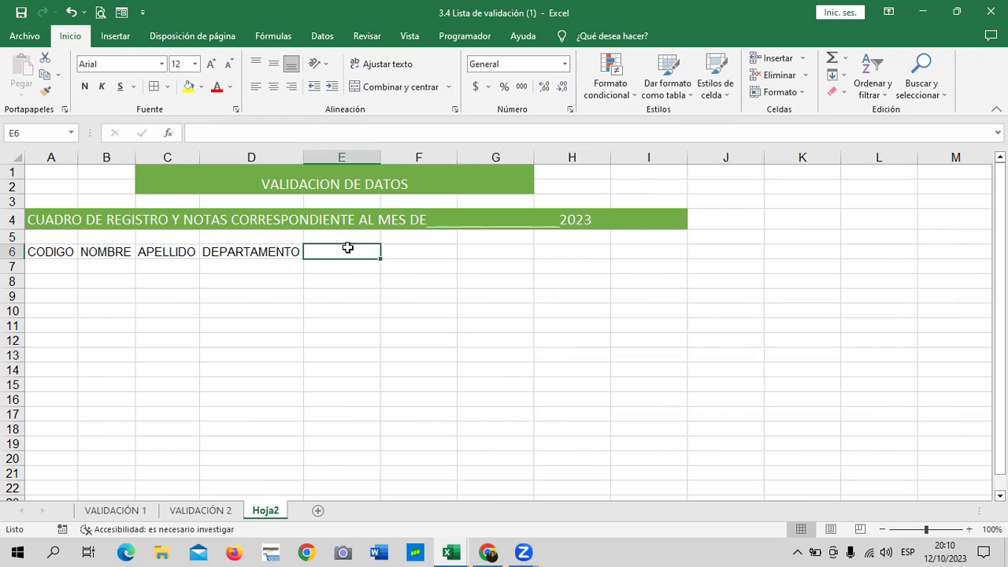
{"action": "type", "text": "MODULOS"}
{"action": "key", "text": "Tab"}
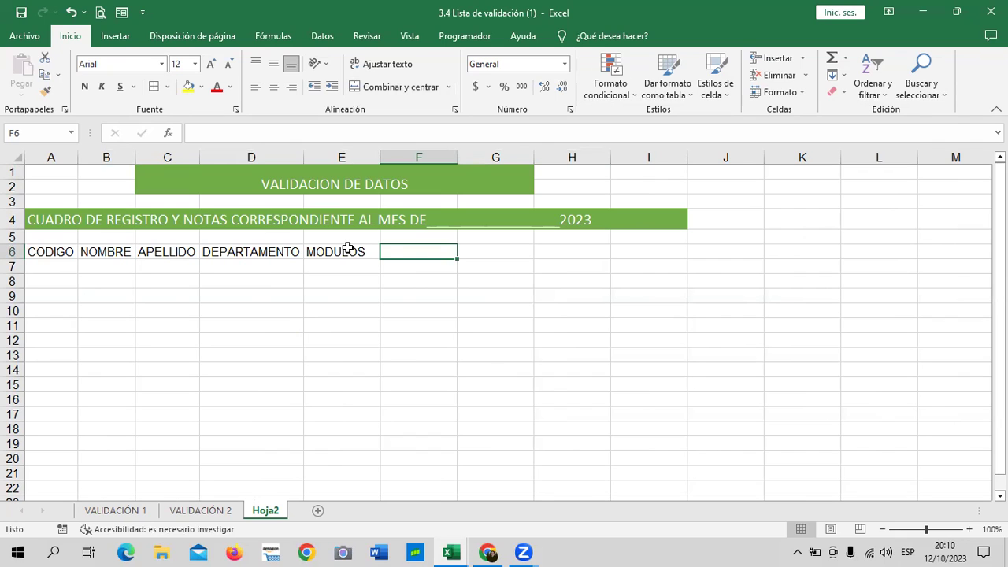
{"action": "type", "text": "NOTA"}
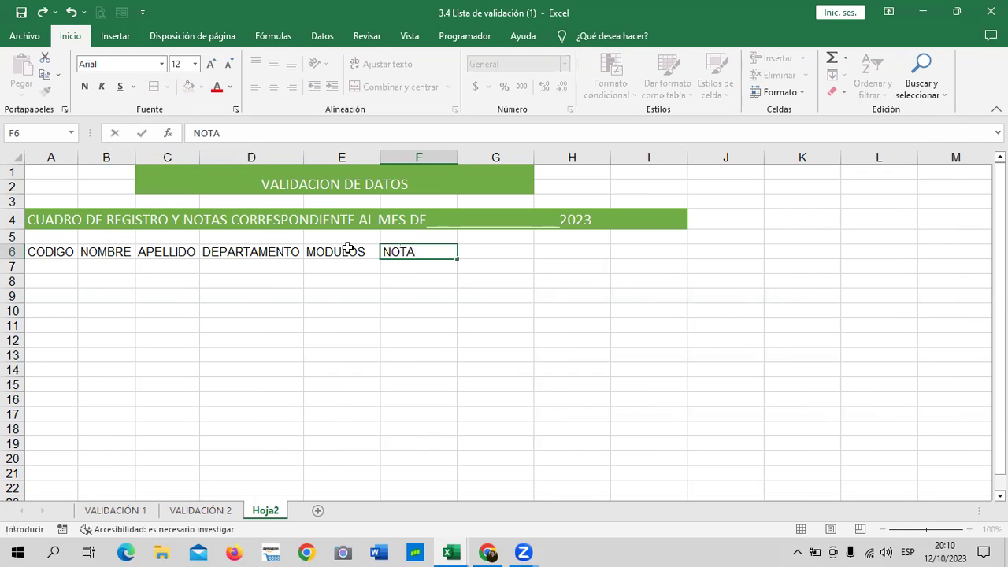
{"action": "type", "text": " 1"}
{"action": "key", "text": "Tab"}
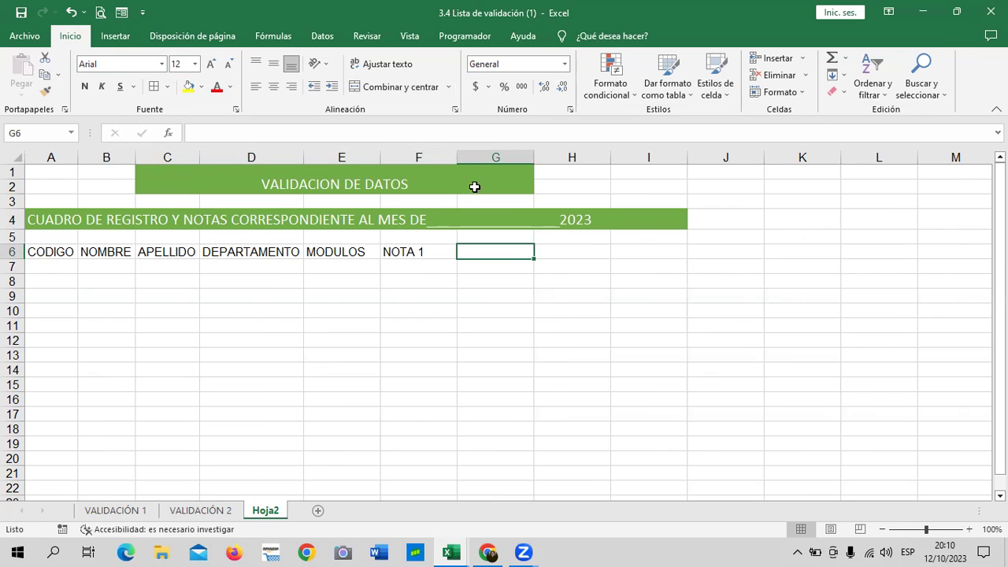
{"action": "type", "text": "NOTA 2"}
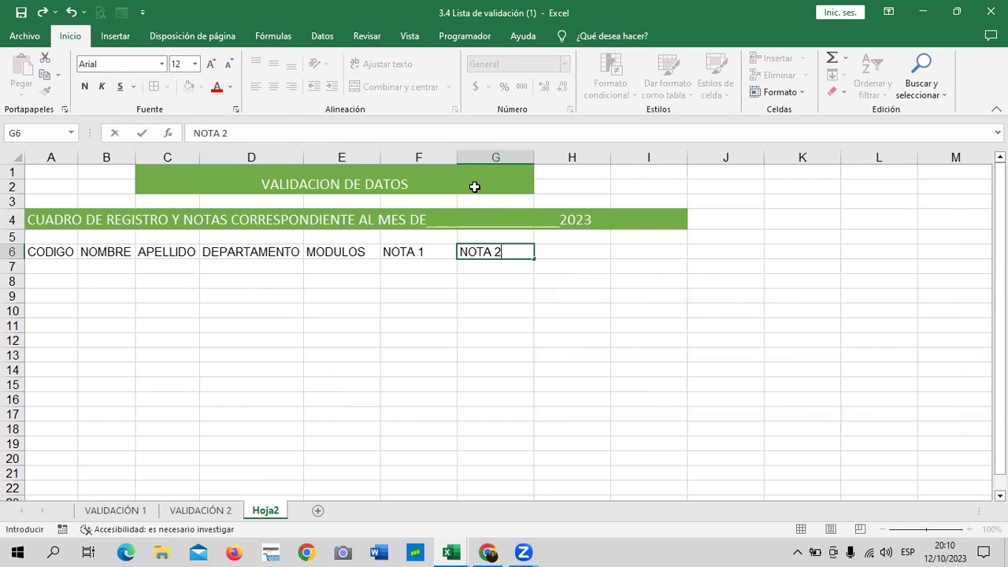
{"action": "key", "text": "Tab"}
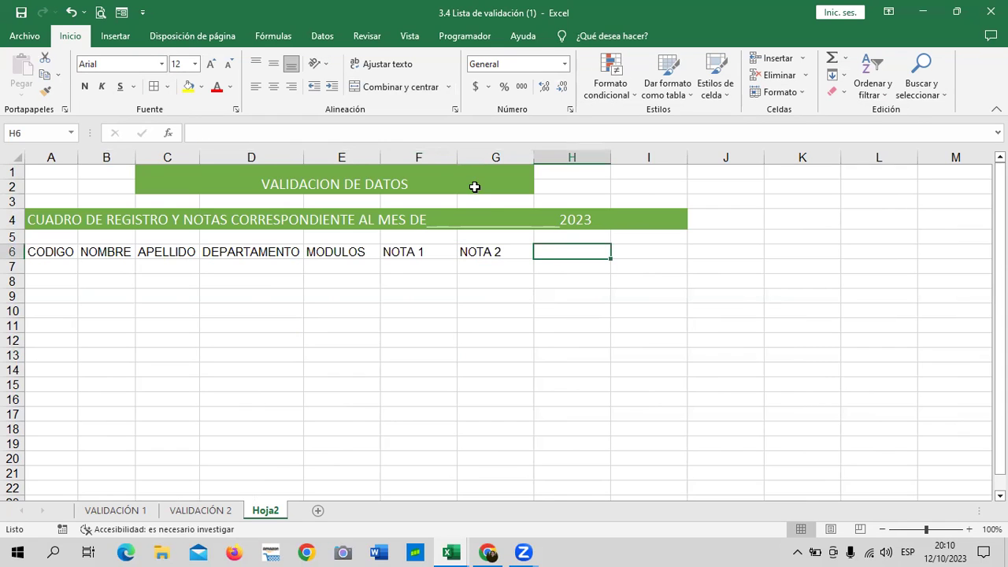
- Enter PROMEDIO, FECHA and TELEFONO in H6:J6, then select the header row A6:J6
{"action": "type", "text": "PROMEDIO"}
{"action": "key", "text": "Tab"}
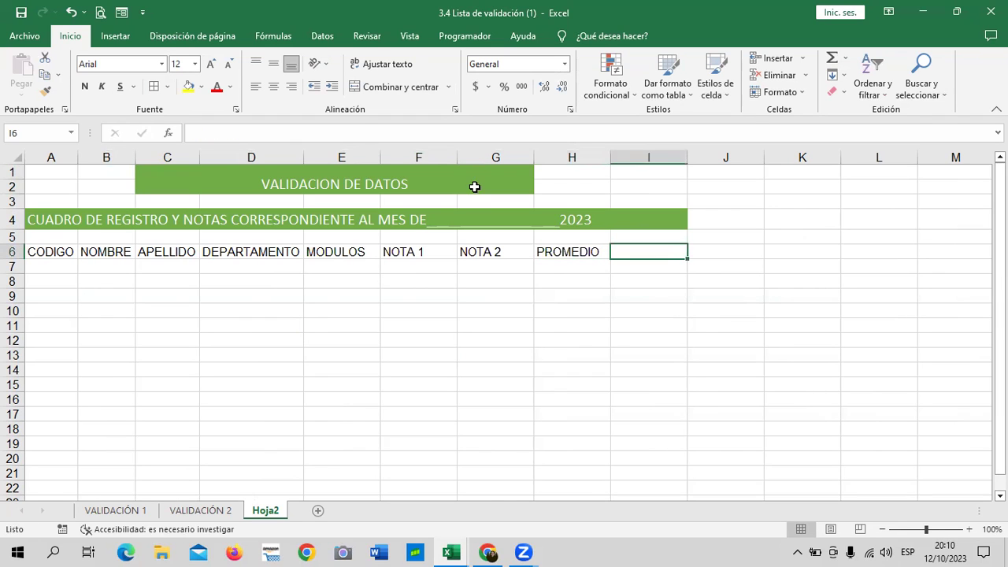
{"action": "type", "text": "FECHA"}
{"action": "key", "text": "Tab"}
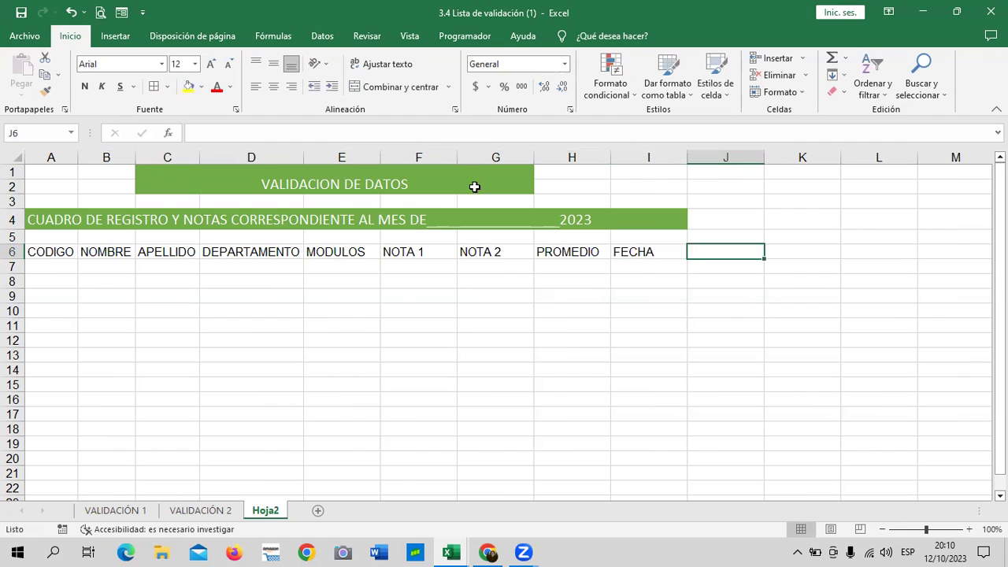
{"action": "type", "text": "TELEFONO"}
{"action": "key", "text": "Return"}
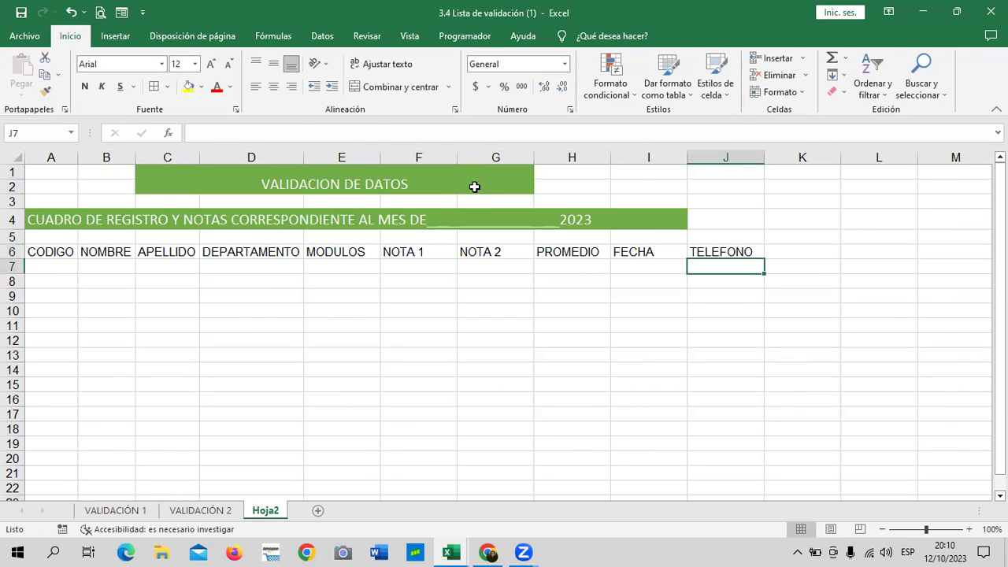
{"action": "left_click", "coordinate": [312, 343]}
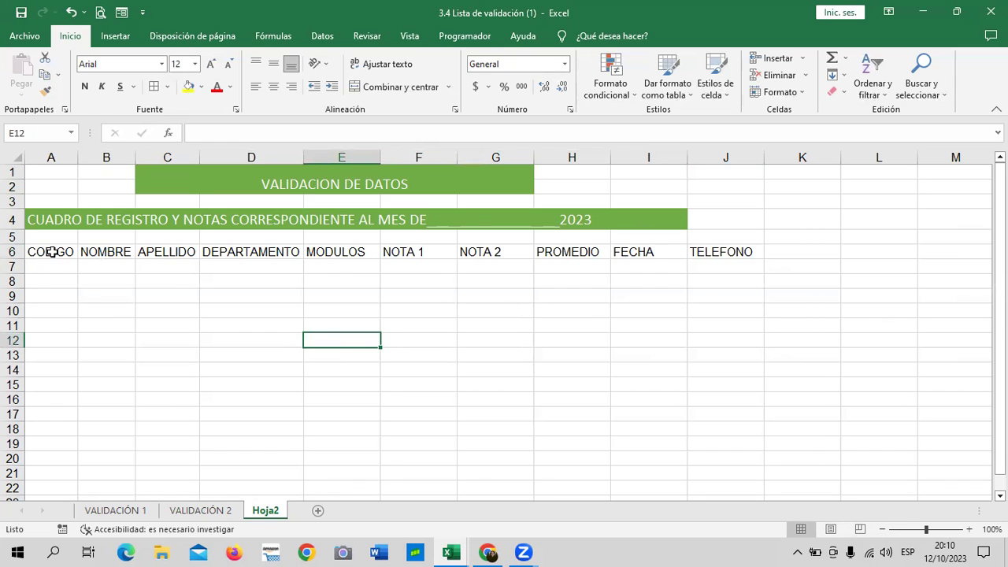
{"action": "left_click_drag", "start_coordinate": [49, 252], "coordinate": [726, 251]}
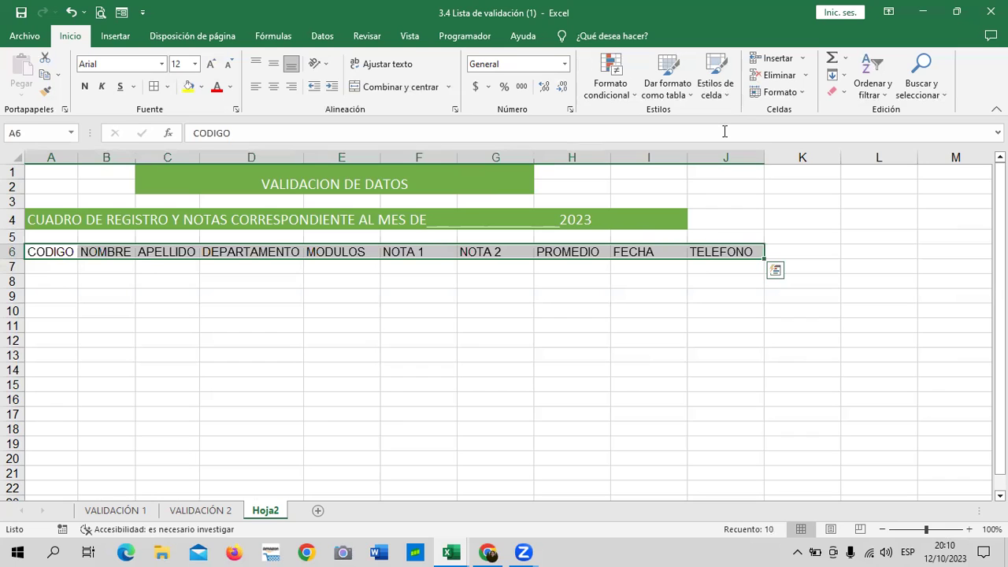
- Apply the blue Énfasis1 cell style to the header row A6:J6
{"action": "left_click", "coordinate": [776, 92]}
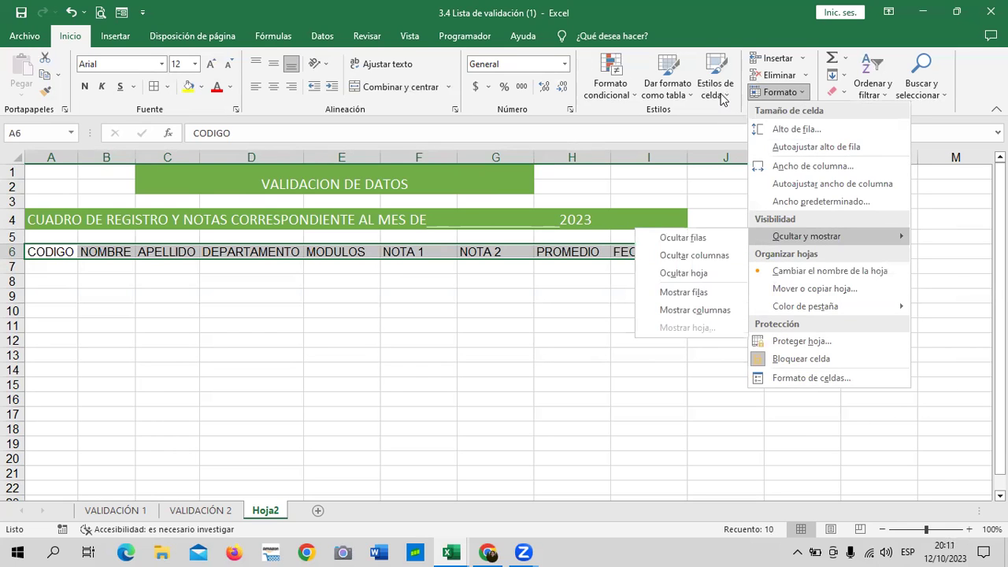
{"action": "left_click", "coordinate": [723, 93]}
{"action": "left_click", "coordinate": [585, 321]}
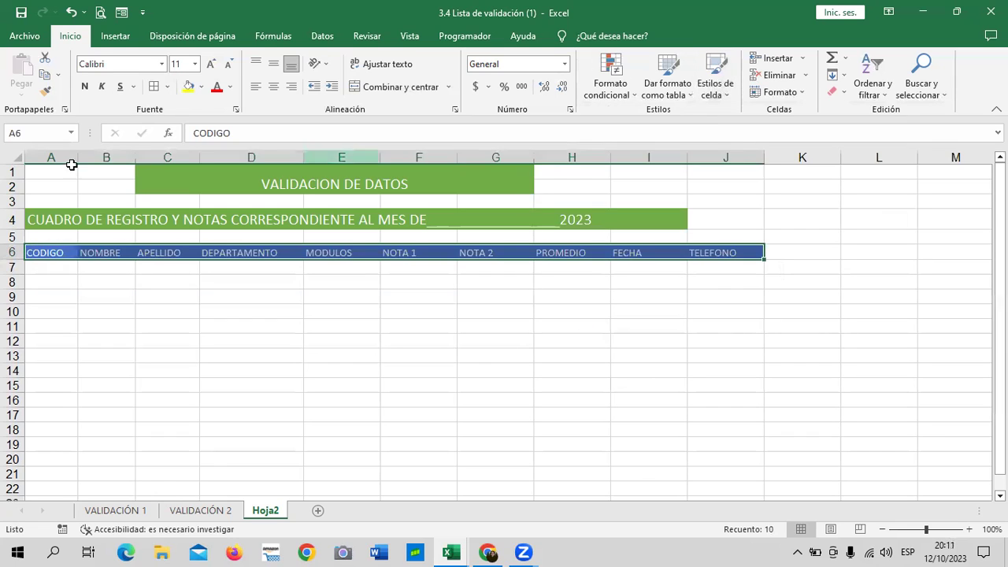
- Add all borders to the table area A6:J13
{"action": "left_click", "coordinate": [97, 306]}
{"action": "left_click_drag", "start_coordinate": [48, 253], "coordinate": [714, 361]}
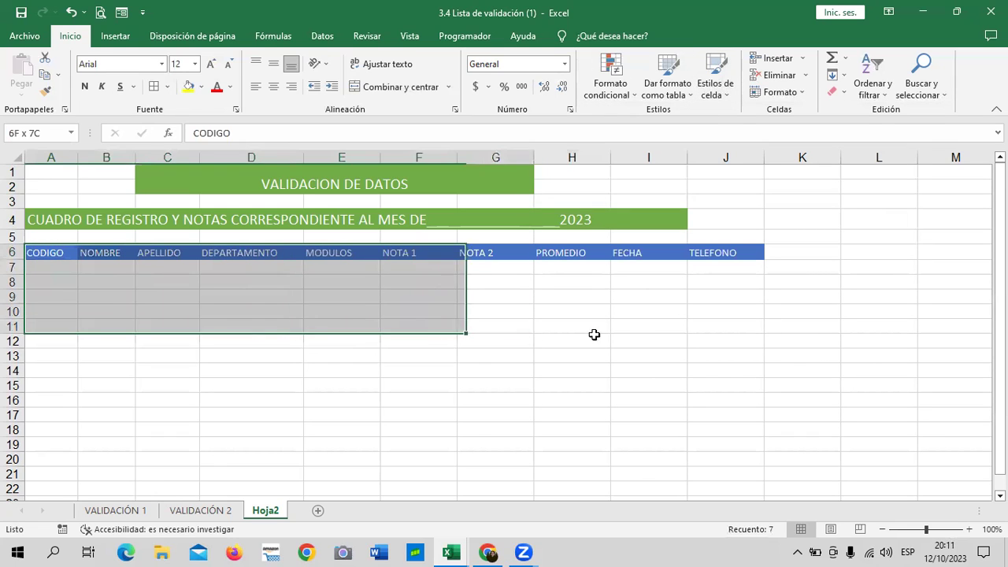
{"action": "left_click", "coordinate": [154, 86]}
- Enlarge the A6:J6 header text to size 12 and centre it
{"action": "left_click", "coordinate": [294, 317]}
{"action": "mouse_move", "coordinate": [71, 254]}
{"action": "left_mouse_down"}
{"action": "mouse_move", "coordinate": [706, 266]}
{"action": "mouse_move", "coordinate": [742, 252]}
{"action": "left_mouse_up"}
{"action": "left_click", "coordinate": [211, 69]}
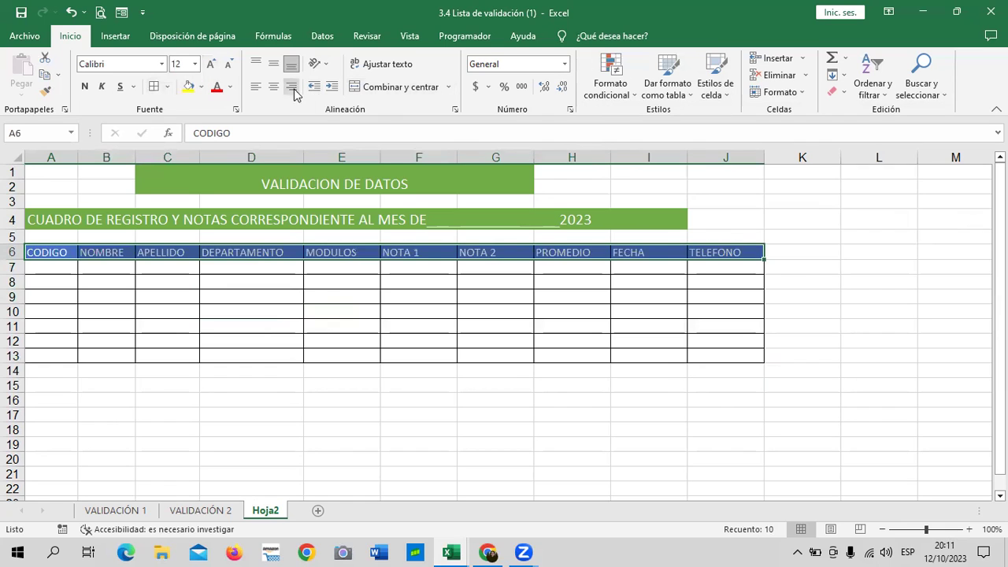
{"action": "left_click", "coordinate": [270, 87]}
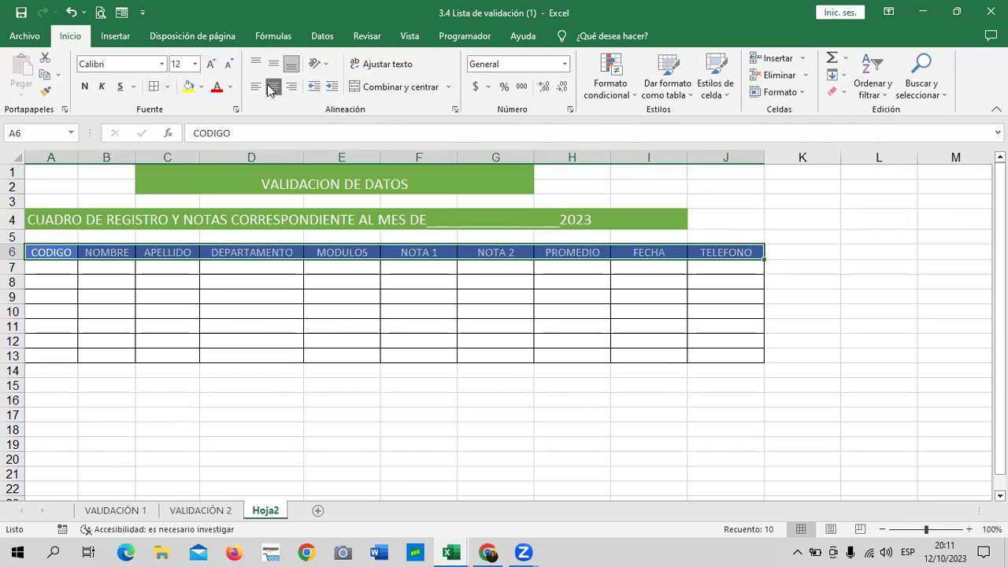
- Zoom the Hoja2 sheet to 120% so the student table is larger
{"action": "left_click", "coordinate": [572, 343]}
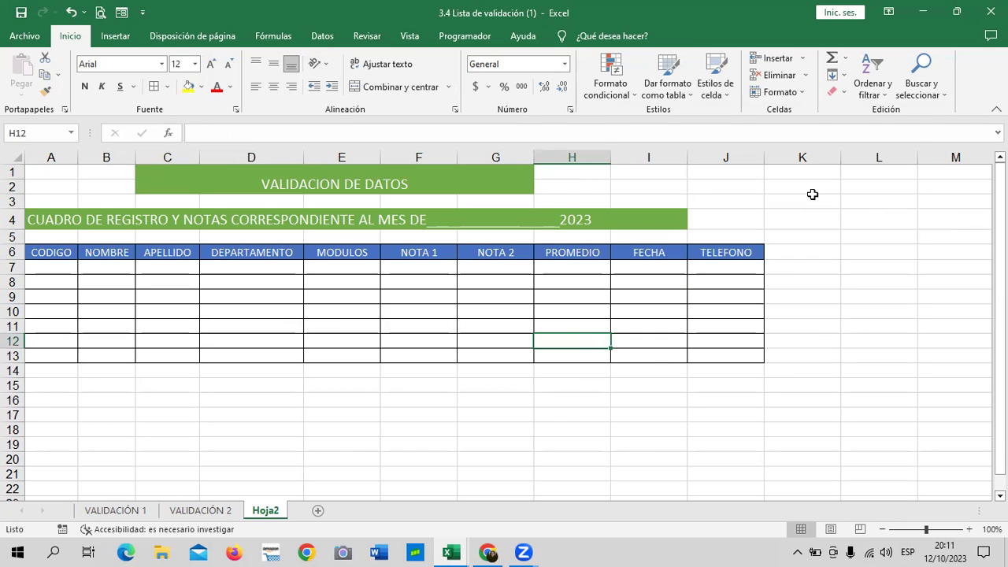
{"action": "left_click", "coordinate": [969, 530]}
{"action": "left_click", "coordinate": [969, 530]}
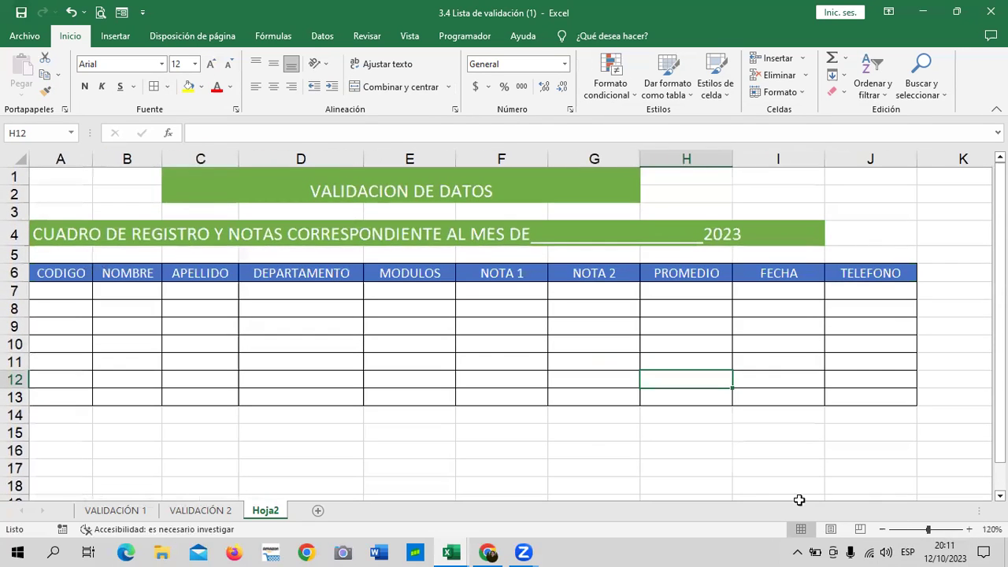
{"action": "left_click", "coordinate": [563, 452]}
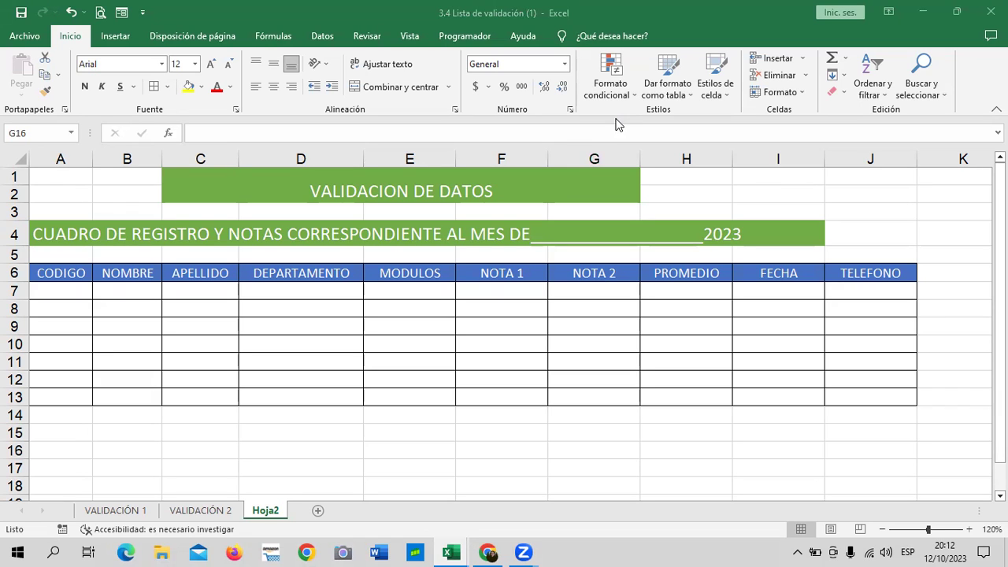
{"action": "left_click", "coordinate": [405, 441]}
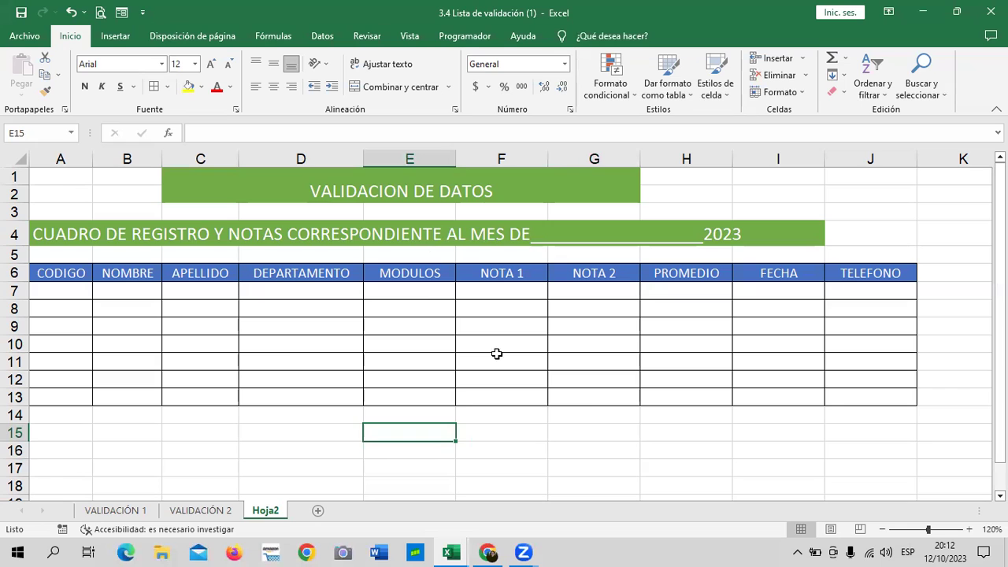
- Select the empty CODIGO cells A7:A13 and bring up the Datos ribbon
{"action": "left_click", "coordinate": [268, 463]}
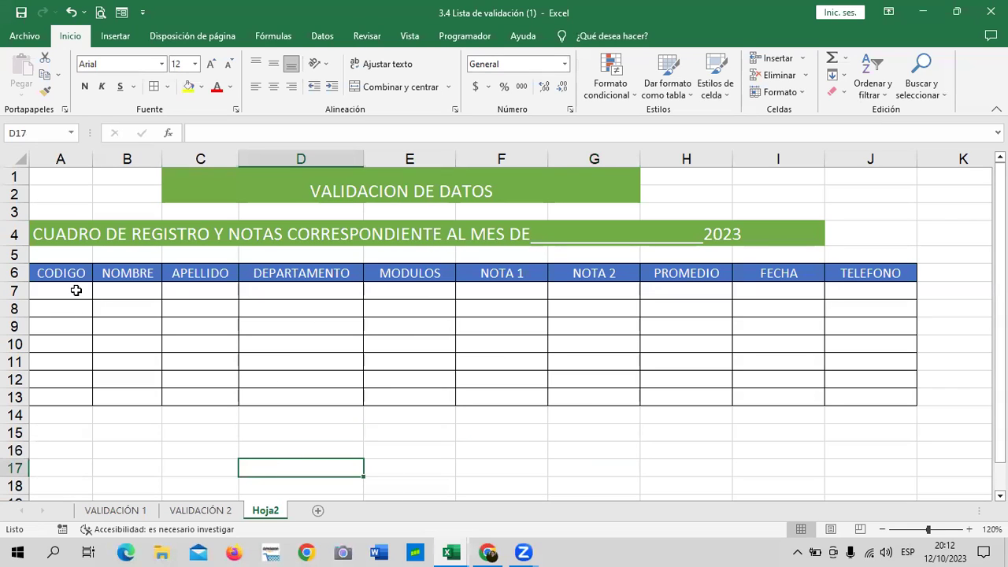
{"action": "left_click_drag", "start_coordinate": [77, 290], "coordinate": [79, 395]}
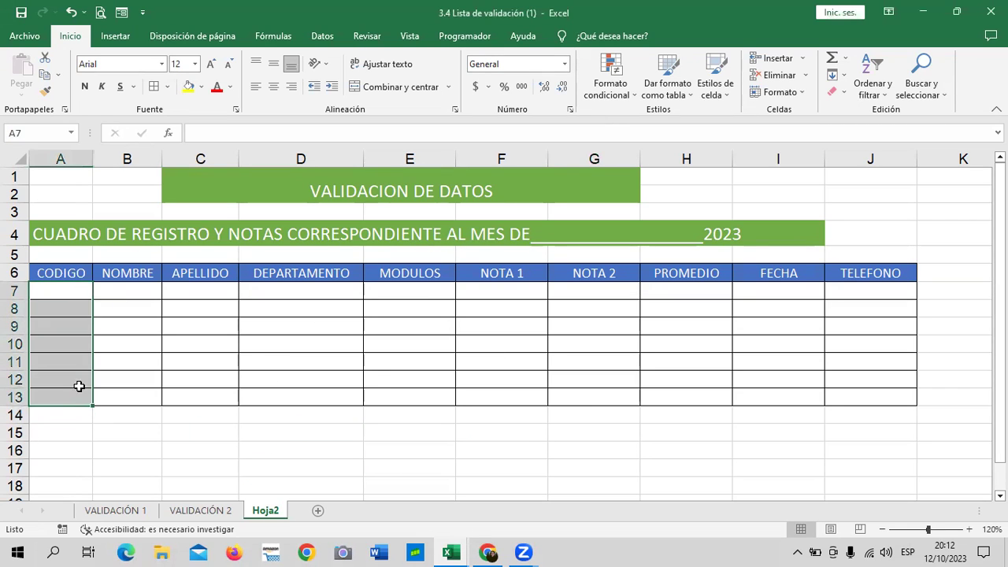
{"action": "left_click", "coordinate": [181, 360]}
{"action": "left_click", "coordinate": [61, 293]}
{"action": "left_click_drag", "start_coordinate": [72, 308], "coordinate": [72, 394]}
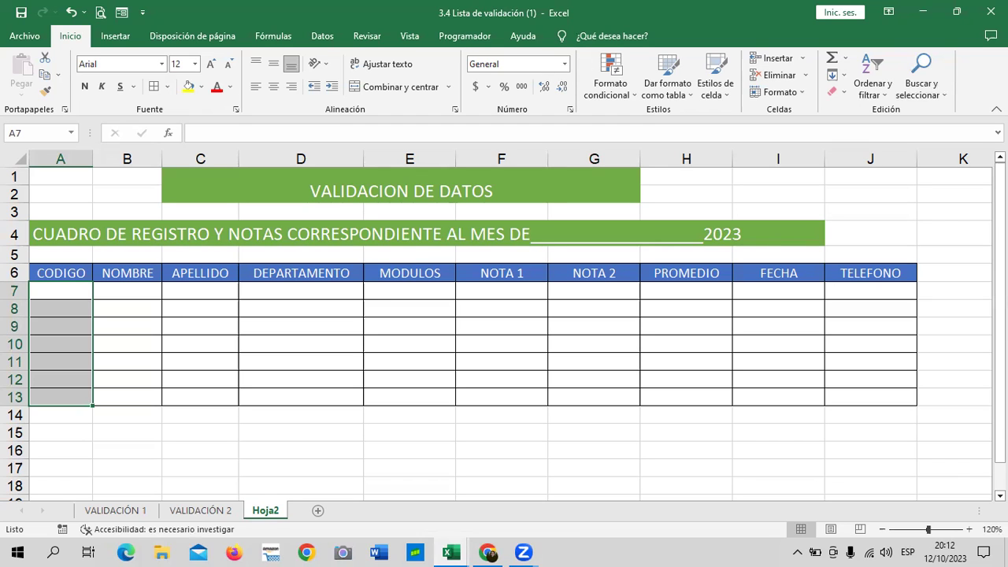
{"action": "left_click", "coordinate": [324, 37]}
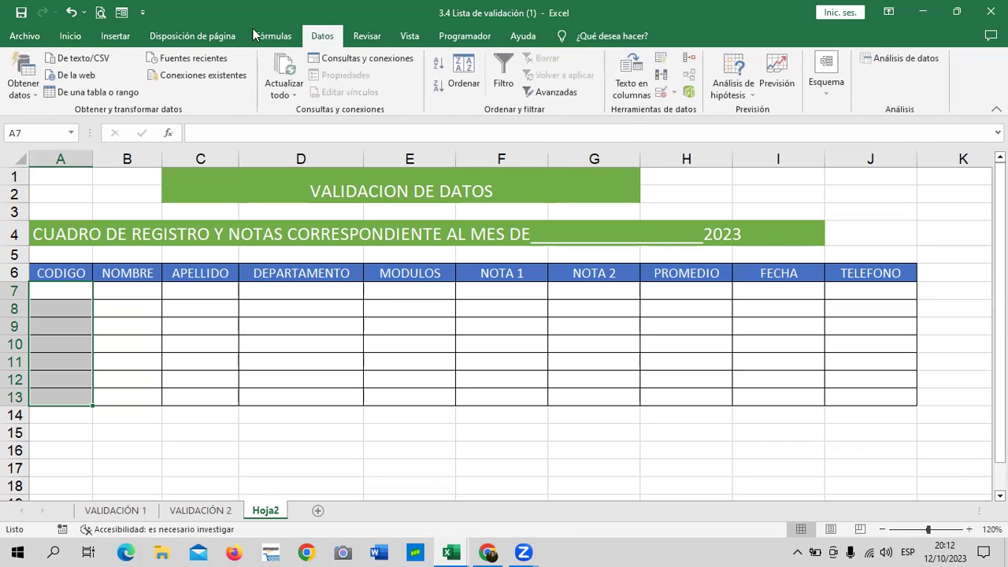
- Give A7:A13 a Longitud del texto validation requiring exactly 5 characters
{"action": "left_click", "coordinate": [663, 93]}
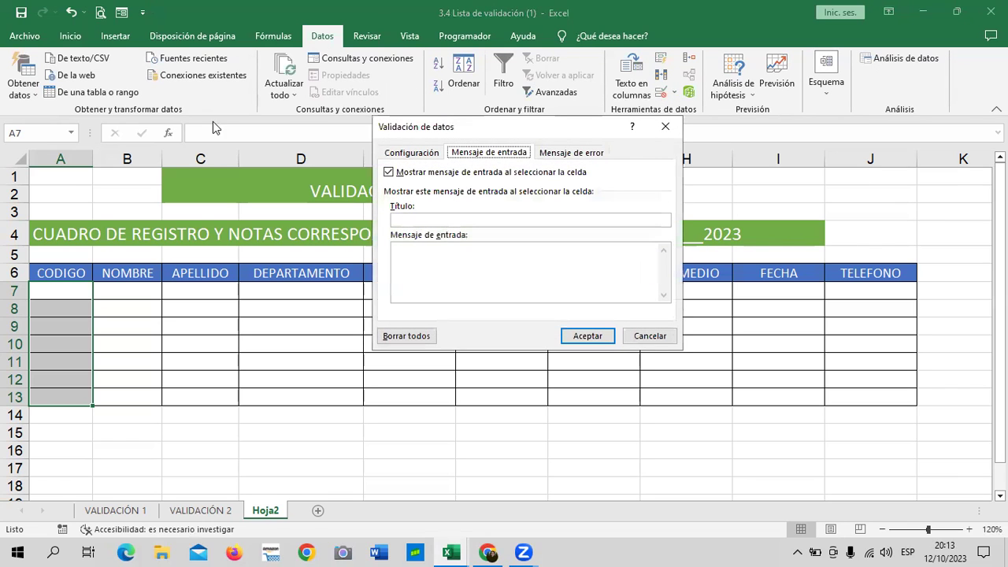
{"action": "left_click", "coordinate": [404, 156]}
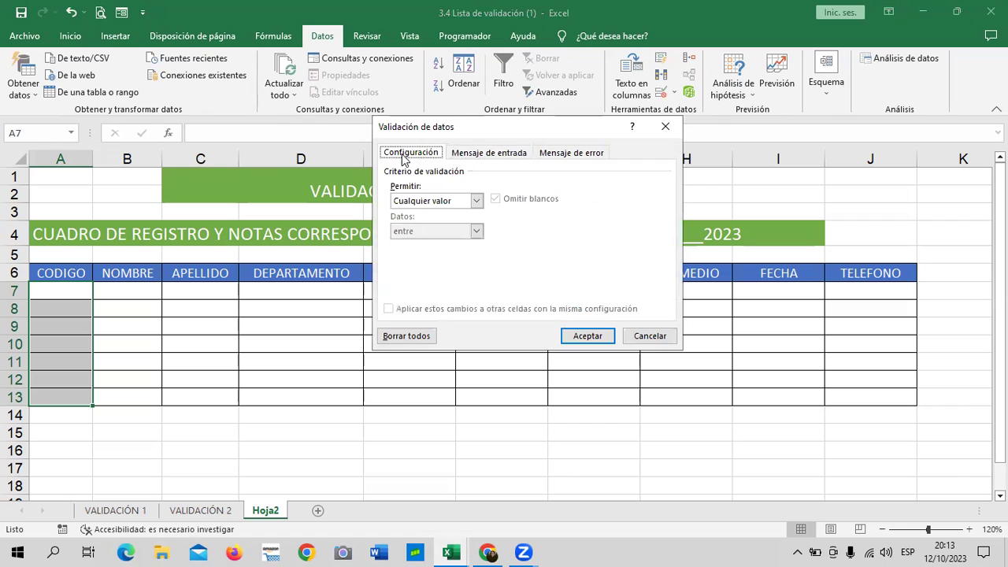
{"action": "left_click", "coordinate": [476, 203]}
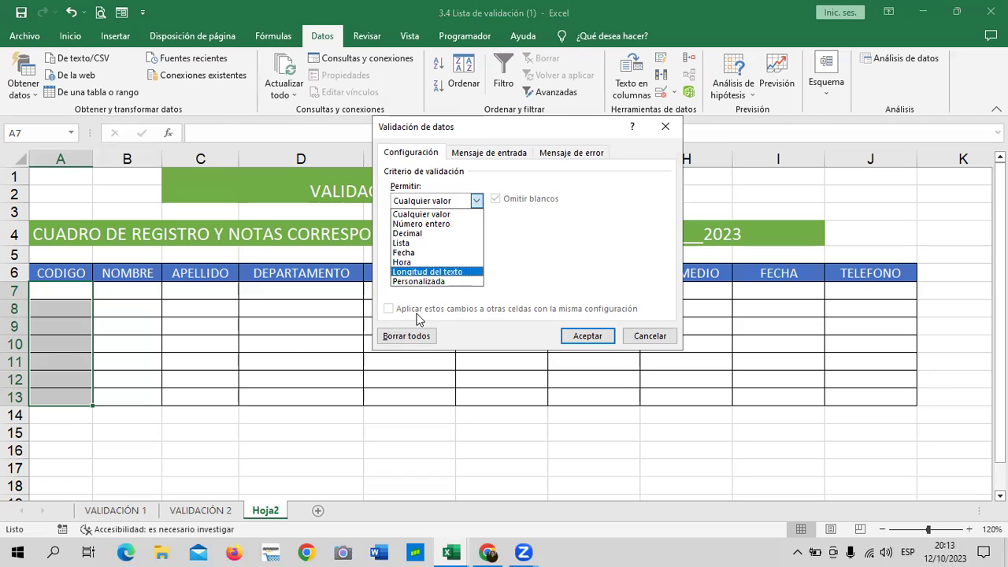
{"action": "key", "text": "Return"}
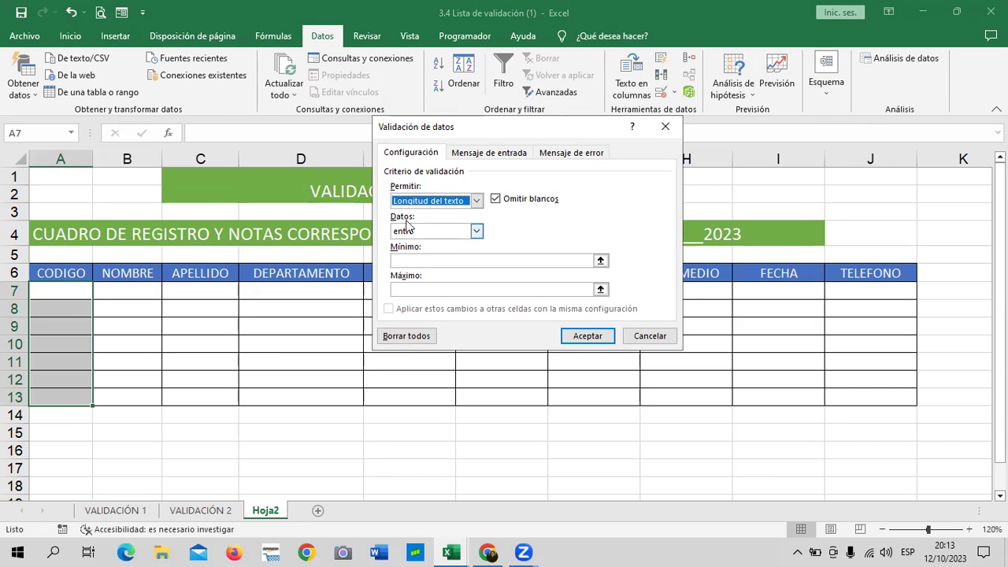
{"action": "left_click", "coordinate": [477, 232]}
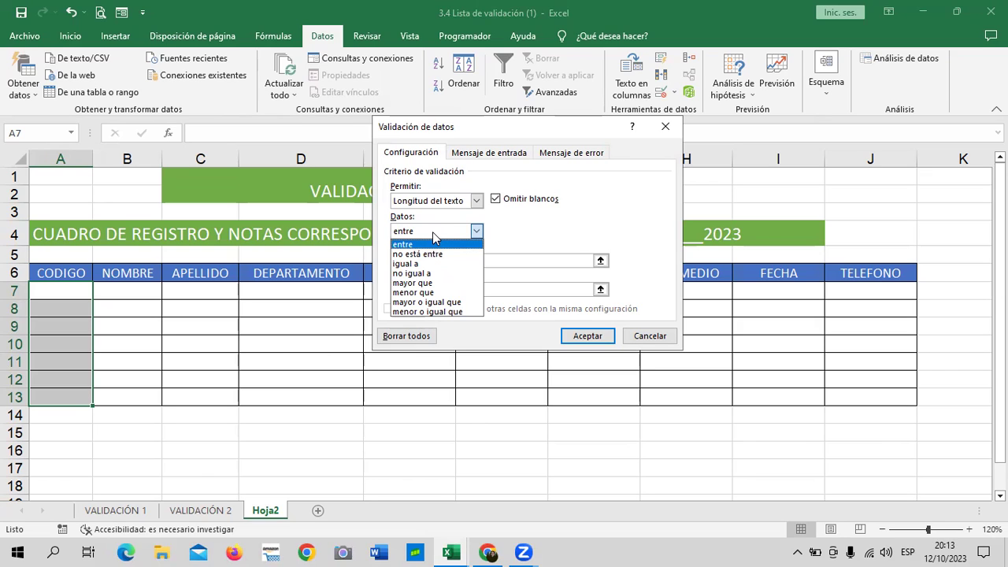
{"action": "left_click", "coordinate": [429, 263]}
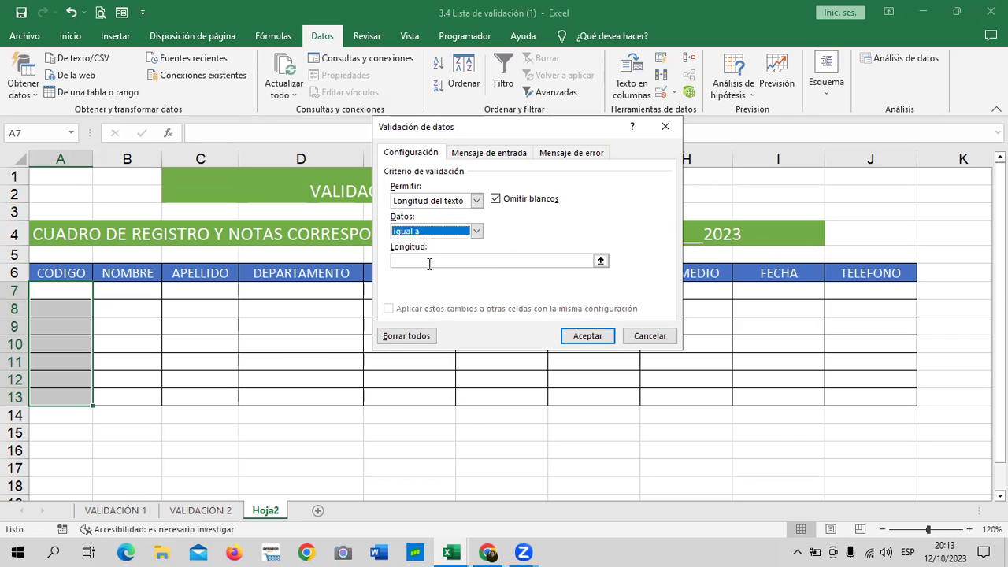
{"action": "left_click", "coordinate": [470, 260]}
{"action": "type", "text": "5"}
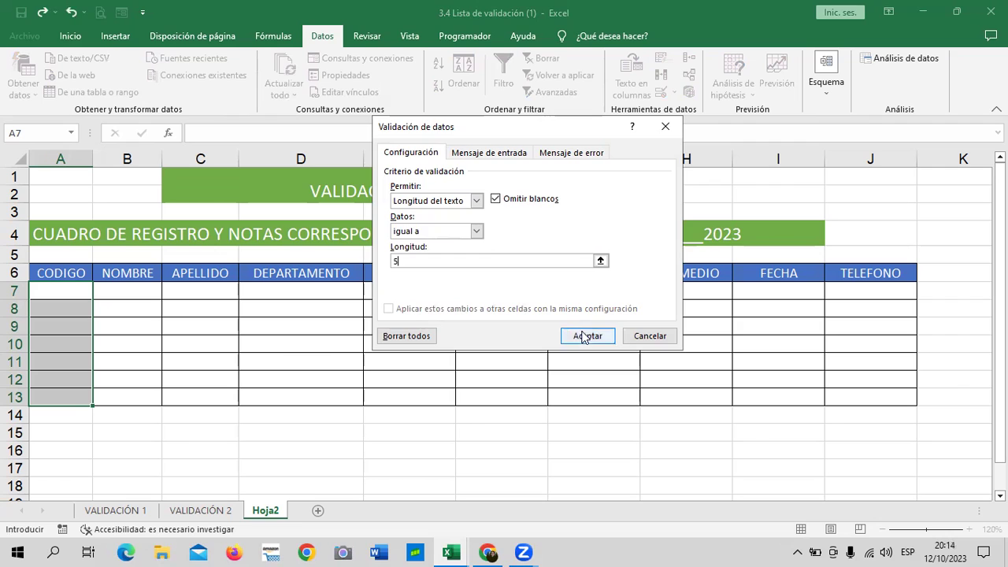
{"action": "left_click", "coordinate": [585, 336]}
{"action": "left_click", "coordinate": [578, 364]}
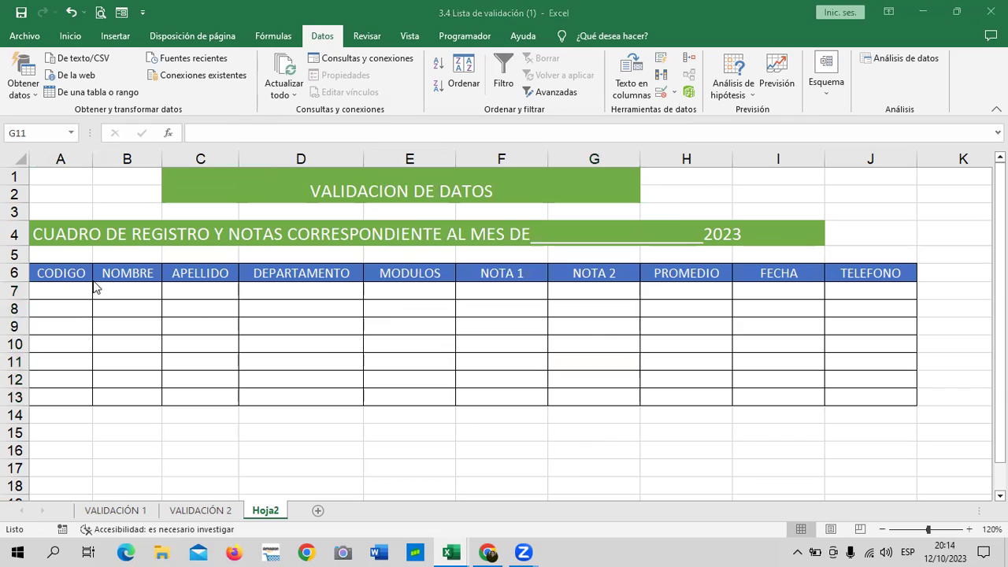
- Add the input message 'Unicamente puede ingresar 5 caracteres, incluye el guión' to A7:A13
{"action": "left_click_drag", "start_coordinate": [58, 298], "coordinate": [79, 396]}
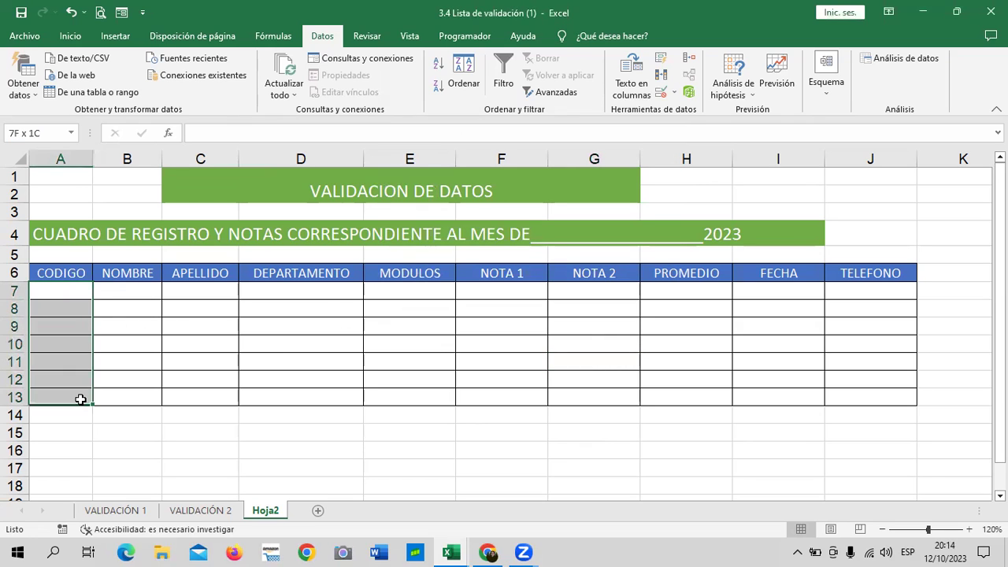
{"action": "left_click", "coordinate": [660, 92]}
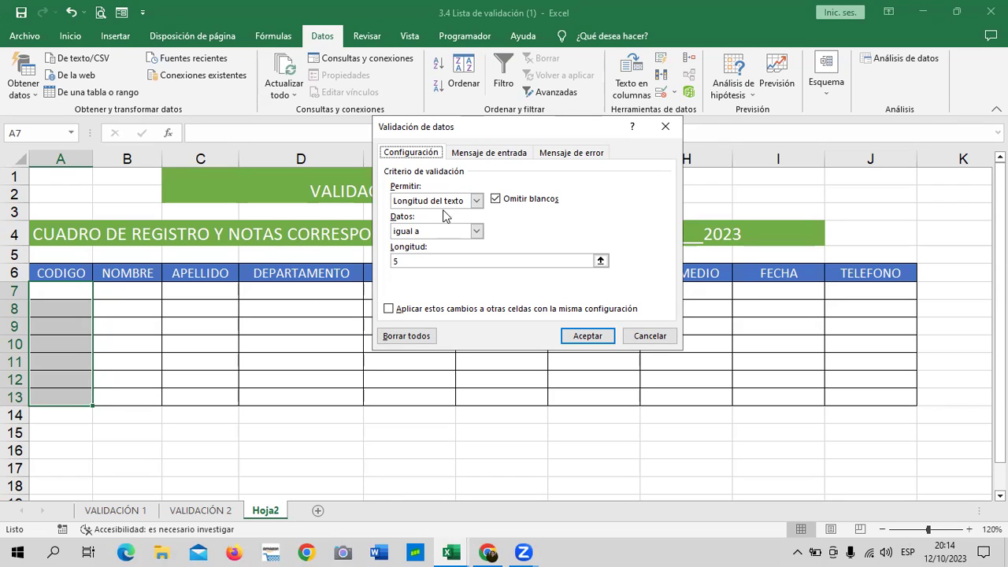
{"action": "left_click", "coordinate": [571, 154]}
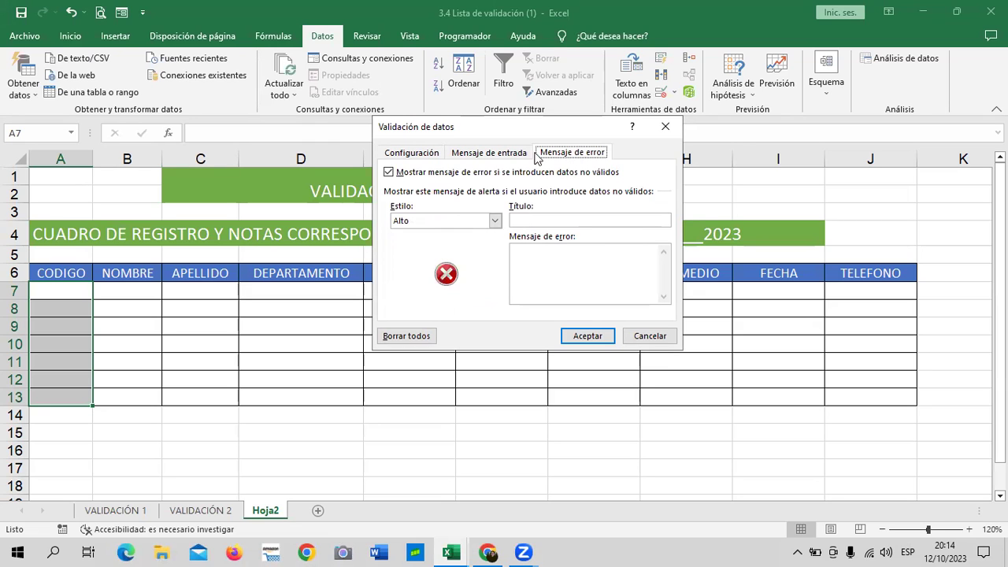
{"action": "left_click", "coordinate": [499, 153]}
{"action": "left_click", "coordinate": [460, 252]}
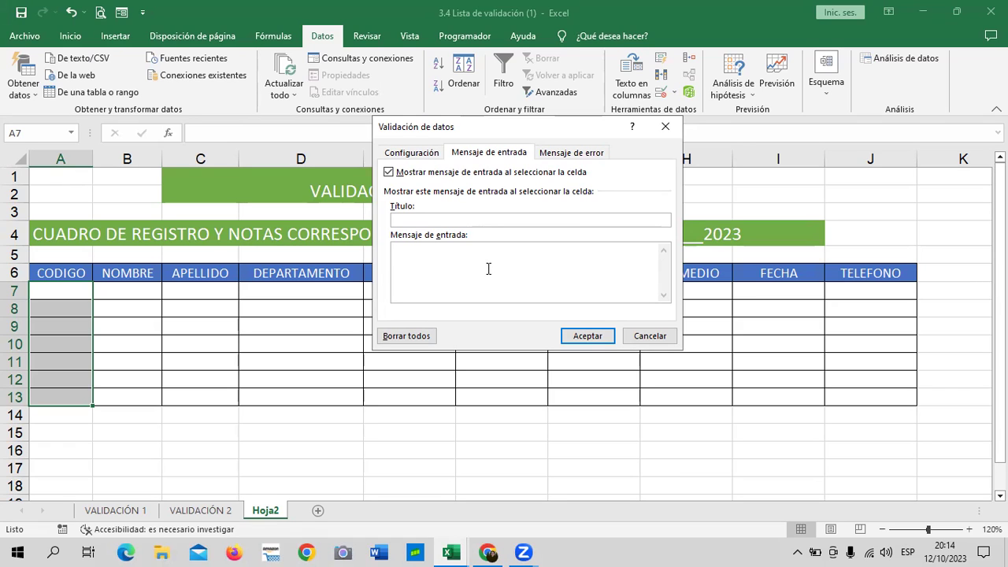
{"action": "type", "text": "UNICAMENTE"}
{"action": "key", "text": "BackSpace"}
{"action": "key", "text": "BackSpace"}
{"action": "key", "text": "BackSpace"}
{"action": "key", "text": "BackSpace"}
{"action": "type", "text": "Unicamanete puede"}
{"action": "left_click", "coordinate": [446, 249]}
{"action": "key", "text": "BackSpace"}
{"action": "key", "text": "BackSpace"}
{"action": "key", "text": "BackSpace"}
{"action": "key", "text": "BackSpace"}
{"action": "type", "text": "mente"}
{"action": "left_click", "coordinate": [522, 251]}
{"action": "type", "text": "ingresar"}
{"action": "type", "text": " 5 caracteres"}
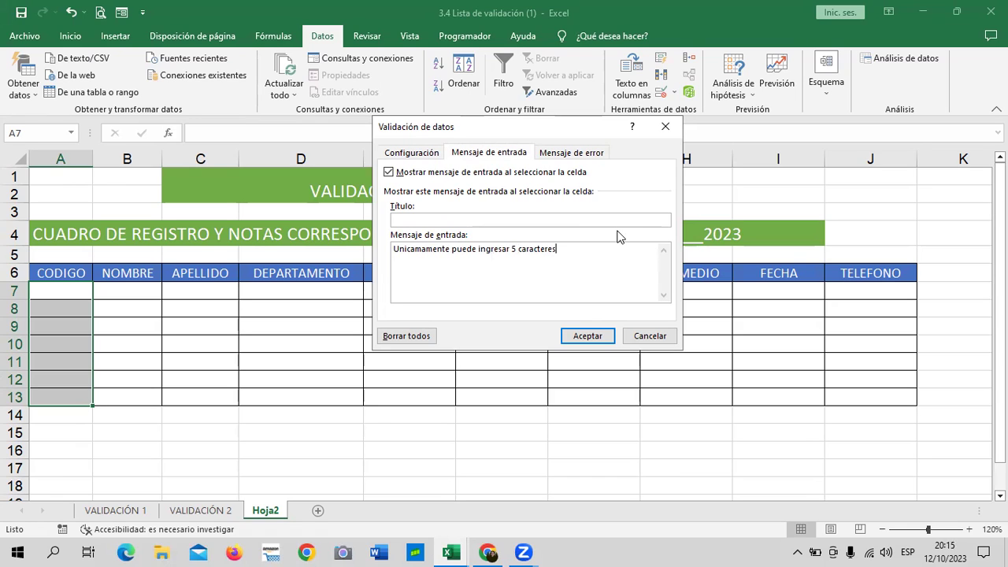
{"action": "type", "text": ", incluye el guión"}
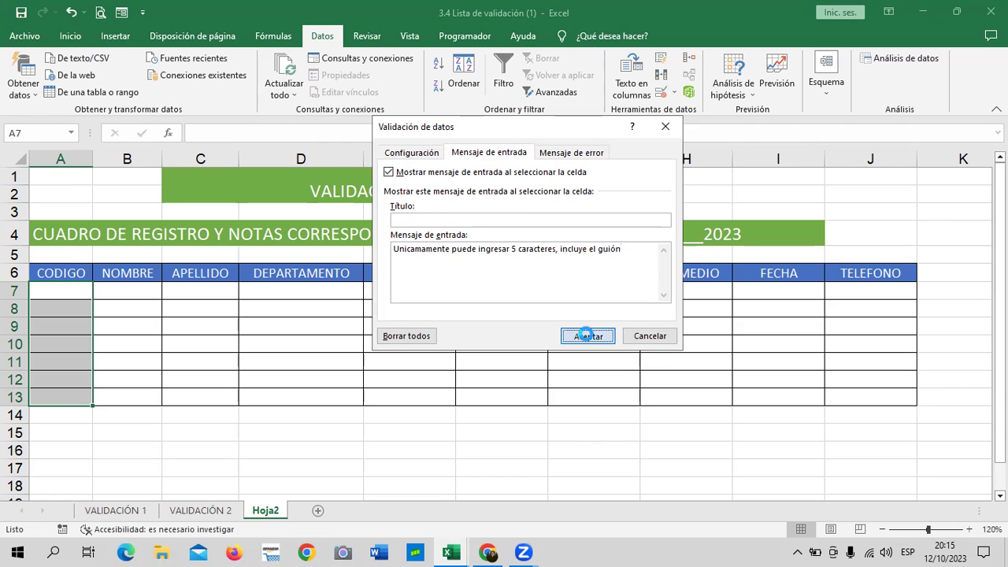
{"action": "left_click", "coordinate": [597, 336]}
{"action": "left_click", "coordinate": [438, 356]}
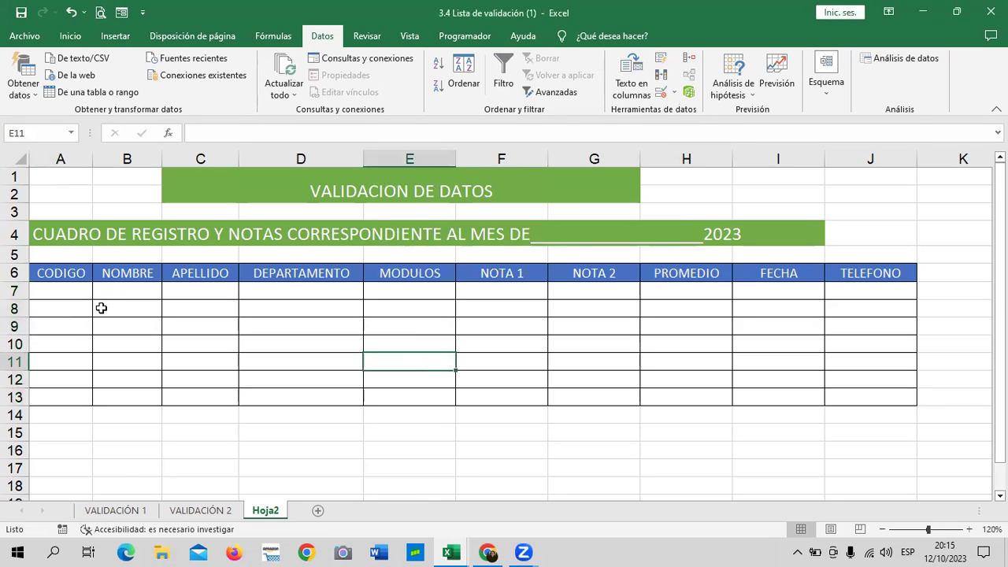
- Enter the five-digit code 12345 in A7, which the rule accepts
{"action": "left_click", "coordinate": [49, 291]}
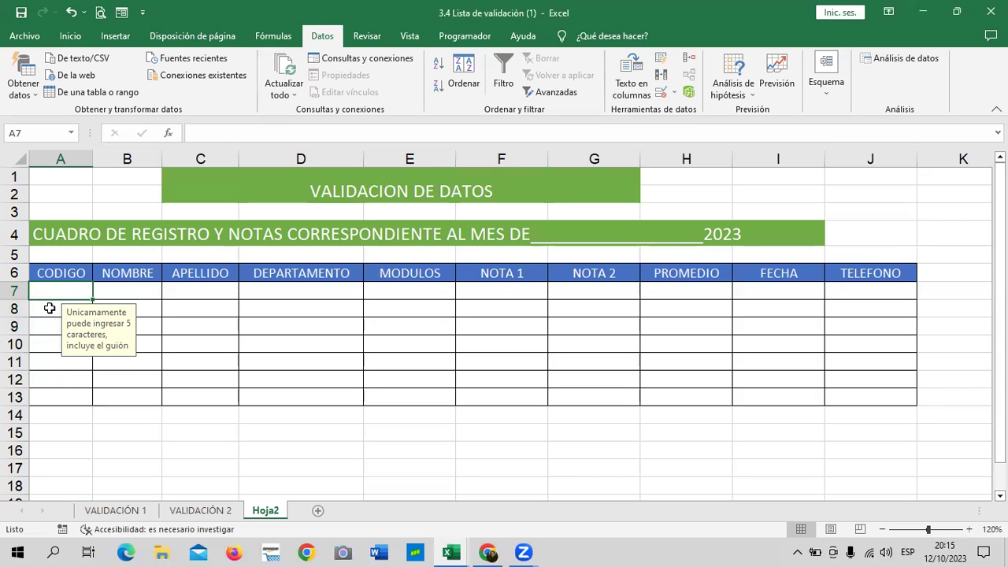
{"action": "left_click", "coordinate": [40, 379]}
{"action": "left_click", "coordinate": [56, 289]}
{"action": "type", "text": "12345"}
{"action": "key", "text": "Return"}
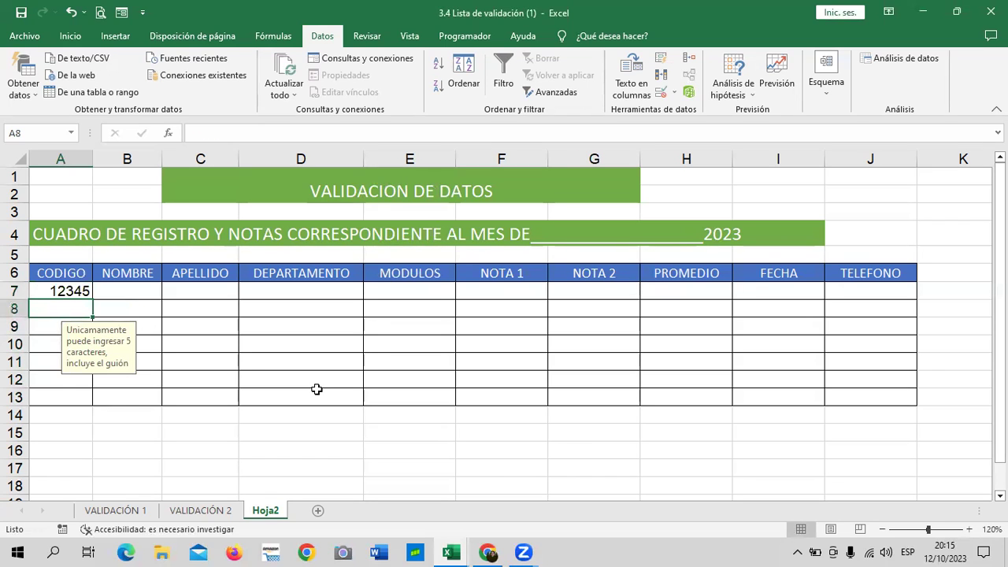
- Replace A7's code with 123456, see it rejected, and clear it
{"action": "left_click", "coordinate": [46, 288]}
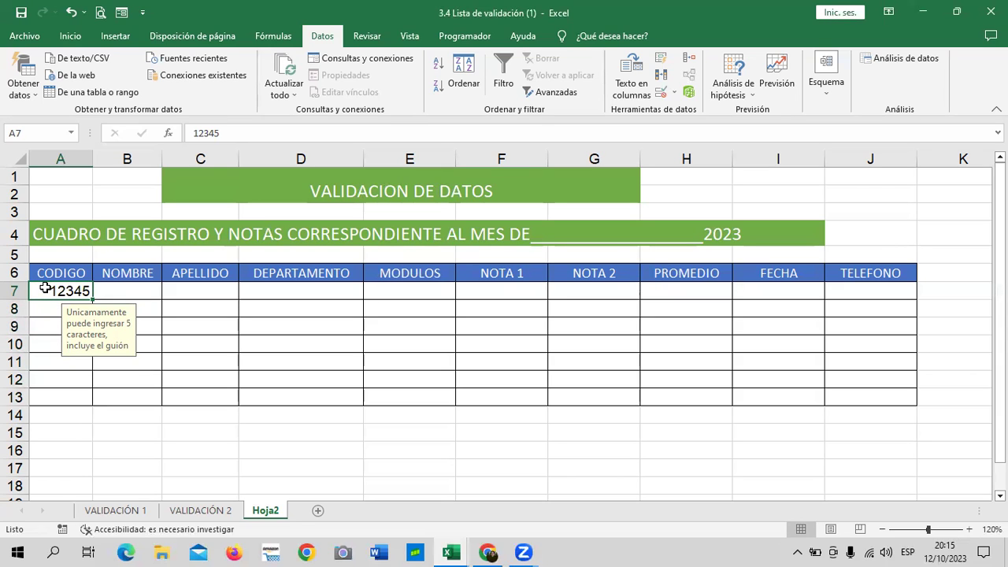
{"action": "key", "text": "BackSpace"}
{"action": "type", "text": "123456"}
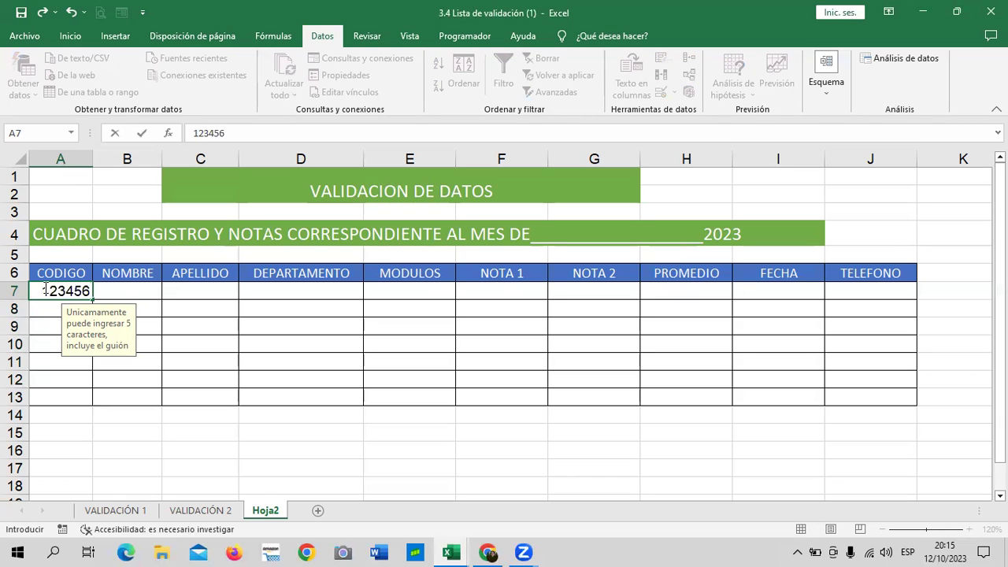
{"action": "key", "text": "Return"}
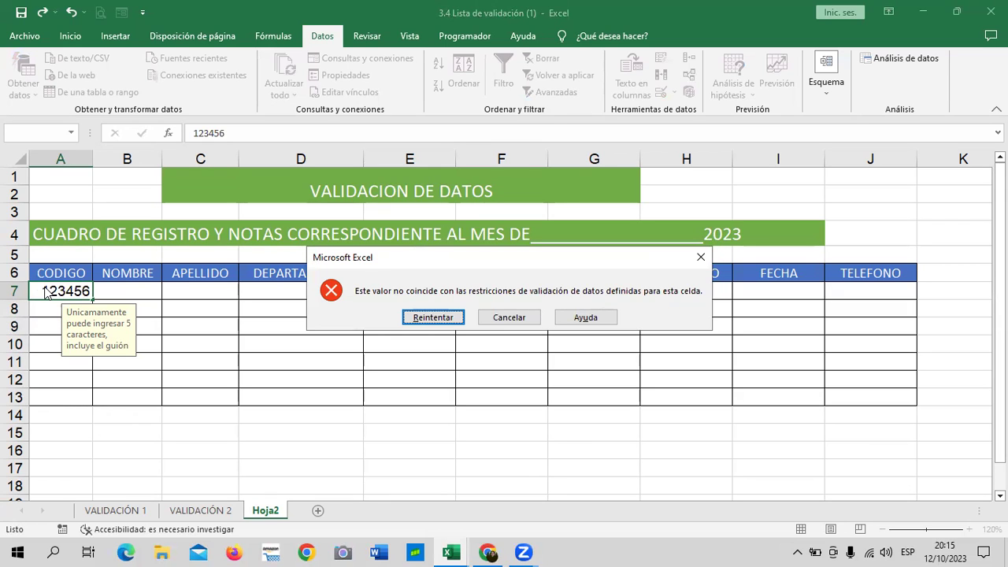
{"action": "key", "text": "Return"}
{"action": "key", "text": "BackSpace"}
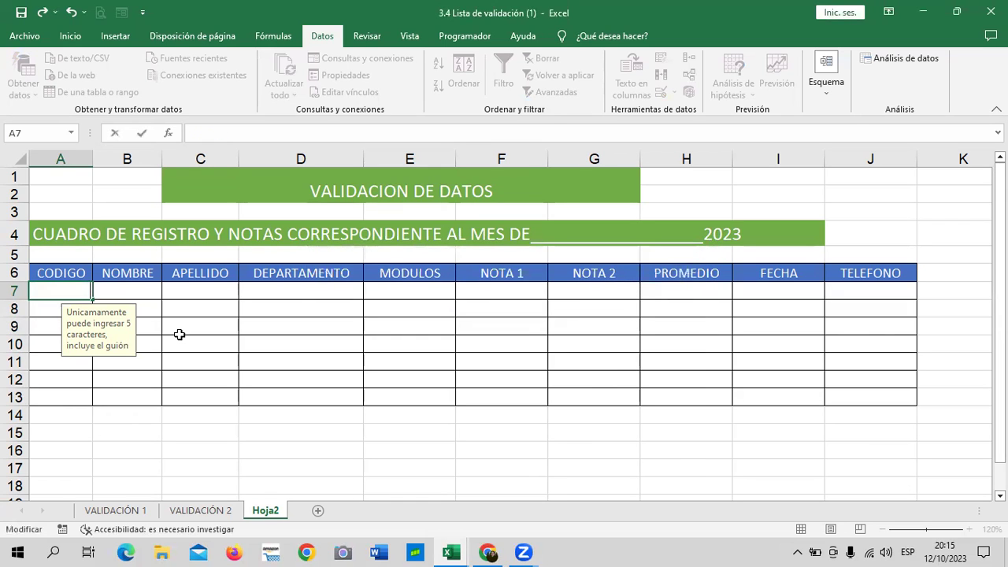
- Enter the code 01-CR in A7 and check the stored value
{"action": "type", "text": "01-"}
{"action": "type", "text": "c"}
{"action": "key", "text": "Caps_Lock"}
{"action": "key", "text": "BackSpace"}
{"action": "type", "text": "CR"}
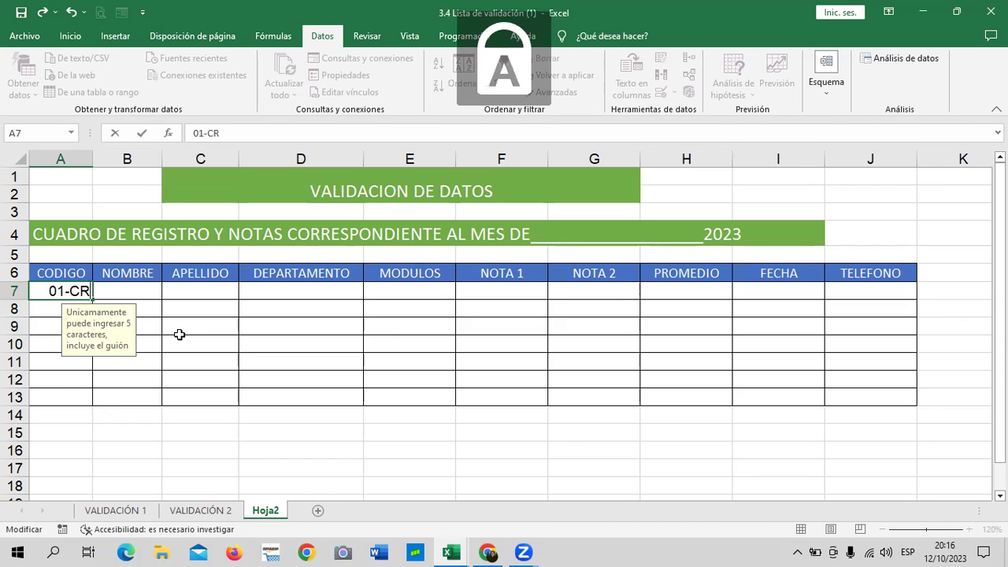
{"action": "key", "text": "Return"}
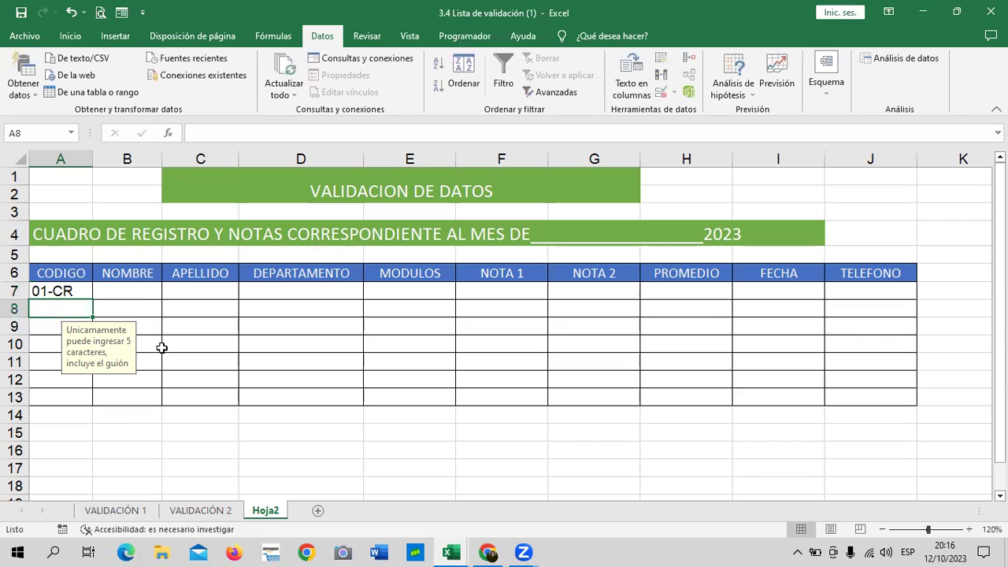
{"action": "left_click", "coordinate": [67, 290]}
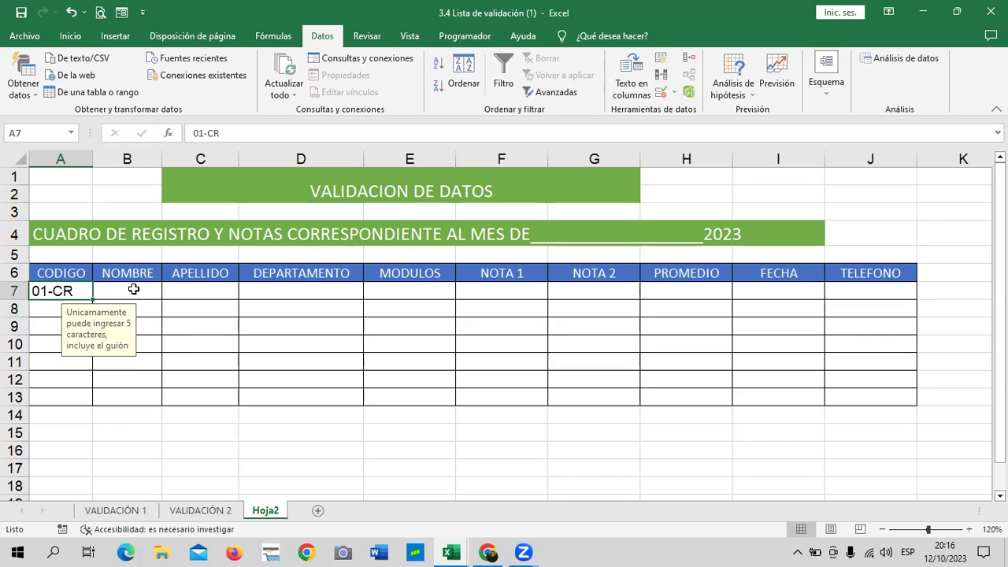
{"action": "left_click", "coordinate": [322, 324]}
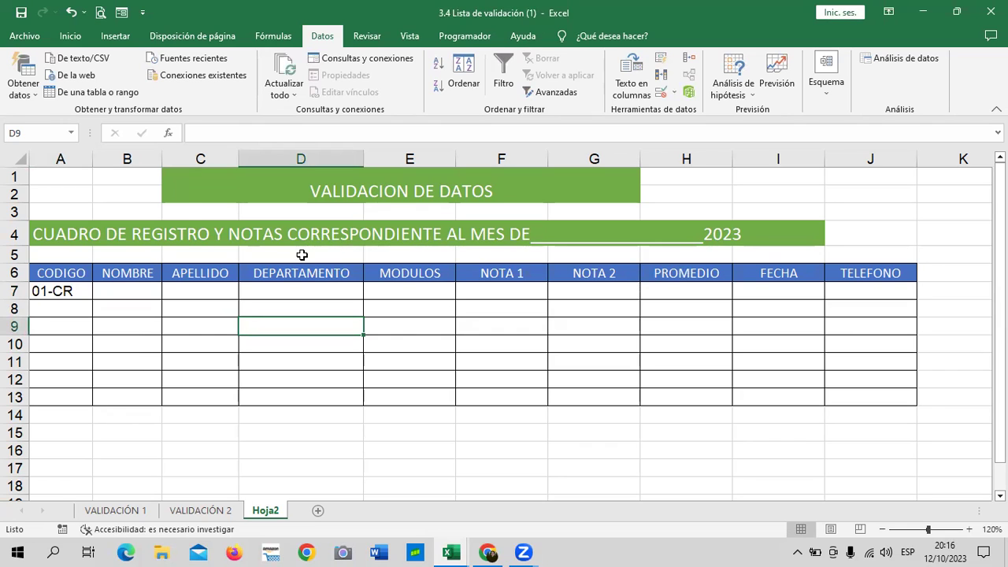
- Restrict NOMBRE cells B7:B13 to text length between 3 and 6
{"action": "left_click_drag", "start_coordinate": [127, 292], "coordinate": [214, 393]}
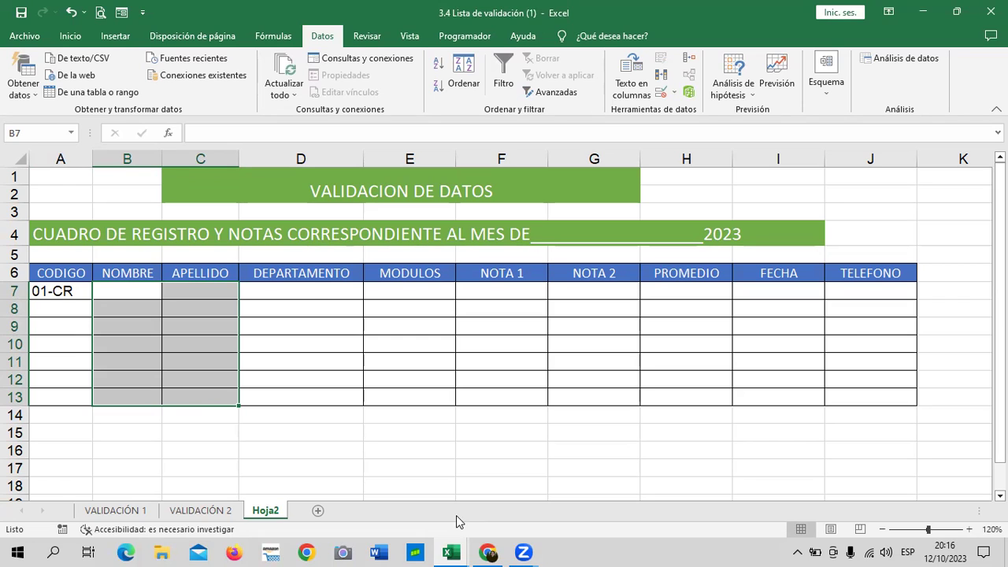
{"action": "left_click_drag", "start_coordinate": [142, 291], "coordinate": [141, 397]}
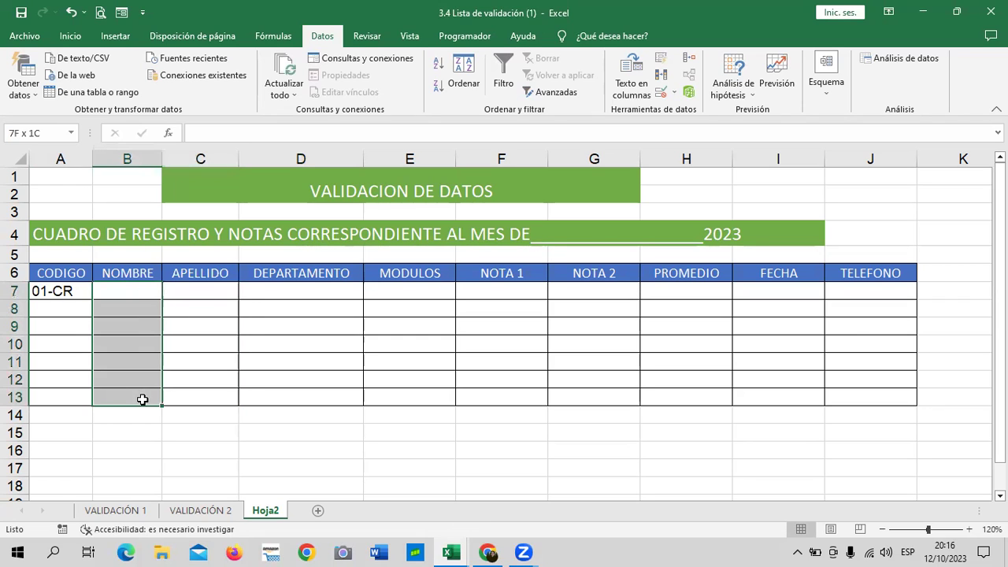
{"action": "left_click", "coordinate": [661, 93]}
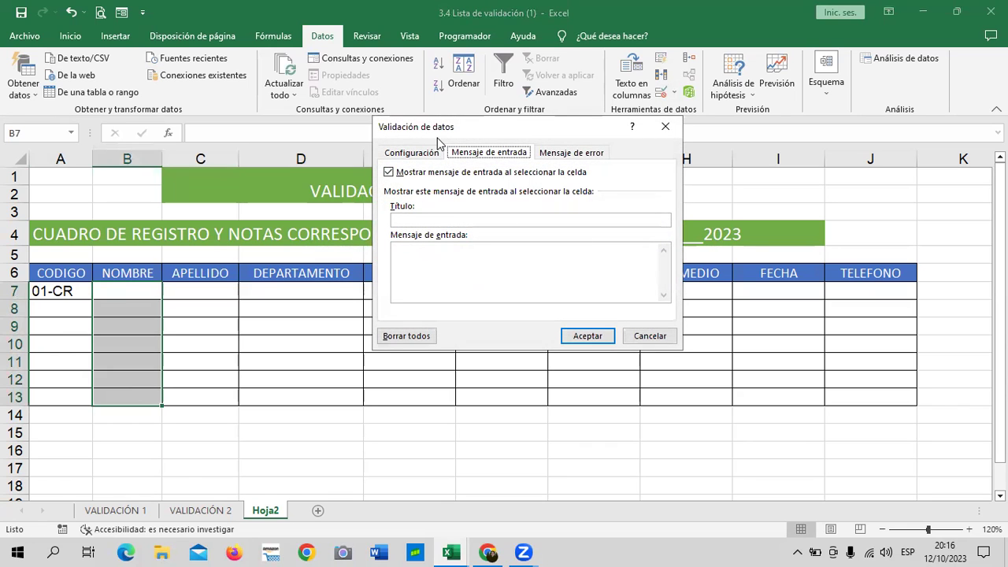
{"action": "left_click", "coordinate": [429, 156]}
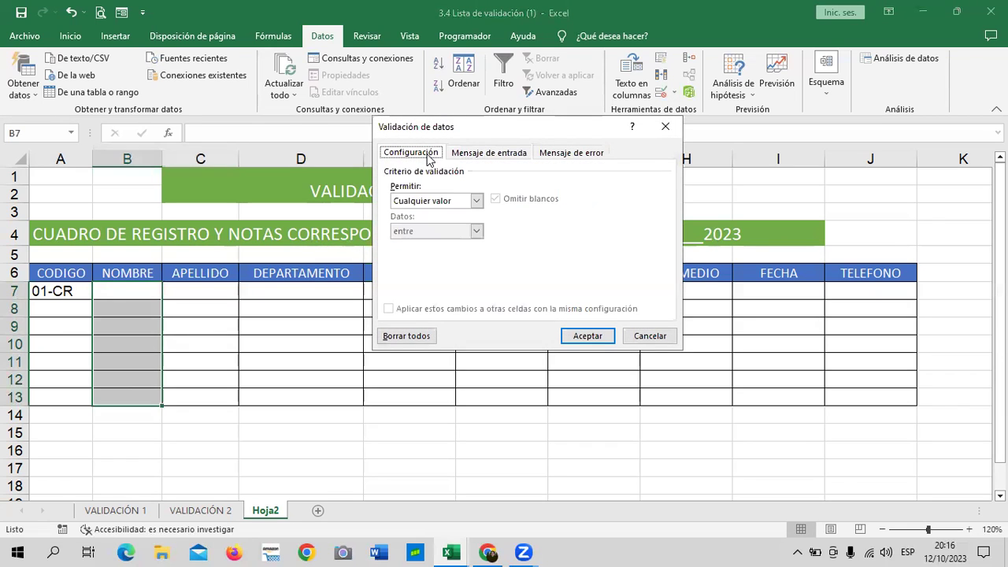
{"action": "left_click", "coordinate": [478, 201]}
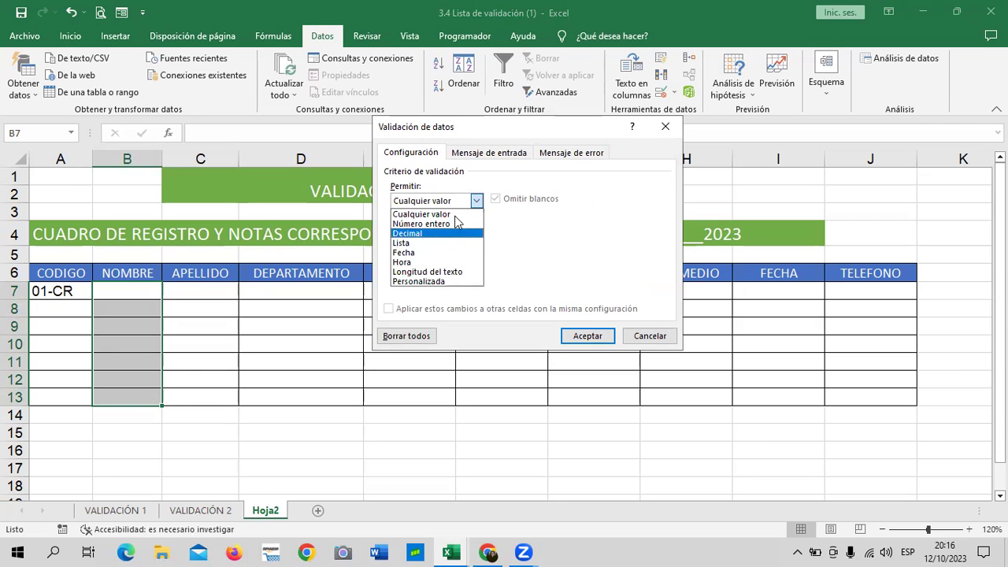
{"action": "left_click", "coordinate": [469, 274]}
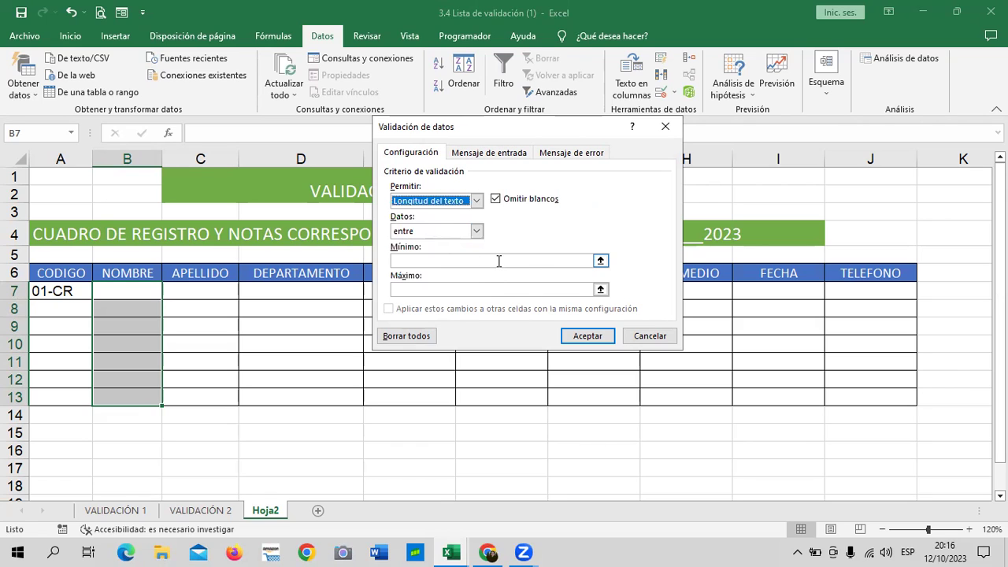
{"action": "left_click", "coordinate": [504, 263]}
{"action": "type", "text": "3"}
{"action": "left_click", "coordinate": [514, 291]}
{"action": "type", "text": "6"}
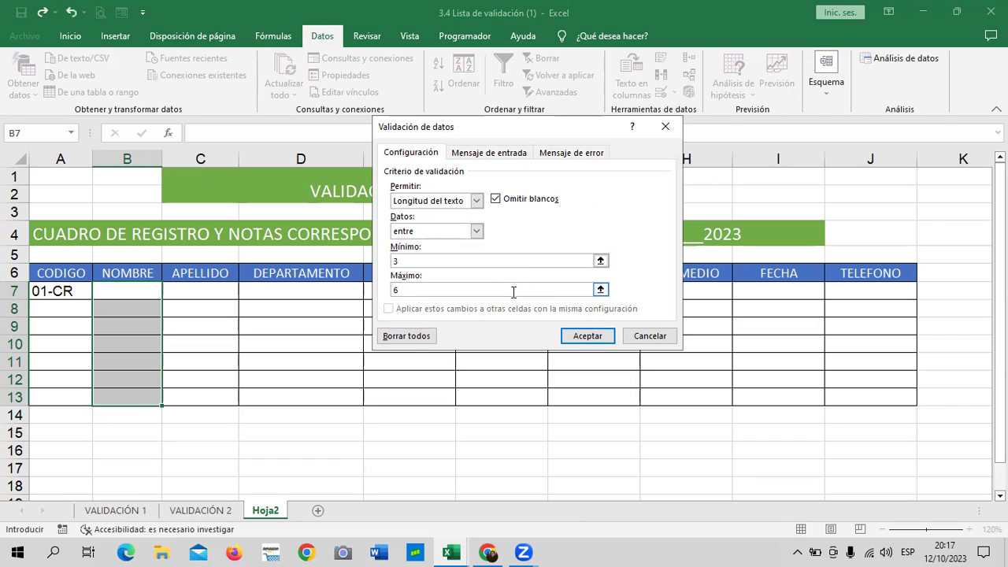
- Write the input message 'Unicamente permite entre 3 a 6 caracteres'
{"action": "left_click", "coordinate": [505, 154]}
{"action": "left_click", "coordinate": [435, 272]}
{"action": "type", "text": "M"}
{"action": "key", "text": "BackSpace"}
{"action": "type", "text": "INGRSAR"}
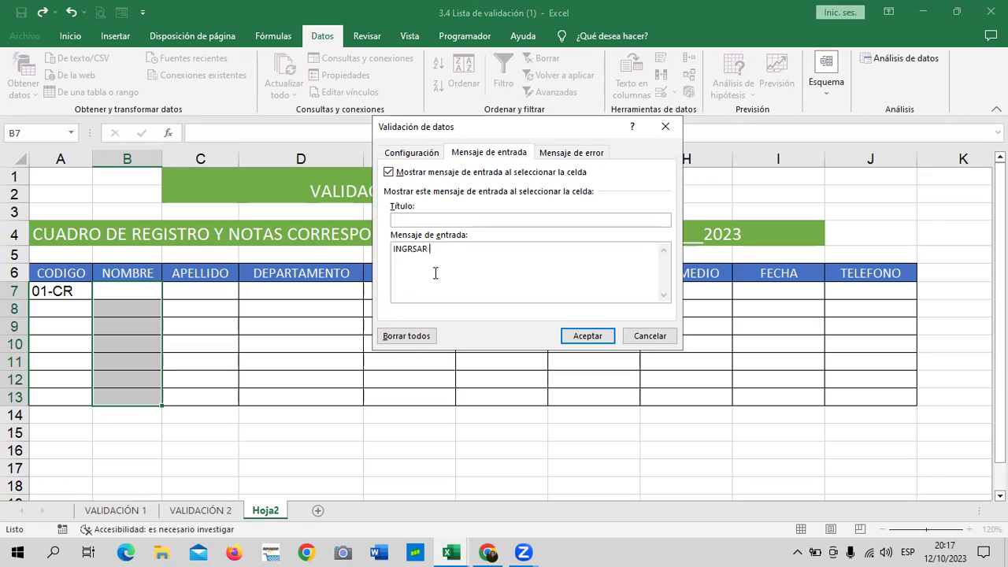
{"action": "key", "text": "ctrl+a"}
{"action": "key", "text": "BackSpace"}
{"action": "type", "text": "Unicamente permite entre 3 a 6 caracteres"}
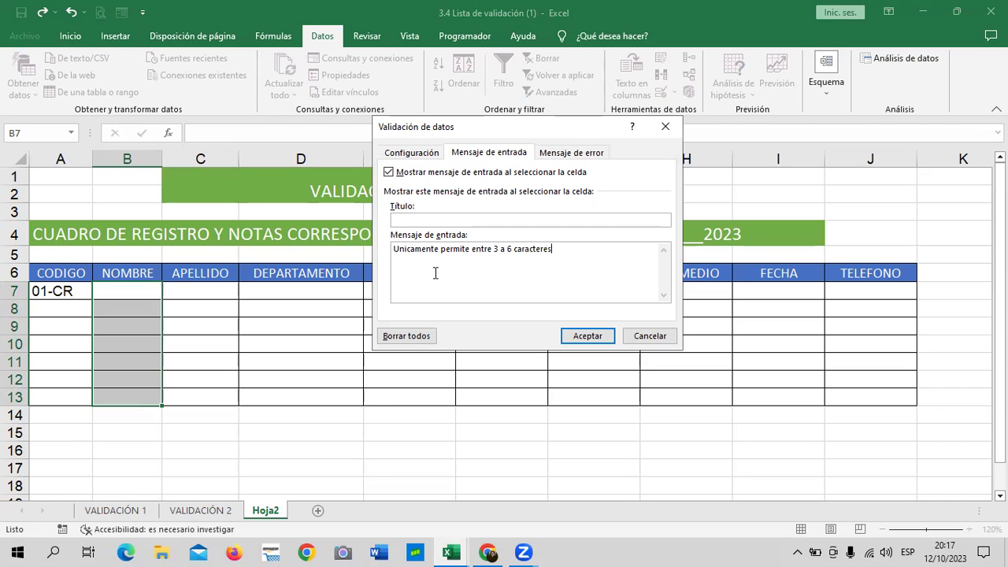
- Apply the 3–6 length rule and check its input message on several NOMBRE cells
{"action": "left_click", "coordinate": [587, 336]}
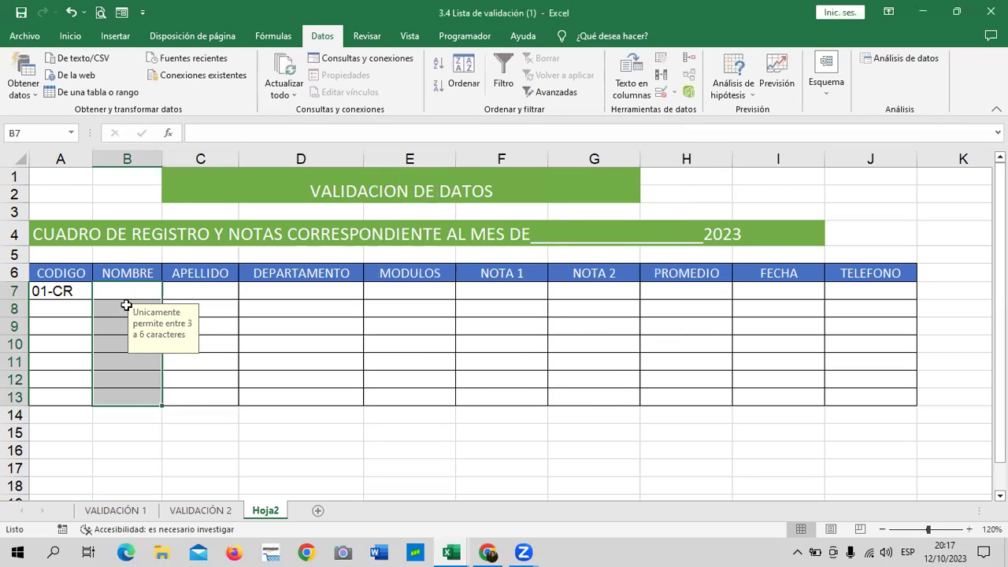
{"action": "left_click_drag", "start_coordinate": [104, 307], "coordinate": [104, 343]}
{"action": "left_click", "coordinate": [102, 325]}
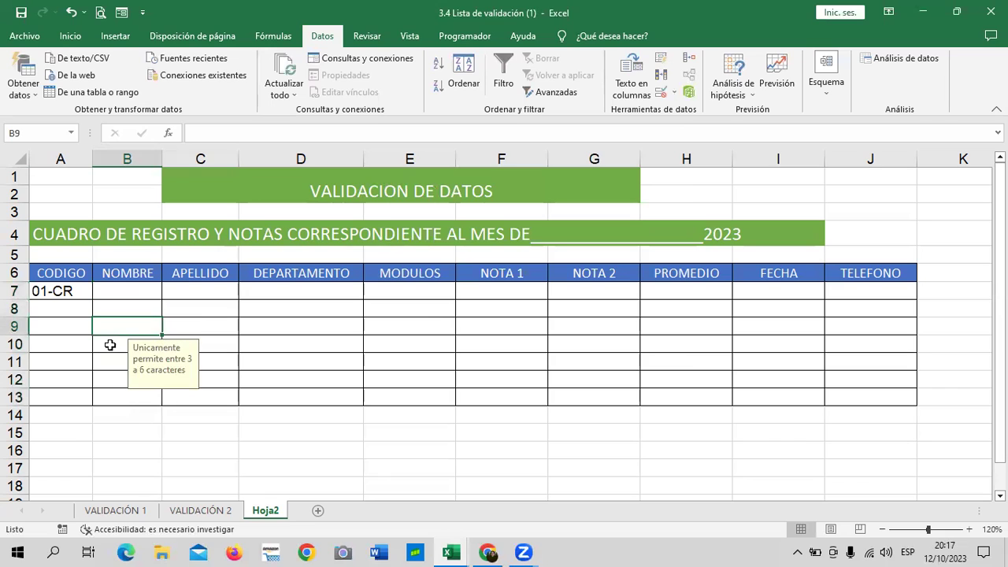
{"action": "left_click", "coordinate": [107, 394]}
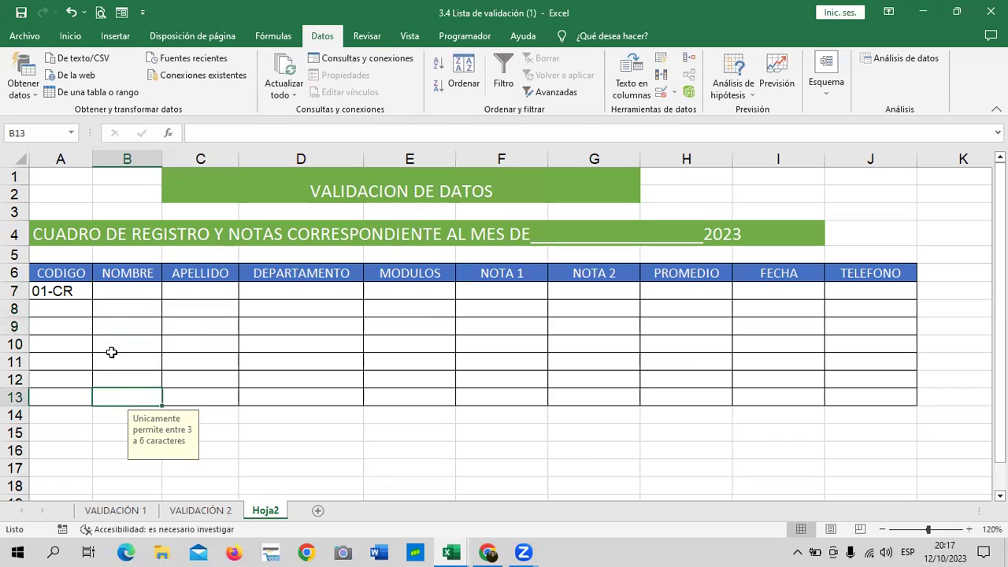
{"action": "left_click", "coordinate": [116, 290]}
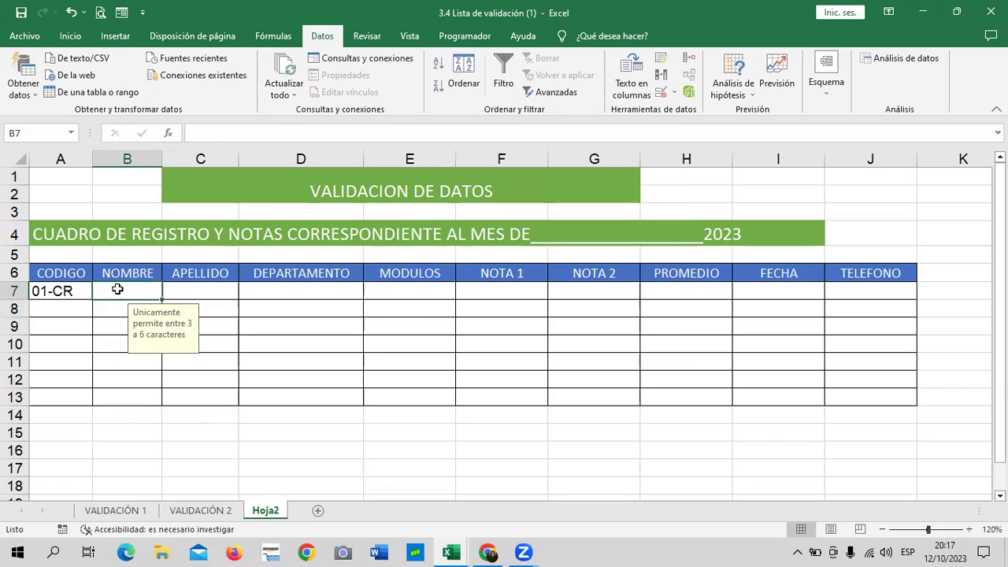
{"action": "left_click", "coordinate": [117, 308]}
{"action": "left_click", "coordinate": [123, 393]}
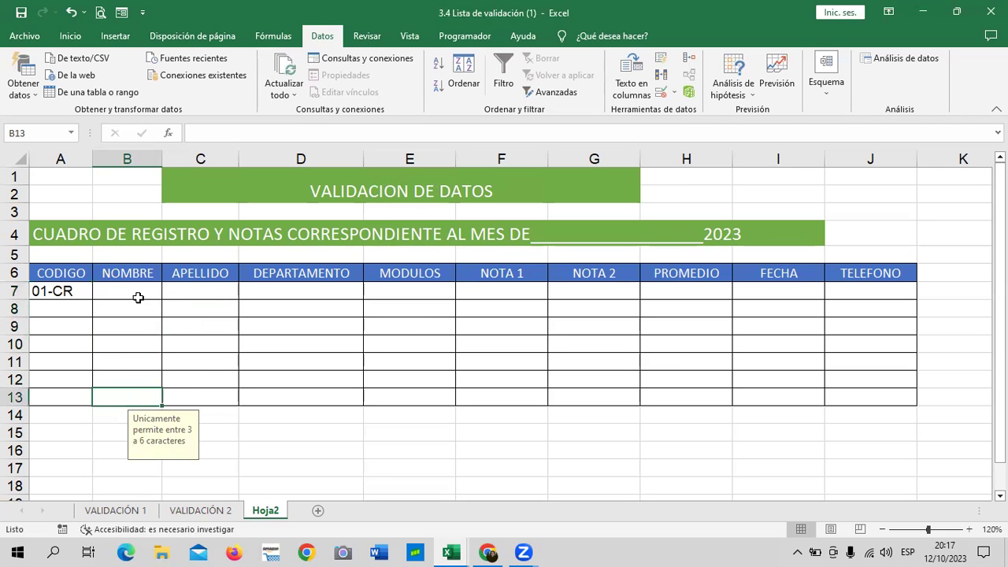
- Enter Karla, Ana and Omar in B7:B9, then try claudia in B10, triggering the error
{"action": "left_click", "coordinate": [134, 293]}
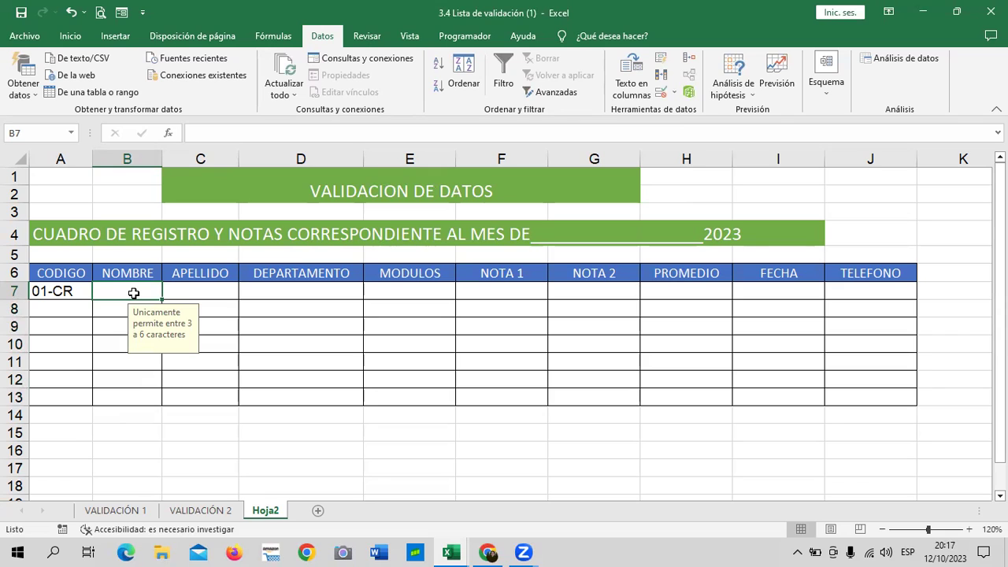
{"action": "type", "text": "K"}
{"action": "key", "text": "BackSpace"}
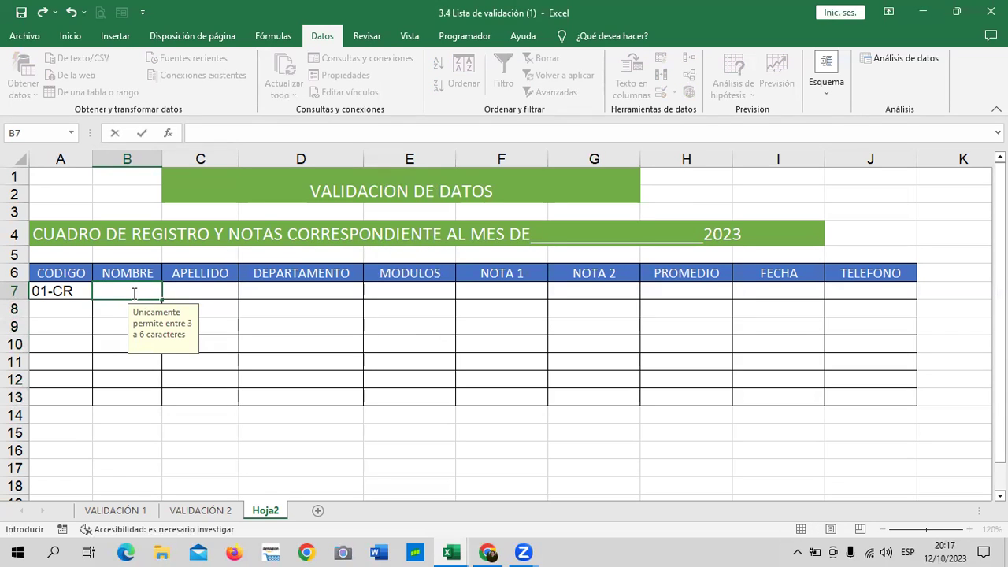
{"action": "type", "text": "LAr"}
{"action": "key", "text": "BackSpace"}
{"action": "key", "text": "BackSpace"}
{"action": "key", "text": "BackSpace"}
{"action": "type", "text": "KArla"}
{"action": "key", "text": "Return"}
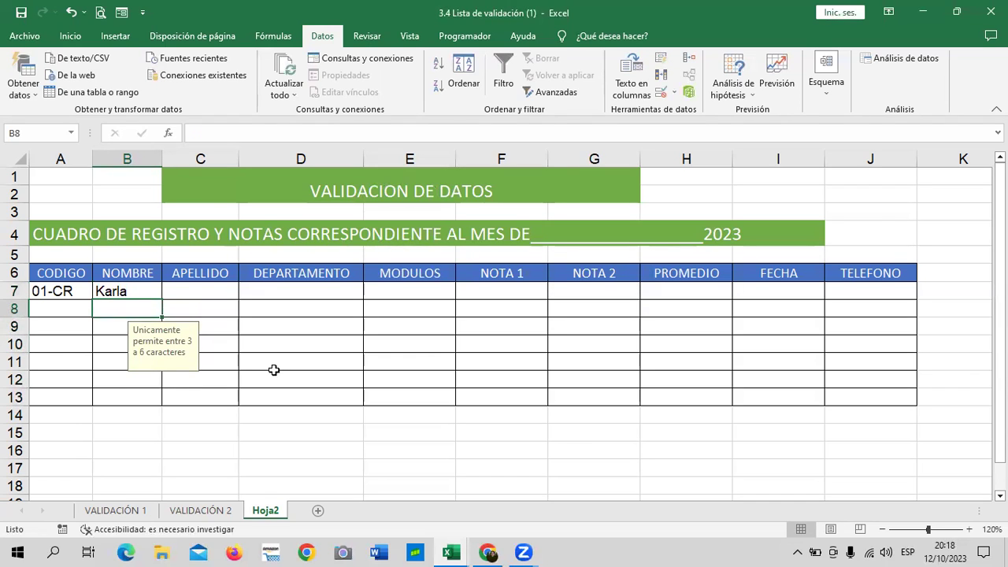
{"action": "type", "text": "Ana"}
{"action": "key", "text": "Return"}
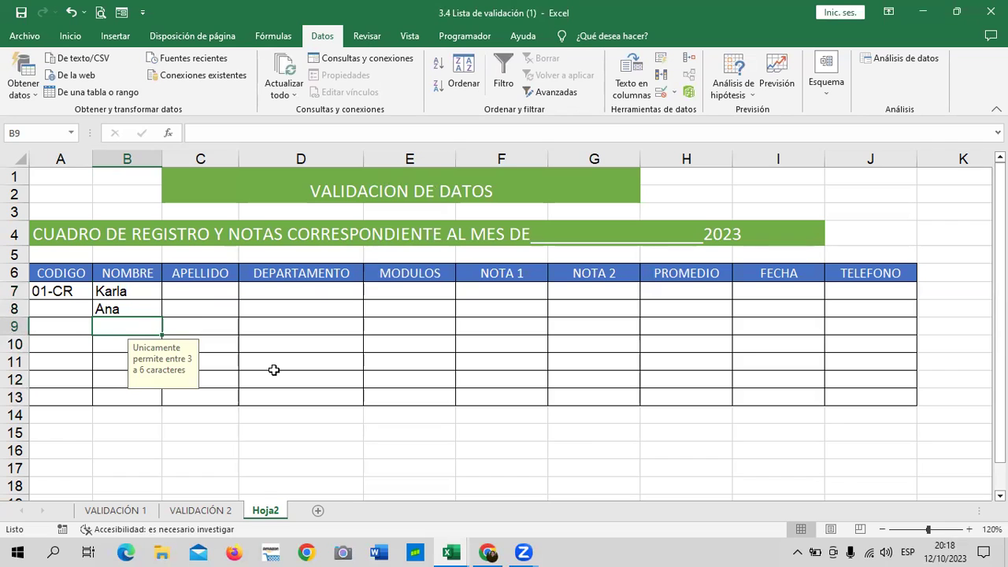
{"action": "type", "text": "Omar"}
{"action": "key", "text": "Return"}
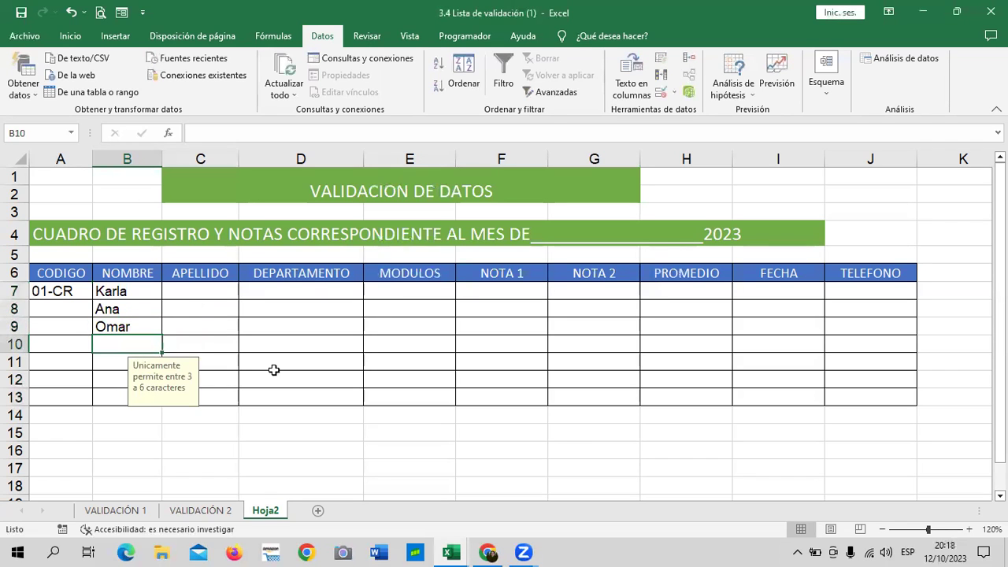
{"action": "type", "text": "claudia"}
{"action": "key", "text": "Return"}
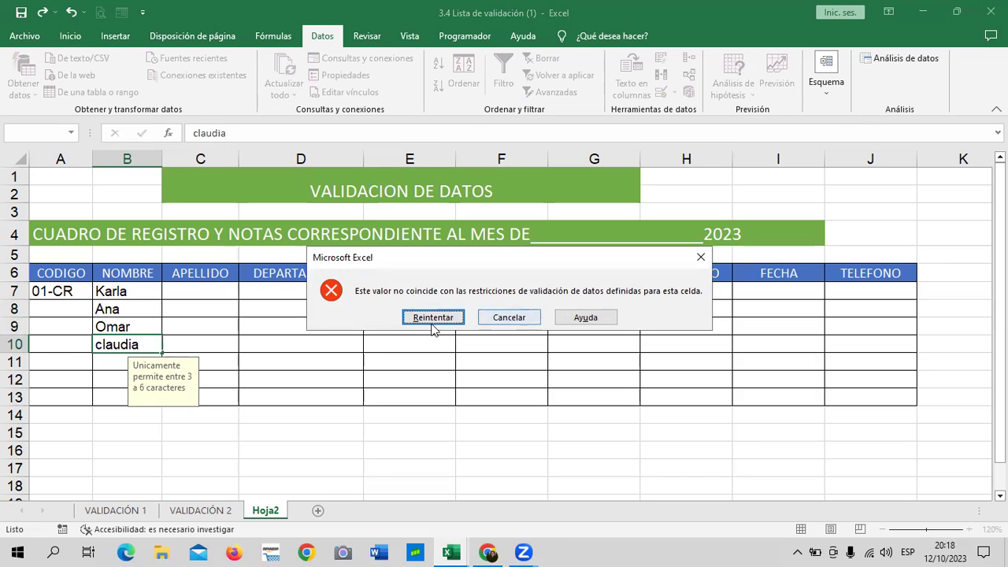
- Cancel the rejected entry claudia so B10 stays empty
{"action": "left_click", "coordinate": [461, 318]}
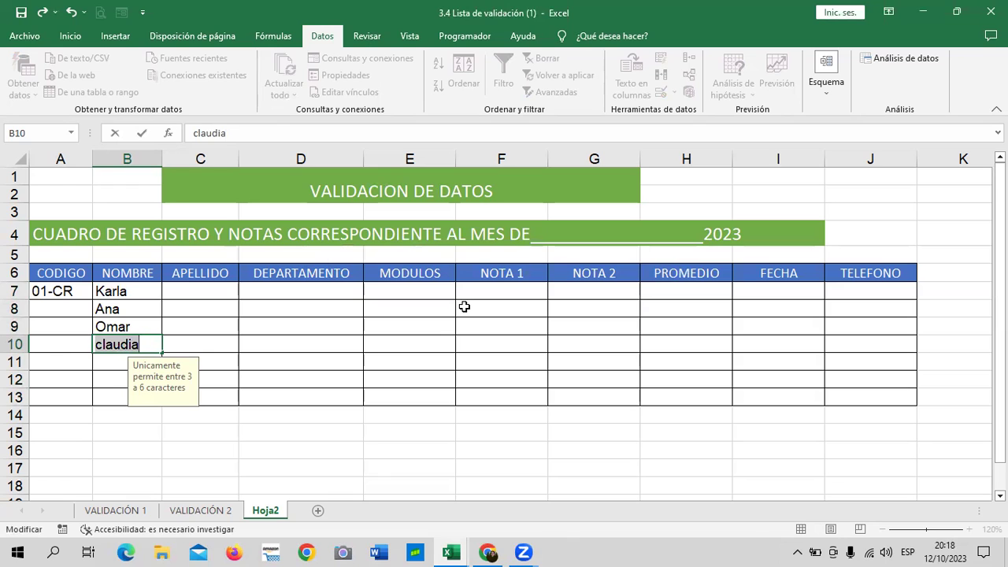
{"action": "left_click", "coordinate": [464, 307]}
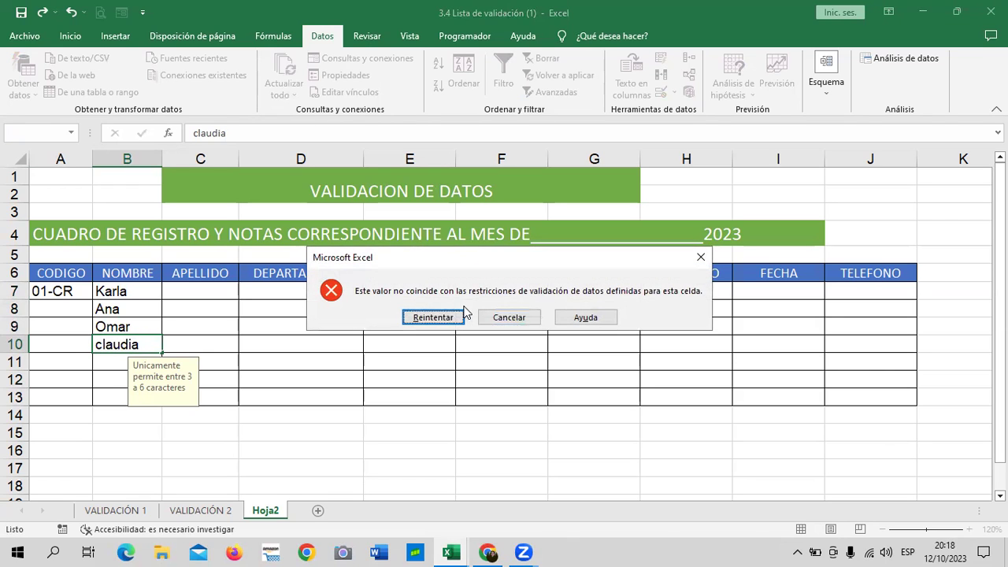
{"action": "left_click", "coordinate": [524, 319]}
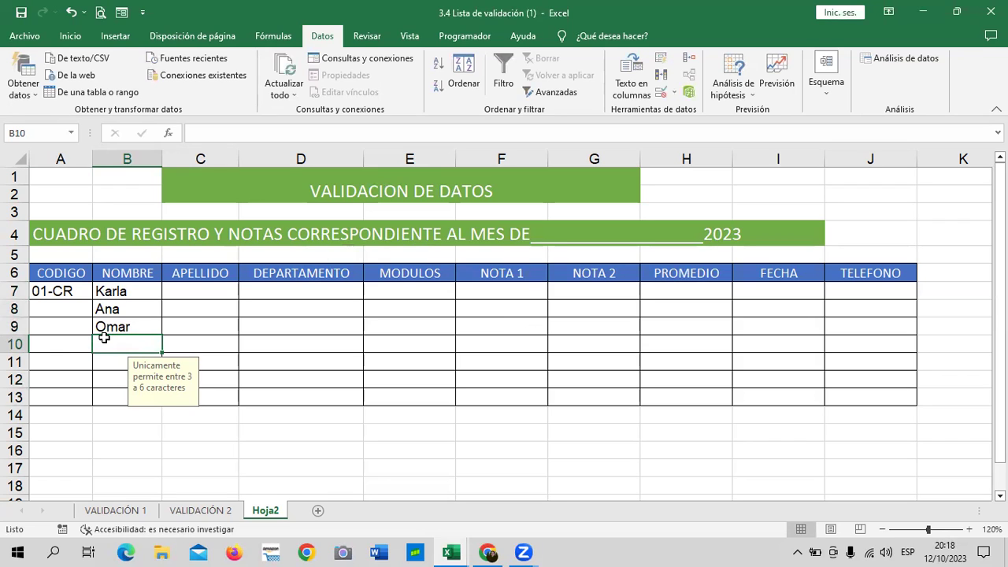
{"action": "left_click", "coordinate": [508, 551]}
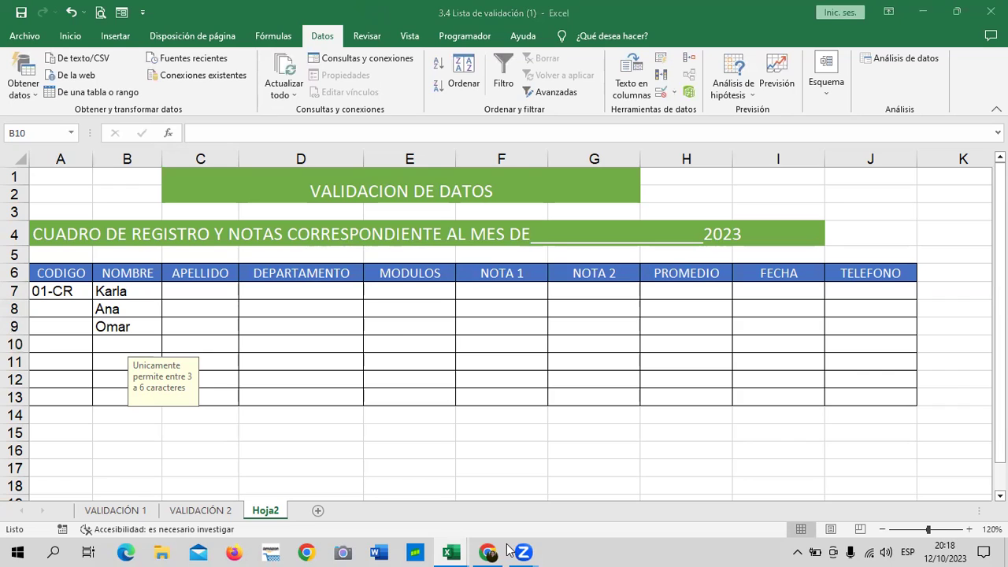
- Enter José and Diego in NOMBRE cells B10 and B11
{"action": "left_click", "coordinate": [146, 342]}
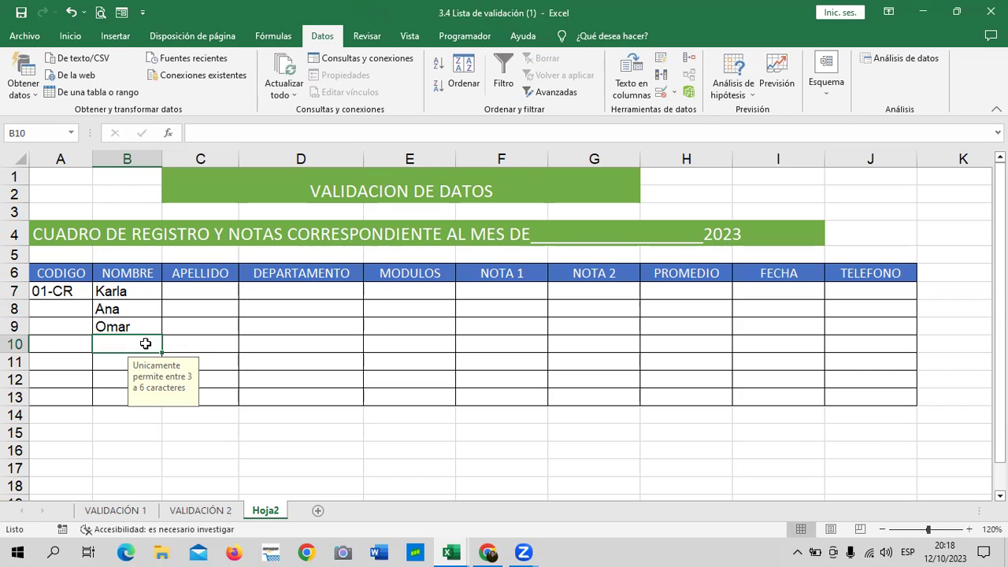
{"action": "double_click", "coordinate": [146, 343]}
{"action": "type", "text": "J"}
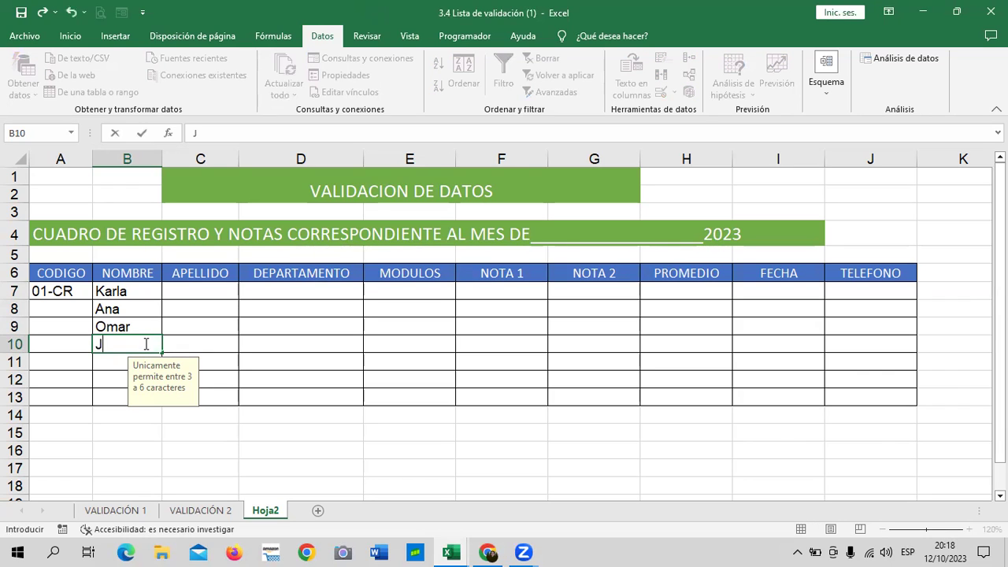
{"action": "type", "text": "o"}
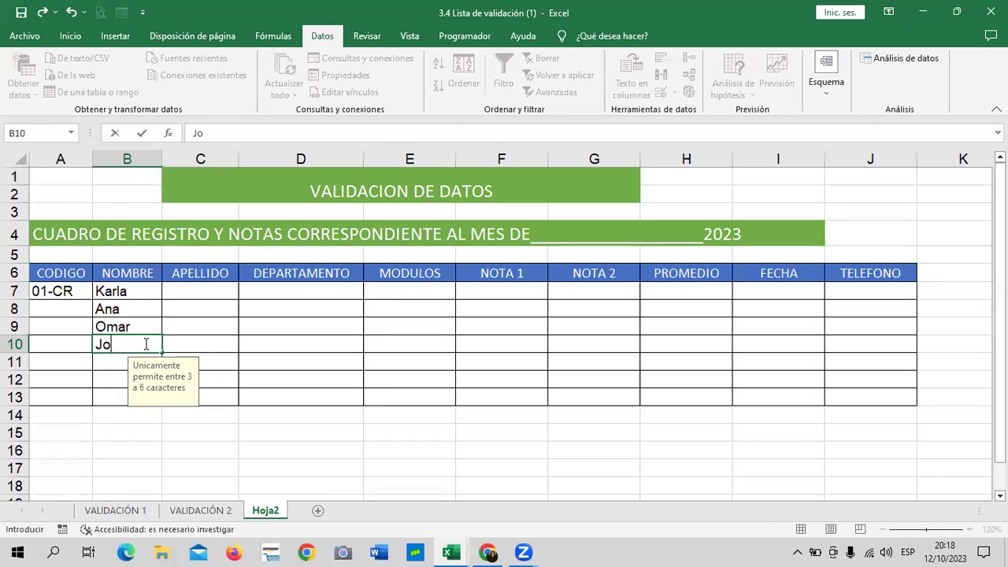
{"action": "type", "text": "´se"}
{"action": "key", "text": "BackSpace"}
{"action": "key", "text": "BackSpace"}
{"action": "key", "text": "BackSpace"}
{"action": "type", "text": "se"}
{"action": "key", "text": "BackSpace"}
{"action": "type", "text": "é"}
{"action": "key", "text": "Return"}
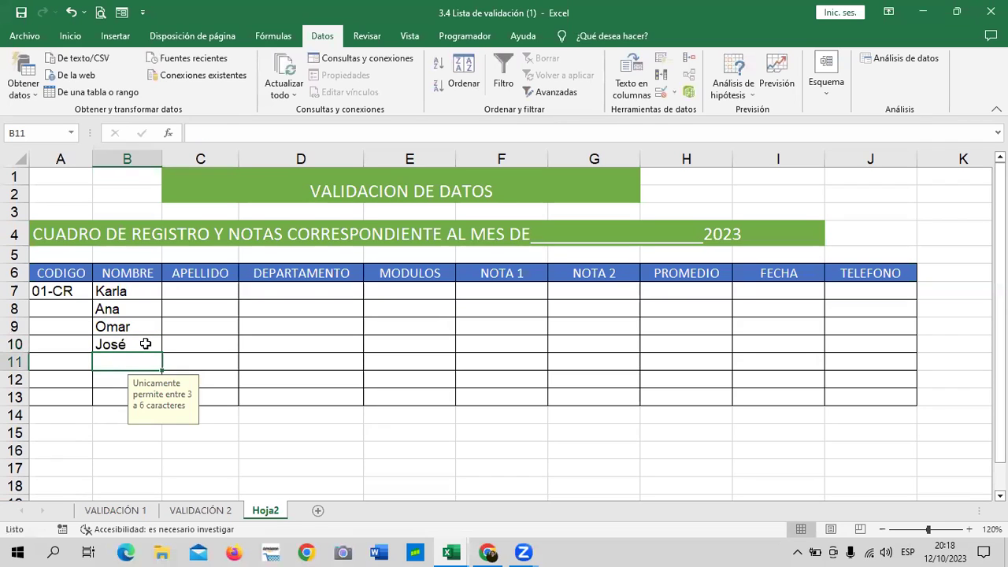
{"action": "type", "text": "Diego"}
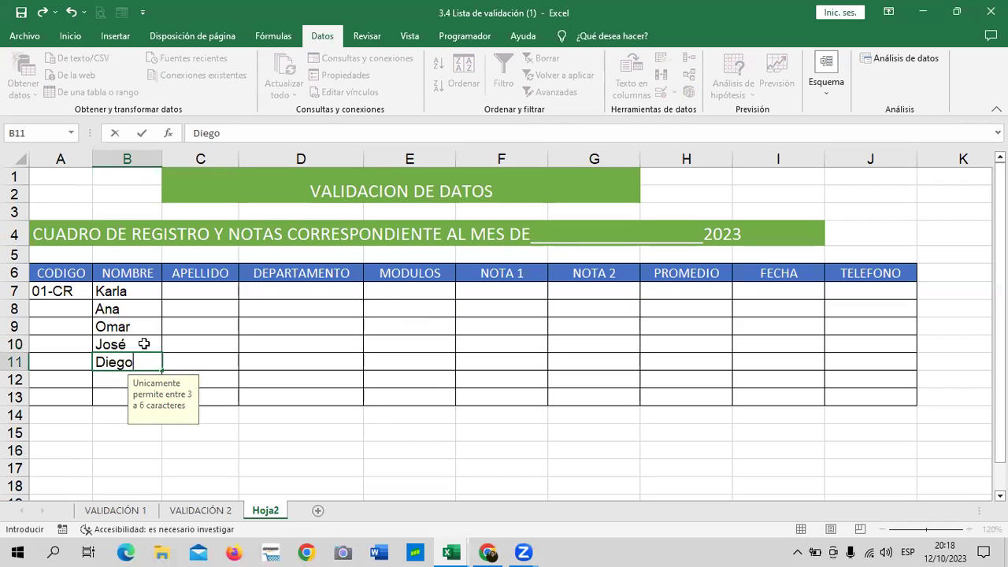
{"action": "key", "text": "Return"}
- Enter Luís and Mayra in B12 and B13
{"action": "type", "text": "Luís"}
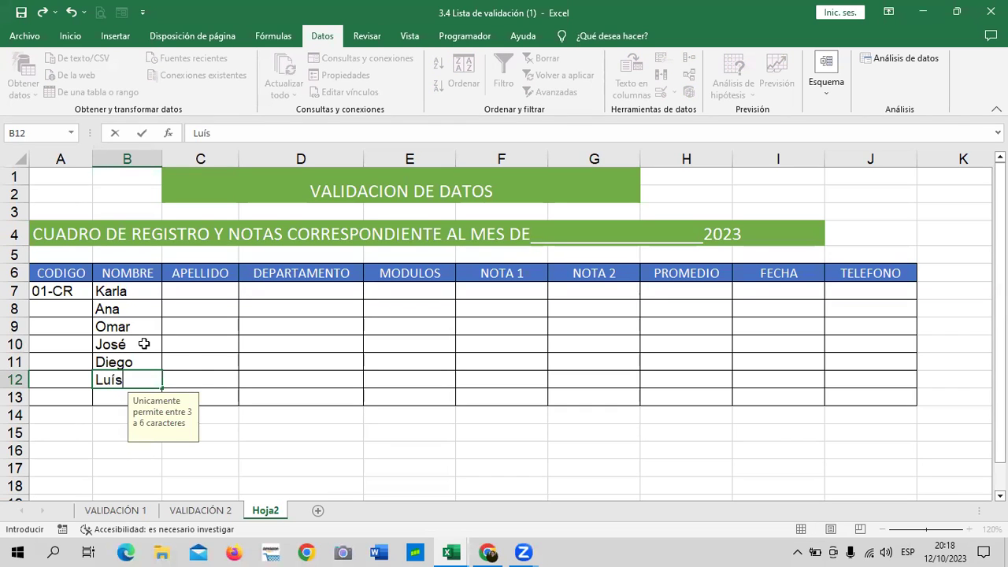
{"action": "key", "text": "Return"}
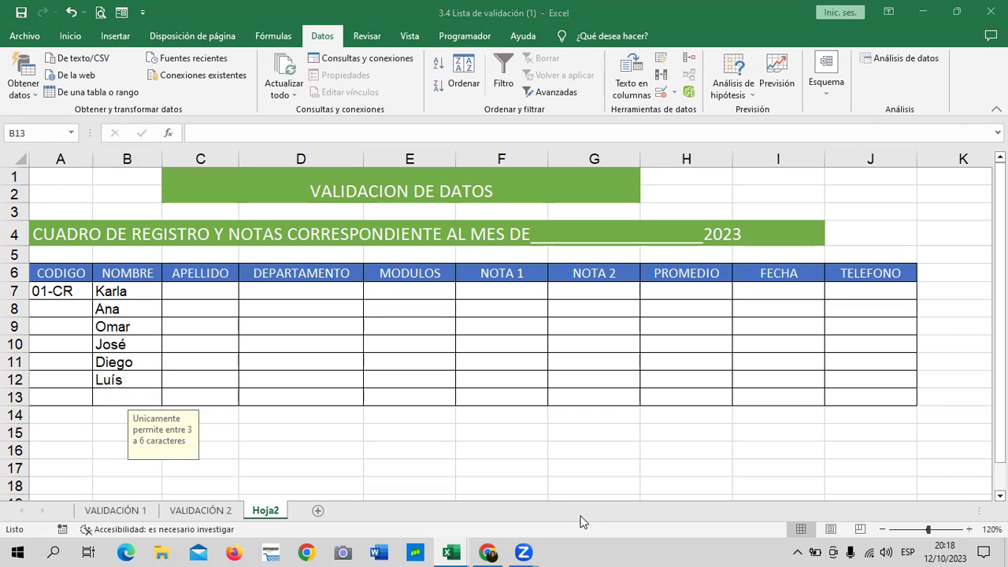
{"action": "left_click", "coordinate": [129, 397]}
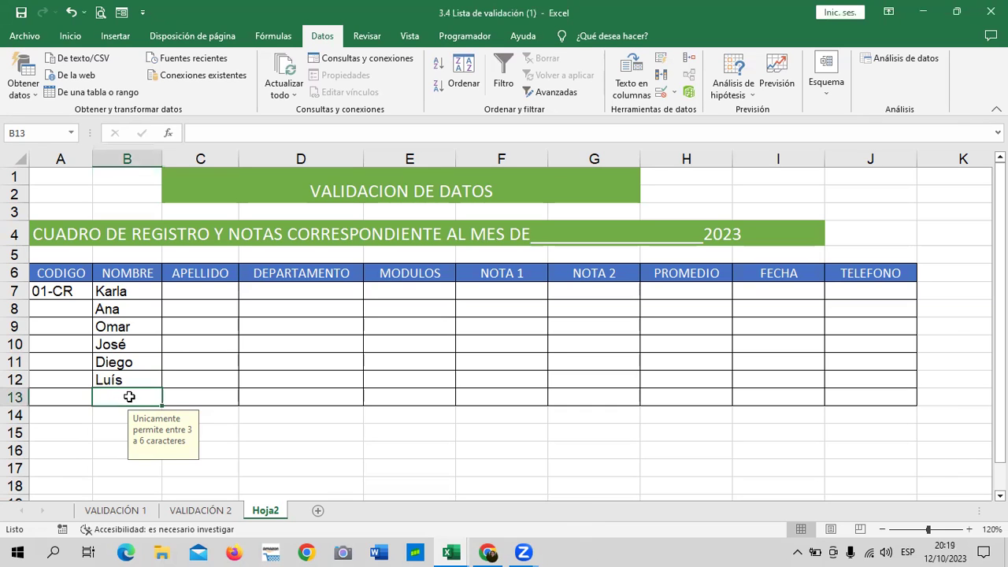
{"action": "type", "text": "Mayra"}
{"action": "key", "text": "Return"}
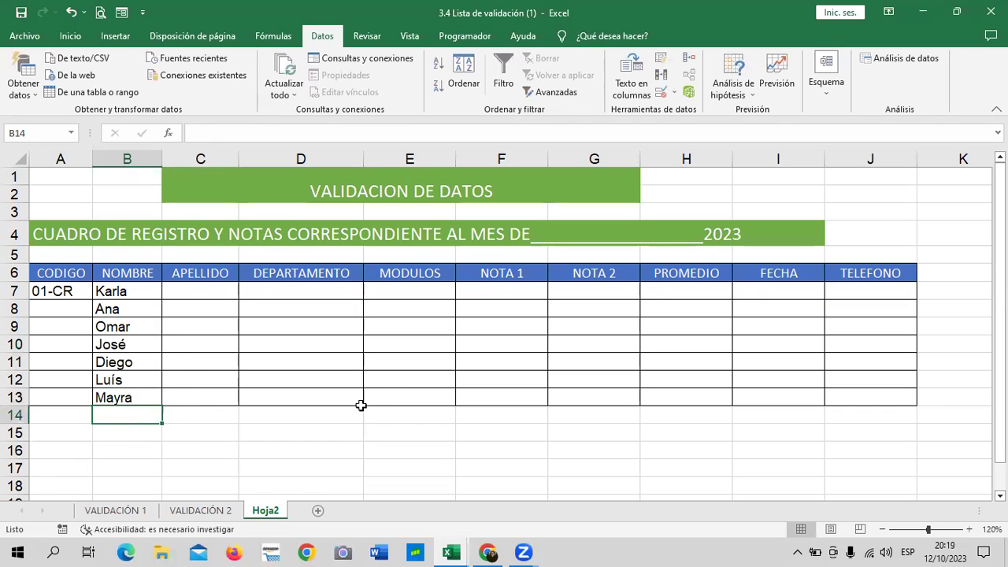
{"action": "left_click", "coordinate": [346, 365]}
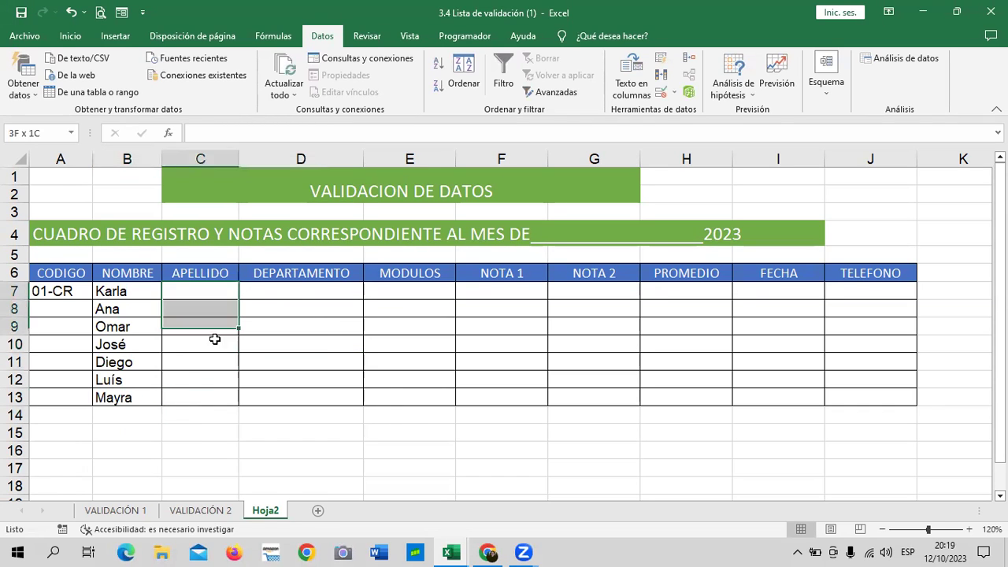
- Limit APELLIDO cells C7:C13 to text length between 3 and 7 characters
{"action": "left_click_drag", "start_coordinate": [214, 289], "coordinate": [215, 396]}
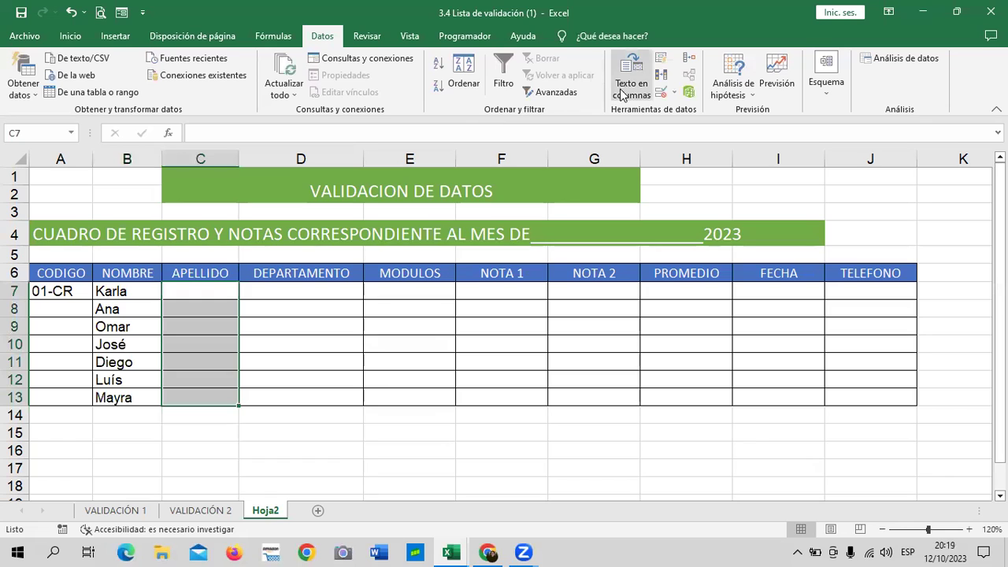
{"action": "left_click", "coordinate": [661, 95]}
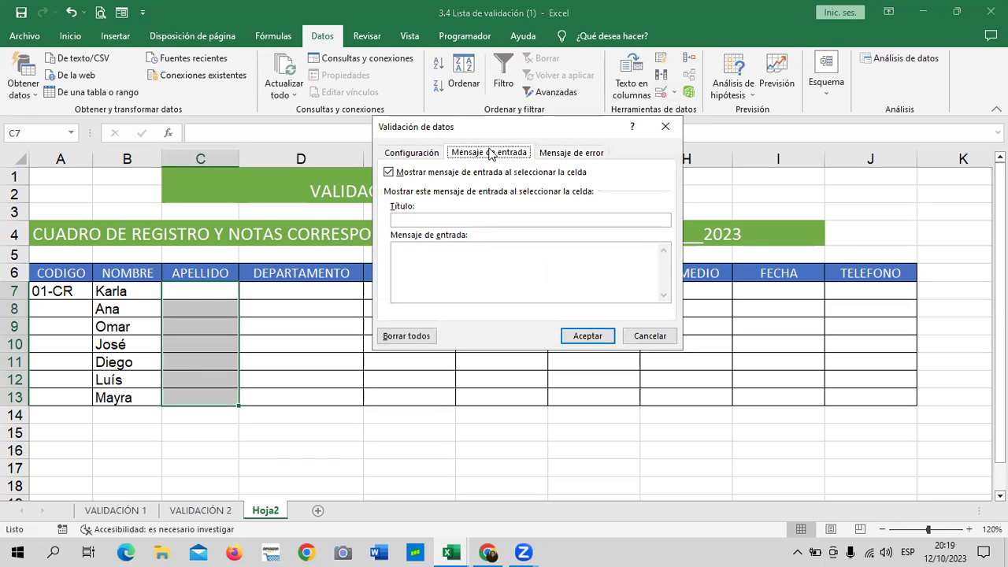
{"action": "left_click", "coordinate": [426, 153]}
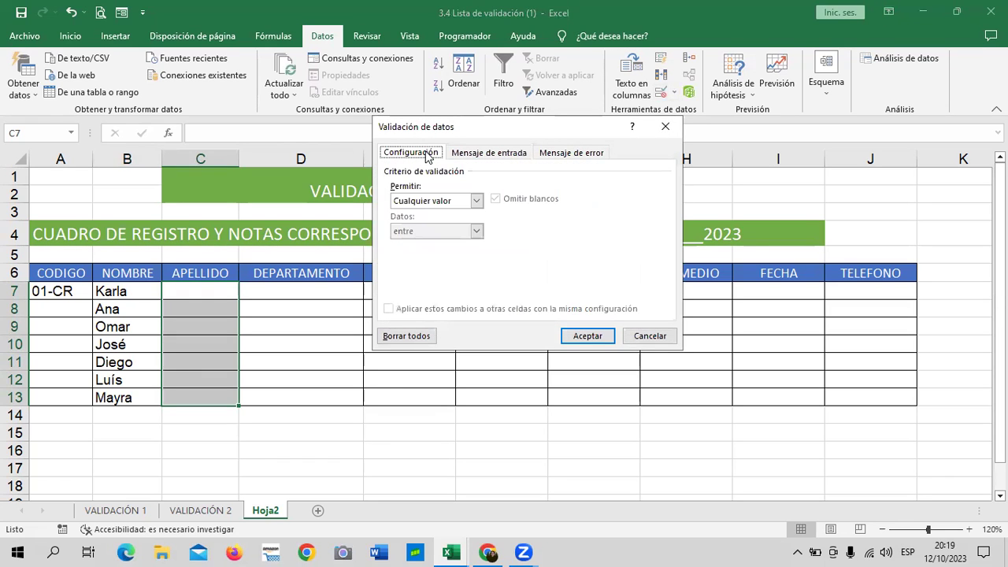
{"action": "left_click", "coordinate": [478, 201]}
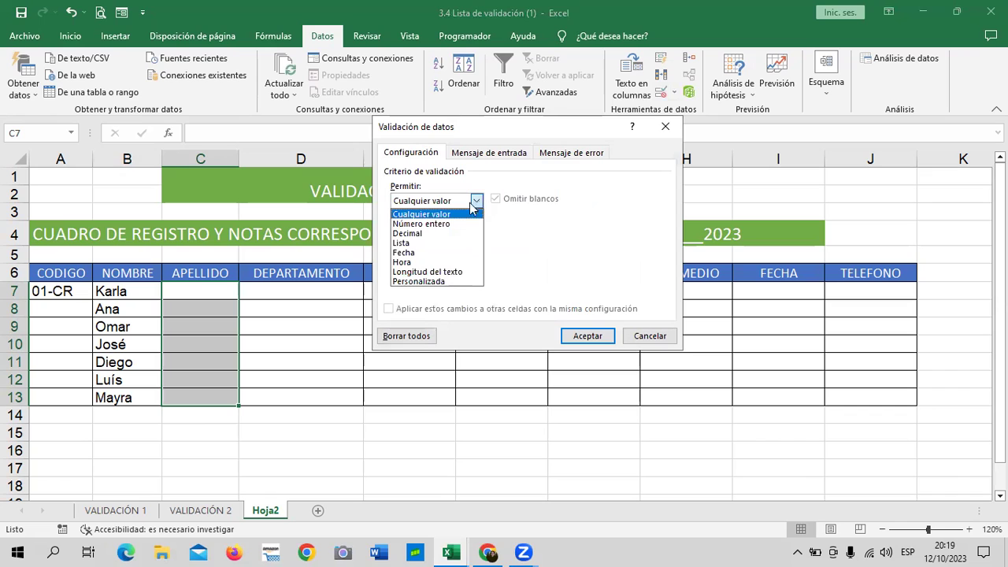
{"action": "left_click", "coordinate": [450, 271]}
{"action": "left_click", "coordinate": [446, 261]}
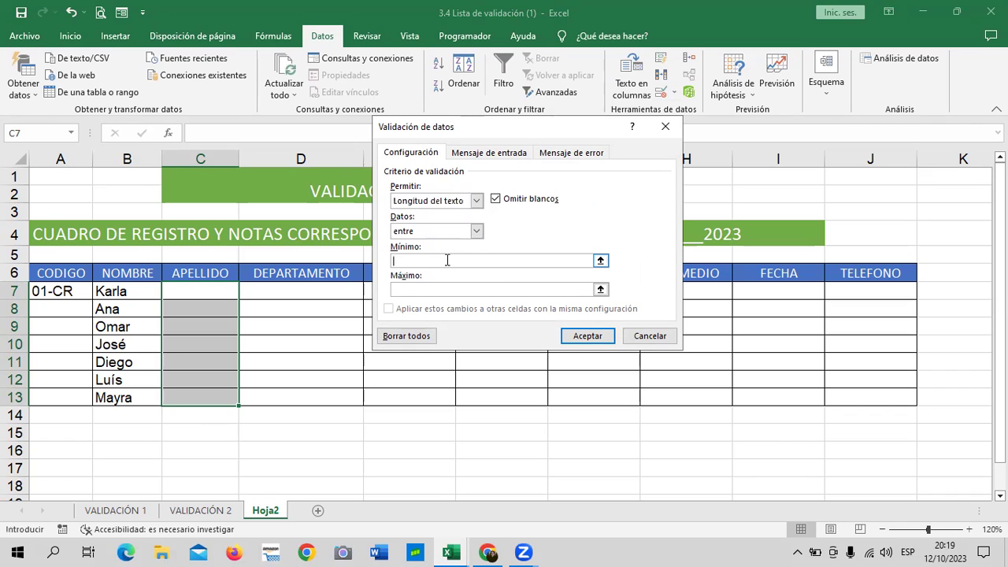
{"action": "type", "text": "3"}
{"action": "left_click", "coordinate": [520, 289]}
{"action": "type", "text": "7"}
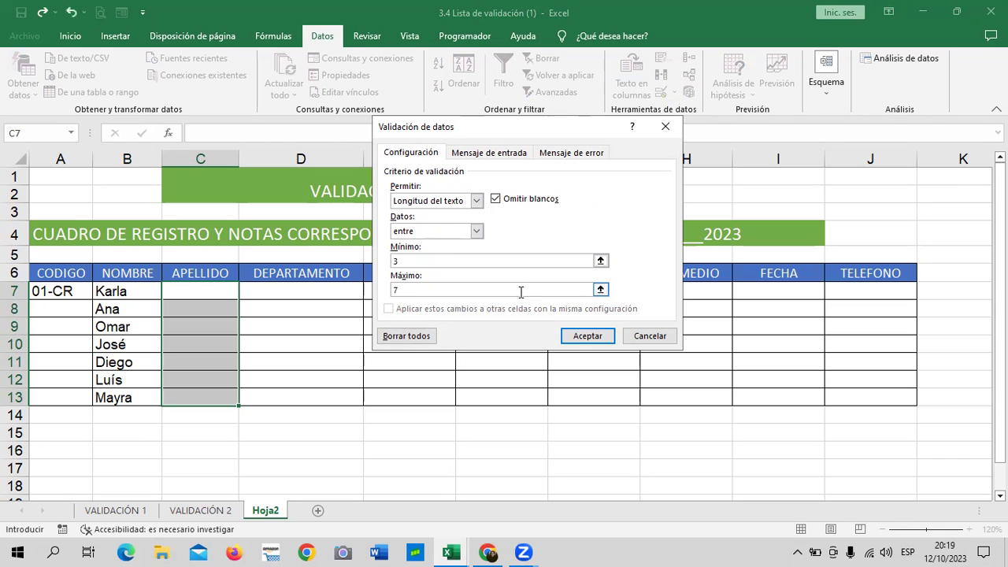
{"action": "left_click", "coordinate": [585, 335]}
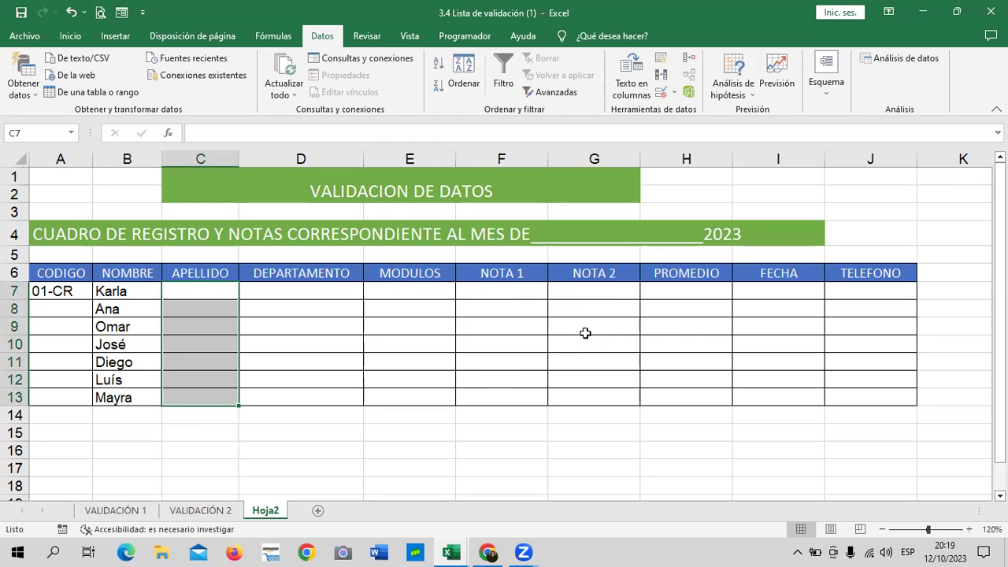
{"action": "left_click", "coordinate": [421, 351]}
- Test the rule by entering Martinez in C7 and discard the rejected entry
{"action": "left_click", "coordinate": [185, 290]}
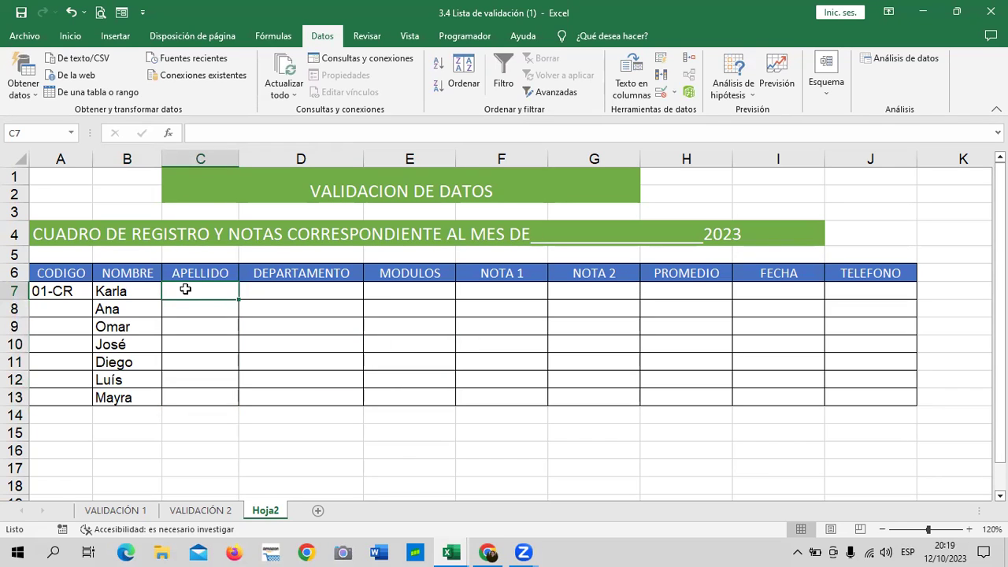
{"action": "left_click", "coordinate": [553, 308]}
{"action": "left_click", "coordinate": [215, 290]}
{"action": "type", "text": "Marti"}
{"action": "type", "text": "nez"}
{"action": "key", "text": "Return"}
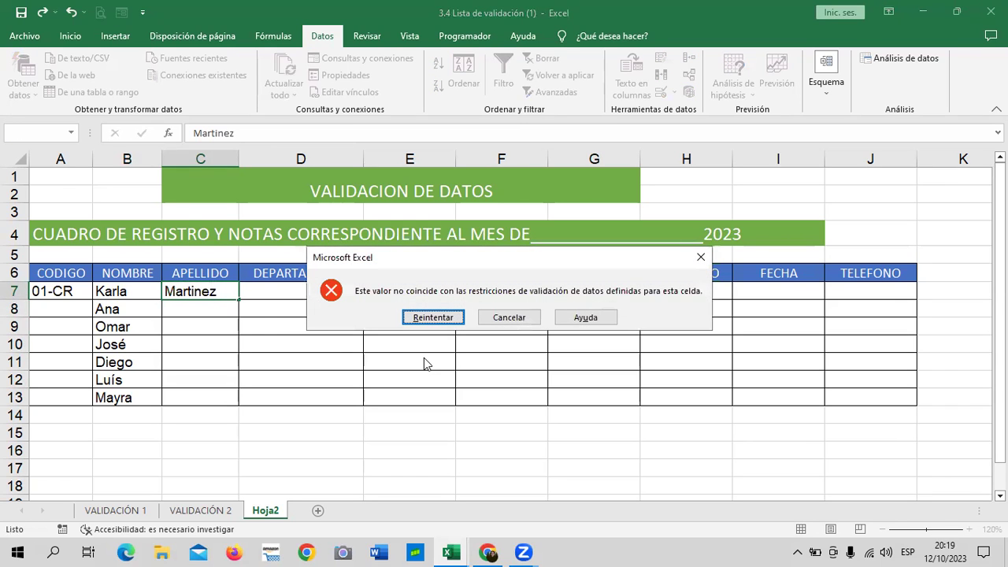
{"action": "left_click", "coordinate": [519, 317]}
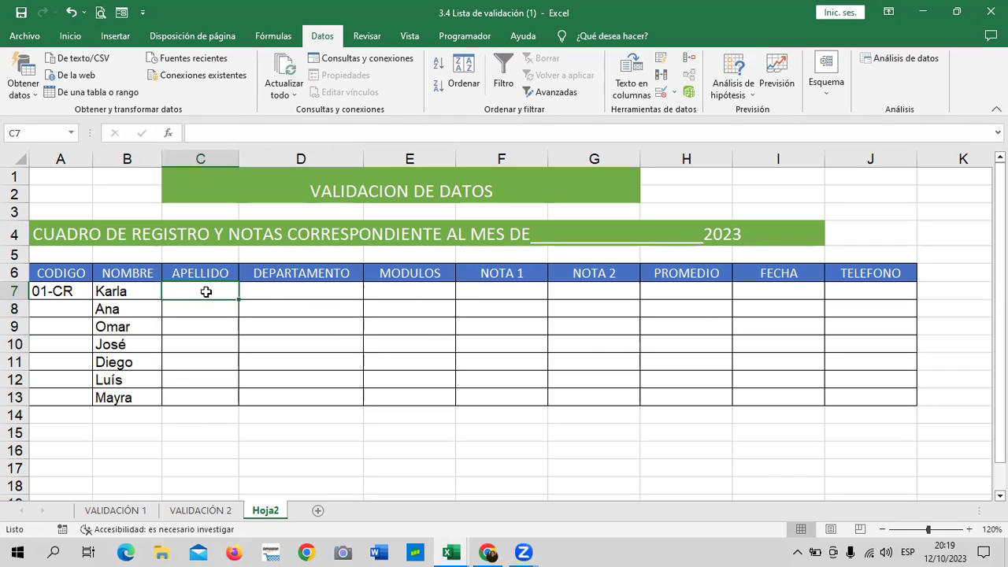
- Enter the surnames Reyes, García and Rivera in C7:C9
{"action": "key", "text": "Return"}
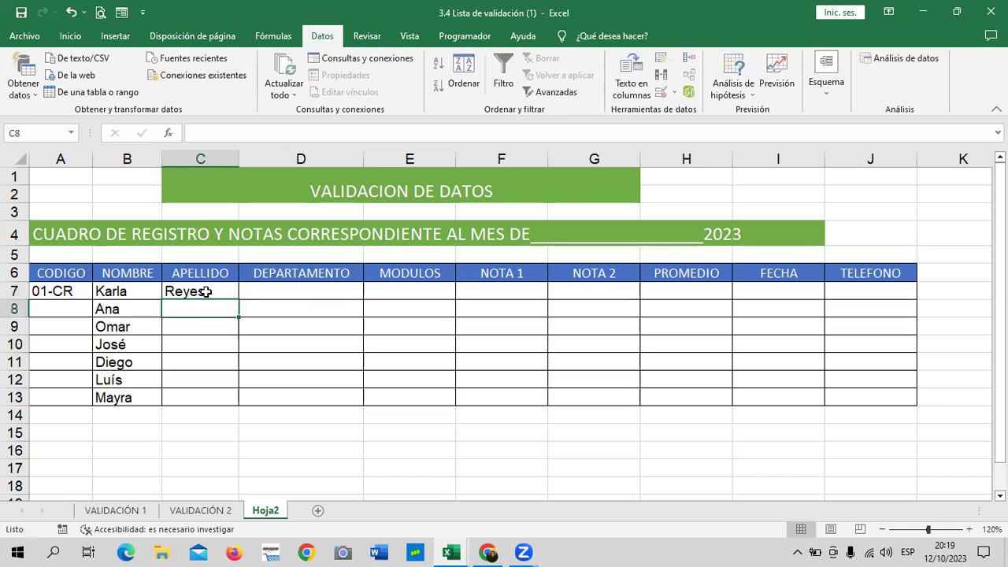
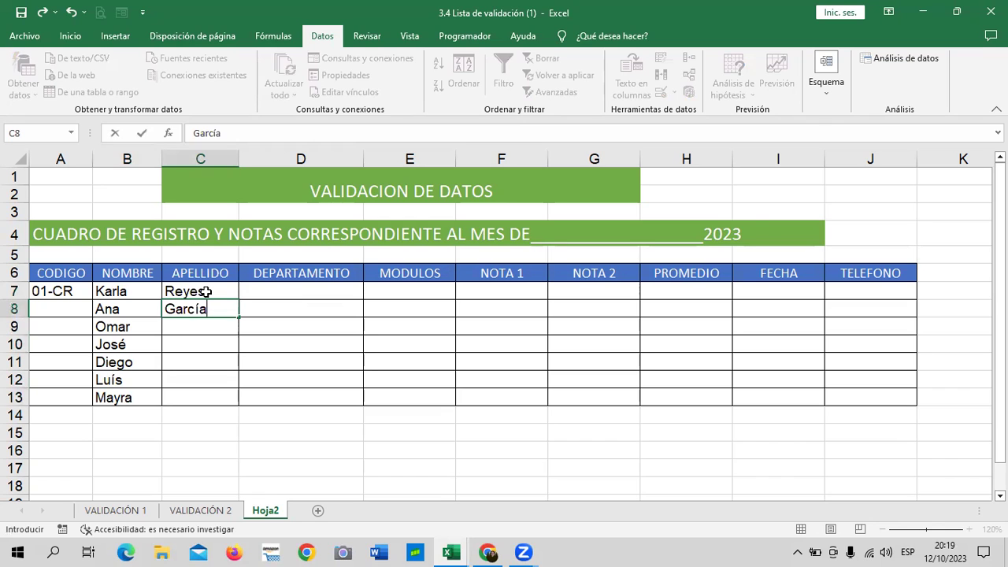
{"action": "key", "text": "Return"}
{"action": "key", "text": "Return"}
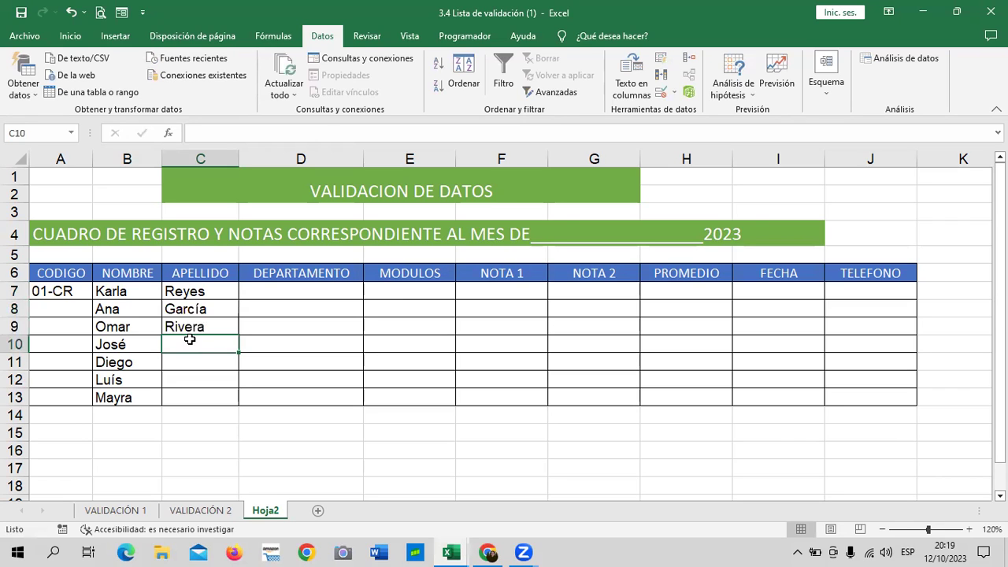
- Enter the surnames Pérez, Cruz and Flores in C10:C12
{"action": "type", "text": "Pérez"}
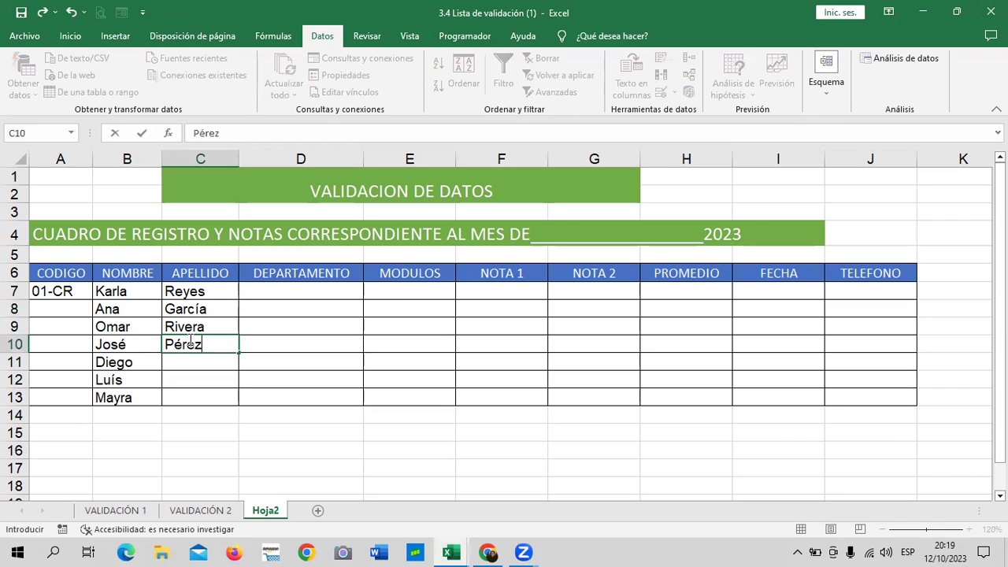
{"action": "key", "text": "Return"}
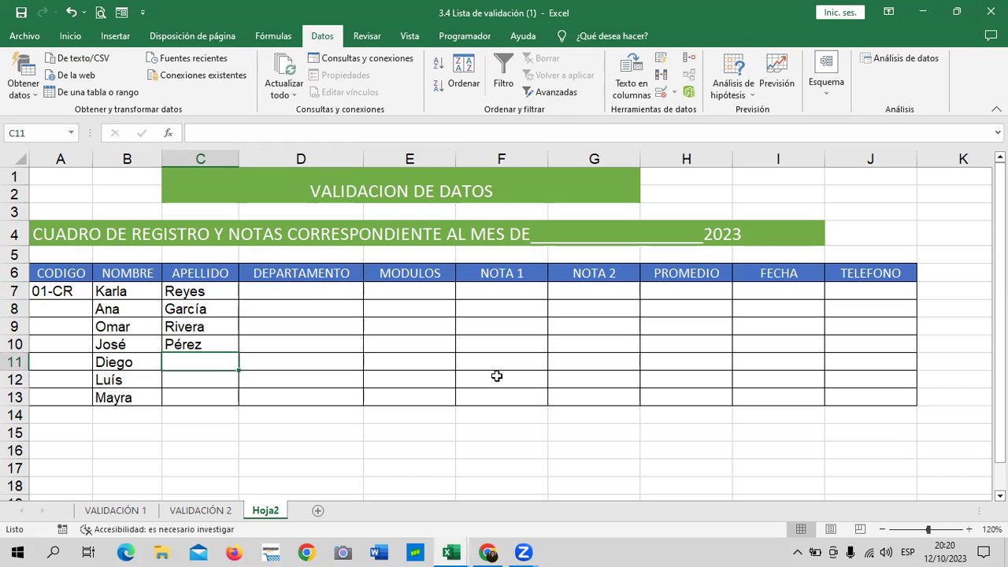
{"action": "type", "text": "CRuz"}
{"action": "key", "text": "Return"}
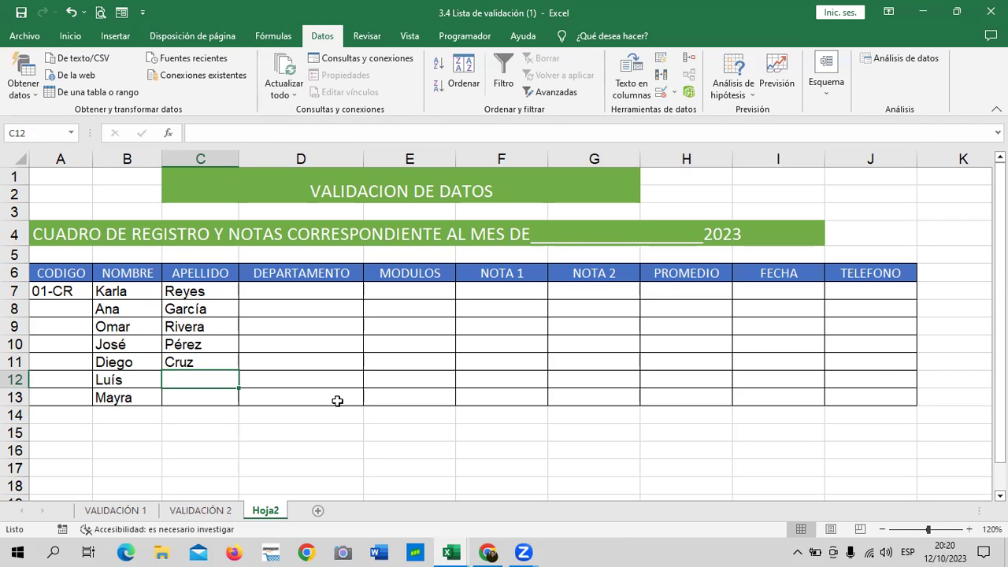
{"action": "type", "text": "Flores"}
{"action": "key", "text": "Return"}
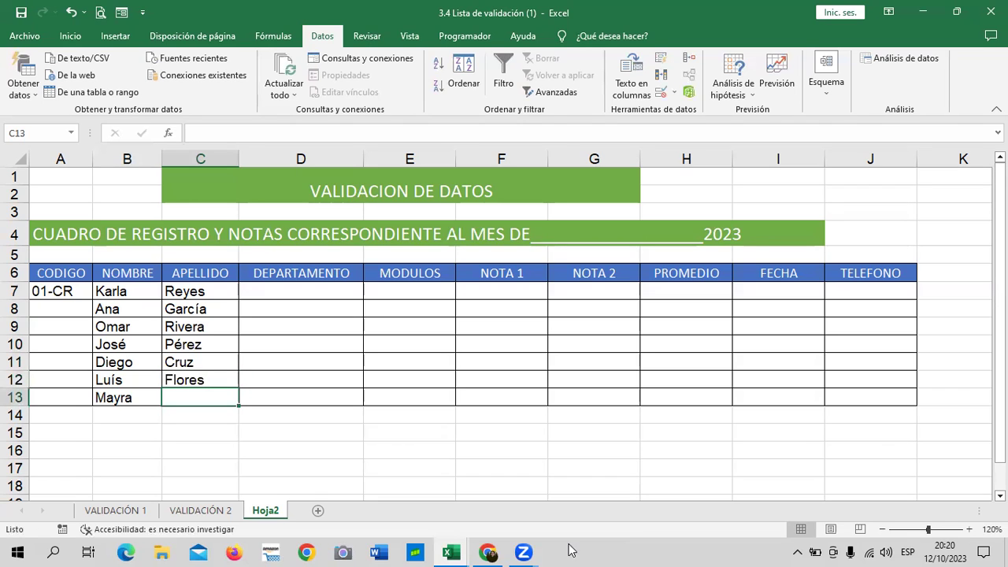
- Return to C13, enter the surname Mena, then select the first DEPARTAMENTO cell
{"action": "left_click", "coordinate": [339, 284]}
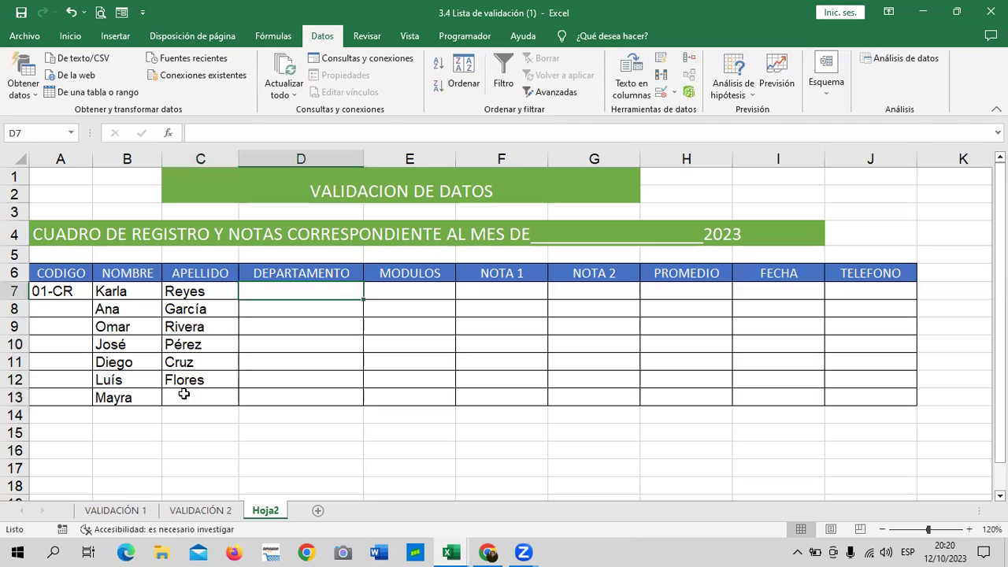
{"action": "left_click", "coordinate": [183, 394]}
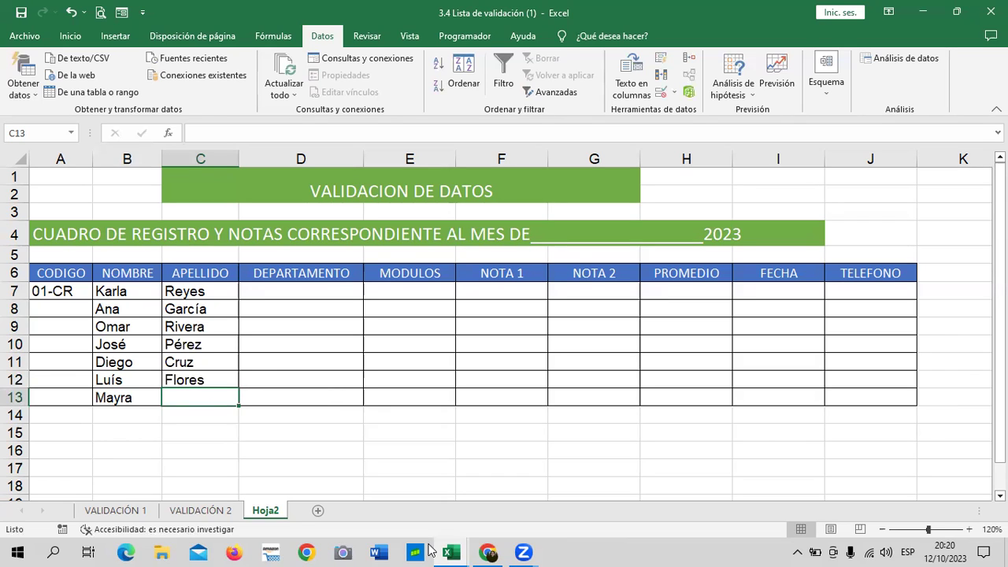
{"action": "left_click", "coordinate": [432, 550]}
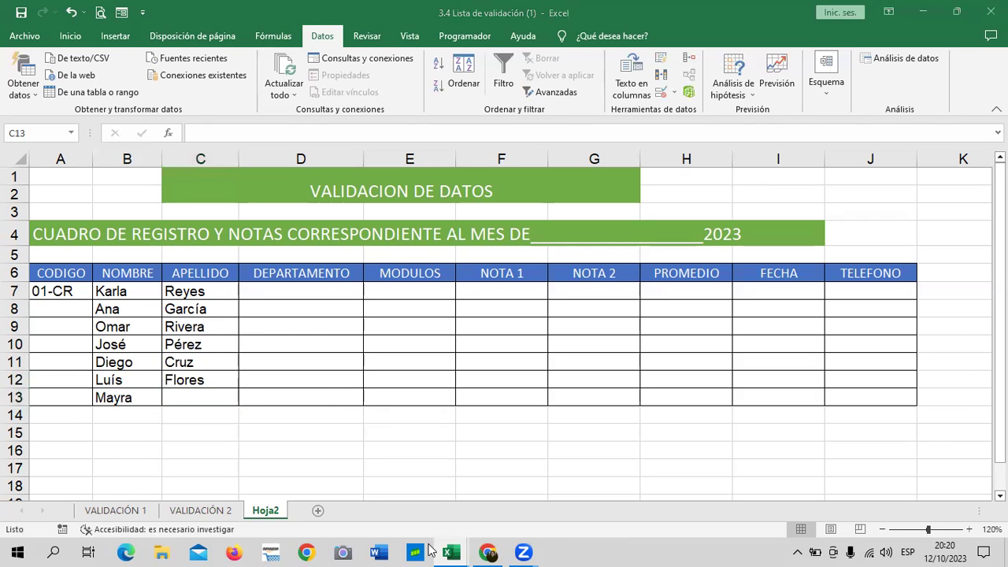
{"action": "left_click", "coordinate": [207, 395]}
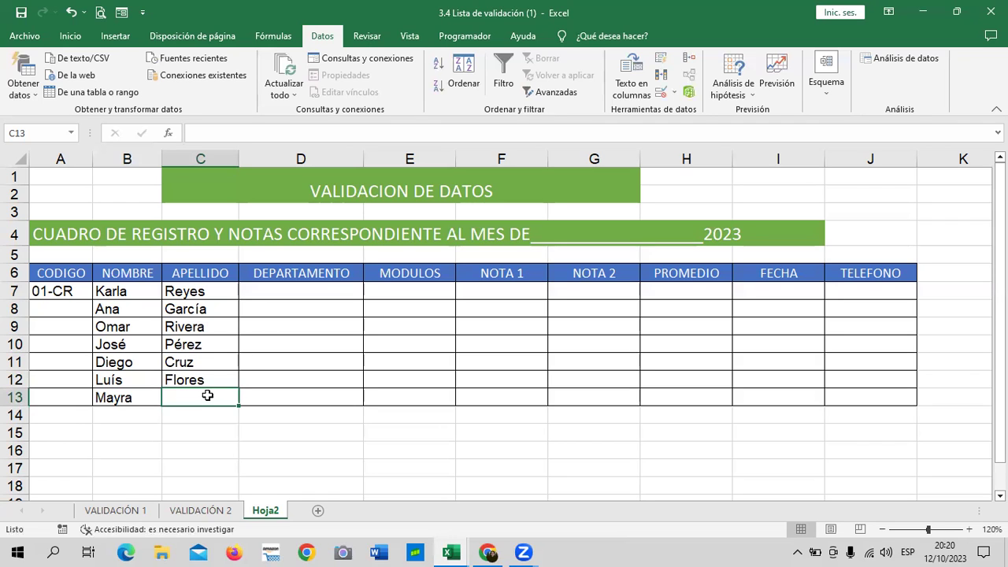
{"action": "type", "text": "Mena"}
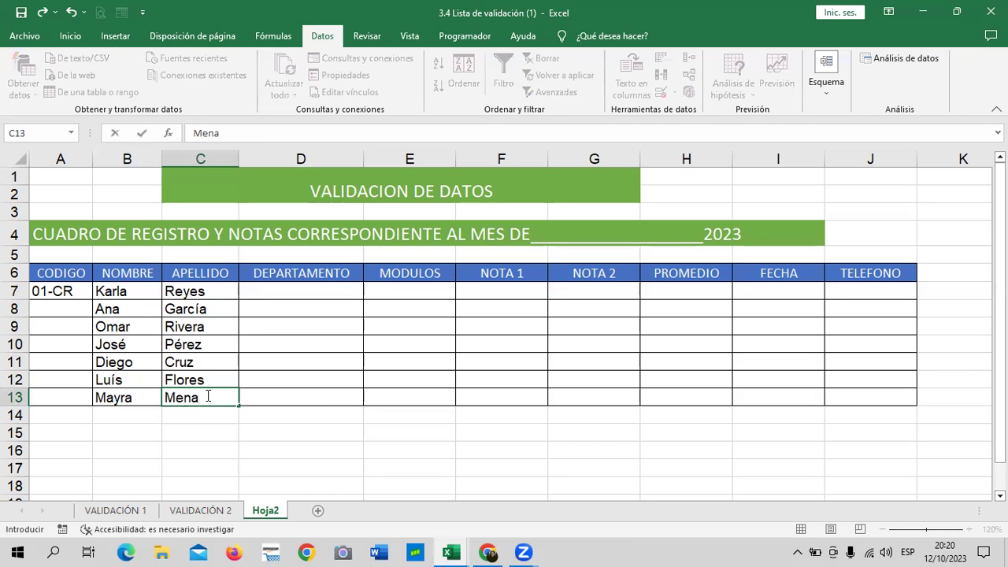
{"action": "key", "text": "Return"}
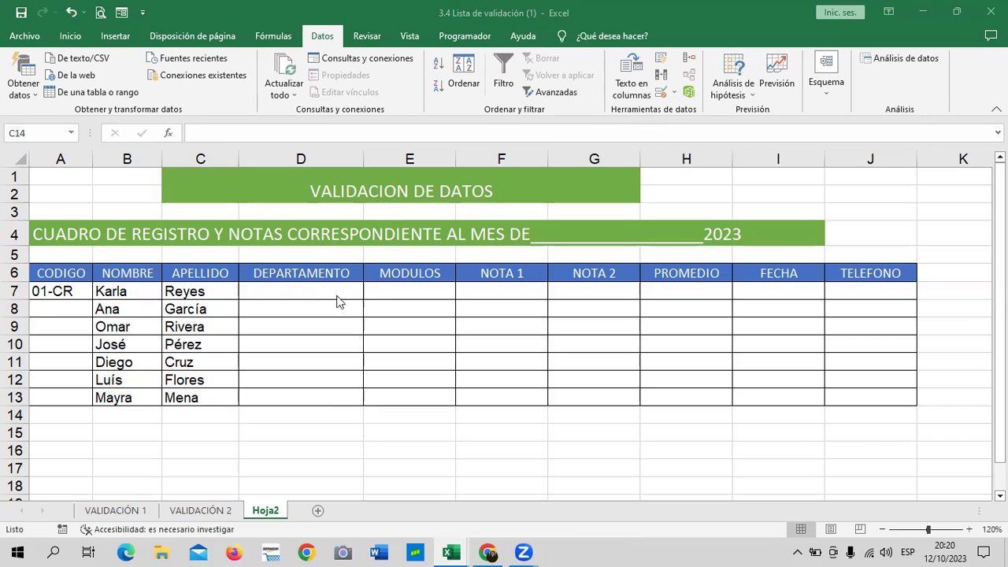
{"action": "left_click", "coordinate": [310, 289]}
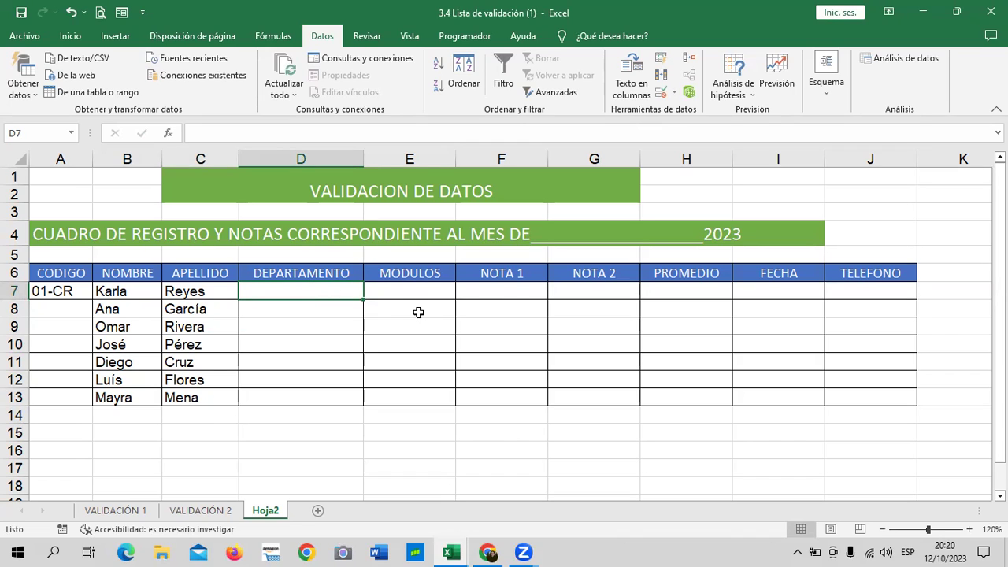
{"action": "left_click", "coordinate": [536, 313]}
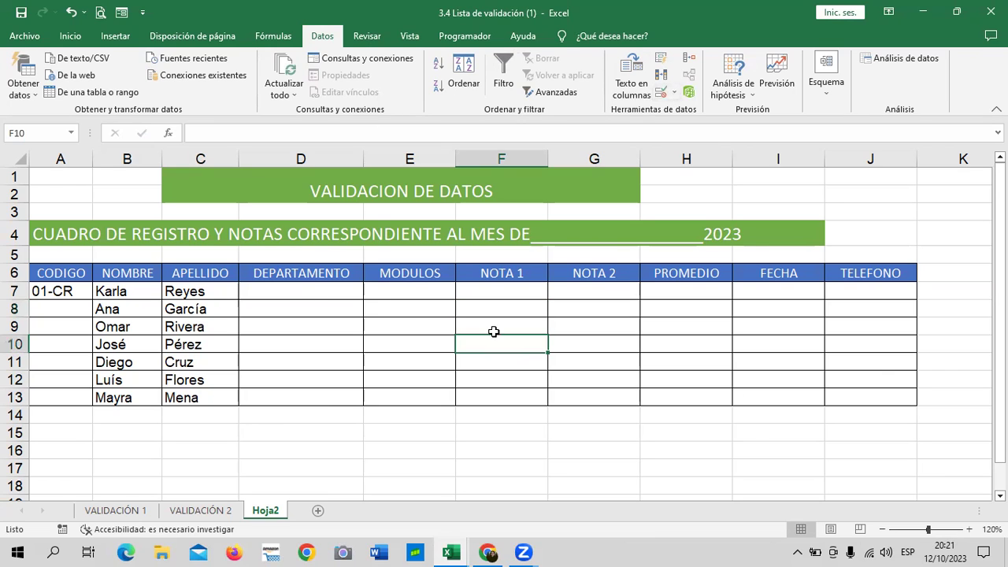
- Select the MODULOS cells E7:E13
{"action": "left_click", "coordinate": [527, 343]}
{"action": "left_click", "coordinate": [398, 276]}
{"action": "left_click", "coordinate": [484, 293]}
{"action": "left_click", "coordinate": [427, 289]}
{"action": "left_click_drag", "start_coordinate": [427, 313], "coordinate": [434, 395]}
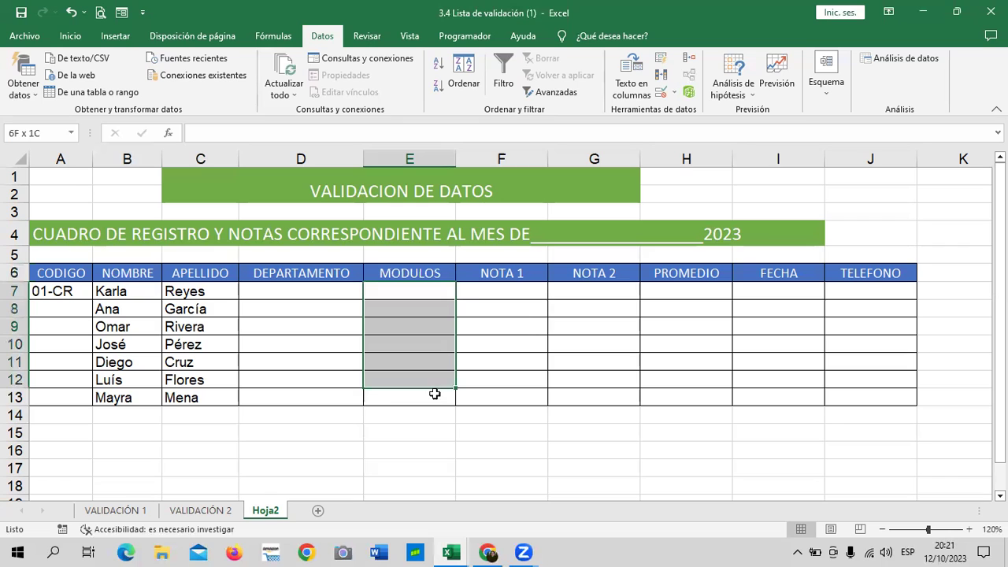
- Set Data Validation to List with source Word; Excel; Windows; PowerPoint
{"action": "left_click", "coordinate": [661, 95]}
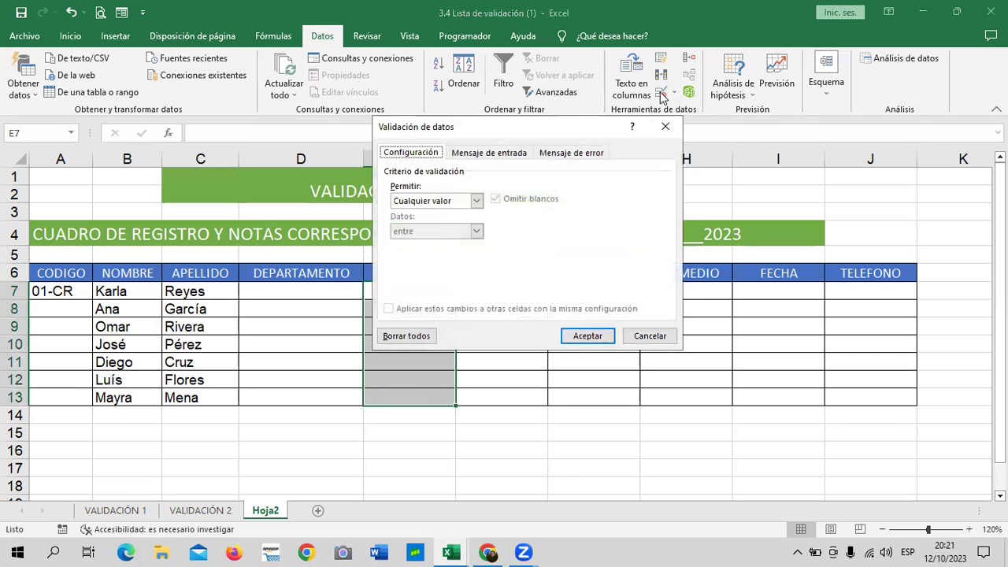
{"action": "left_click", "coordinate": [477, 202]}
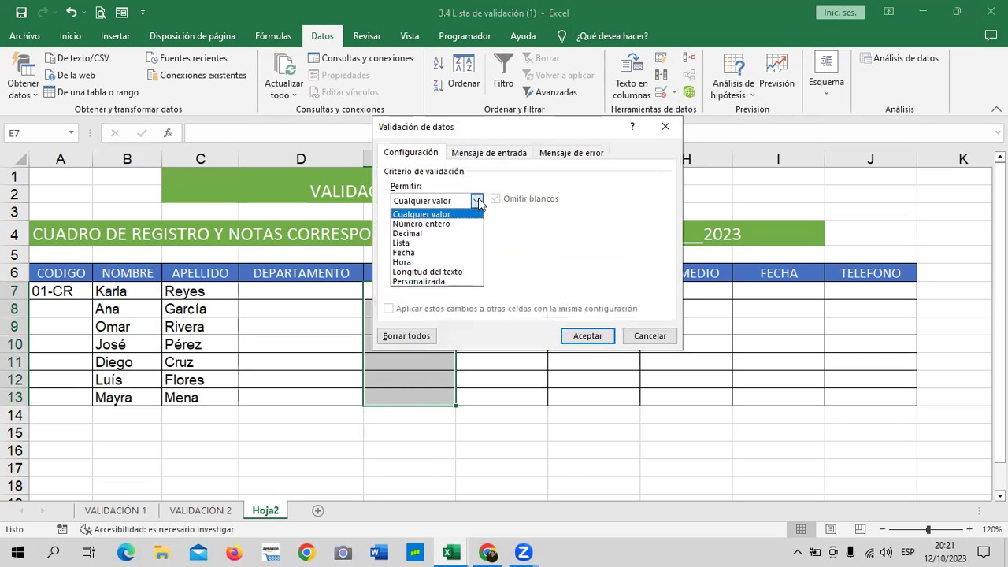
{"action": "left_click", "coordinate": [403, 244]}
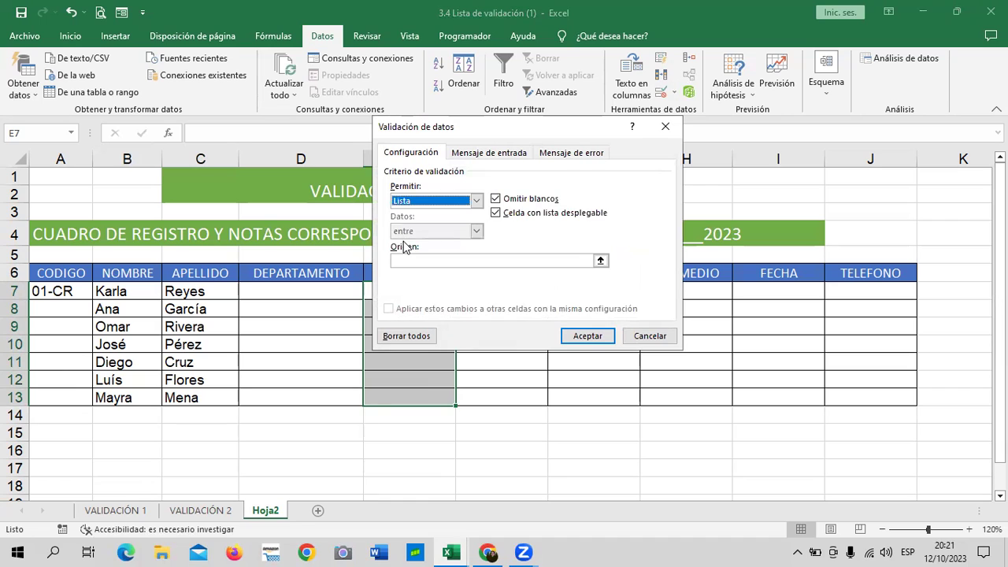
{"action": "left_click", "coordinate": [515, 260]}
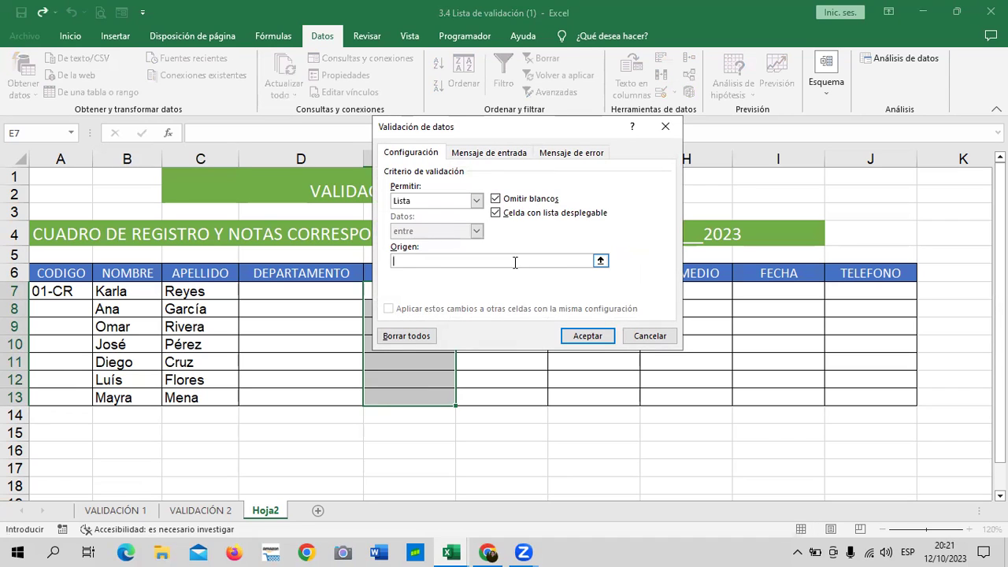
{"action": "type", "text": "Word"}
{"action": "type", "text": ";"}
{"action": "type", "text": "E"}
{"action": "type", "text": "ce"}
{"action": "key", "text": "BackSpace"}
{"action": "key", "text": "BackSpace"}
{"action": "type", "text": "xcel"}
{"action": "type", "text": ";"}
{"action": "type", "text": " Windows; "}
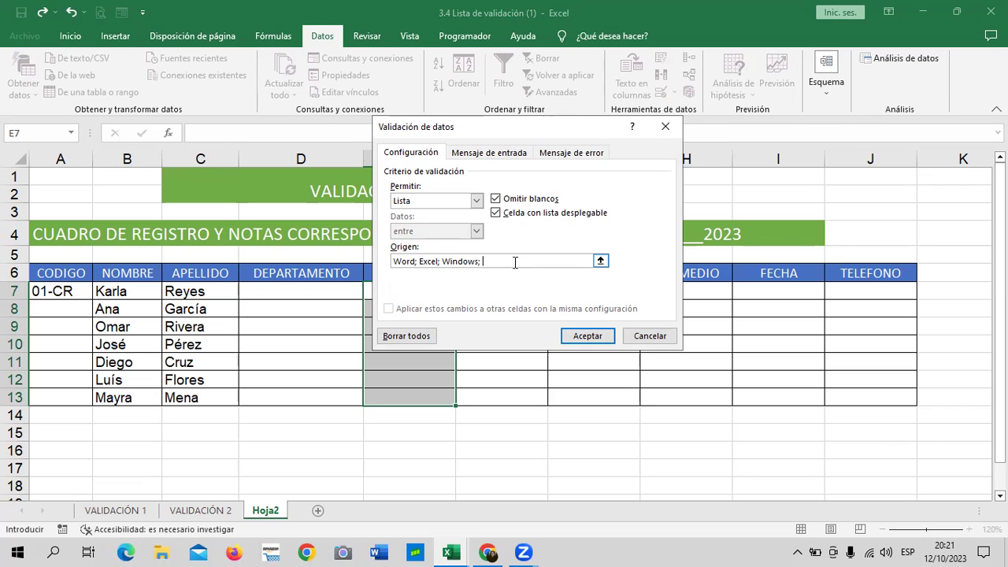
{"action": "type", "text": "PowerPoint"}
- Add the input message 'Seleccione un modulo de la lista' and accept the MODULOS validation
{"action": "left_click", "coordinate": [504, 153]}
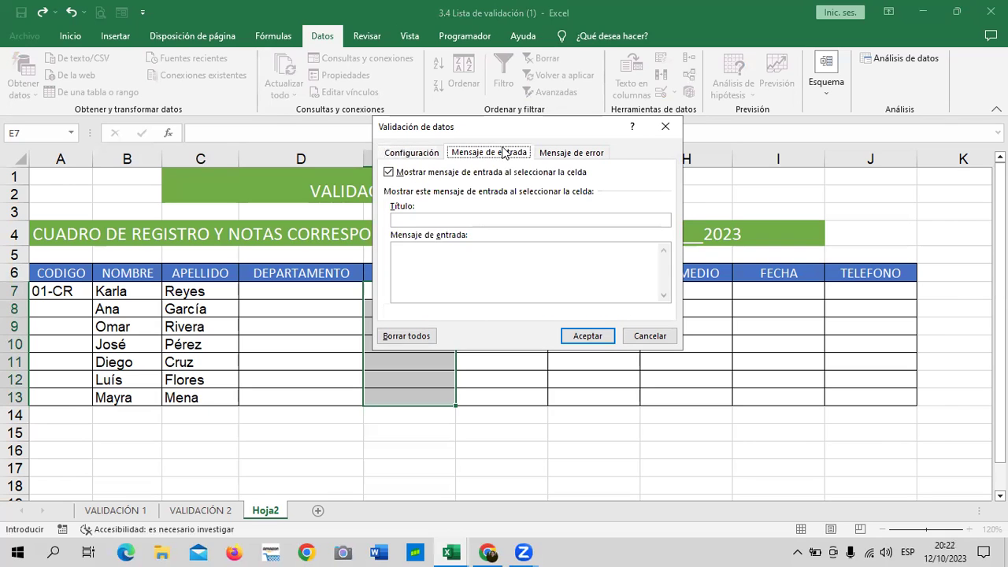
{"action": "left_click", "coordinate": [463, 254]}
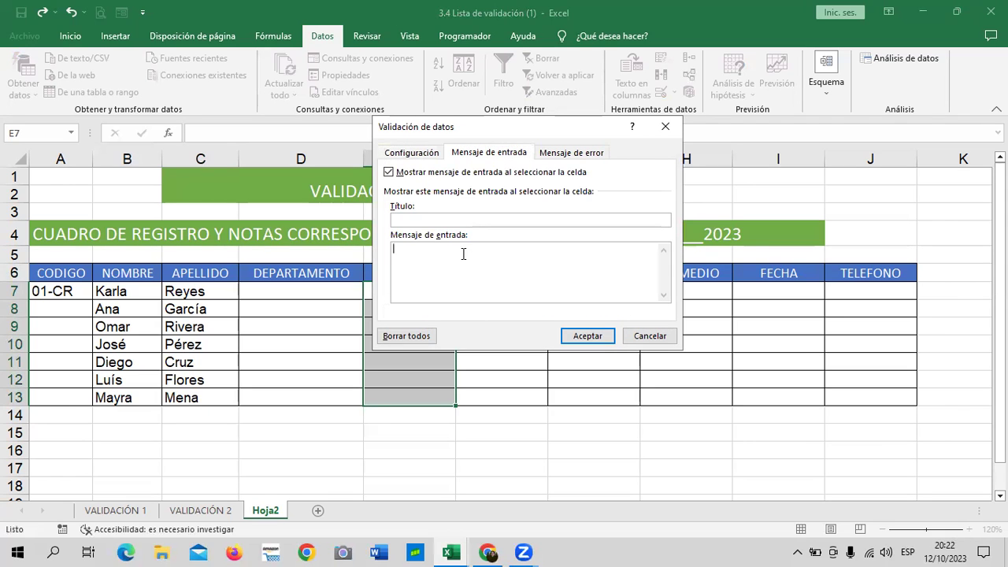
{"action": "type", "text": "Seleccione un "}
{"action": "type", "text": "elemento"}
{"action": "key", "text": "BackSpace"}
{"action": "key", "text": "BackSpace"}
{"action": "key", "text": "BackSpace"}
{"action": "key", "text": "BackSpace"}
{"action": "key", "text": "BackSpace"}
{"action": "key", "text": "BackSpace"}
{"action": "key", "text": "BackSpace"}
{"action": "key", "text": "BackSpace"}
{"action": "key", "text": "BackSpace"}
{"action": "type", "text": "modulo de la lista"}
{"action": "left_click", "coordinate": [583, 338]}
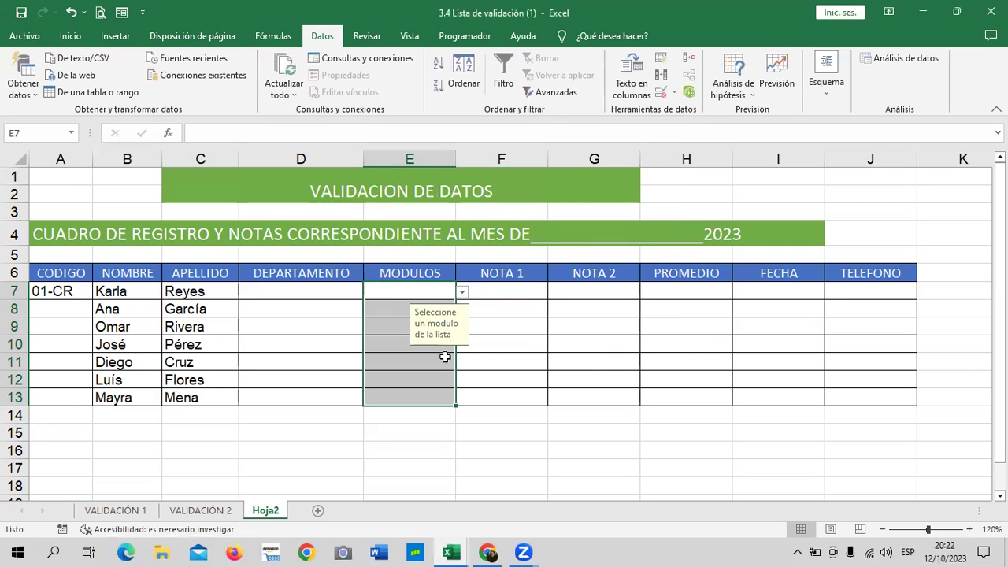
- Pick Excel, Windows and PowerPoint from the dropdowns in E7:E9
{"action": "left_click", "coordinate": [462, 293]}
{"action": "left_click", "coordinate": [391, 317]}
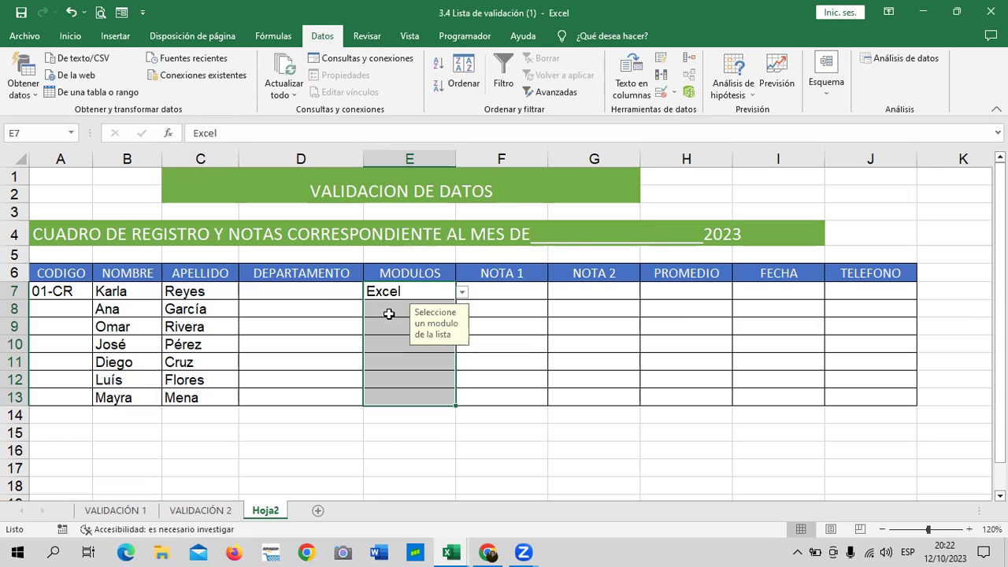
{"action": "left_click", "coordinate": [402, 308]}
{"action": "left_click", "coordinate": [462, 310]}
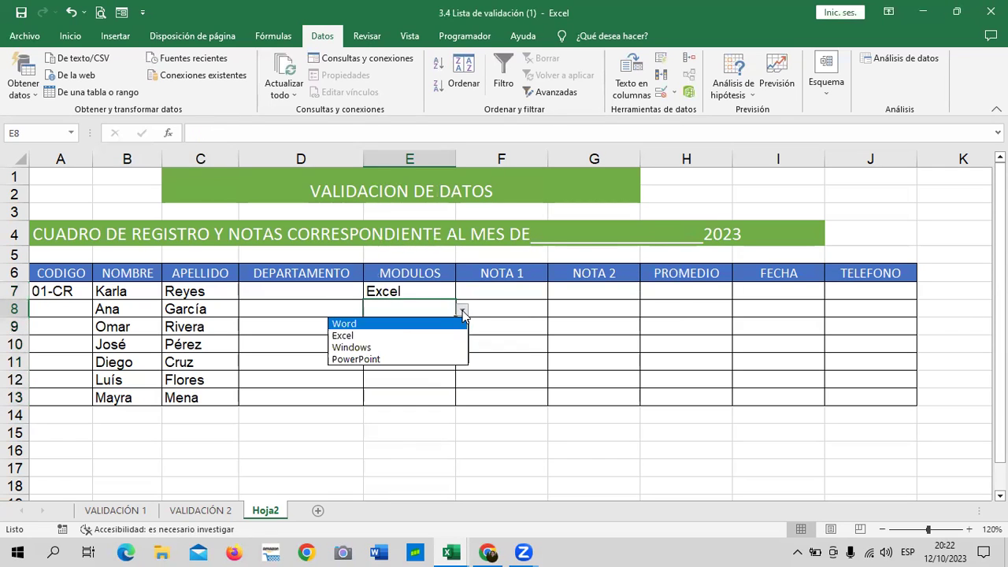
{"action": "left_click", "coordinate": [395, 347]}
{"action": "left_click", "coordinate": [400, 330]}
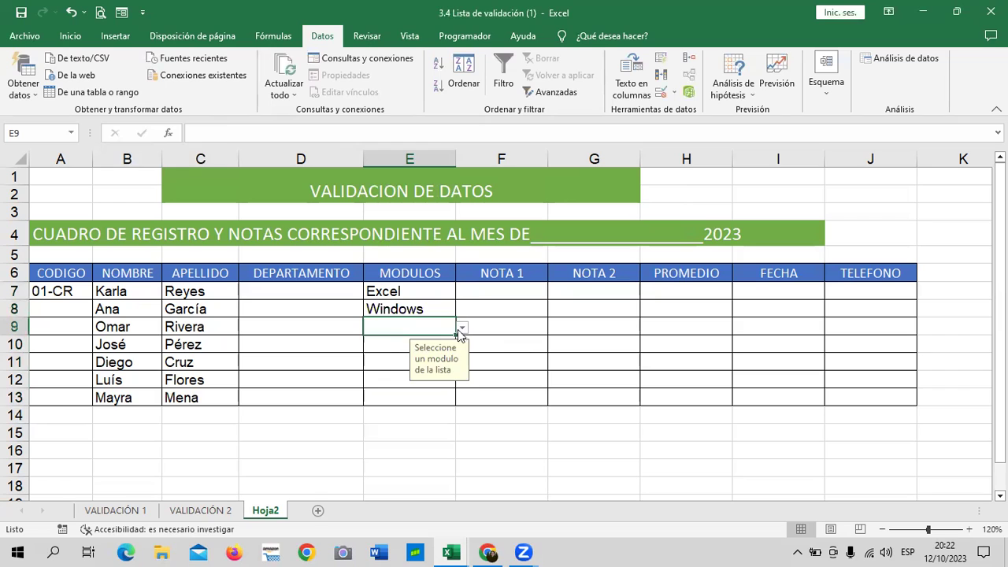
{"action": "left_click", "coordinate": [462, 327]}
{"action": "left_click", "coordinate": [379, 377]}
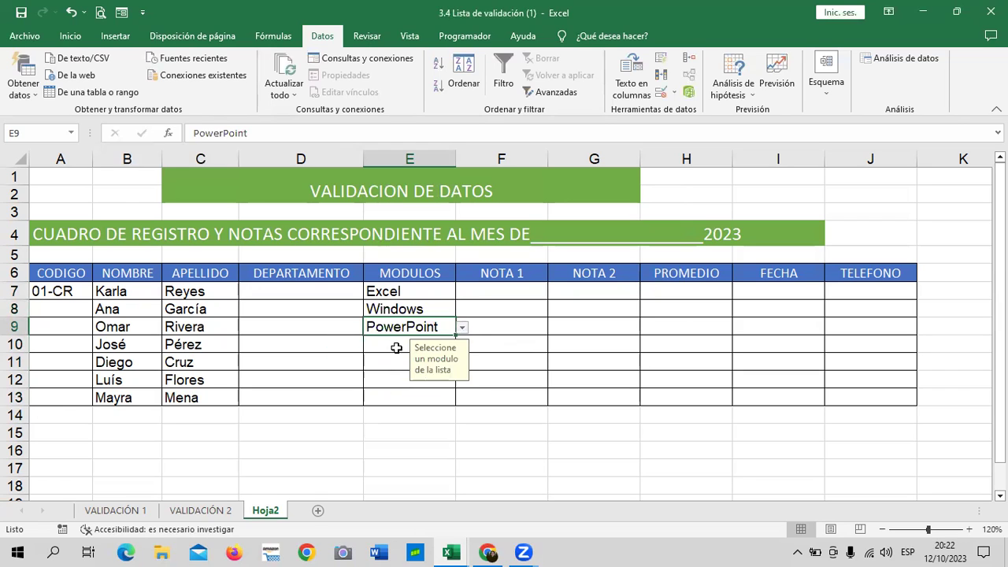
- Pick Word, Excel, PowerPoint and Excel for E10:E13, correcting E10 from PowerPoint to Word
{"action": "left_click", "coordinate": [398, 346]}
{"action": "left_click", "coordinate": [462, 347]}
{"action": "left_click", "coordinate": [394, 394]}
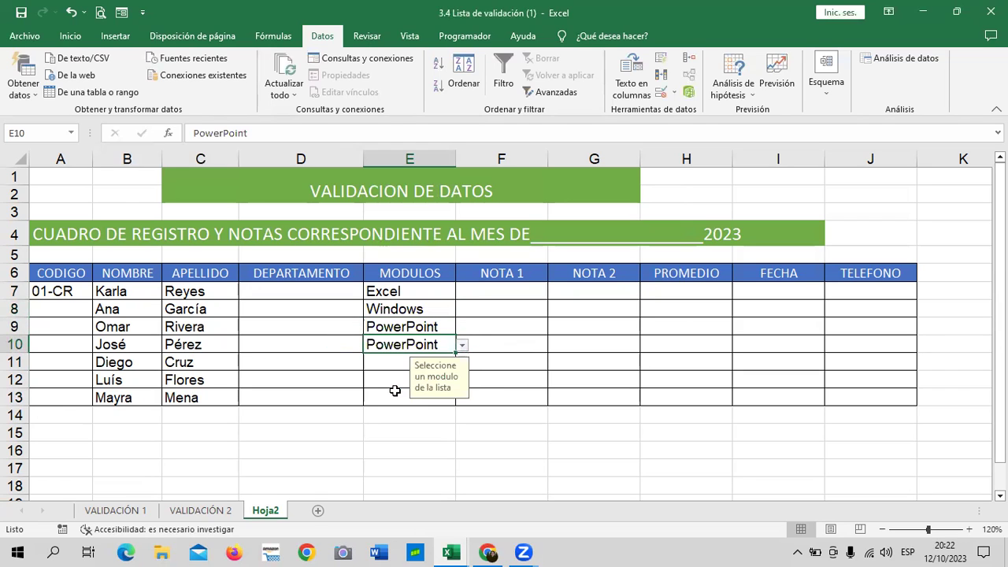
{"action": "left_click", "coordinate": [462, 347]}
{"action": "left_click", "coordinate": [406, 358]}
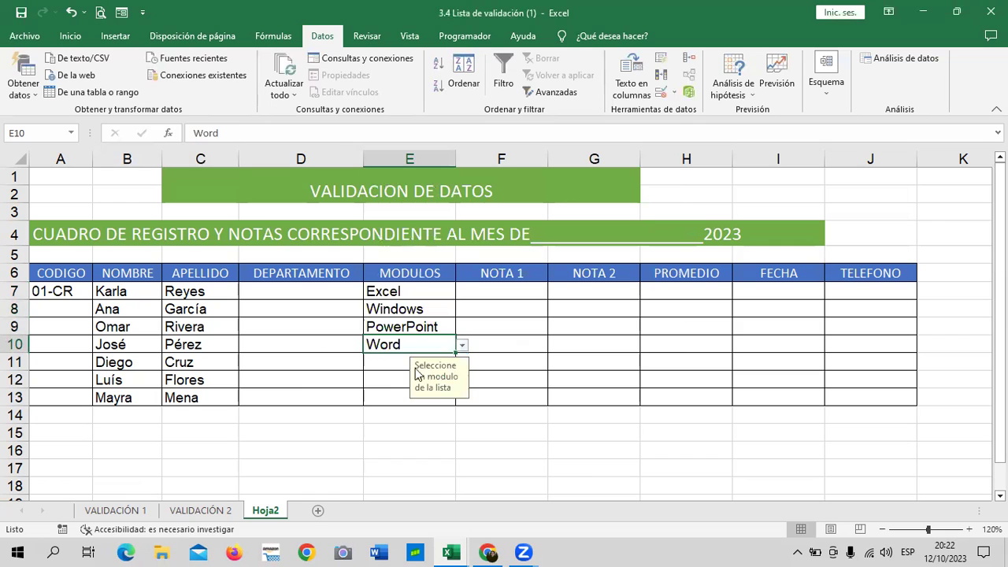
{"action": "left_click", "coordinate": [399, 363]}
{"action": "left_click", "coordinate": [463, 363]}
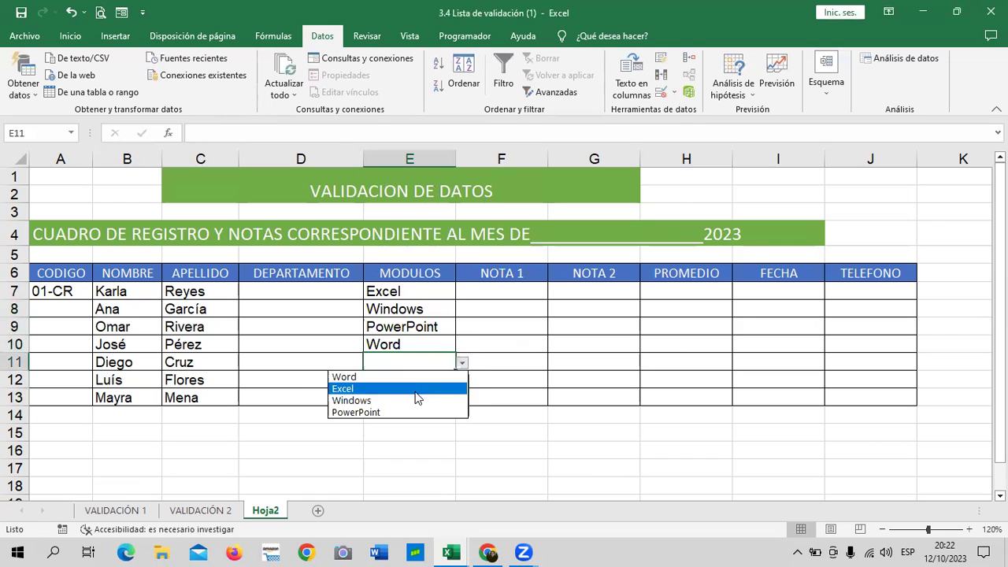
{"action": "left_click", "coordinate": [405, 385]}
{"action": "left_click", "coordinate": [396, 380]}
{"action": "left_click", "coordinate": [462, 380]}
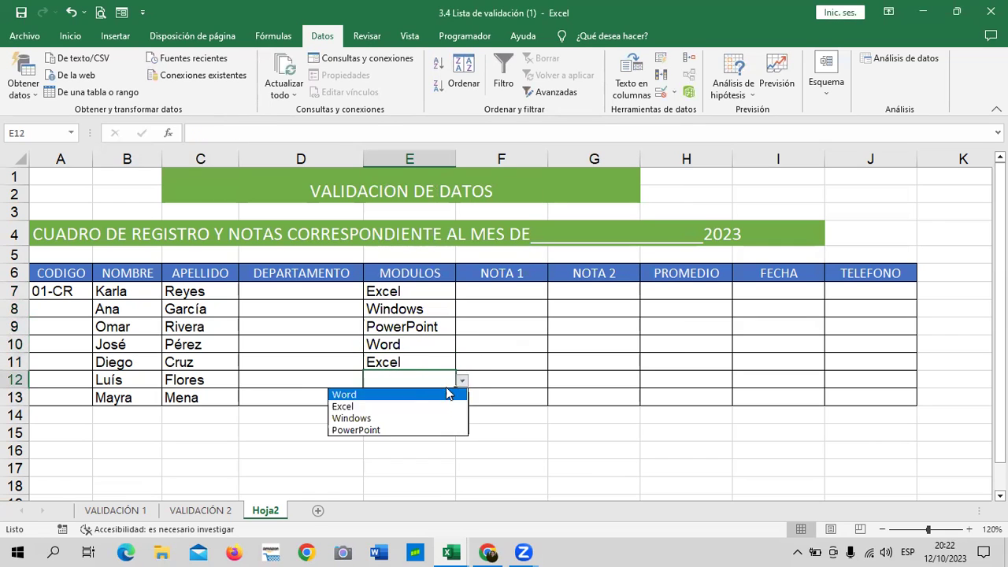
{"action": "left_click", "coordinate": [405, 431]}
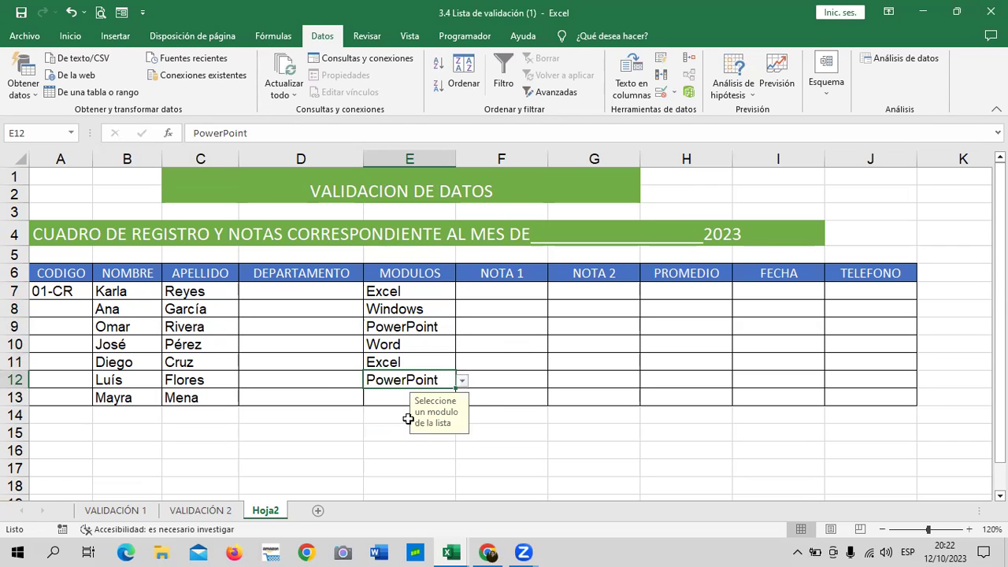
{"action": "left_click", "coordinate": [406, 397]}
{"action": "left_click", "coordinate": [462, 399]}
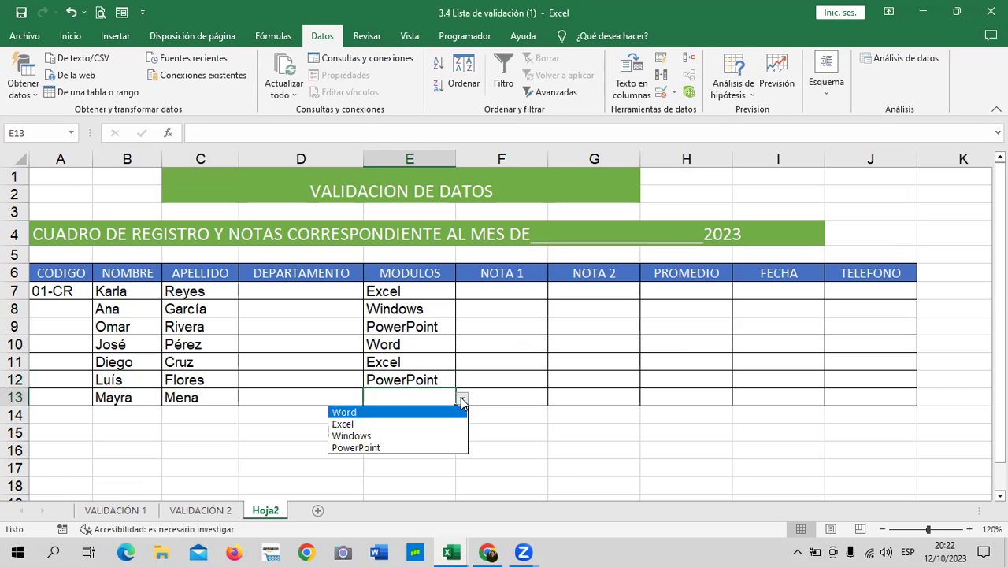
{"action": "left_click", "coordinate": [421, 427]}
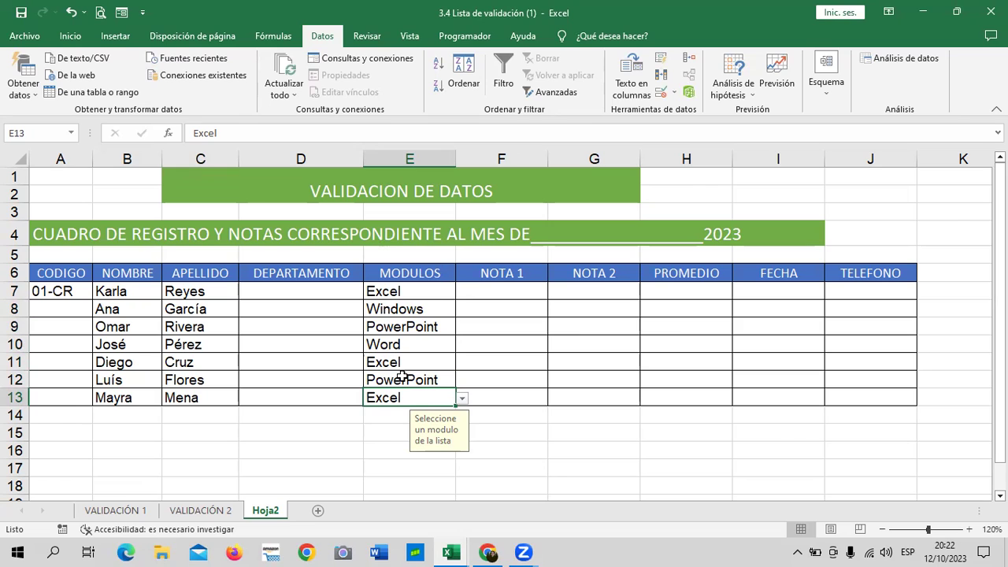
- Select DEPARTAMENTO cell D7 and click around the worksheet
{"action": "left_click", "coordinate": [318, 288]}
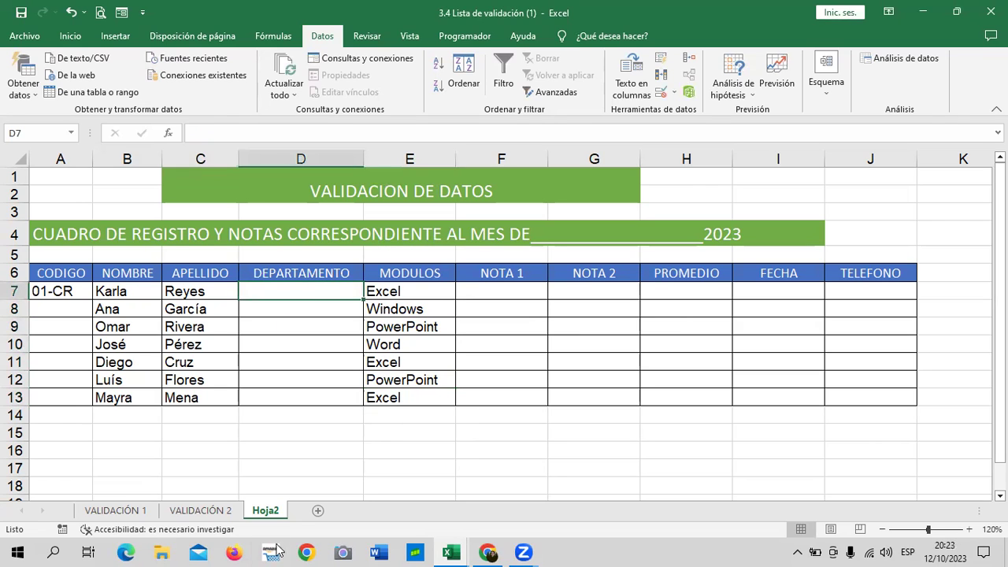
{"action": "left_click", "coordinate": [324, 481]}
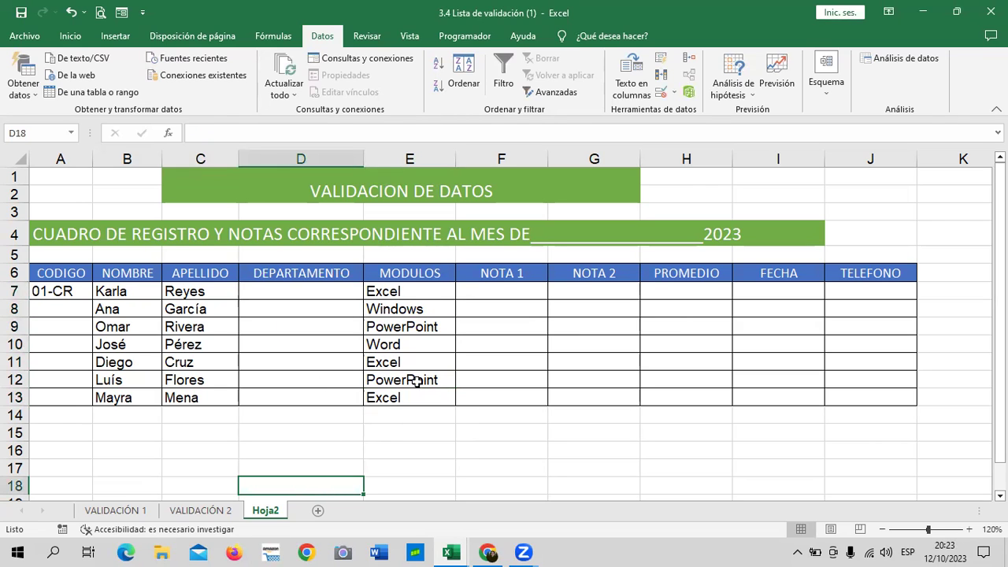
{"action": "left_click", "coordinate": [529, 416]}
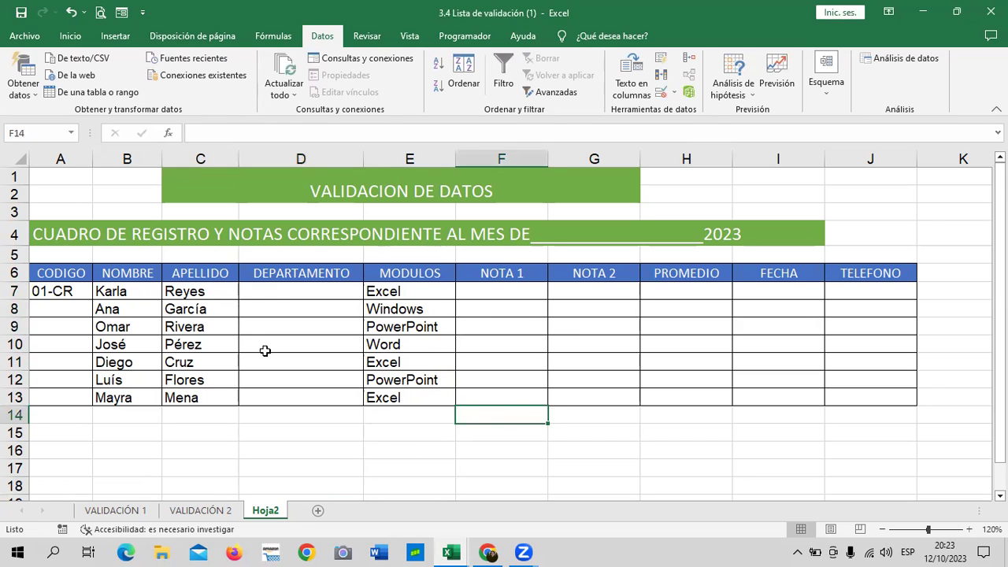
{"action": "left_click", "coordinate": [277, 294]}
{"action": "left_click", "coordinate": [291, 408]}
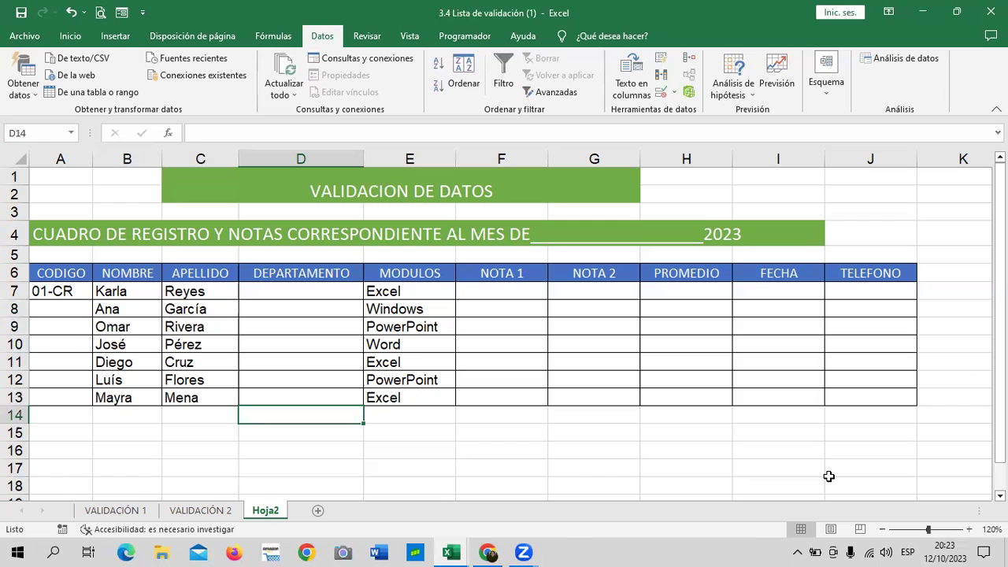
- Add a new worksheet and widen its column C
{"action": "left_click", "coordinate": [318, 510]}
{"action": "left_click", "coordinate": [521, 347]}
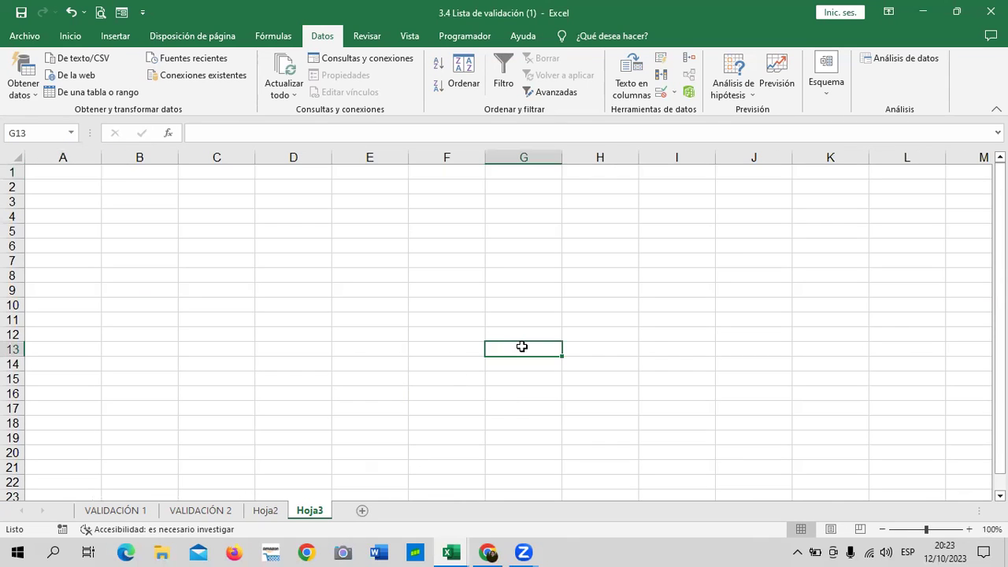
{"action": "left_click", "coordinate": [236, 191]}
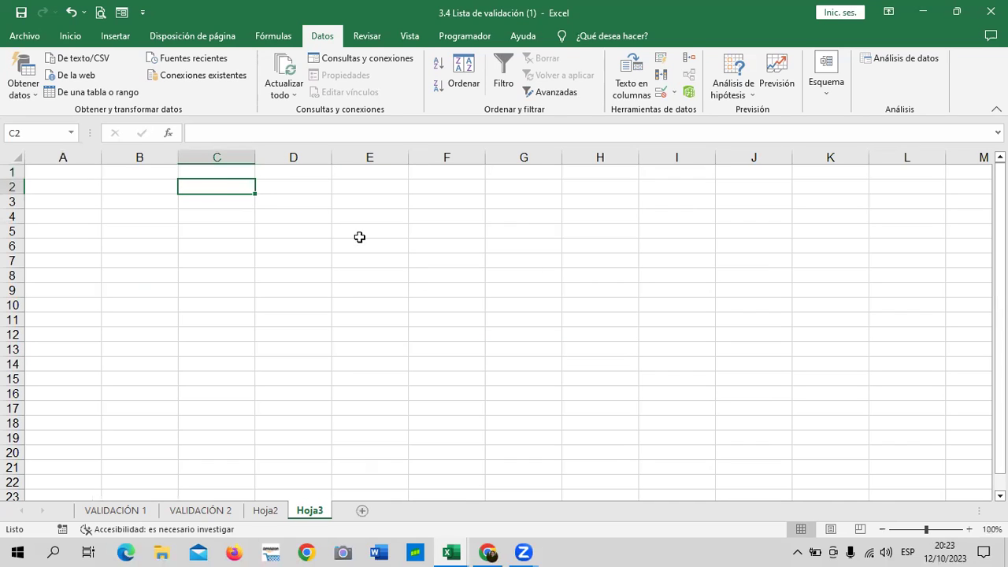
{"action": "left_click", "coordinate": [510, 396]}
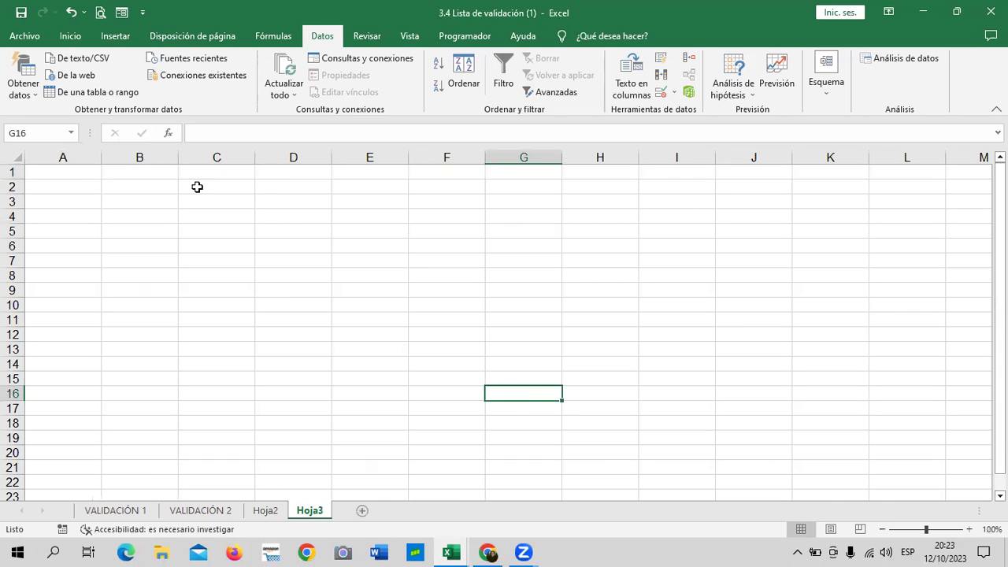
{"action": "left_click_drag", "start_coordinate": [260, 156], "coordinate": [376, 157]}
{"action": "left_click", "coordinate": [382, 288]}
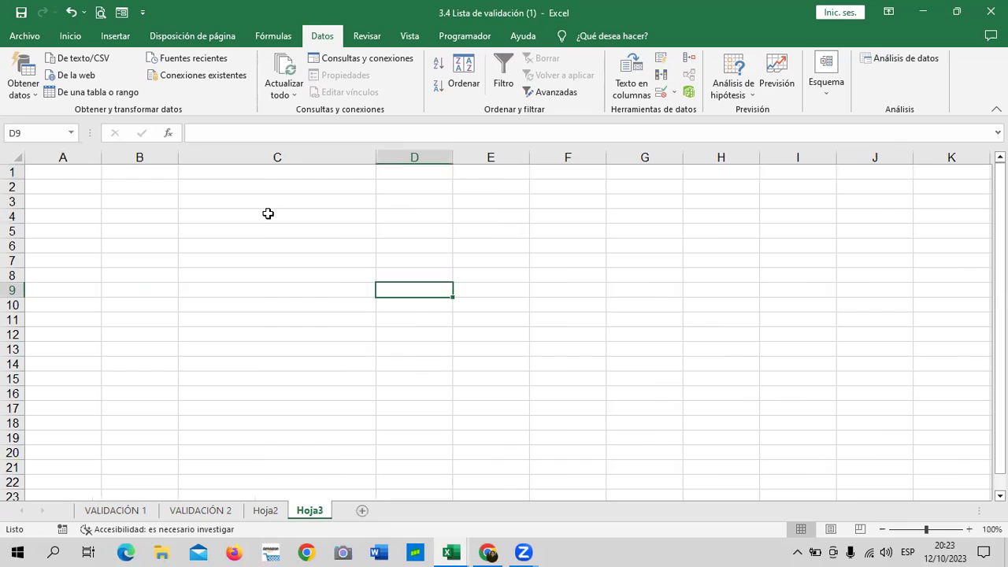
- Type San Salvador, La Libertad and San Ana into C3:C5
{"action": "left_click", "coordinate": [264, 203]}
{"action": "type", "text": "s"}
{"action": "type", "text": "San "}
{"action": "type", "text": "ALvado"}
{"action": "key", "text": "BackSpace"}
{"action": "key", "text": "BackSpace"}
{"action": "key", "text": "BackSpace"}
{"action": "key", "text": "BackSpace"}
{"action": "key", "text": "BackSpace"}
{"action": "key", "text": "BackSpace"}
{"action": "key", "text": "BackSpace"}
{"action": "type", "text": "vador"}
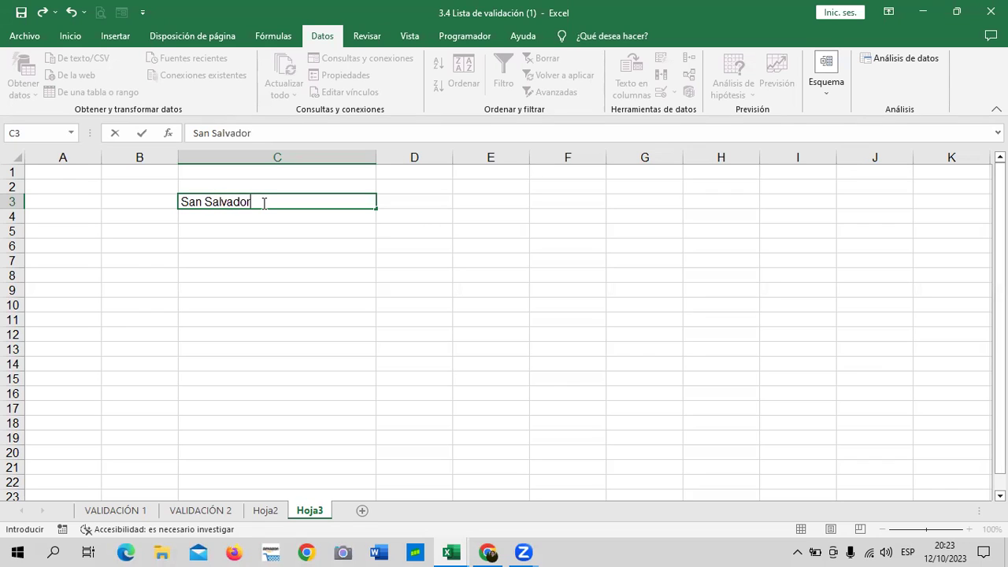
{"action": "key", "text": "Return"}
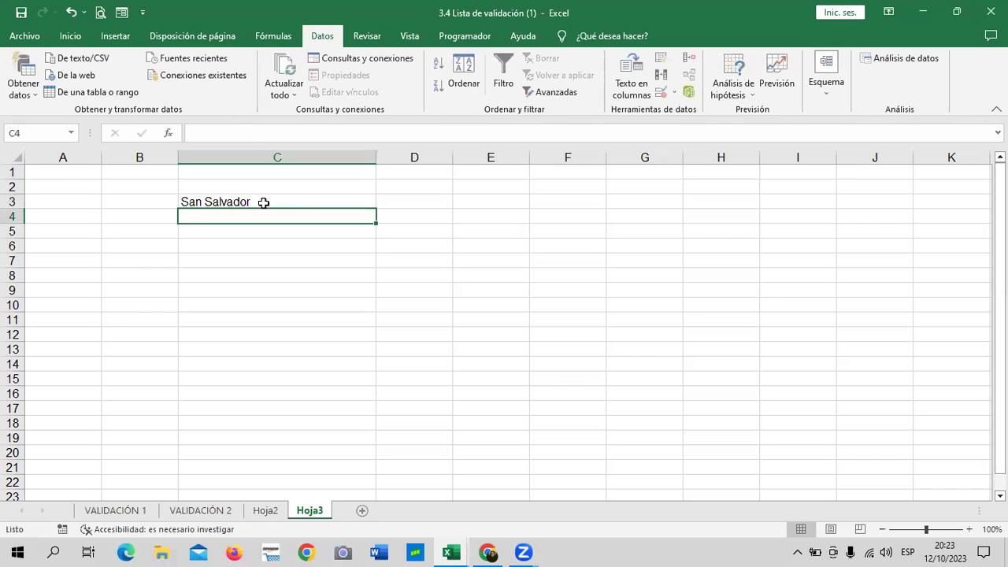
{"action": "type", "text": "La Liber"}
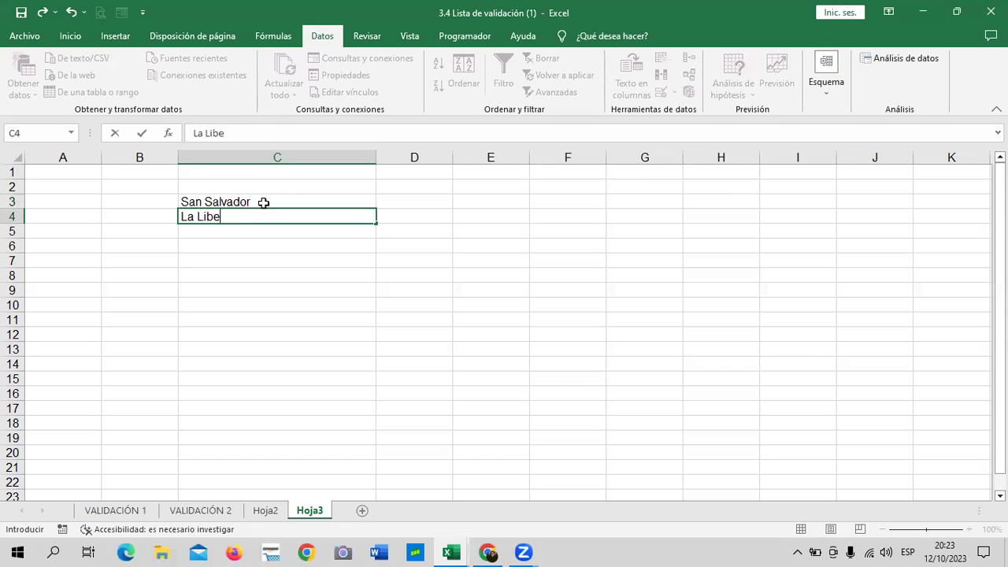
{"action": "type", "text": "tad"}
{"action": "key", "text": "Return"}
{"action": "type", "text": "San "}
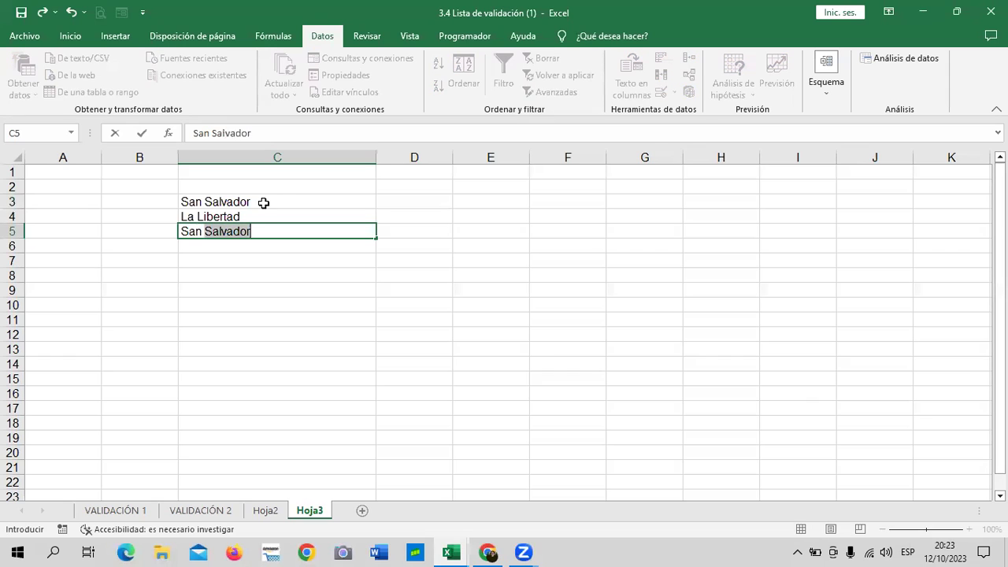
{"action": "type", "text": "Ana"}
{"action": "key", "text": "Return"}
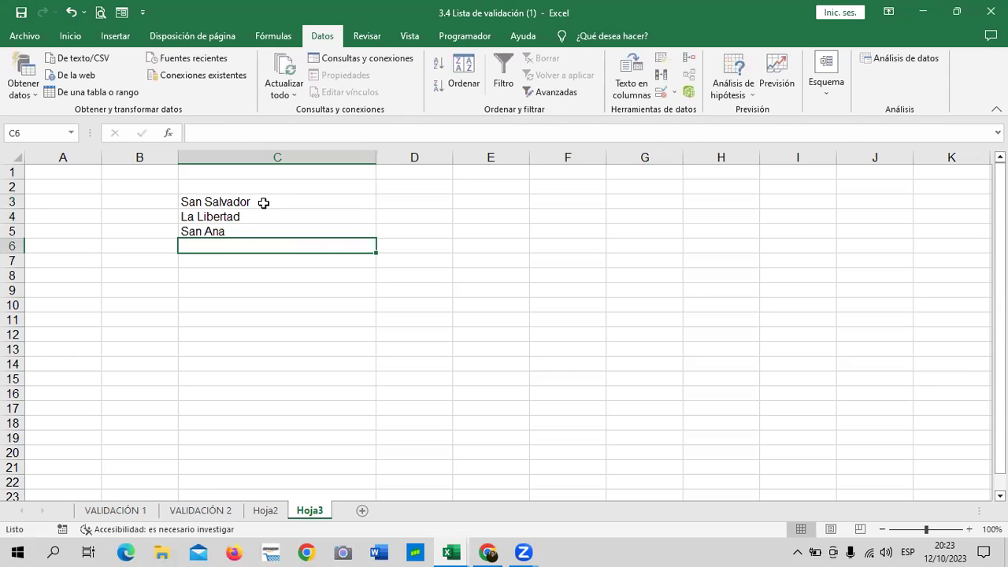
- Add Sonsonate, Cuscatlan, La Paz and San Vicente in C6:C9
{"action": "type", "text": "Sonsonate"}
{"action": "key", "text": "Return"}
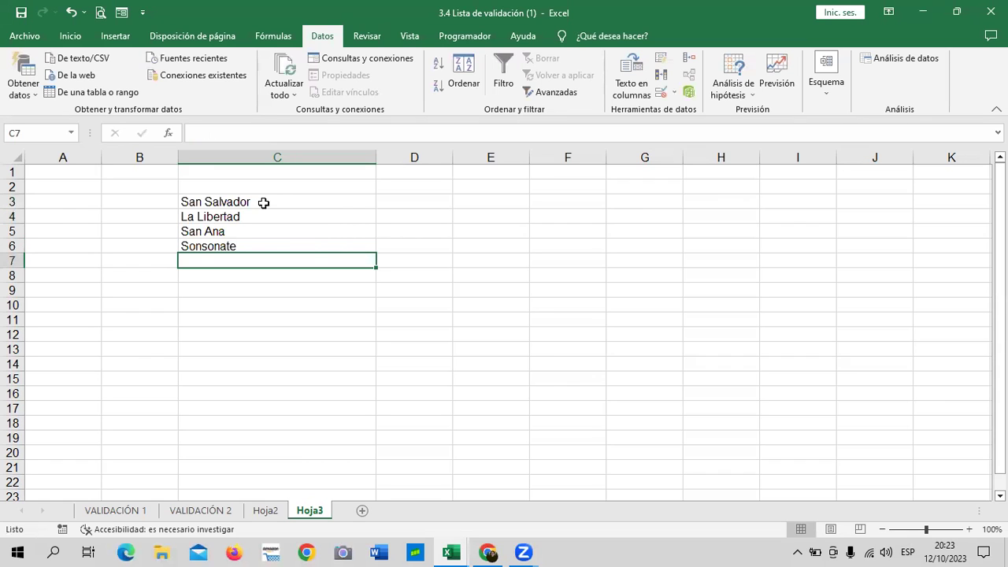
{"action": "type", "text": "Cuscatlan"}
{"action": "key", "text": "Return"}
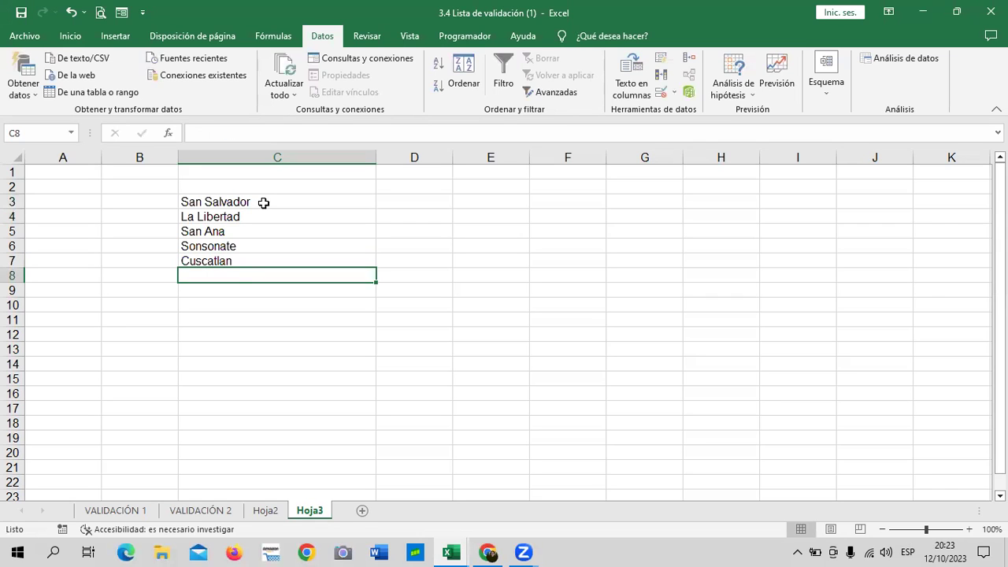
{"action": "type", "text": "La Paz"}
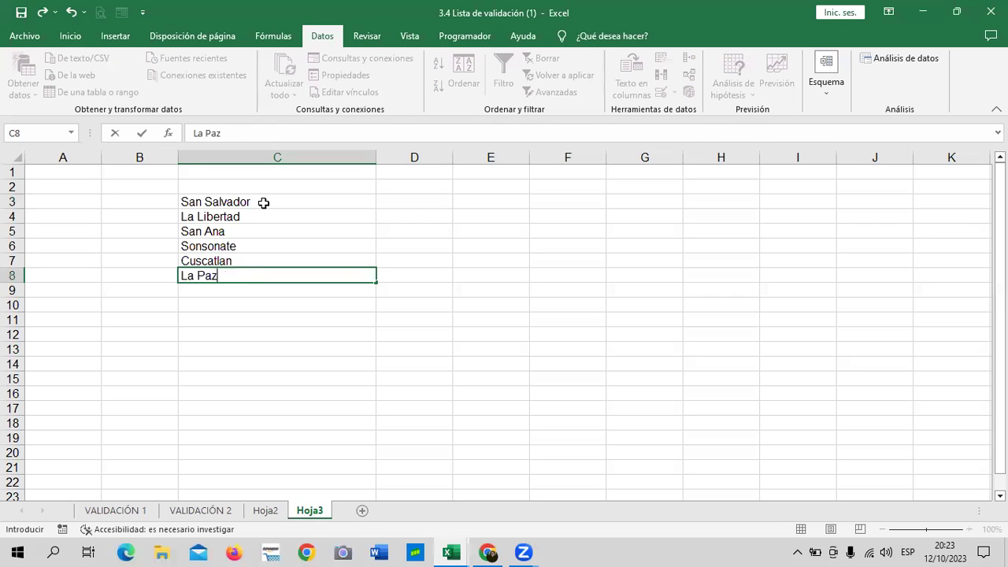
{"action": "key", "text": "Return"}
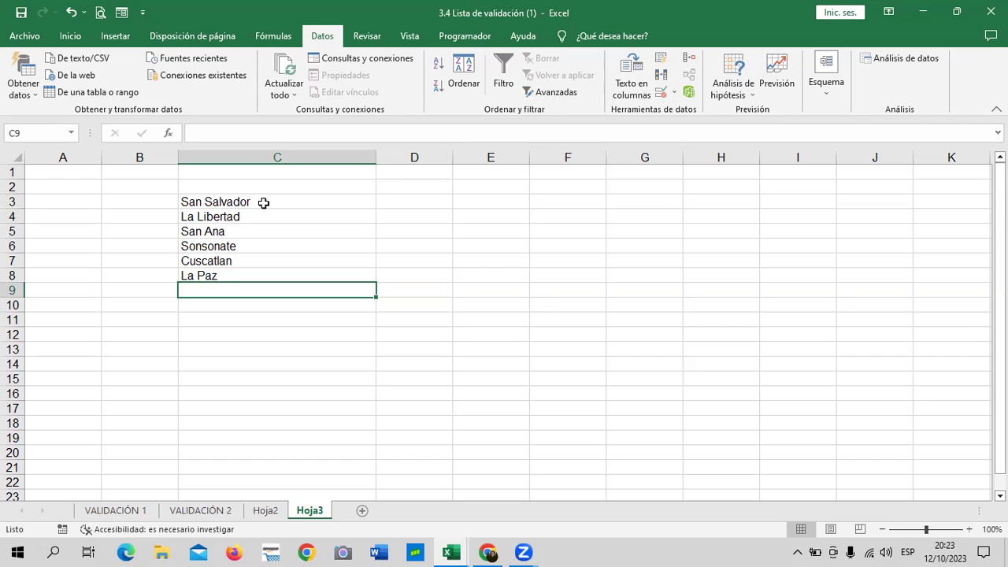
{"action": "type", "text": "San Vicnete"}
{"action": "key", "text": "BackSpace"}
{"action": "key", "text": "BackSpace"}
{"action": "key", "text": "BackSpace"}
{"action": "key", "text": "BackSpace"}
{"action": "key", "text": "BackSpace"}
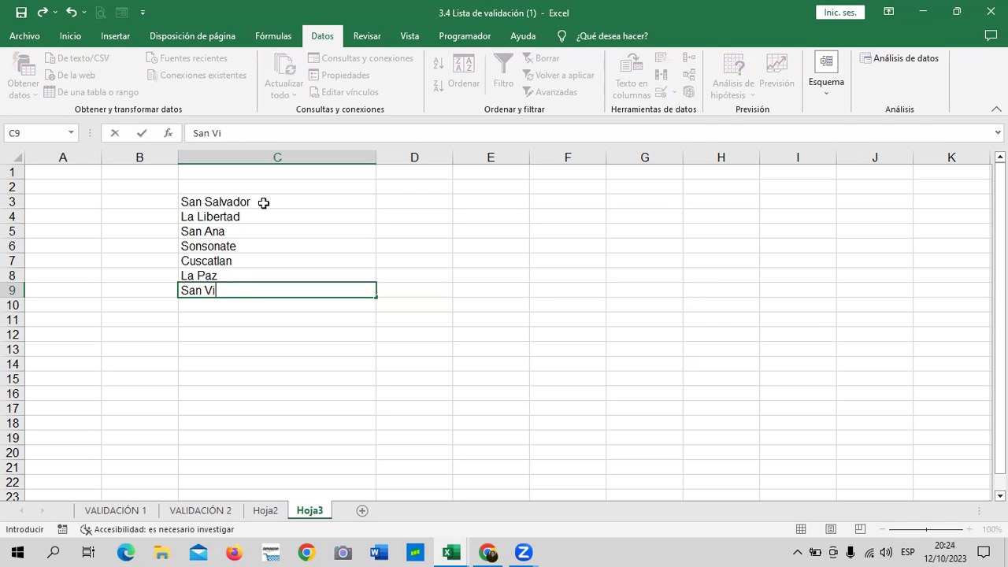
{"action": "type", "text": "cente"}
{"action": "key", "text": "Return"}
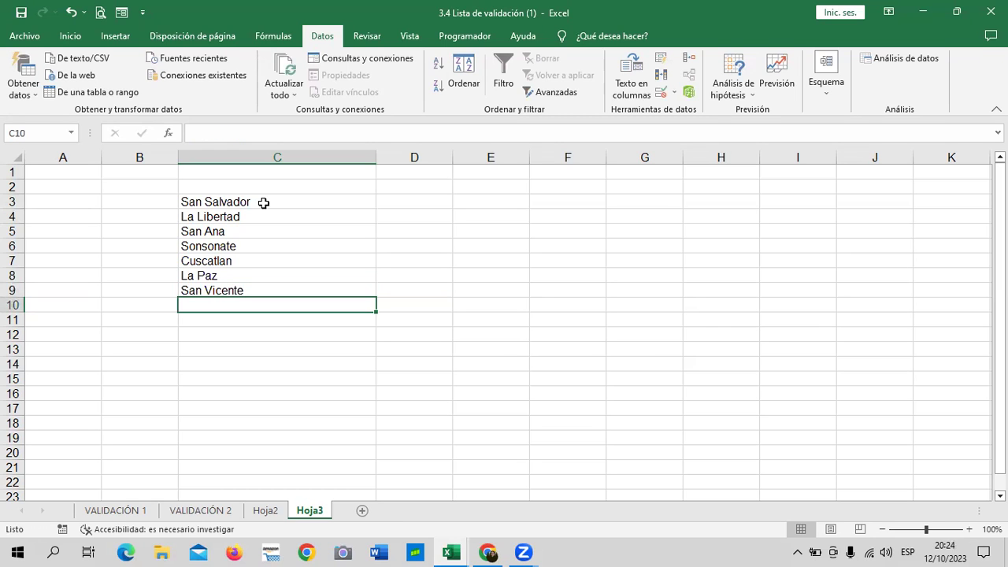
{"action": "left_click", "coordinate": [589, 296]}
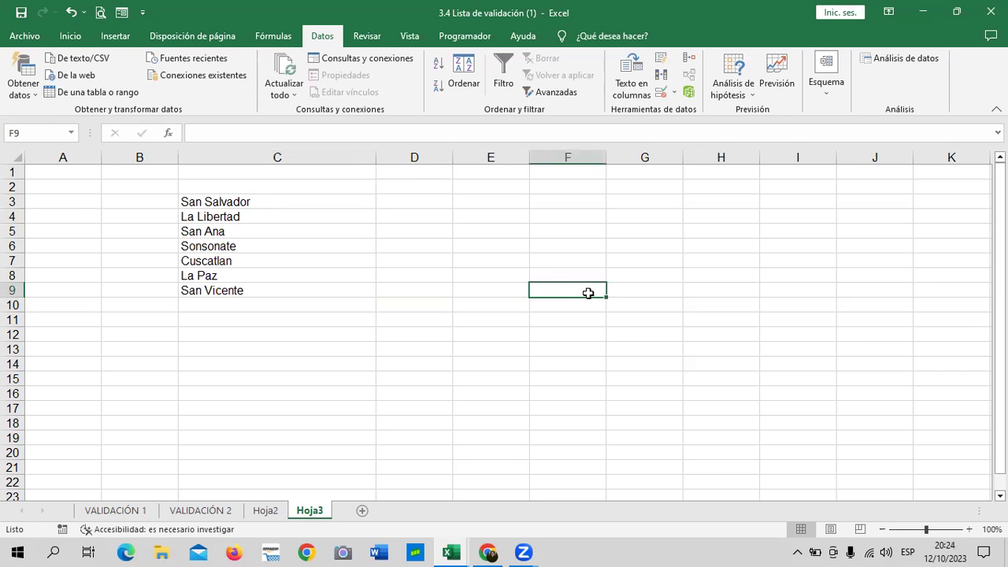
{"action": "left_click", "coordinate": [363, 367]}
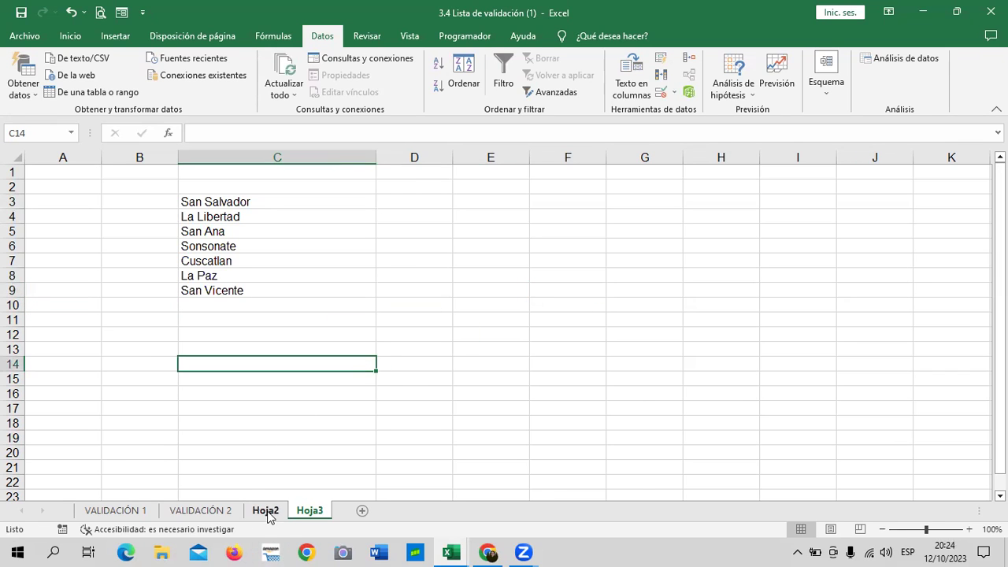
- Back on Hoja2, select the DEPARTAMENTO cells D7:D13
{"action": "left_click", "coordinate": [265, 512]}
{"action": "left_click", "coordinate": [516, 463]}
{"action": "left_click_drag", "start_coordinate": [340, 288], "coordinate": [353, 401]}
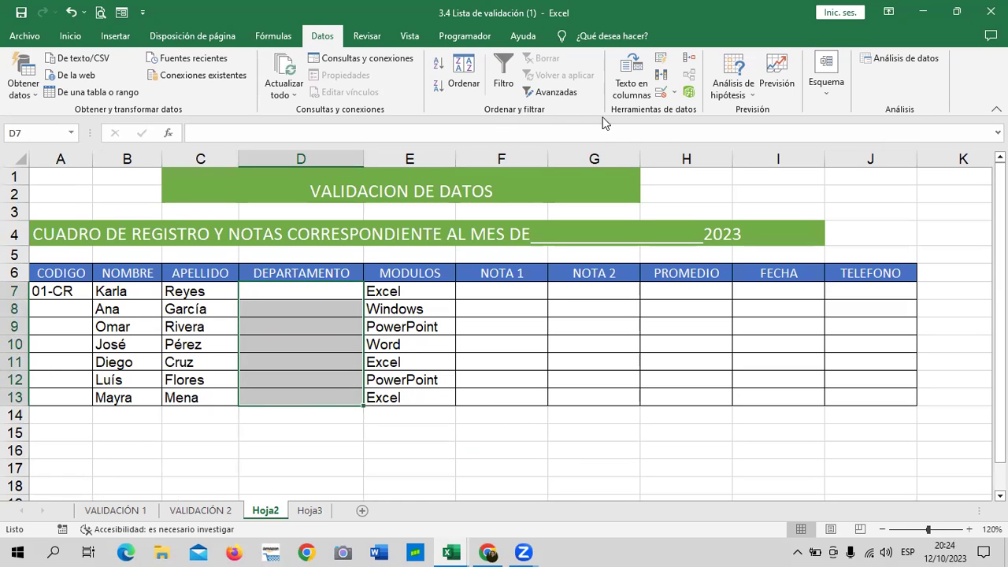
- Give them a List validation sourced from Hoja3!$C$3:$C$9
{"action": "left_click", "coordinate": [660, 96]}
{"action": "left_click", "coordinate": [410, 155]}
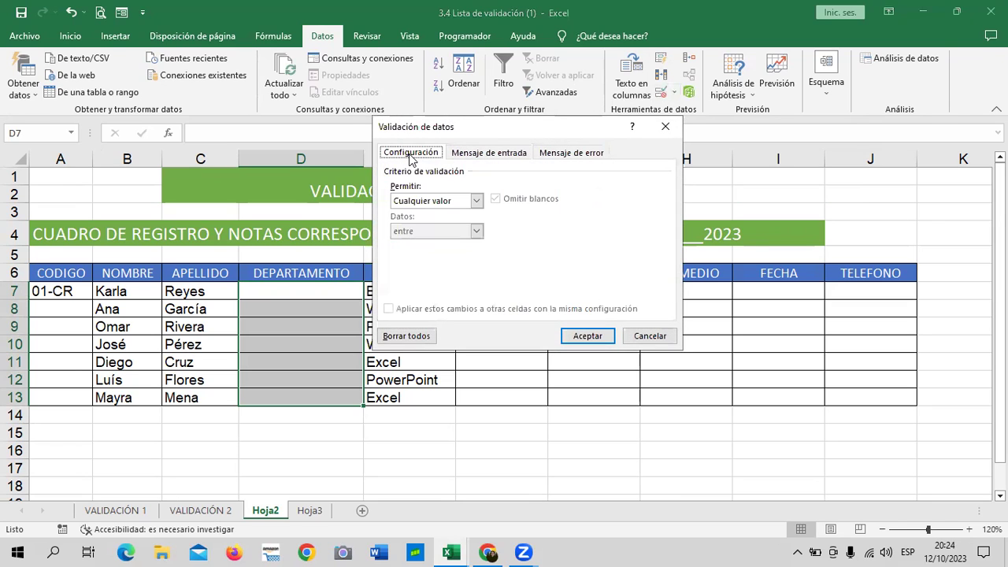
{"action": "left_click", "coordinate": [476, 200]}
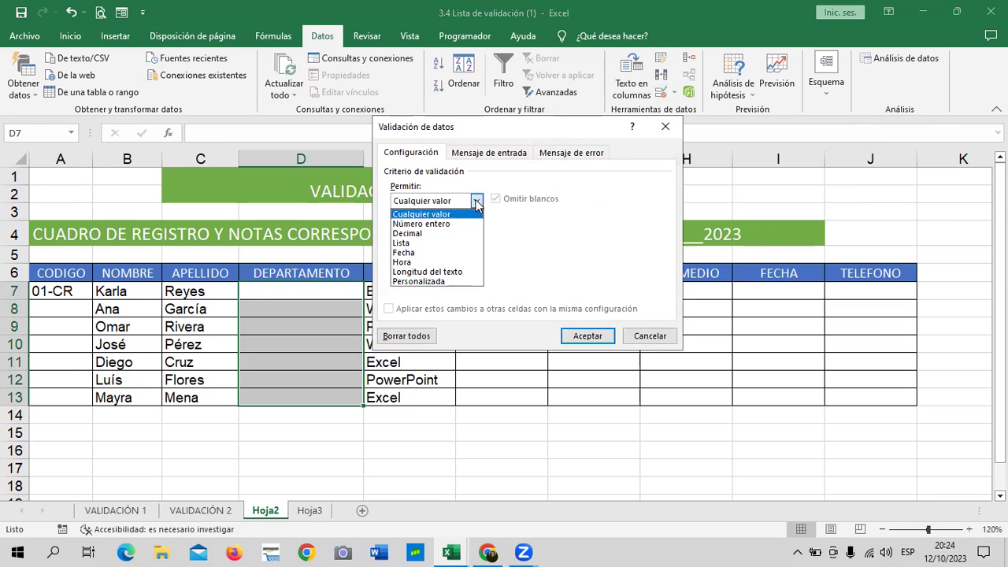
{"action": "left_click", "coordinate": [405, 245]}
{"action": "left_click", "coordinate": [642, 261]}
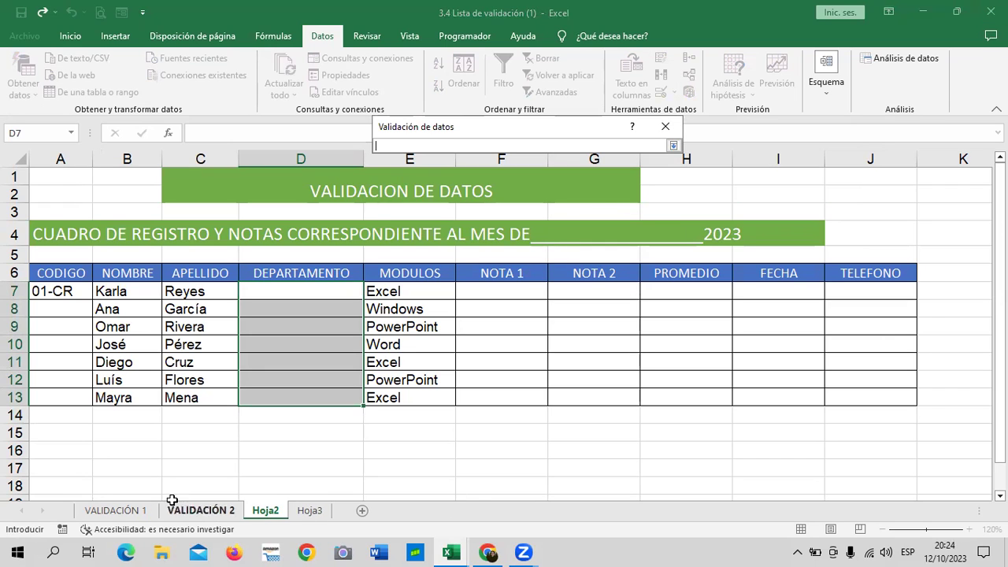
{"action": "left_click", "coordinate": [302, 511]}
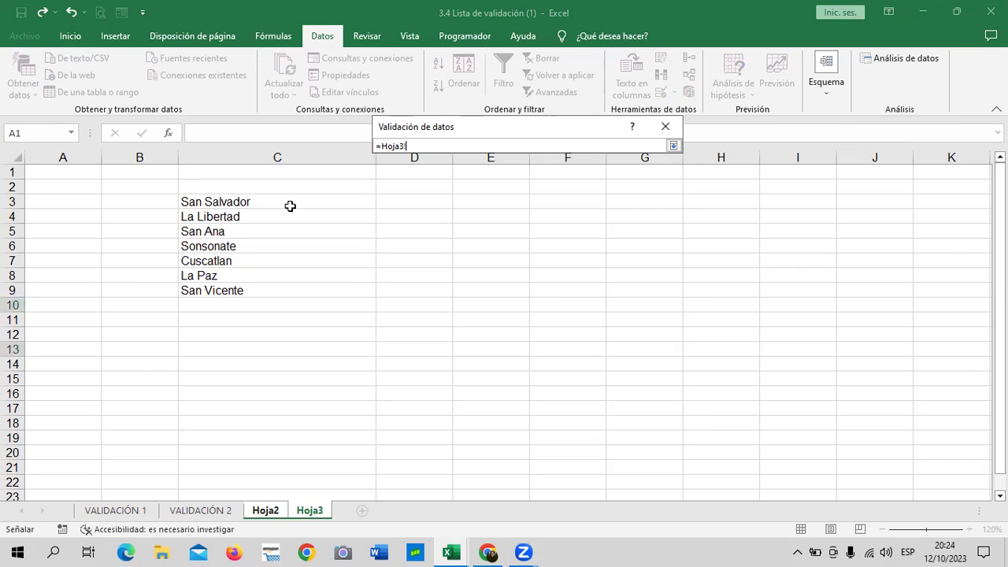
{"action": "left_click_drag", "start_coordinate": [290, 206], "coordinate": [285, 289]}
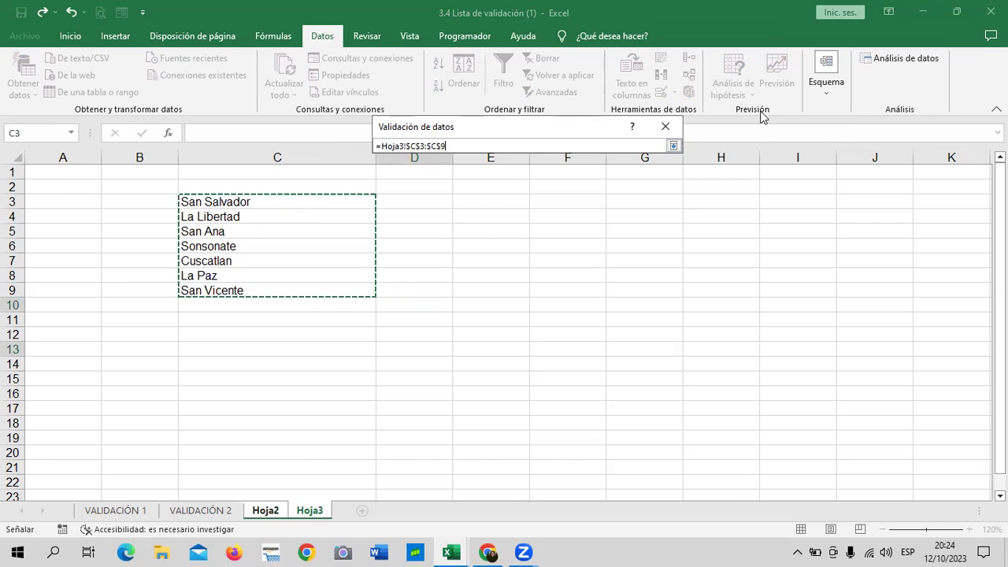
{"action": "left_click", "coordinate": [674, 147]}
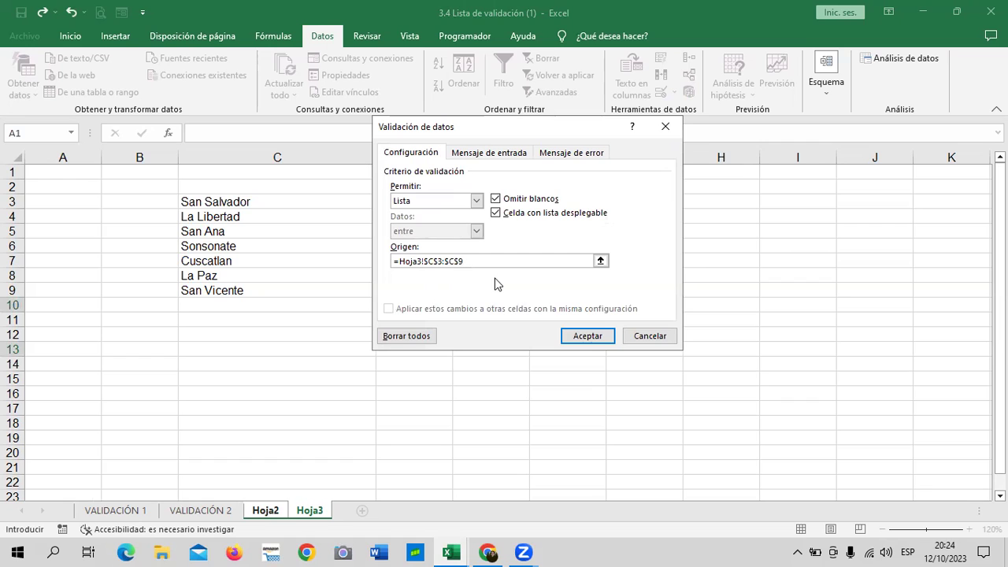
{"action": "left_click", "coordinate": [594, 335]}
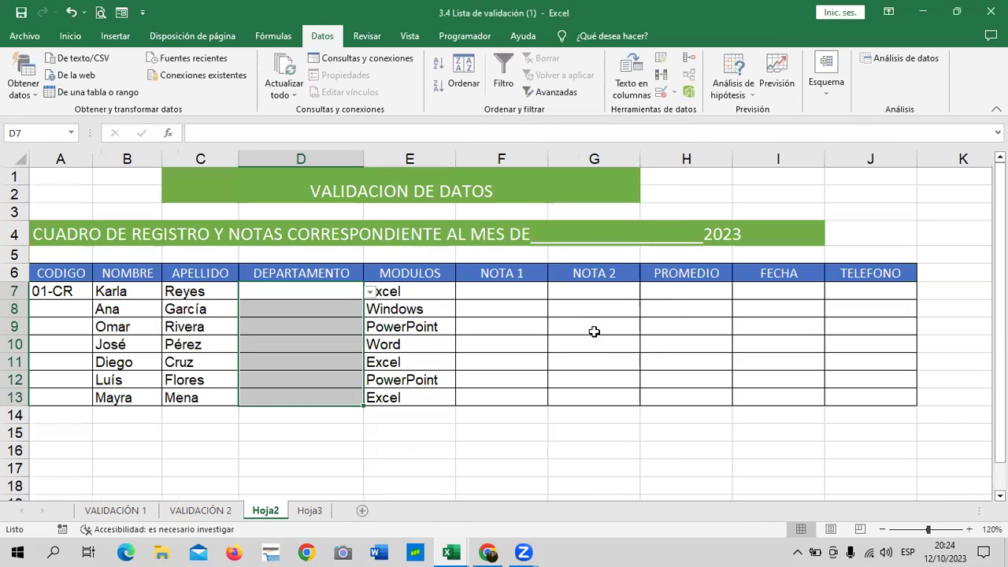
- Choose La Libertad, San Ana and Sonsonate from the dropdowns in D7:D9
{"action": "left_click", "coordinate": [322, 290]}
{"action": "left_click", "coordinate": [369, 293]}
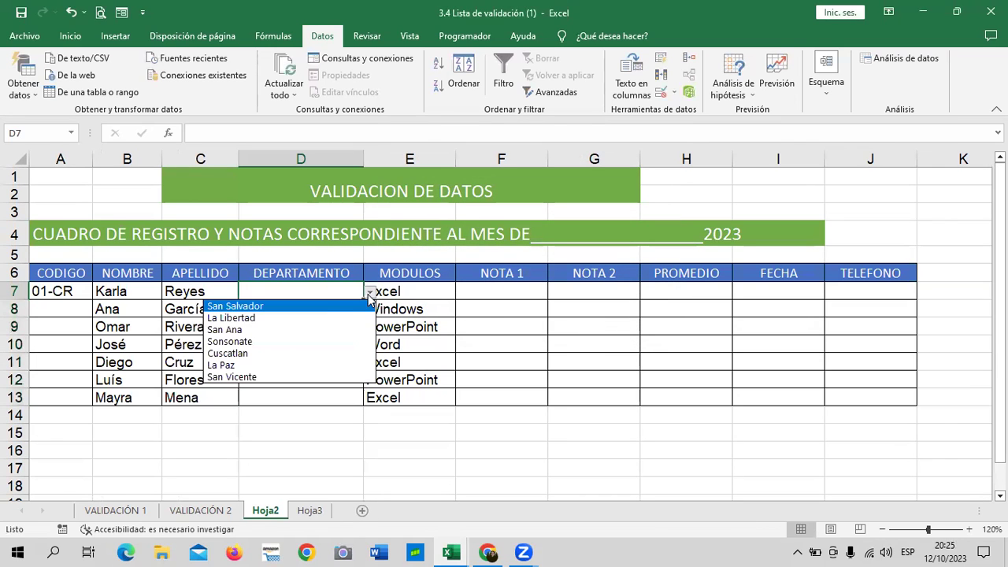
{"action": "left_click", "coordinate": [317, 319]}
{"action": "left_click", "coordinate": [313, 313]}
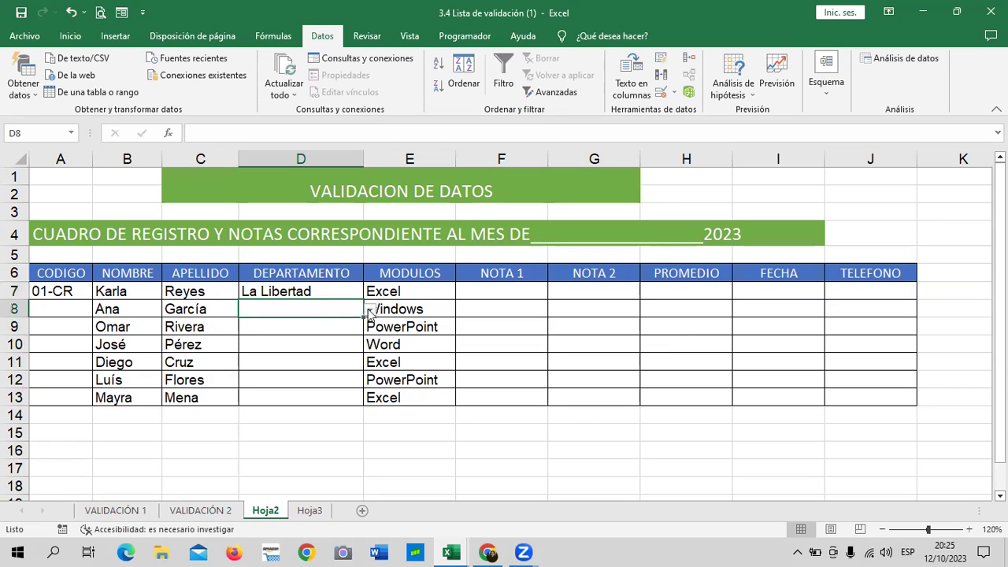
{"action": "left_click", "coordinate": [369, 312]}
{"action": "left_click", "coordinate": [315, 345]}
{"action": "left_click", "coordinate": [354, 328]}
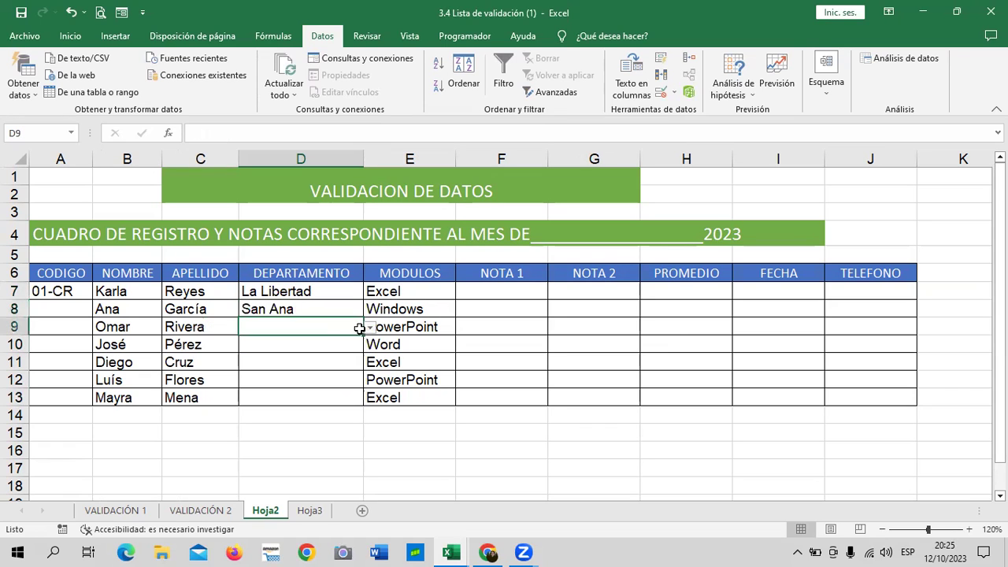
{"action": "left_click", "coordinate": [370, 328]}
{"action": "left_click", "coordinate": [302, 375]}
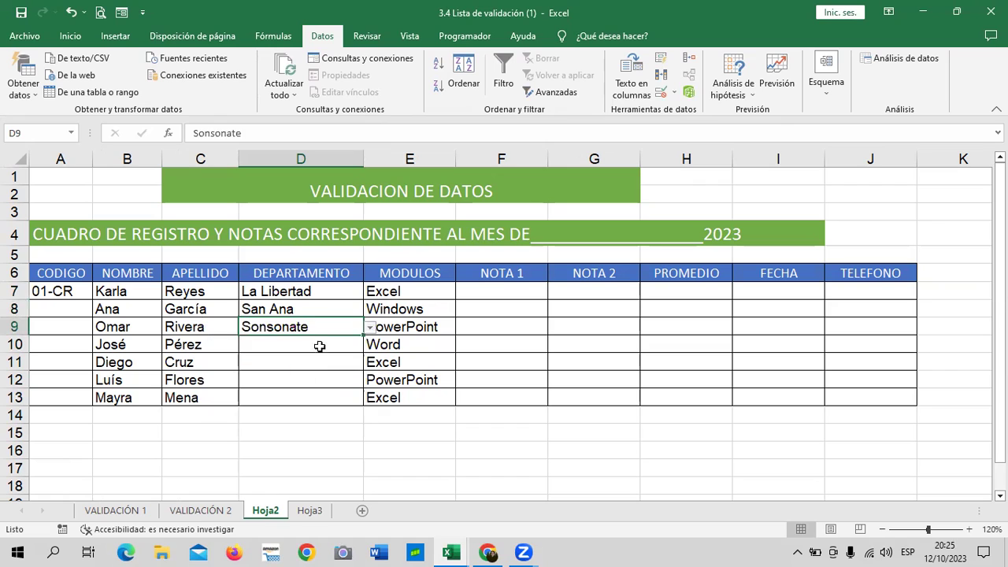
- Choose Cuscatlan, San Vicente, San Salvador and La Libertad for D10:D13
{"action": "left_click", "coordinate": [320, 346]}
{"action": "left_click", "coordinate": [369, 345]}
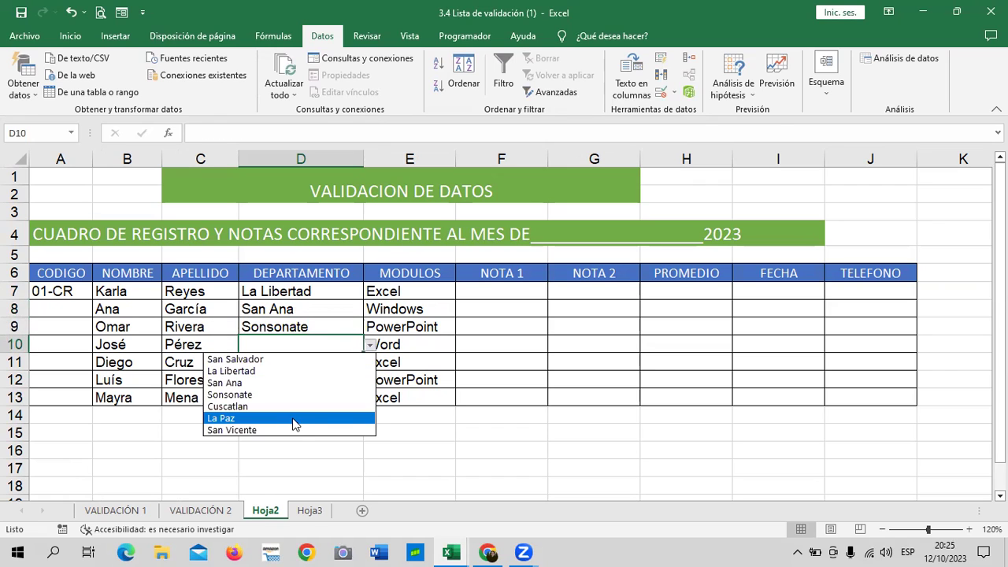
{"action": "left_click", "coordinate": [294, 407]}
{"action": "left_click", "coordinate": [313, 362]}
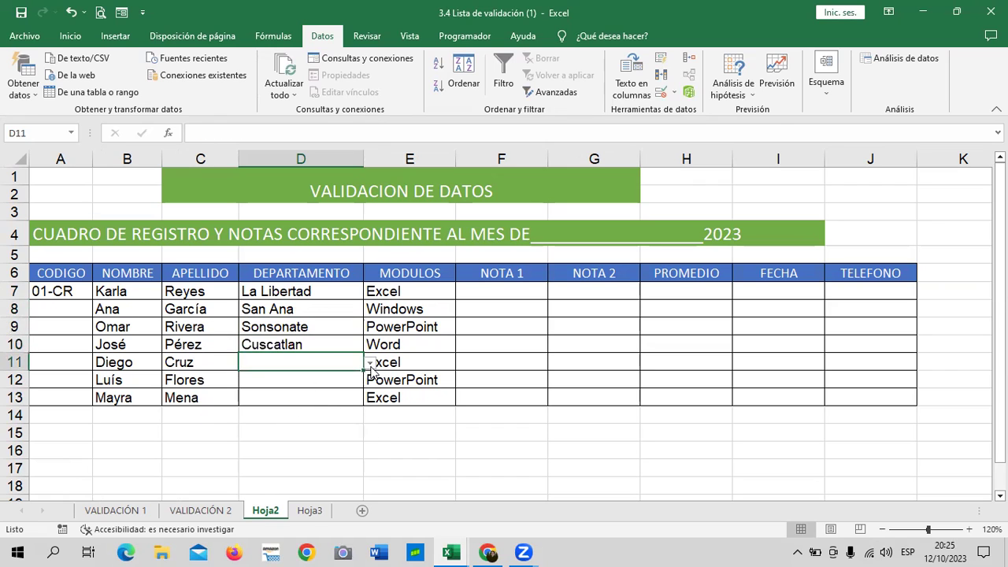
{"action": "left_click", "coordinate": [369, 364]}
{"action": "left_click", "coordinate": [293, 450]}
{"action": "left_click", "coordinate": [320, 377]}
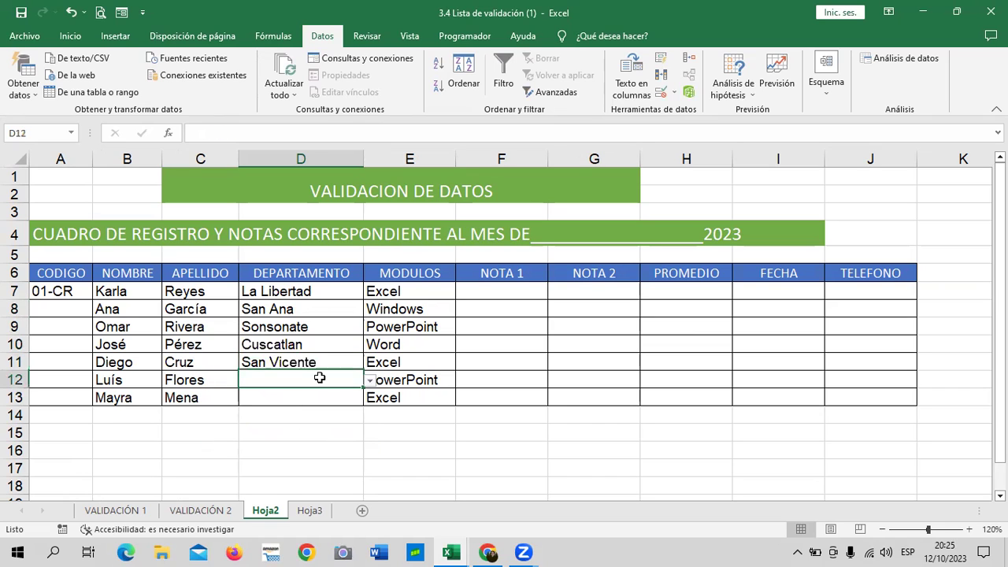
{"action": "left_click", "coordinate": [369, 381]}
{"action": "left_click", "coordinate": [344, 393]}
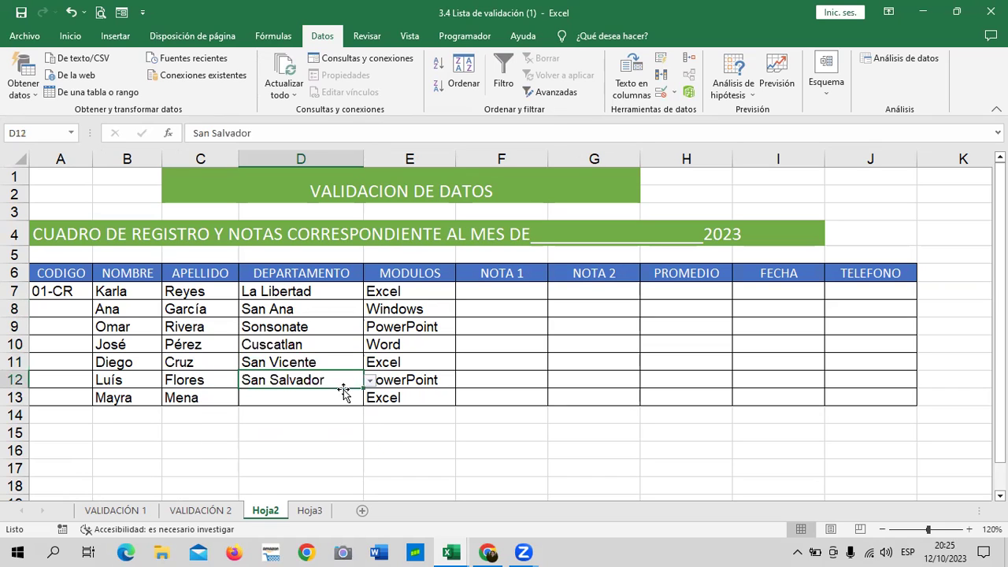
{"action": "left_click", "coordinate": [352, 397]}
{"action": "left_click", "coordinate": [370, 399]}
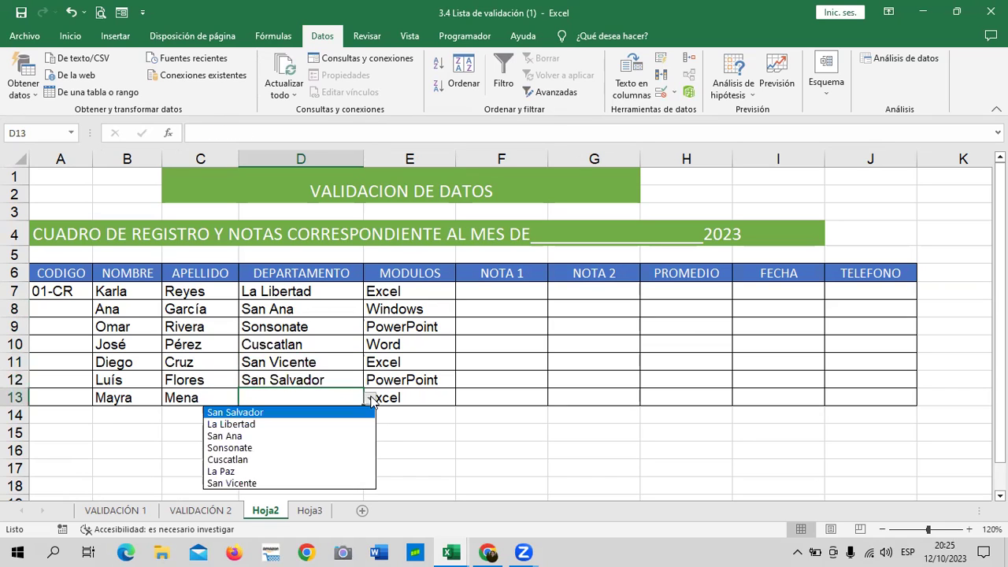
{"action": "left_click", "coordinate": [316, 427]}
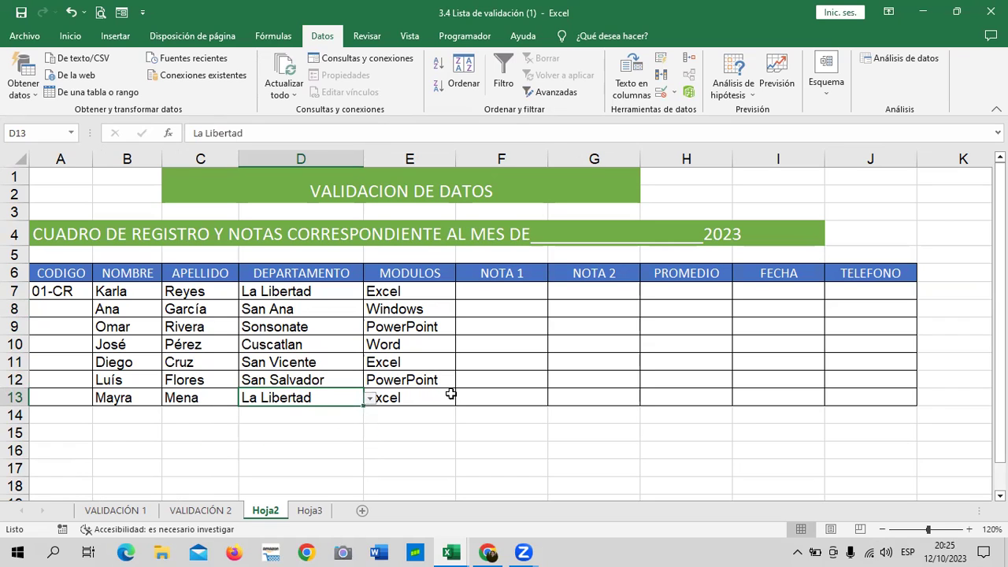
- Check the module input messages and department dropdowns on E7, E8, E10, D7 and D10
{"action": "left_click_drag", "start_coordinate": [583, 344], "coordinate": [576, 355]}
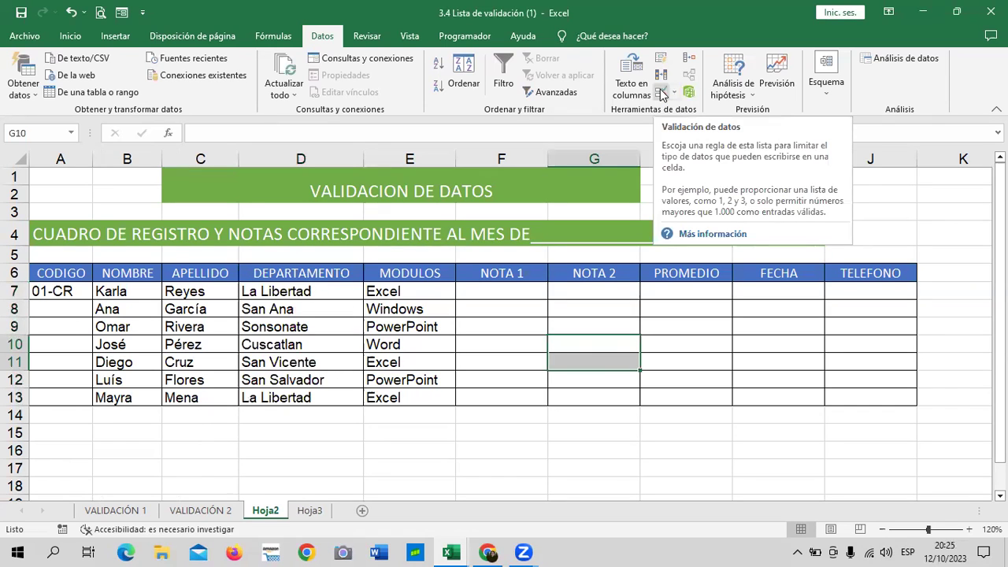
{"action": "left_click", "coordinate": [520, 312]}
{"action": "left_click", "coordinate": [417, 291]}
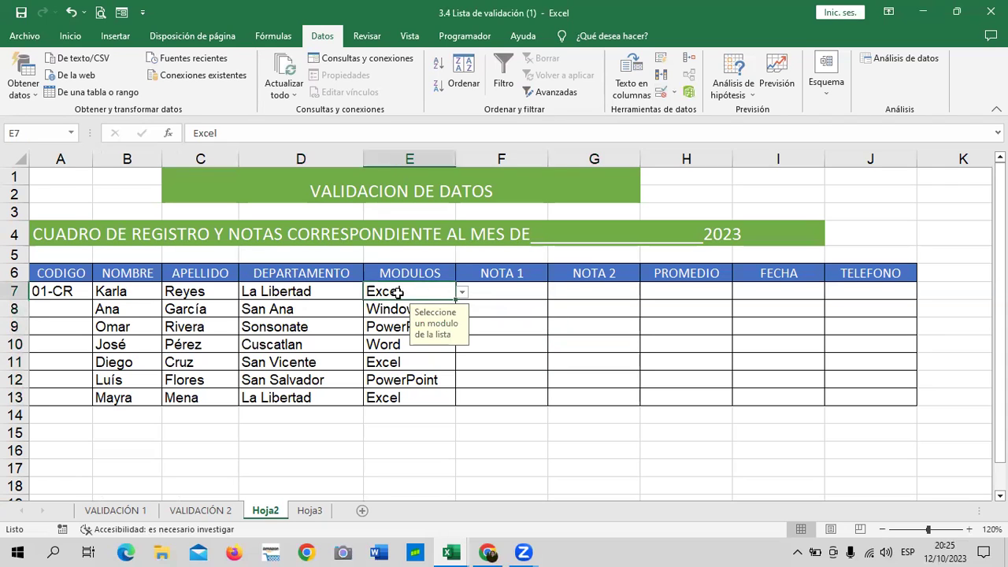
{"action": "left_click", "coordinate": [322, 289]}
{"action": "left_click", "coordinate": [438, 315]}
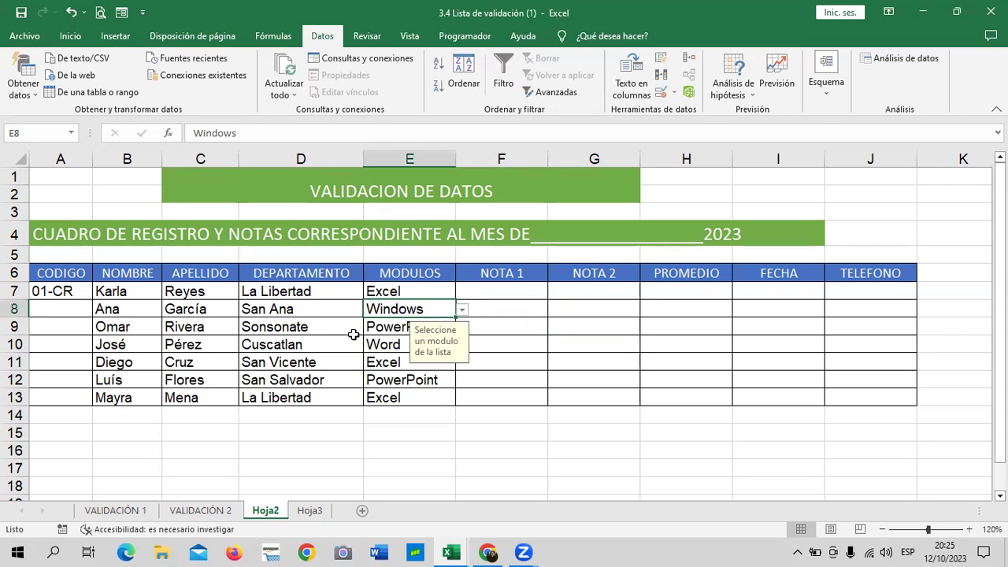
{"action": "left_click", "coordinate": [324, 341]}
{"action": "left_click", "coordinate": [445, 344]}
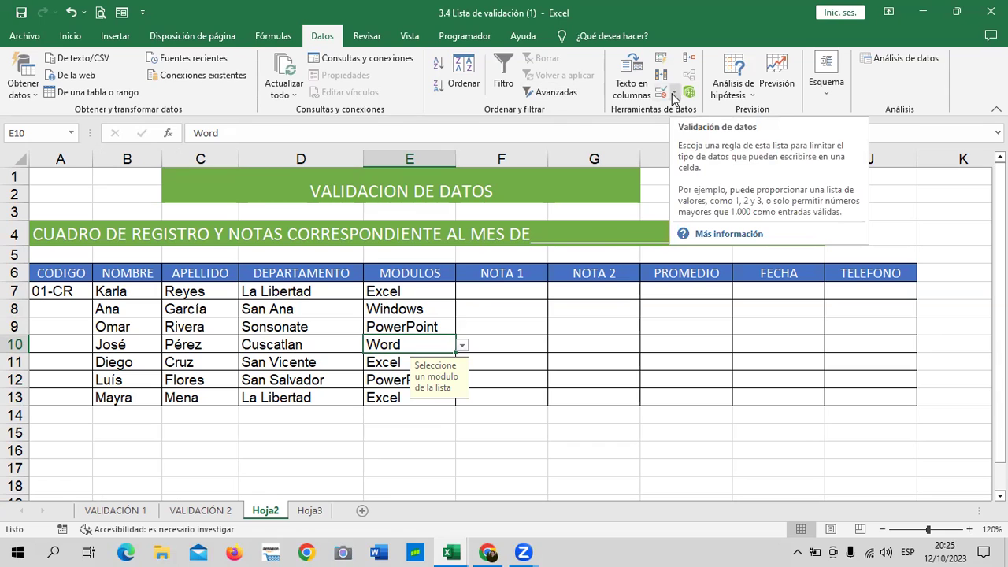
{"action": "left_click", "coordinate": [596, 378]}
{"action": "left_click", "coordinate": [508, 293]}
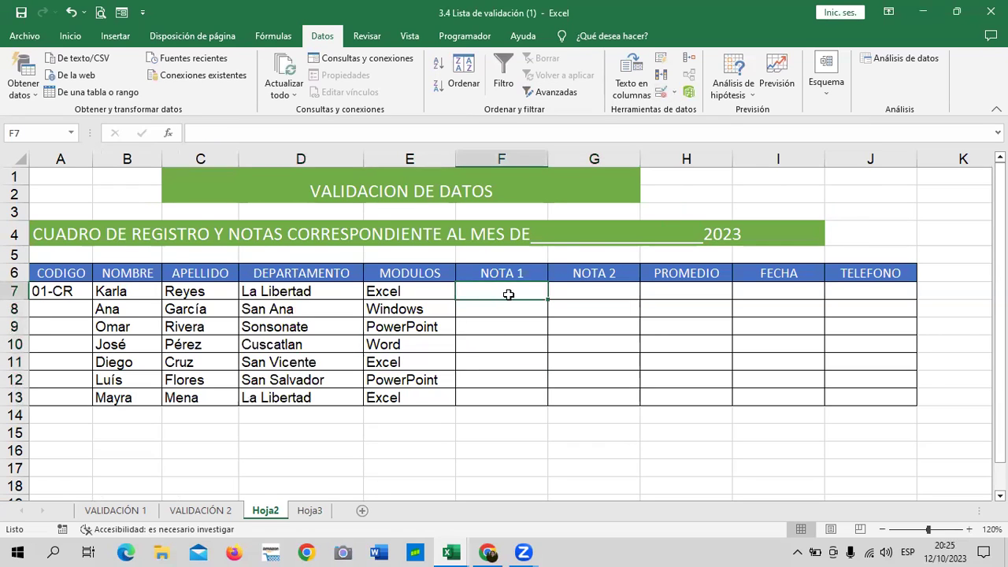
{"action": "left_click", "coordinate": [701, 323]}
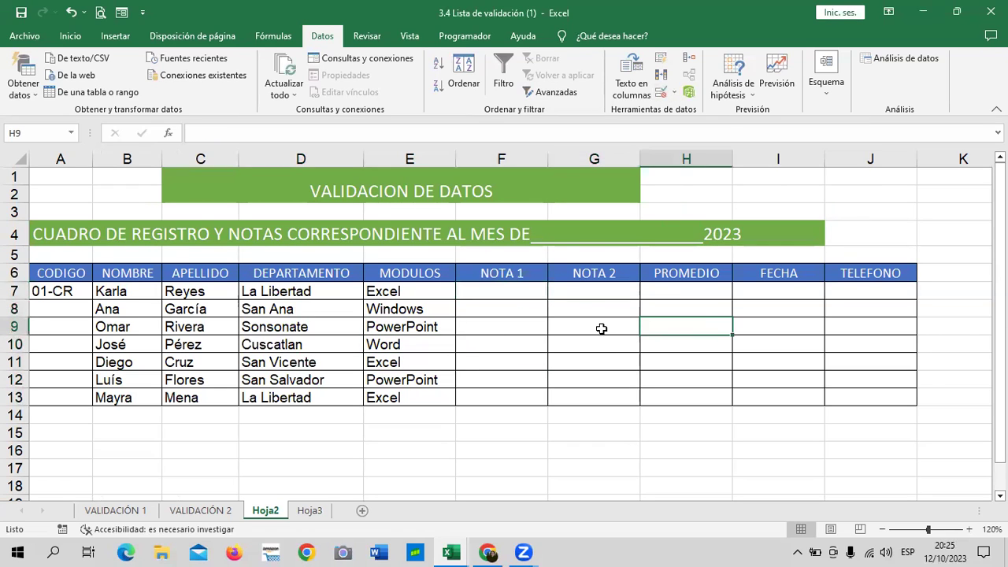
- Start a whole-number validation rule on F7:G13, which rejects the decimal minimum grade
{"action": "left_click_drag", "start_coordinate": [501, 291], "coordinate": [600, 387]}
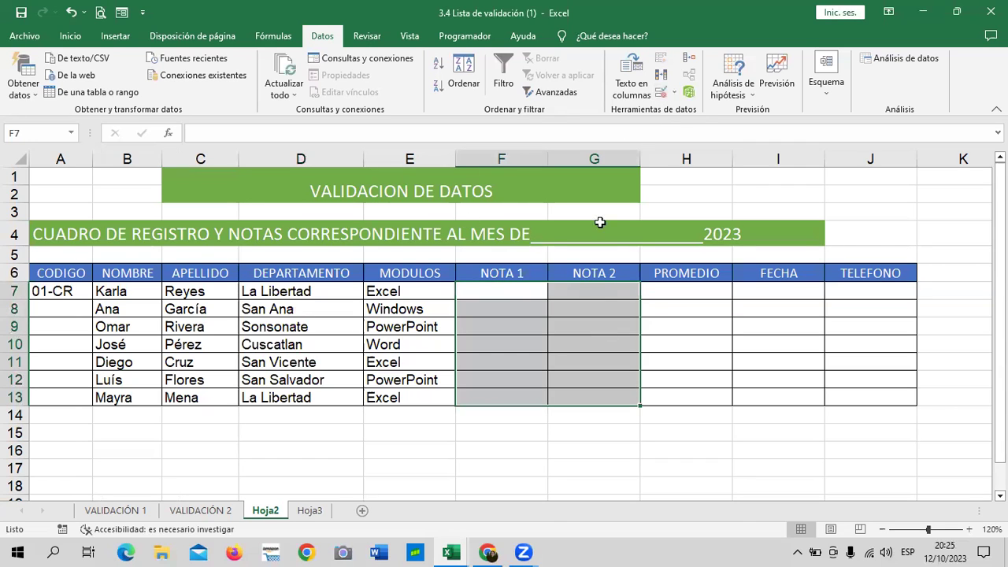
{"action": "left_click", "coordinate": [661, 92]}
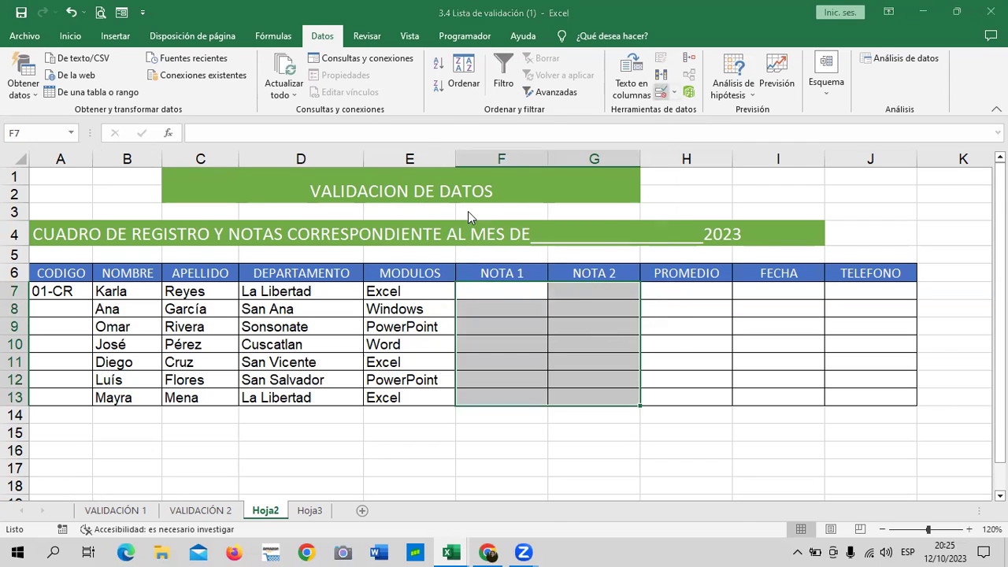
{"action": "left_click", "coordinate": [476, 201]}
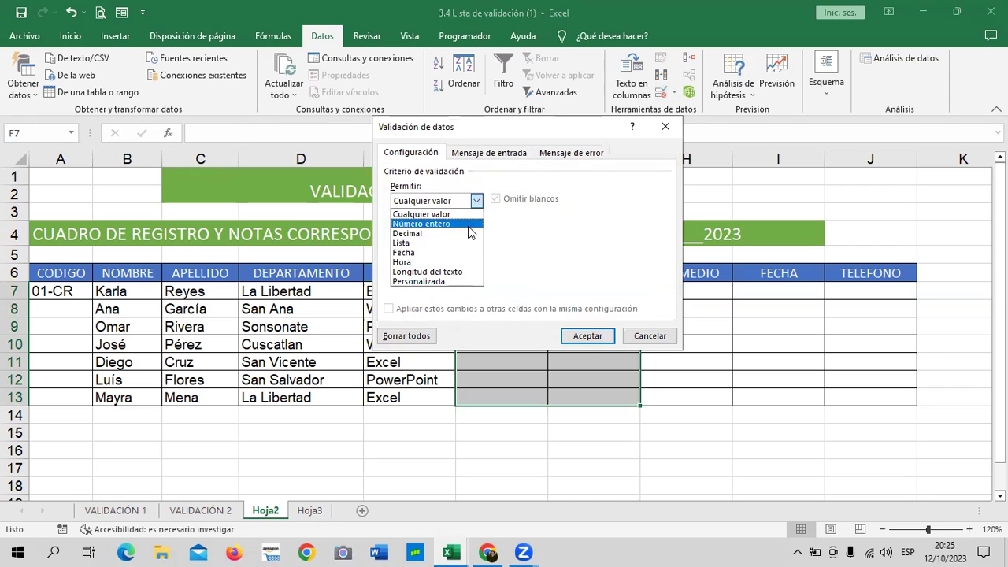
{"action": "left_click", "coordinate": [470, 225]}
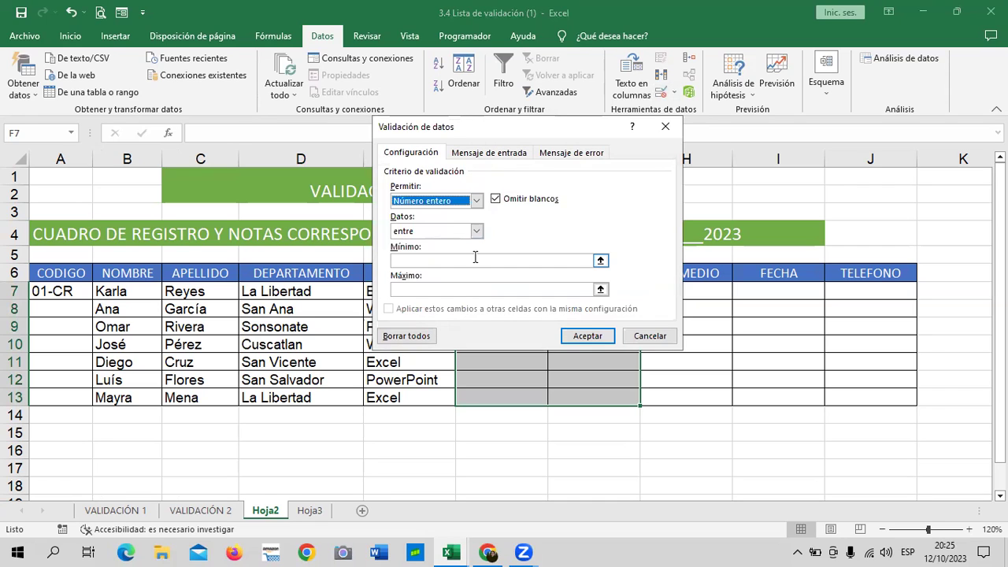
{"action": "left_click", "coordinate": [531, 262]}
{"action": "left_click", "coordinate": [478, 291]}
{"action": "type", "text": "10"}
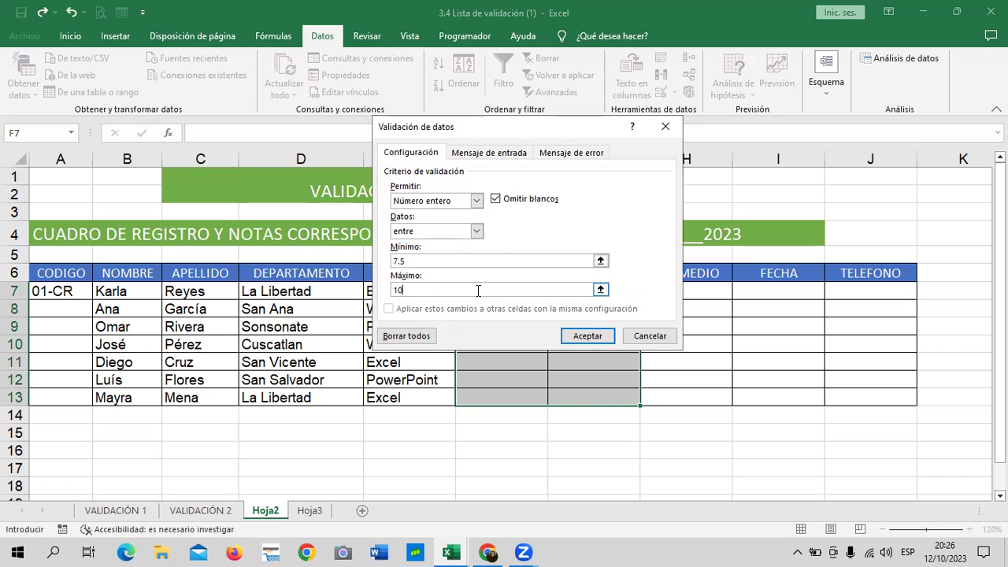
{"action": "left_click", "coordinate": [512, 151]}
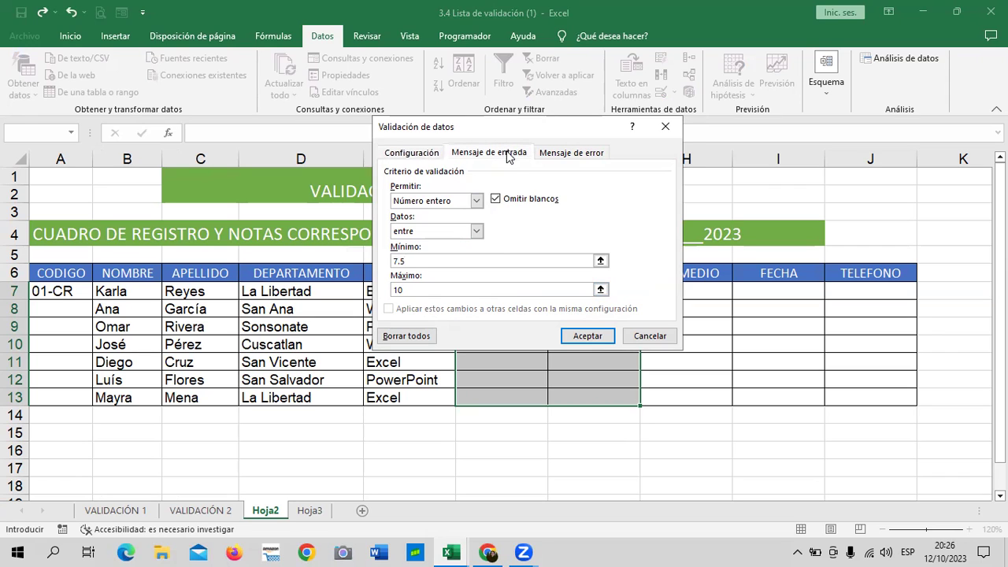
{"action": "left_click", "coordinate": [511, 317]}
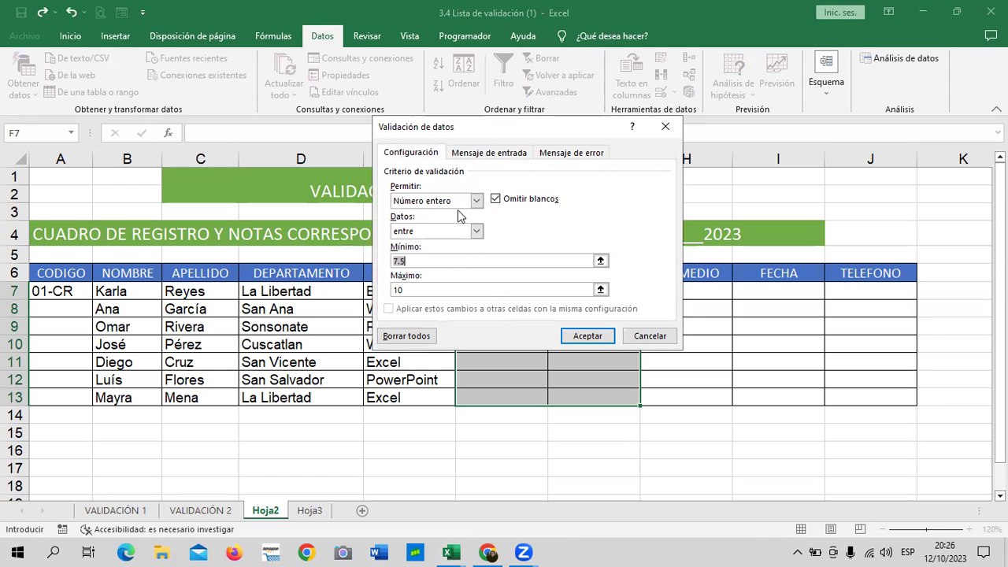
{"action": "left_click", "coordinate": [431, 262]}
- Switch the grade rule to Decimal between a minimum of 7.5 and a maximum of 10
{"action": "left_click", "coordinate": [476, 200]}
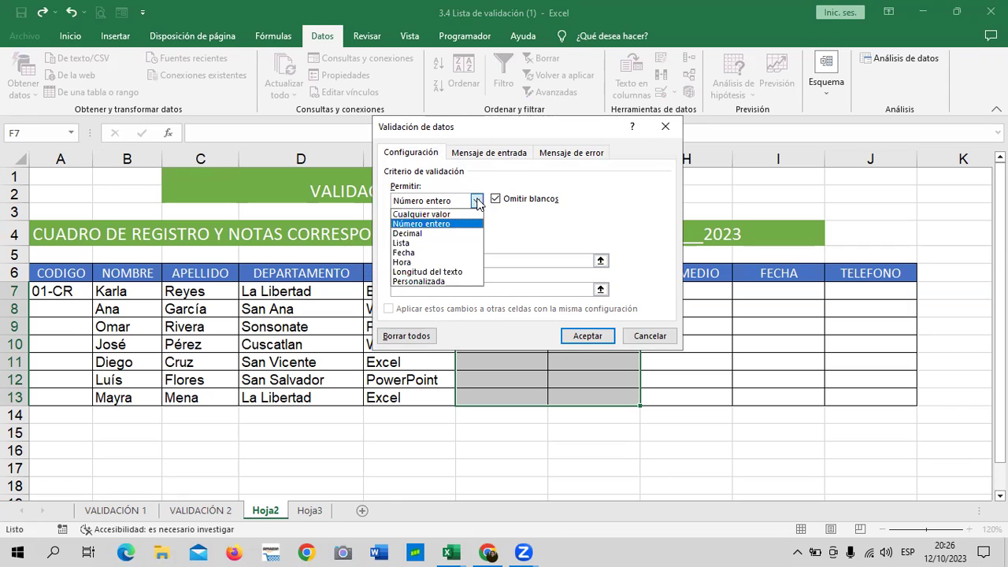
{"action": "left_click", "coordinate": [421, 234]}
{"action": "left_click", "coordinate": [448, 260]}
{"action": "type", "text": "7."}
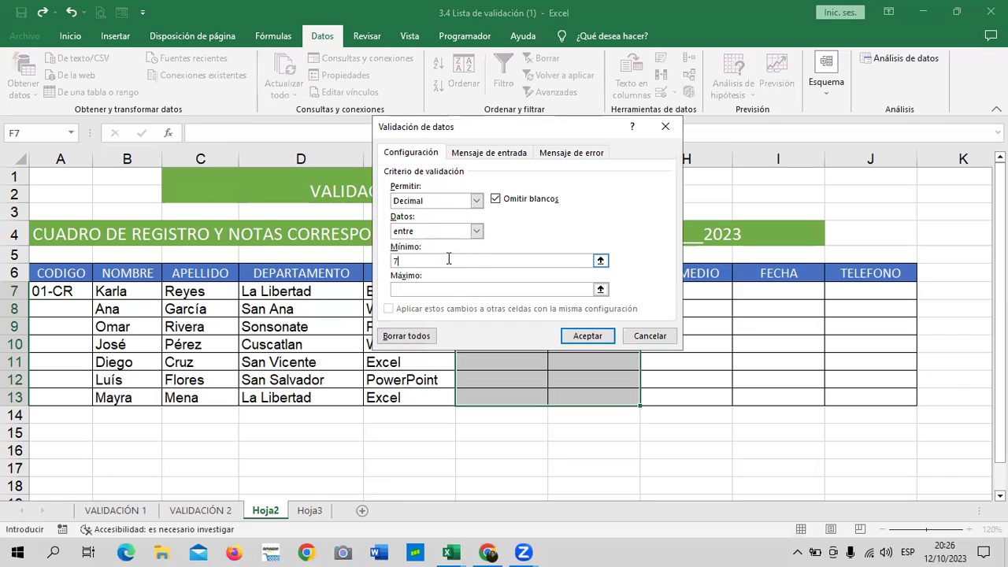
{"action": "type", "text": "5"}
{"action": "left_click", "coordinate": [442, 288]}
- Add the input message 'Nota minima 7.5', apply the rule, and check it on a NOTA 1 cell
{"action": "left_click", "coordinate": [489, 153]}
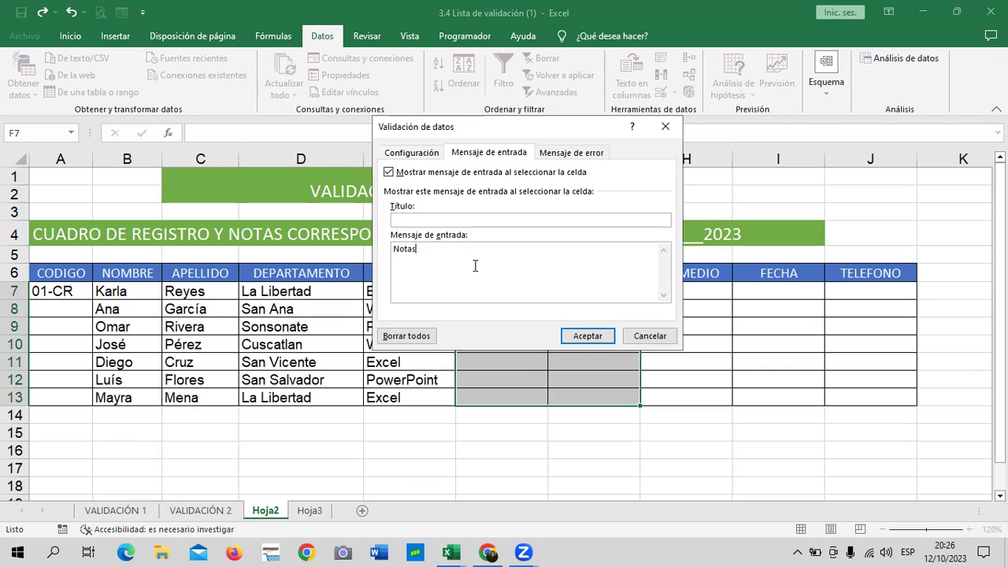
{"action": "type", "text": "inima 7.5"}
{"action": "left_click", "coordinate": [588, 336]}
{"action": "left_click", "coordinate": [693, 339]}
{"action": "left_click", "coordinate": [514, 292]}
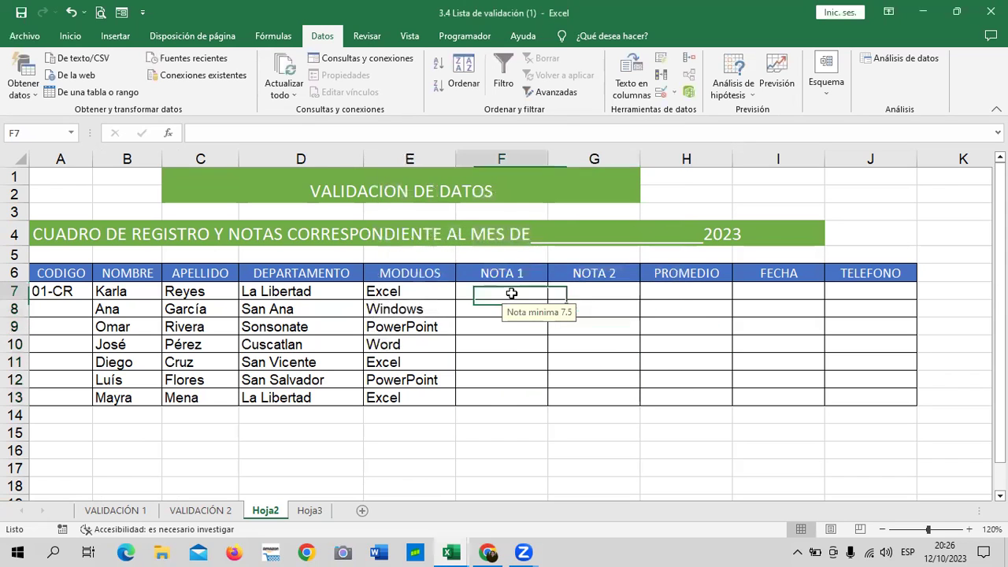
{"action": "left_click", "coordinate": [511, 344]}
{"action": "left_click", "coordinate": [508, 380]}
{"action": "left_click", "coordinate": [504, 402]}
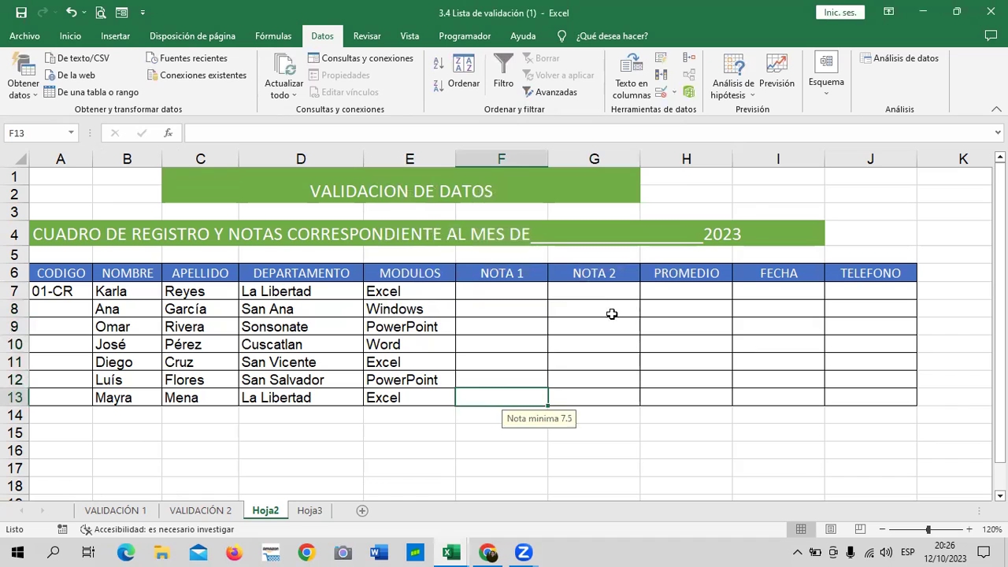
{"action": "left_click", "coordinate": [603, 296]}
{"action": "left_click", "coordinate": [579, 312]}
{"action": "left_click", "coordinate": [574, 329]}
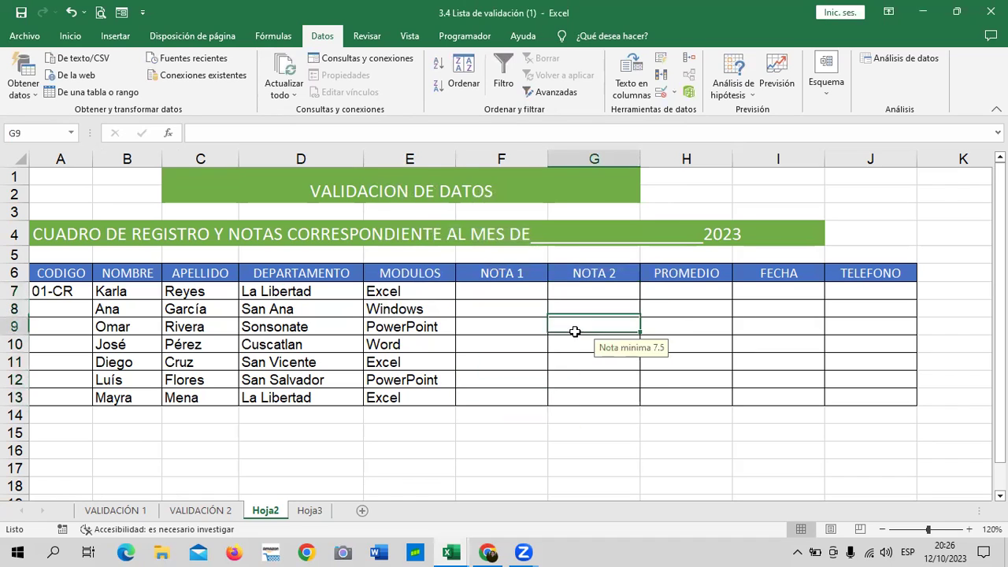
{"action": "left_click", "coordinate": [573, 361]}
{"action": "left_click", "coordinate": [573, 394]}
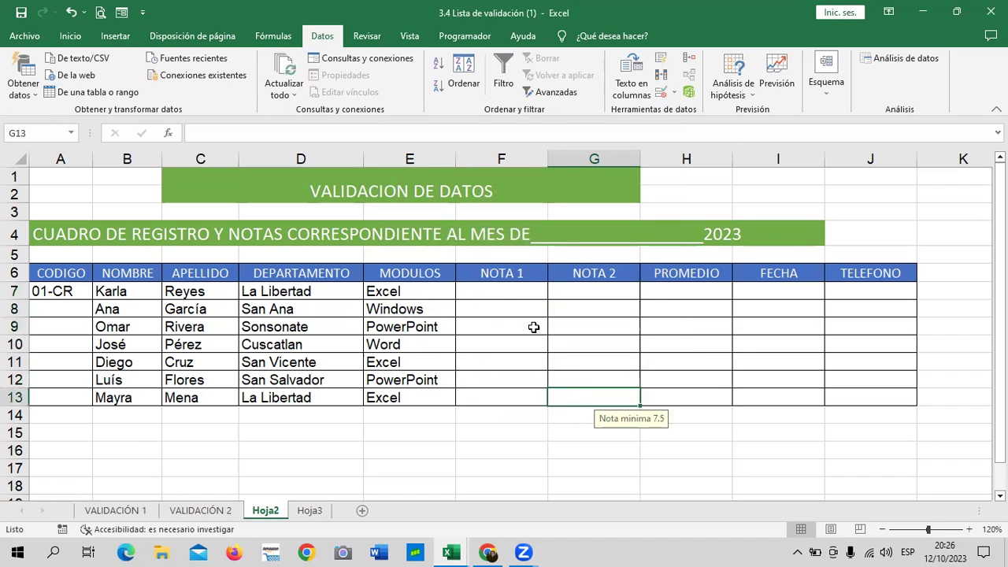
{"action": "left_click", "coordinate": [504, 289]}
{"action": "type", "text": "7"}
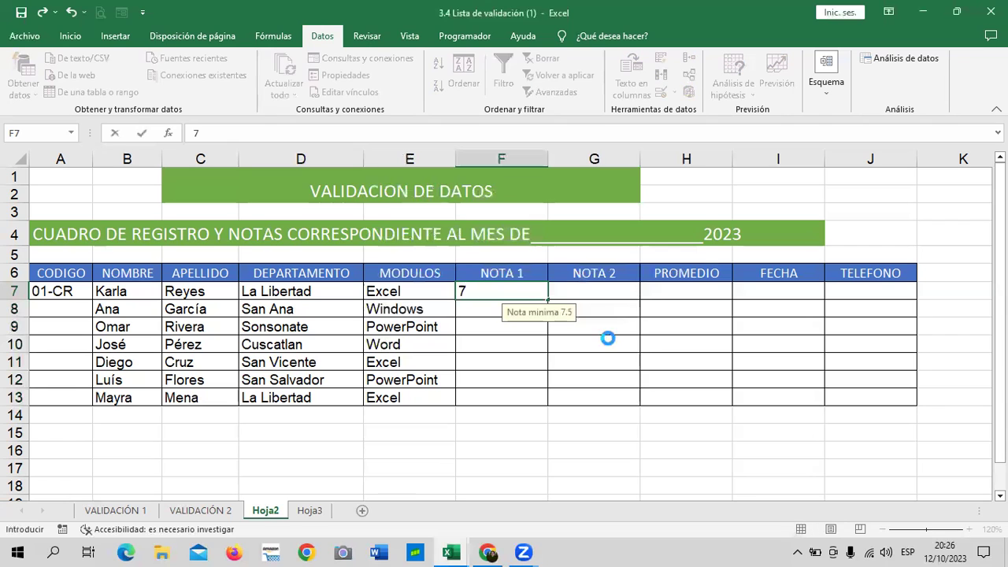
{"action": "key", "text": "Return"}
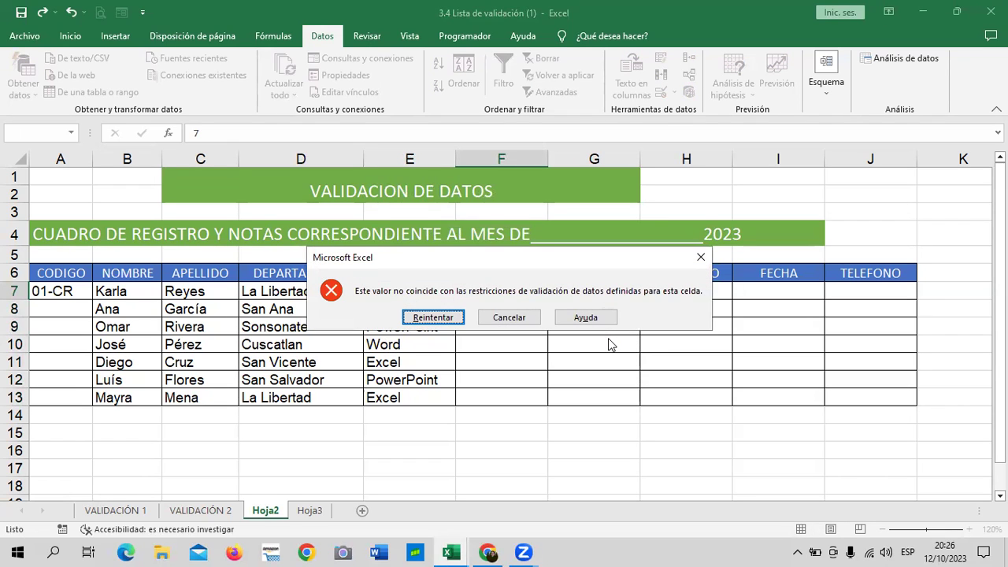
{"action": "left_click", "coordinate": [509, 317]}
{"action": "left_click", "coordinate": [653, 326]}
{"action": "left_click", "coordinate": [522, 292]}
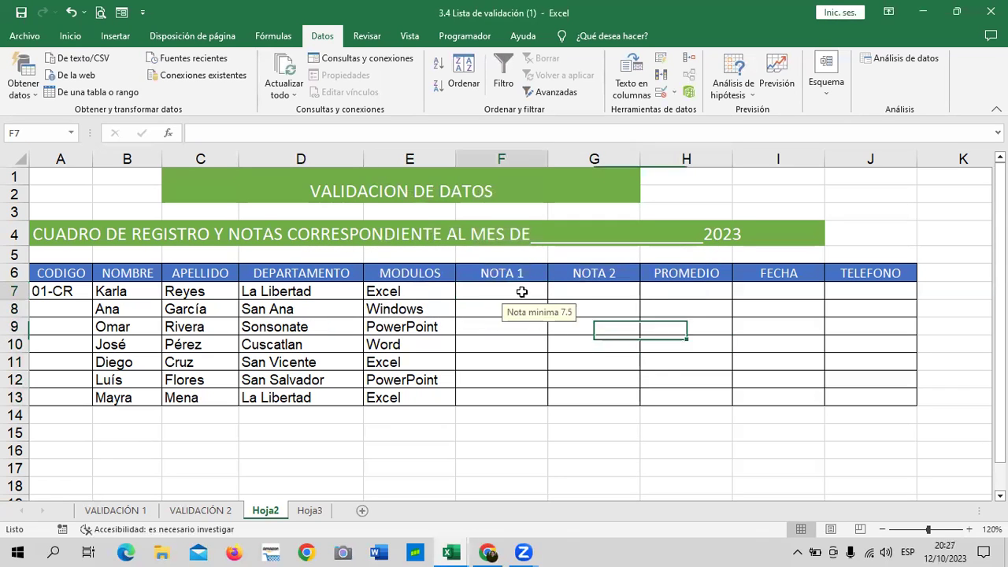
{"action": "left_click_drag", "start_coordinate": [521, 292], "coordinate": [584, 389]}
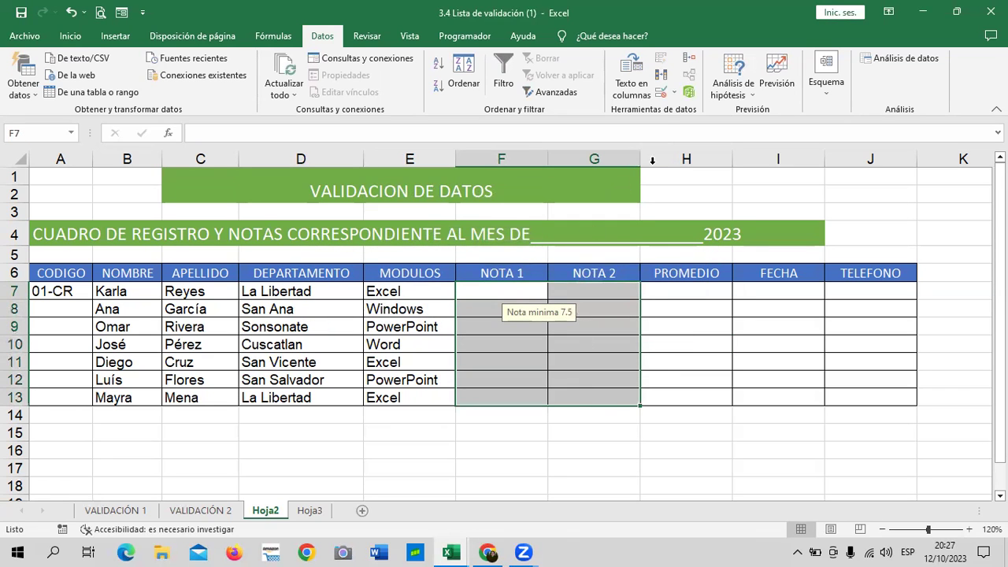
- Change the grade rule's error alert style to Advertencia
{"action": "left_click", "coordinate": [662, 94]}
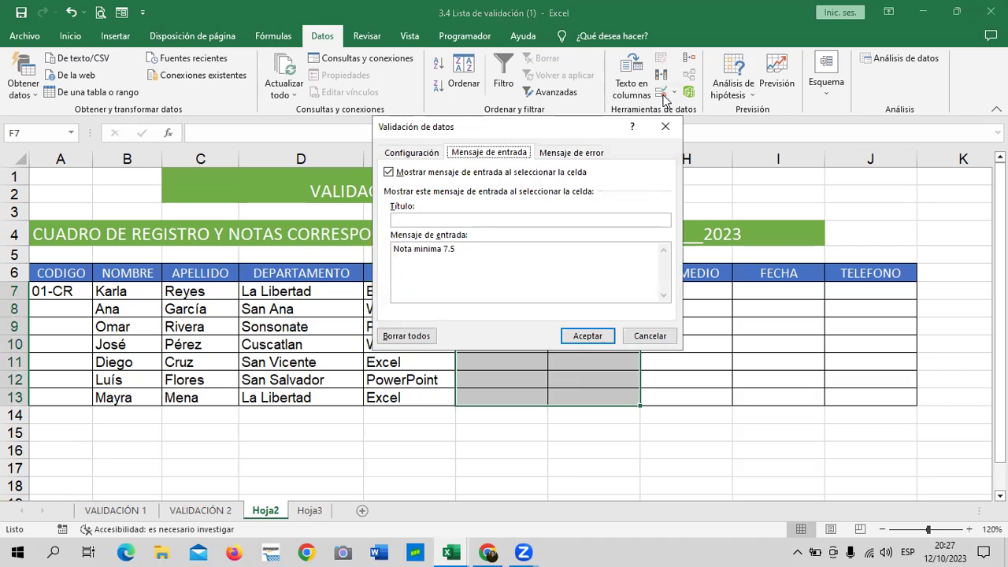
{"action": "left_click", "coordinate": [578, 157]}
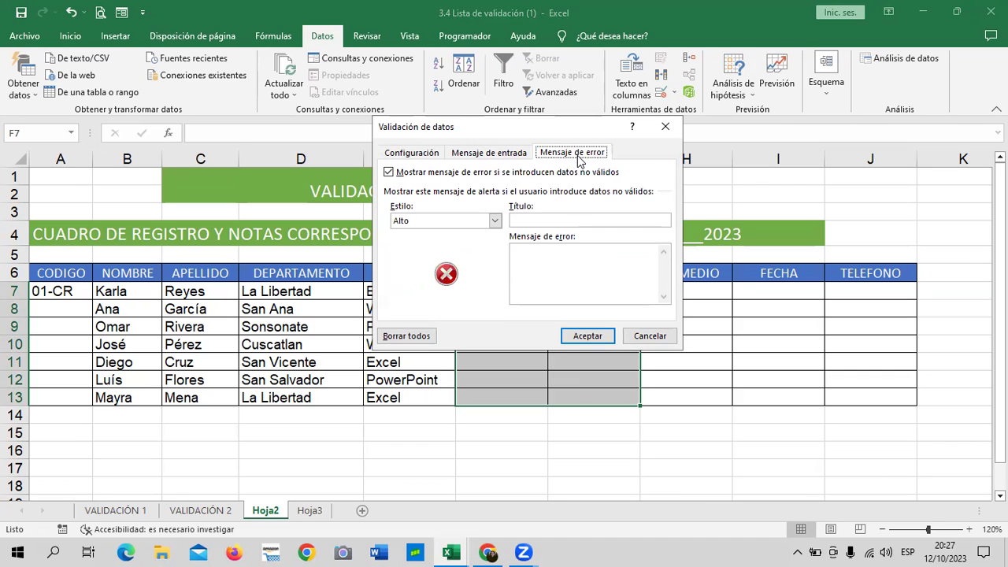
{"action": "left_click", "coordinate": [494, 221]}
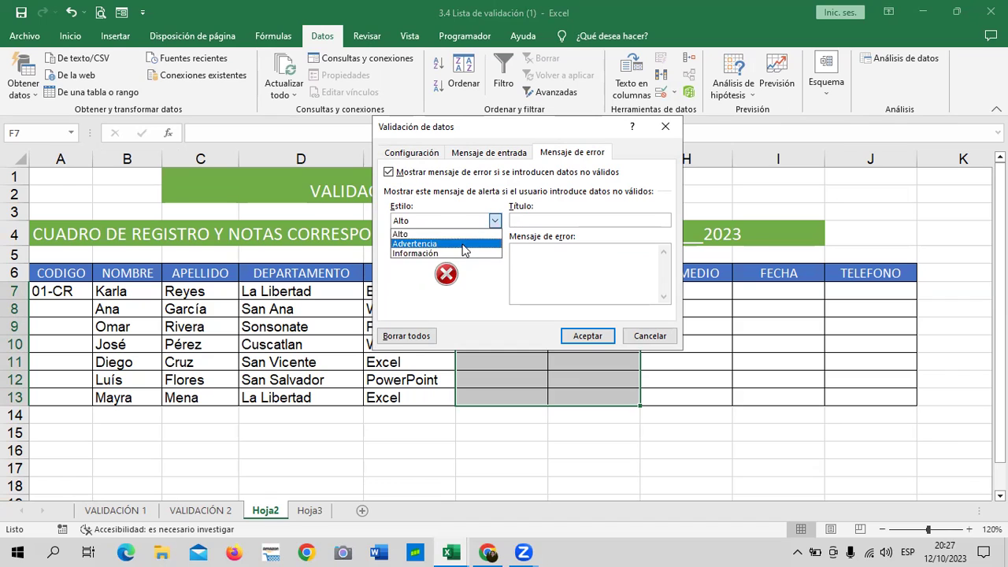
{"action": "left_click", "coordinate": [463, 244]}
{"action": "left_click", "coordinate": [587, 336]}
{"action": "left_click", "coordinate": [662, 344]}
- Enter a grade of 6 in F7 and accept it despite the warning
{"action": "left_click", "coordinate": [524, 290]}
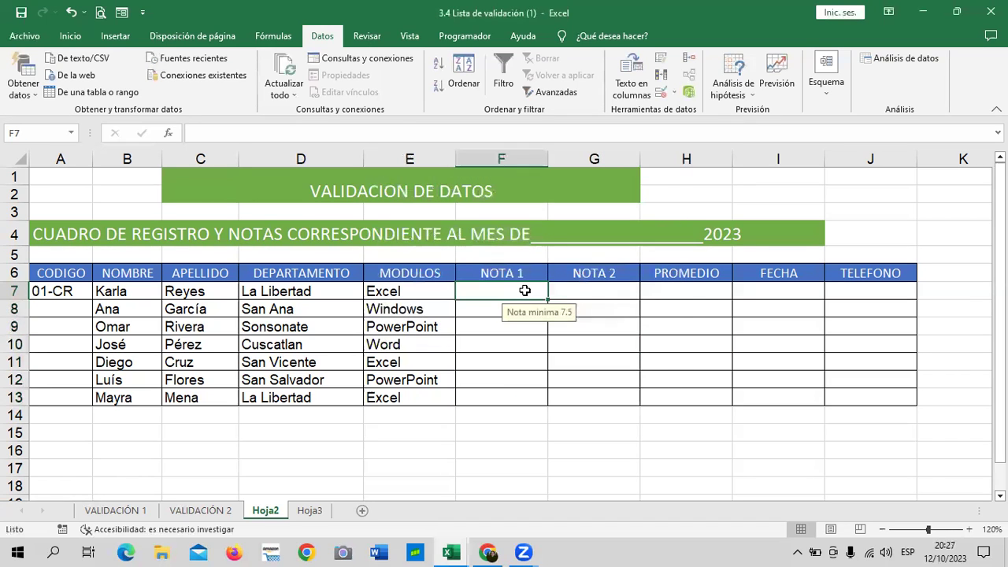
{"action": "type", "text": "6"}
{"action": "key", "text": "Return"}
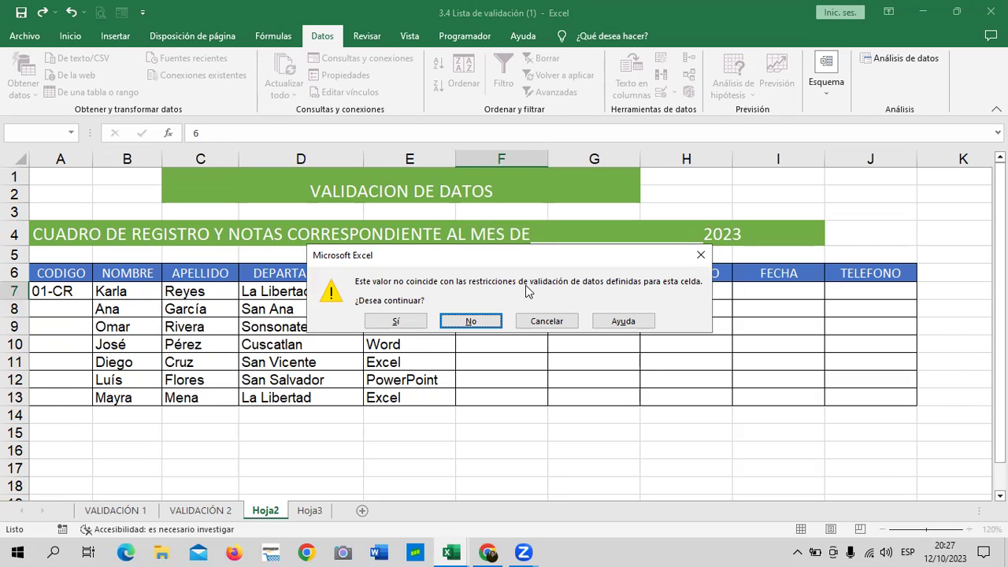
{"action": "left_click", "coordinate": [409, 322]}
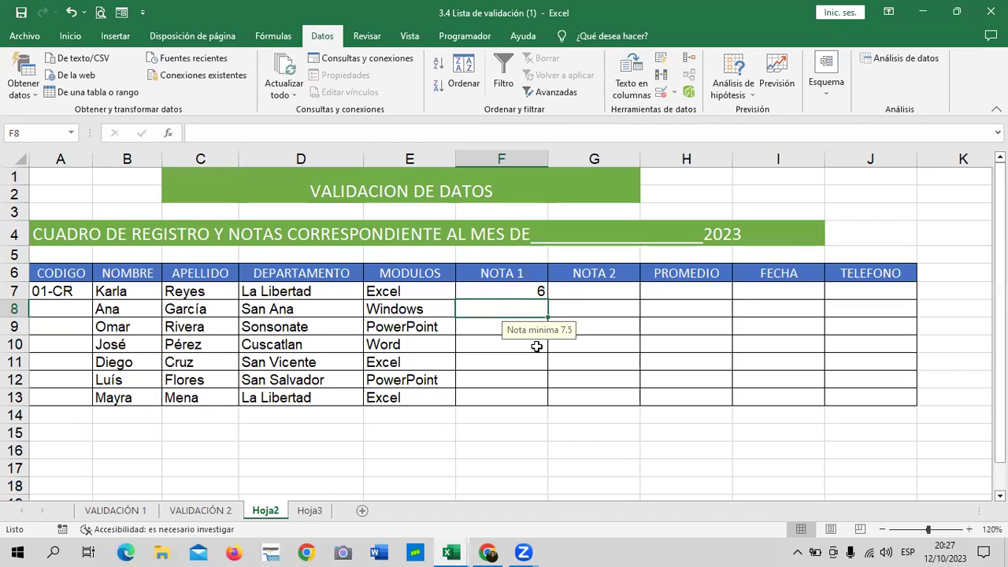
- Enter NOTA 1 grades 7, 8, 9, 10, 8, 9 in F8:F13, keeping the 7 despite the warning
{"action": "type", "text": "7"}
{"action": "key", "text": "Return"}
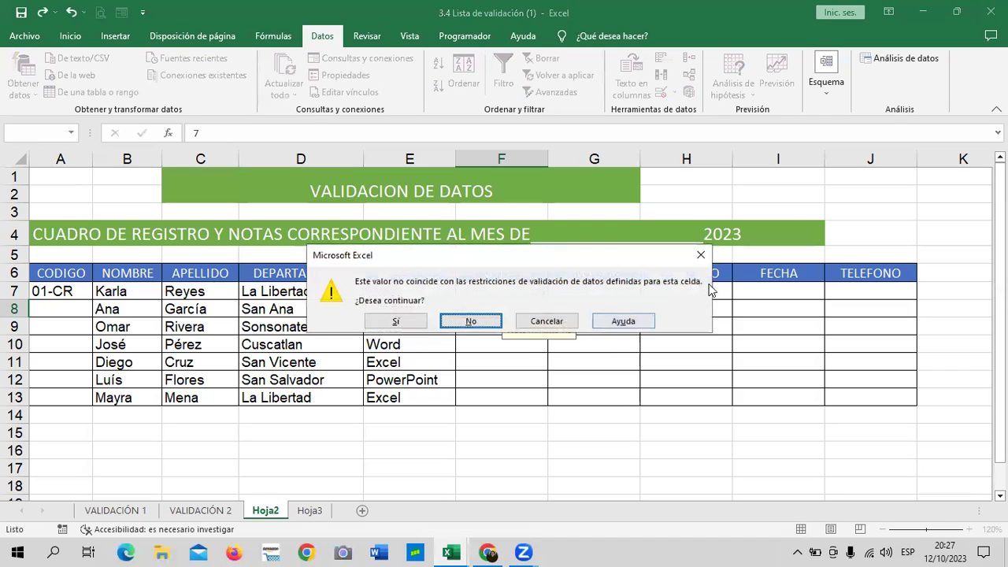
{"action": "left_click", "coordinate": [396, 321]}
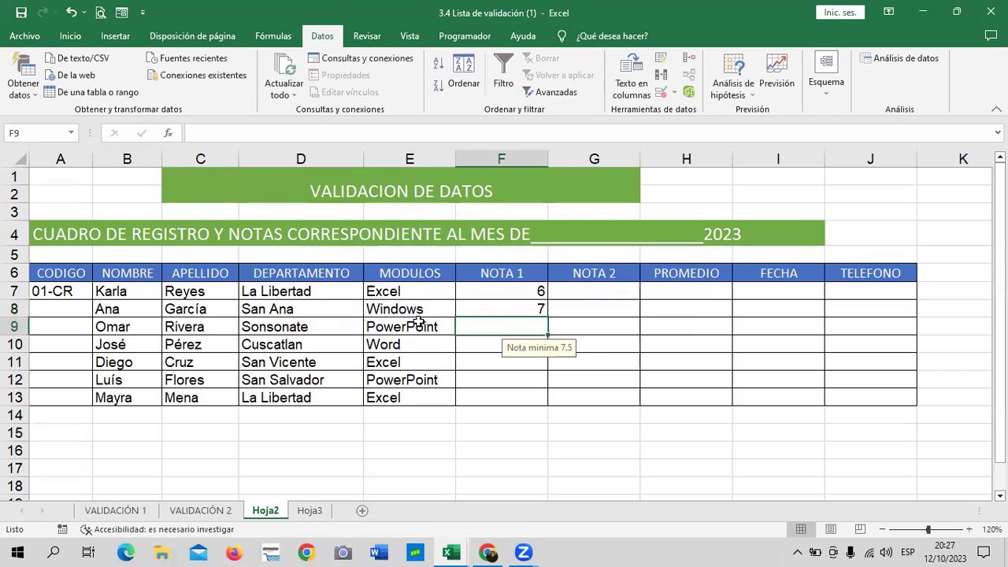
{"action": "type", "text": "8"}
{"action": "key", "text": "Return"}
{"action": "type", "text": "9"}
{"action": "key", "text": "Return"}
{"action": "type", "text": "10"}
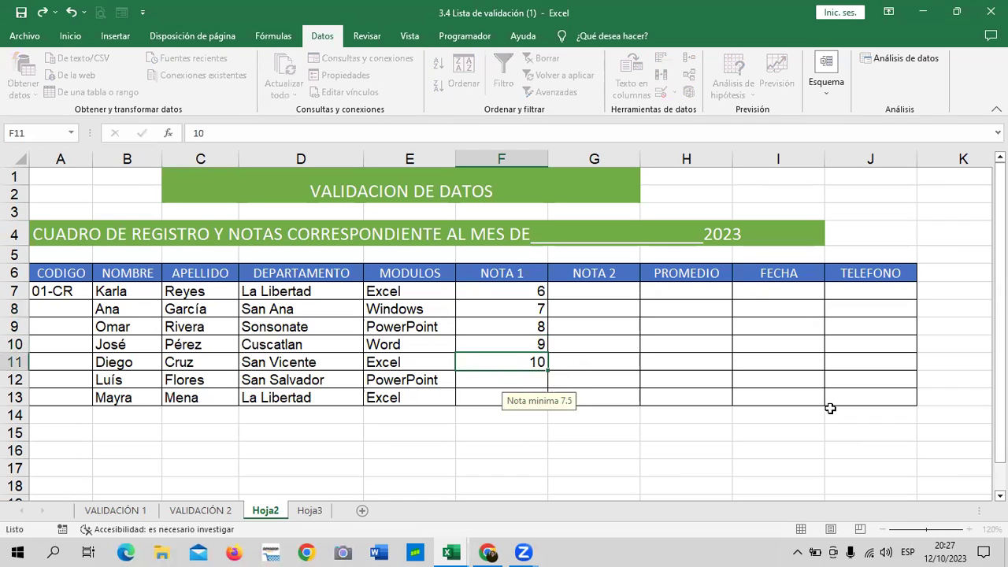
{"action": "key", "text": "Return"}
{"action": "type", "text": "8"}
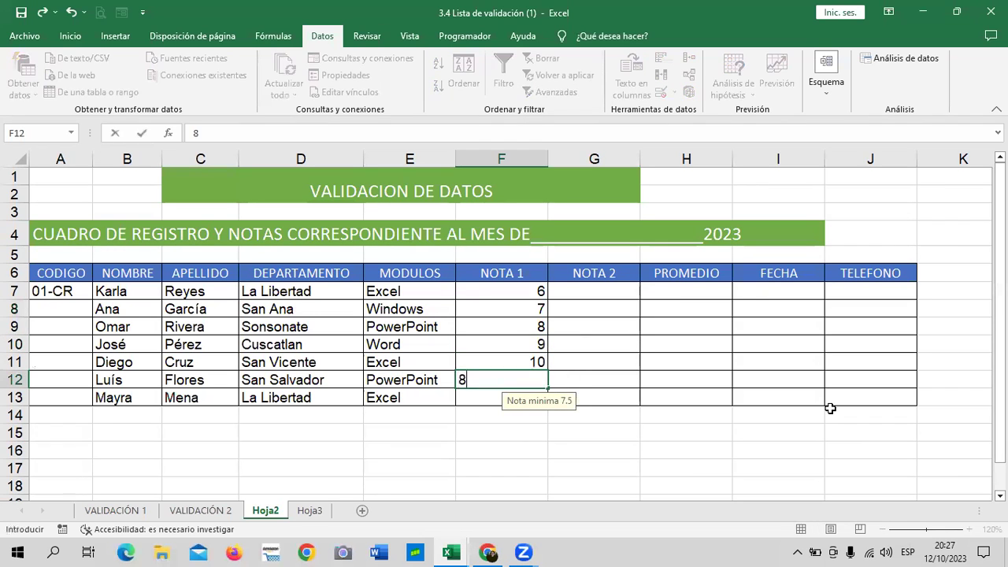
{"action": "key", "text": "Return"}
{"action": "type", "text": "9"}
{"action": "key", "text": "Return"}
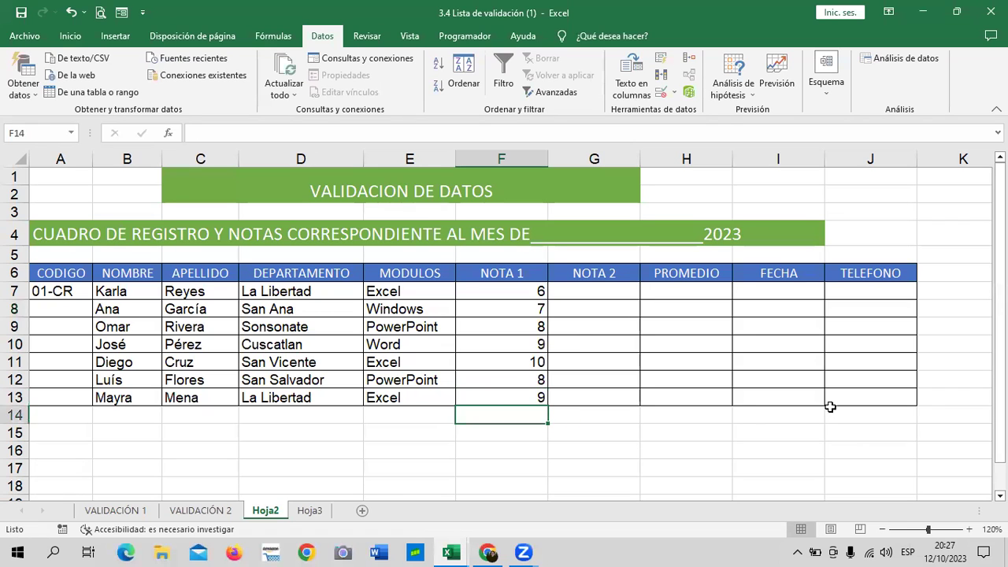
- Enter NOTA 2 grades 8, 7, 7 in G7:G9, keeping both 7s past the validation warning
{"action": "left_click", "coordinate": [606, 288]}
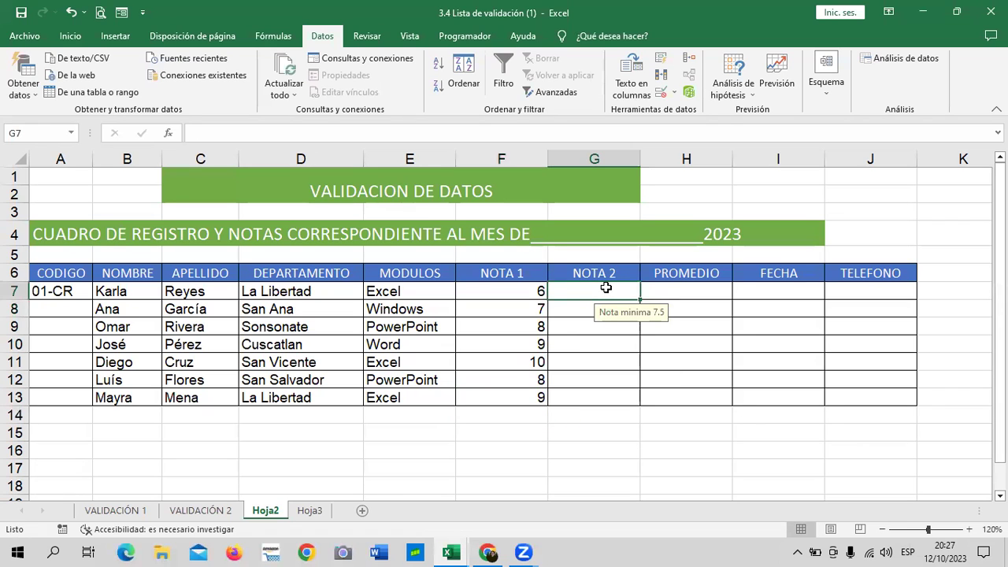
{"action": "type", "text": "8"}
{"action": "key", "text": "Return"}
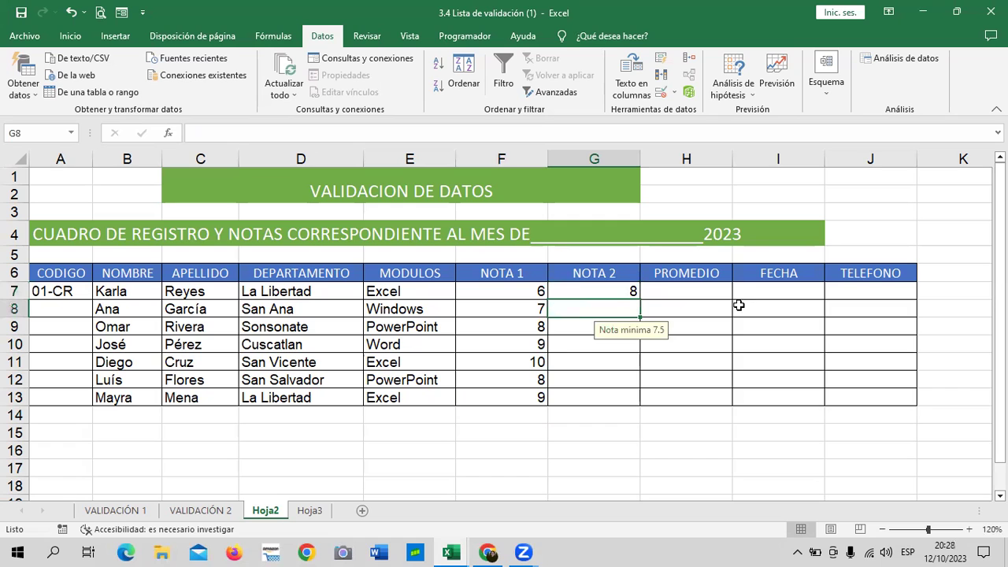
{"action": "type", "text": "7"}
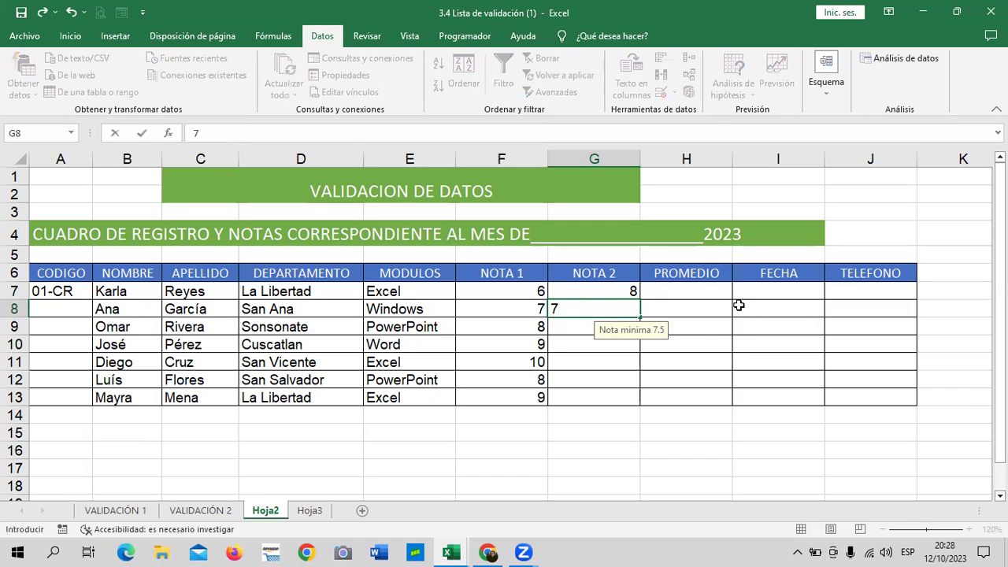
{"action": "key", "text": "Return"}
{"action": "key", "text": "Left"}
{"action": "key", "text": "Return"}
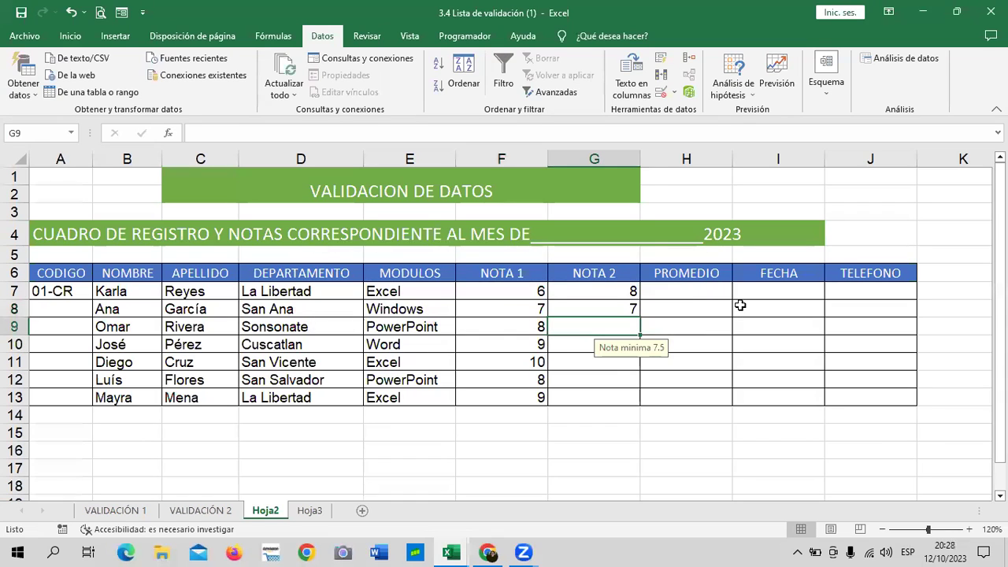
{"action": "type", "text": "7"}
{"action": "key", "text": "Return"}
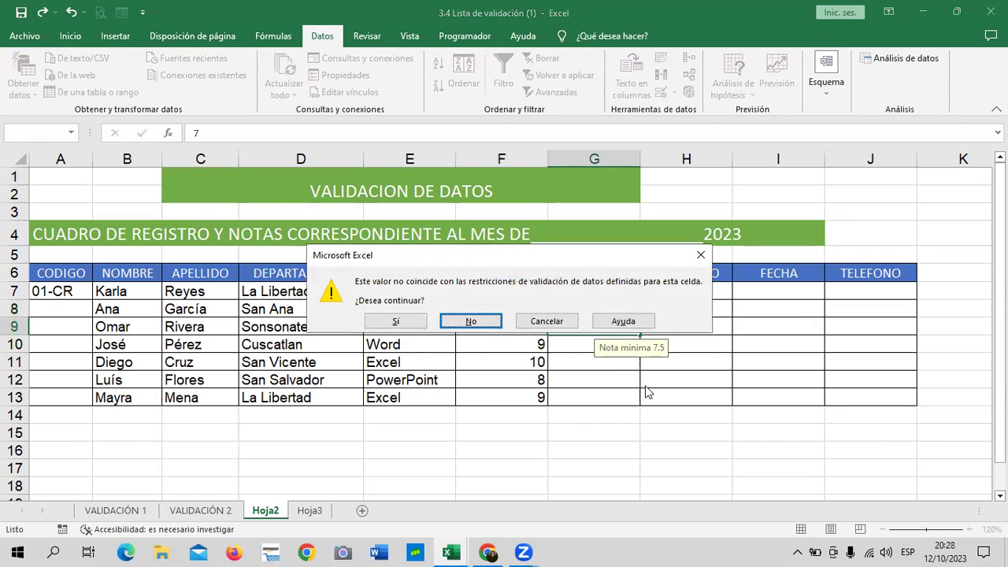
{"action": "left_click", "coordinate": [413, 322]}
{"action": "key", "text": "Return"}
- Enter the remaining NOTA 2 grades 8, 9, 8, 10 in G10:G13
{"action": "type", "text": "8"}
{"action": "key", "text": "Return"}
{"action": "type", "text": "9"}
{"action": "key", "text": "Return"}
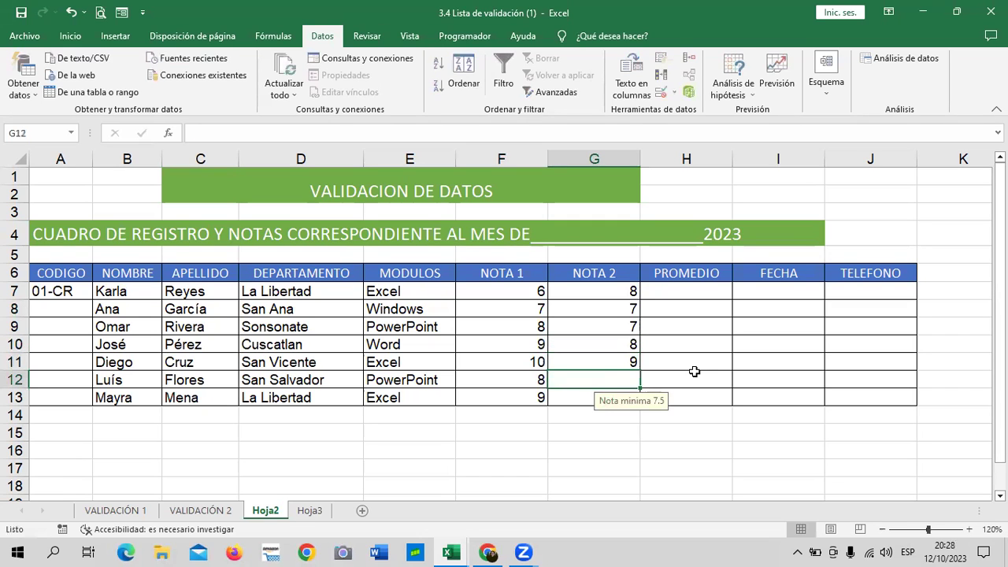
{"action": "type", "text": "8"}
{"action": "key", "text": "Return"}
{"action": "type", "text": "10"}
{"action": "key", "text": "Return"}
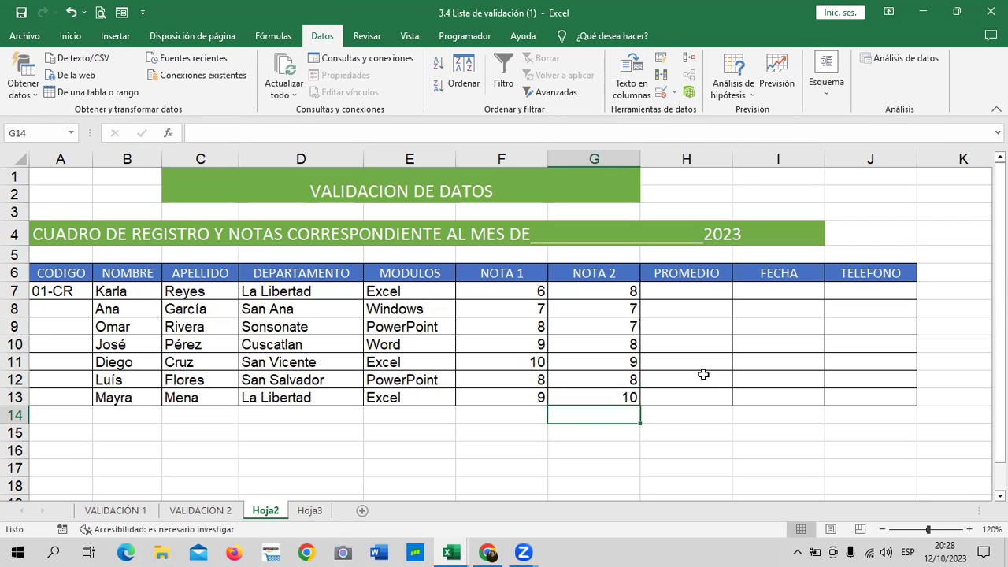
- Autofit columns F and G to their NOTA 1 and NOTA 2 headings
{"action": "double_click", "coordinate": [548, 159]}
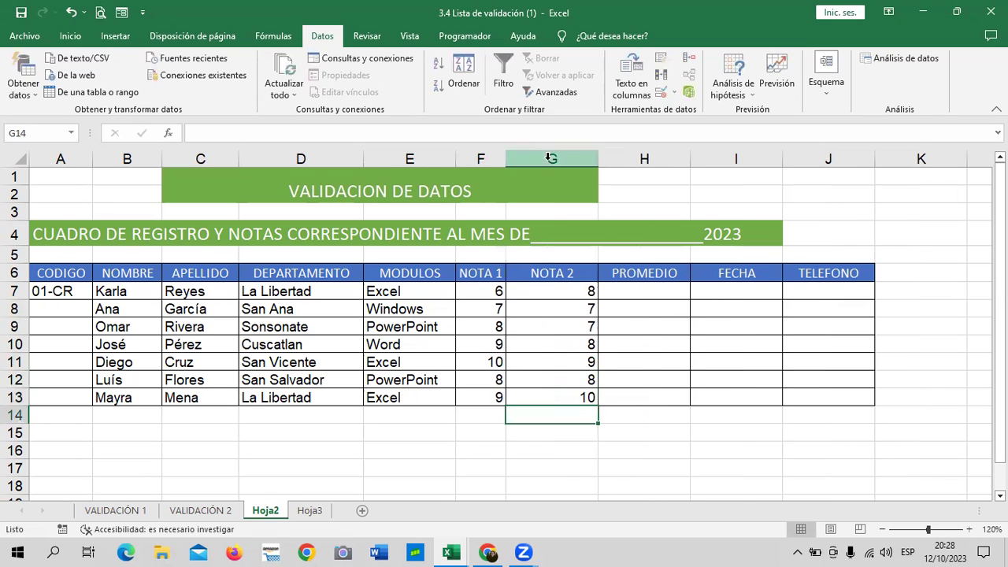
{"action": "double_click", "coordinate": [598, 159]}
{"action": "left_click", "coordinate": [718, 399]}
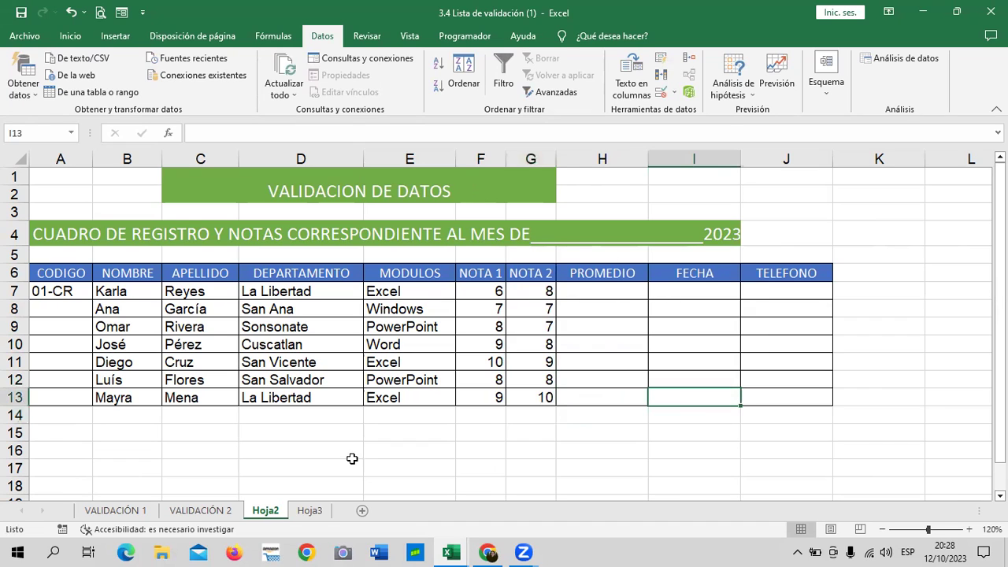
- Check the CODIGO column's input message, then select cell H7
{"action": "left_click", "coordinate": [68, 398]}
{"action": "left_click", "coordinate": [55, 307]}
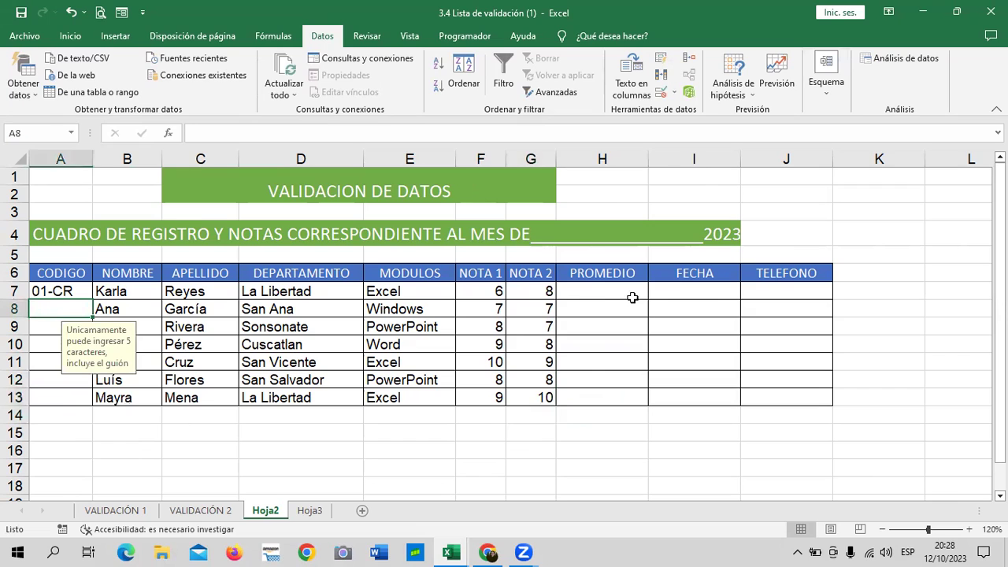
{"action": "left_click", "coordinate": [602, 299]}
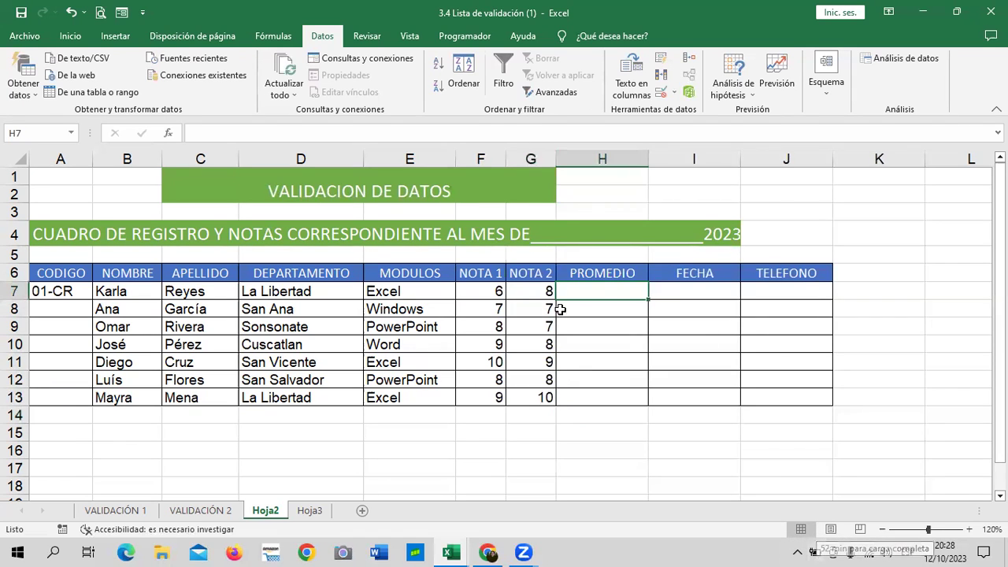
- Enter =PROMEDIO(F7:G7) in H7 to average the first student's two grades
{"action": "left_click", "coordinate": [724, 293]}
{"action": "left_click", "coordinate": [628, 294]}
{"action": "type", "text": "="}
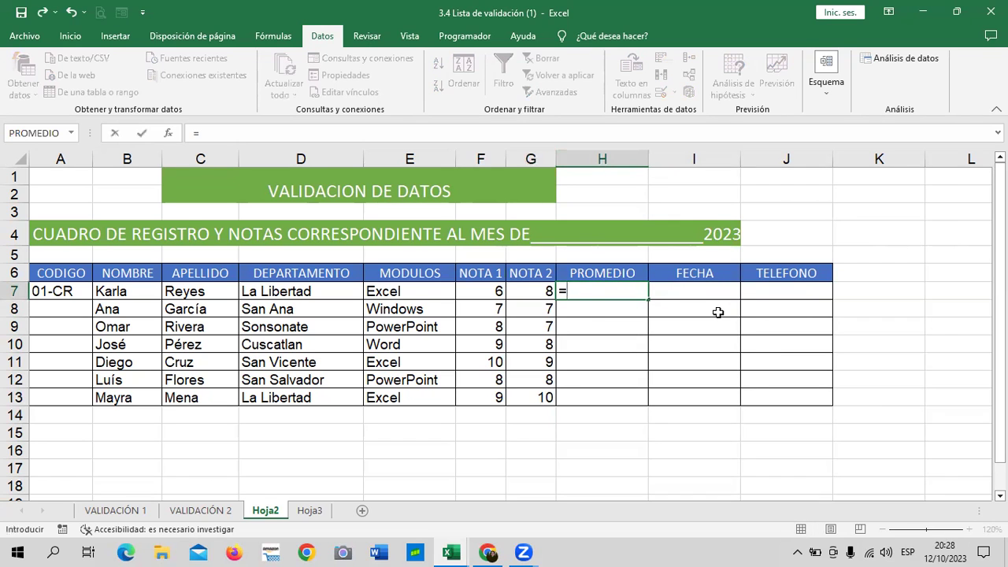
{"action": "type", "text": "pr"}
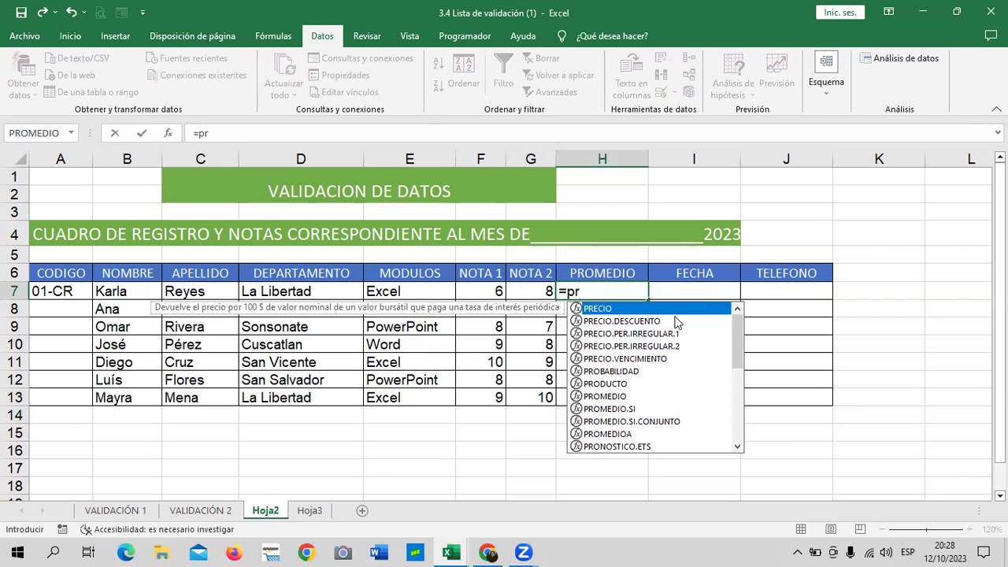
{"action": "left_click", "coordinate": [603, 397]}
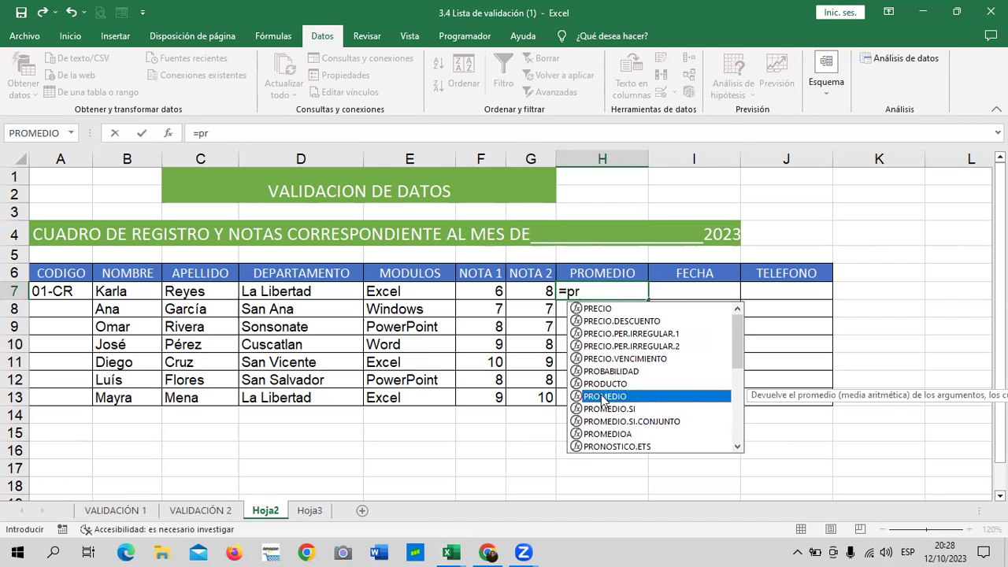
{"action": "double_click", "coordinate": [603, 396]}
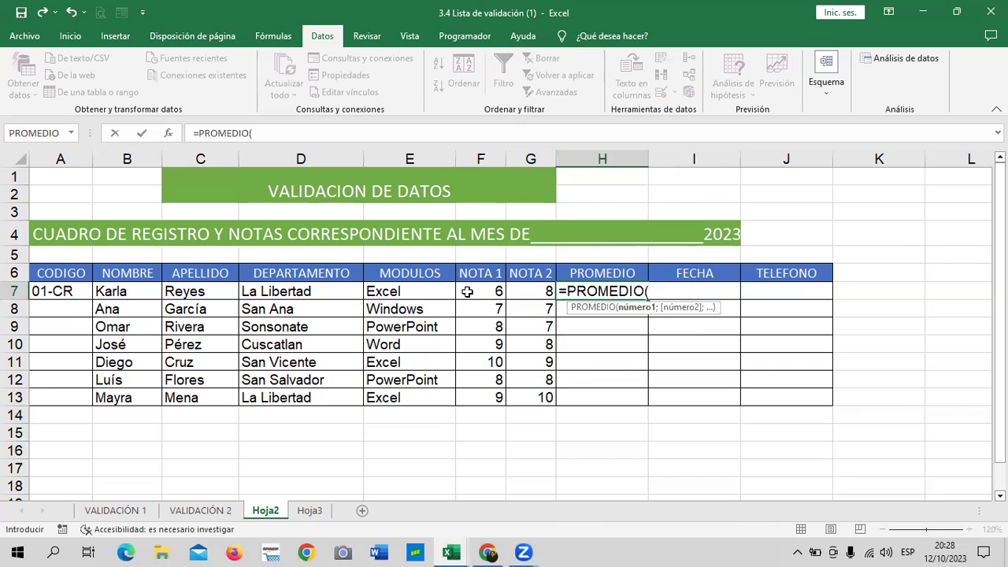
{"action": "left_click_drag", "start_coordinate": [467, 291], "coordinate": [522, 293]}
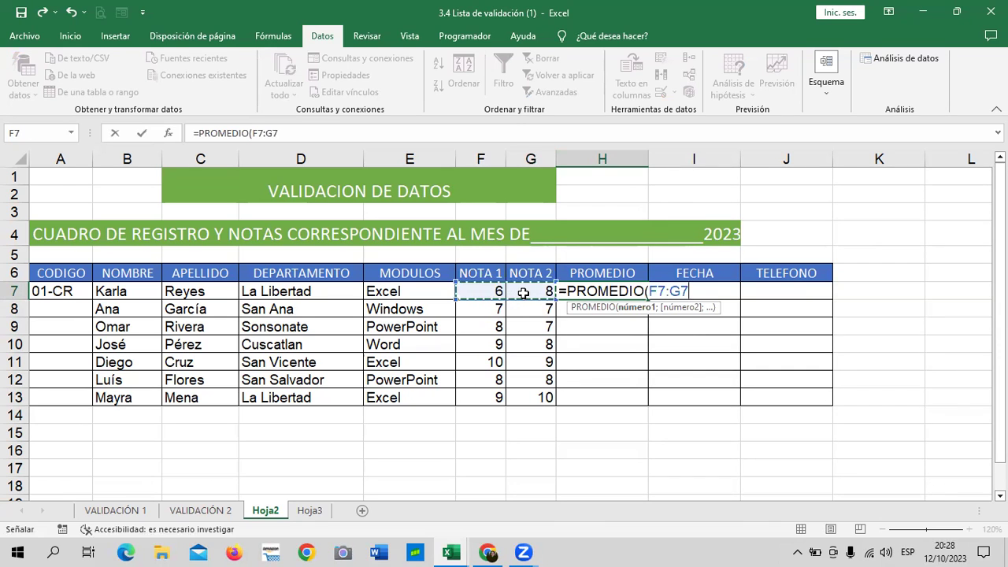
{"action": "type", "text": ")"}
{"action": "key", "text": "Return"}
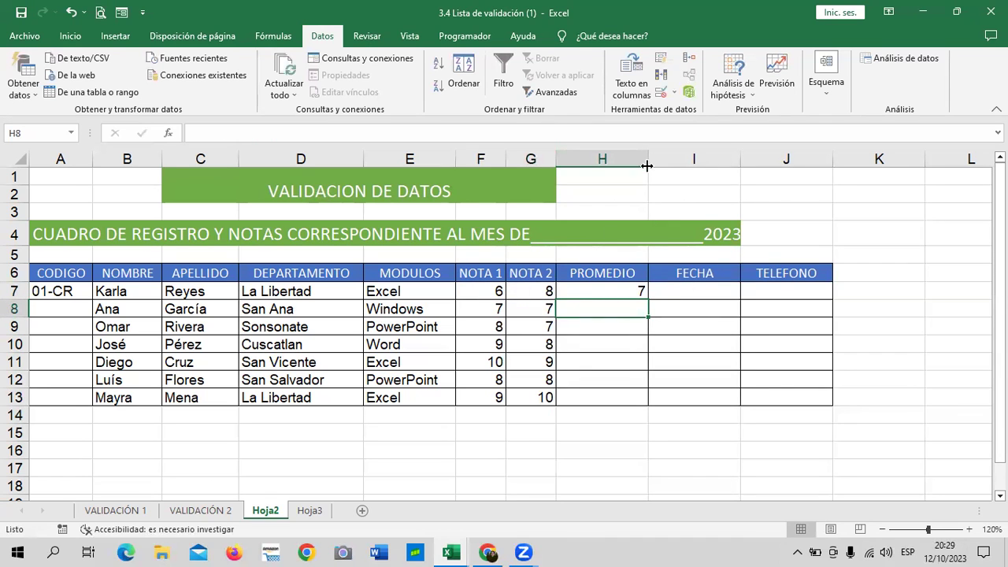
- Narrow the PROMEDIO column and copy the average formula down to H13
{"action": "left_click_drag", "start_coordinate": [648, 162], "coordinate": [627, 161]}
{"action": "left_click", "coordinate": [596, 287]}
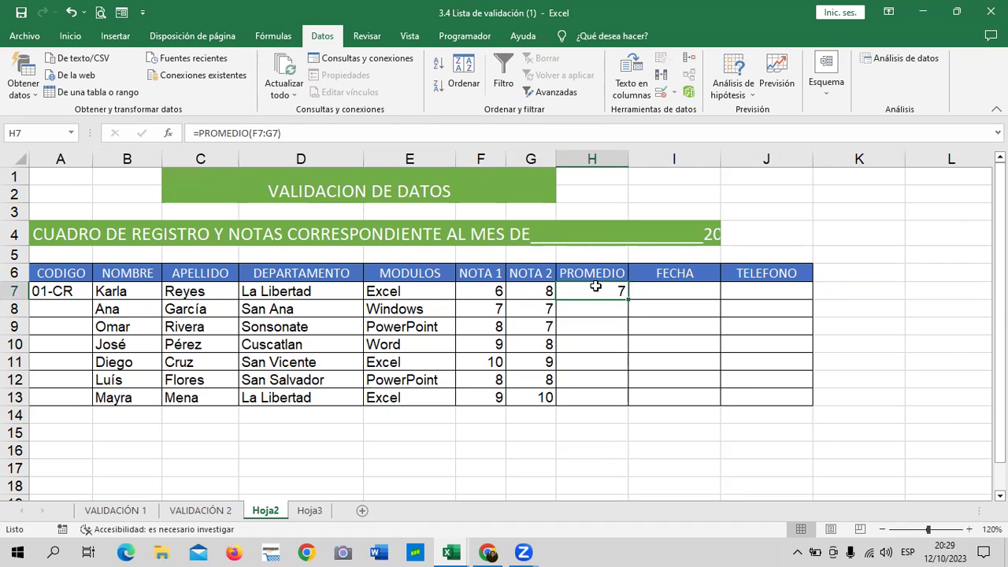
{"action": "left_click_drag", "start_coordinate": [628, 299], "coordinate": [632, 401]}
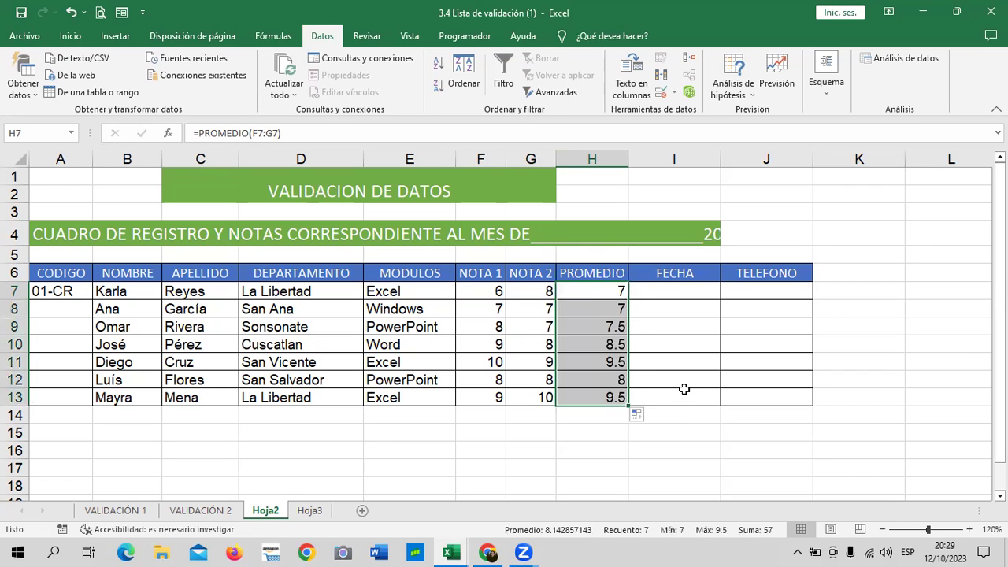
{"action": "left_click", "coordinate": [682, 392]}
{"action": "left_click_drag", "start_coordinate": [604, 290], "coordinate": [613, 396]}
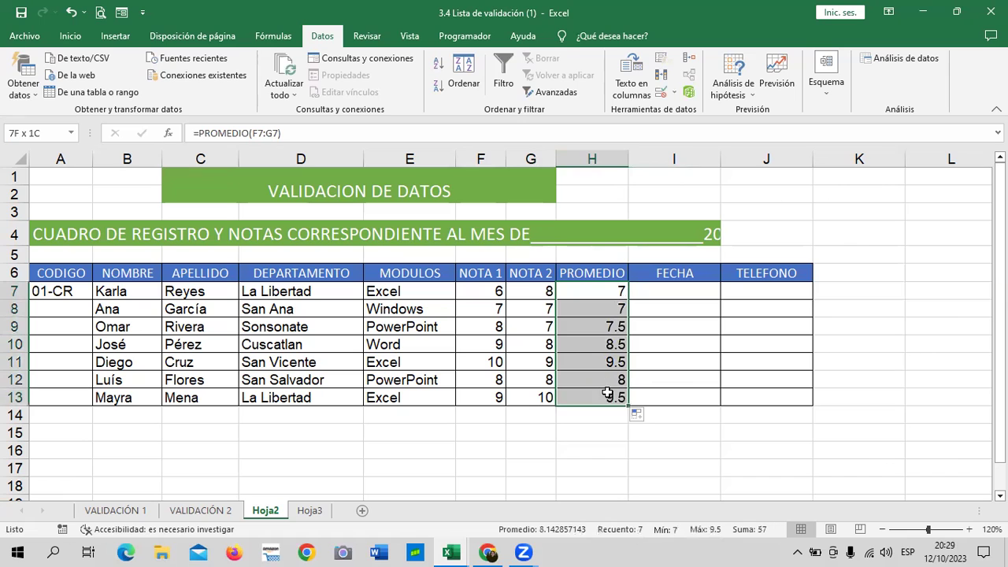
{"action": "left_click", "coordinate": [676, 320]}
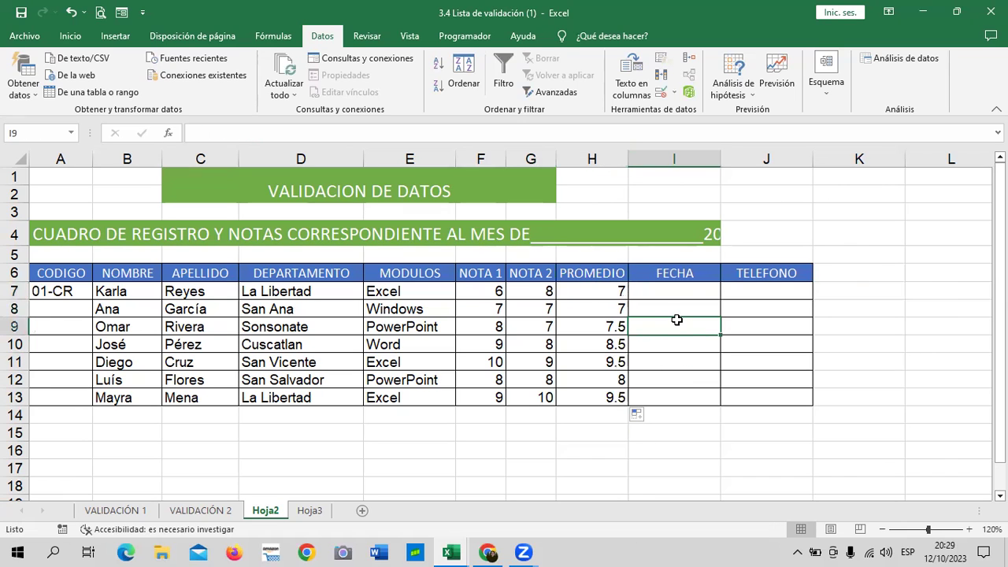
{"action": "left_click", "coordinate": [687, 291]}
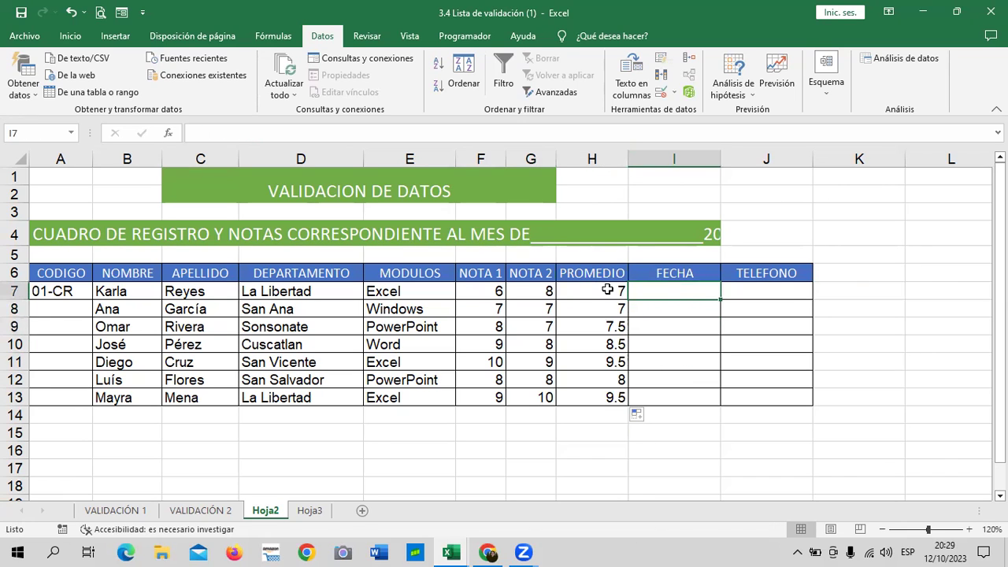
{"action": "left_click_drag", "start_coordinate": [607, 290], "coordinate": [610, 396]}
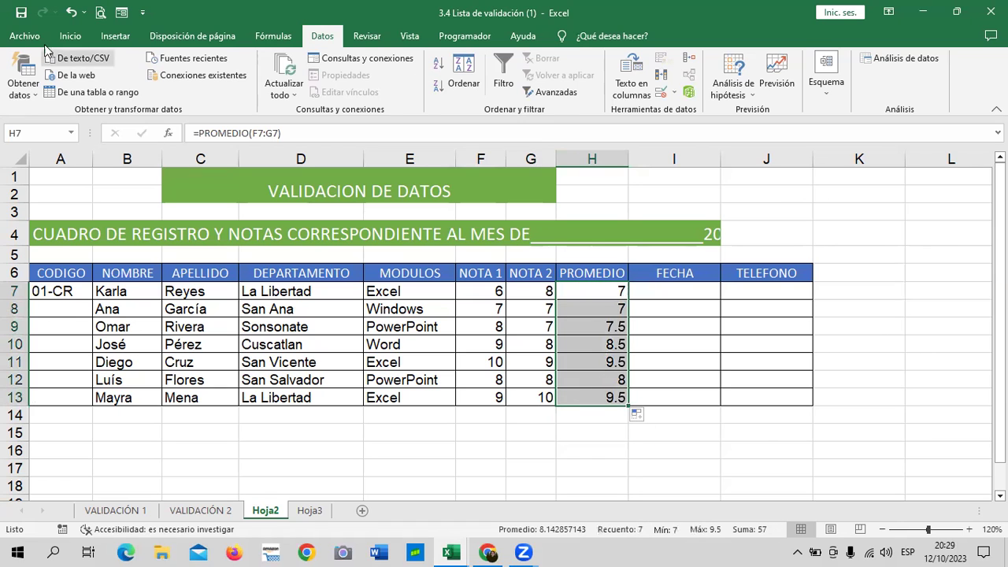
- Format the PROMEDIO averages to show one decimal place
{"action": "left_click", "coordinate": [71, 37]}
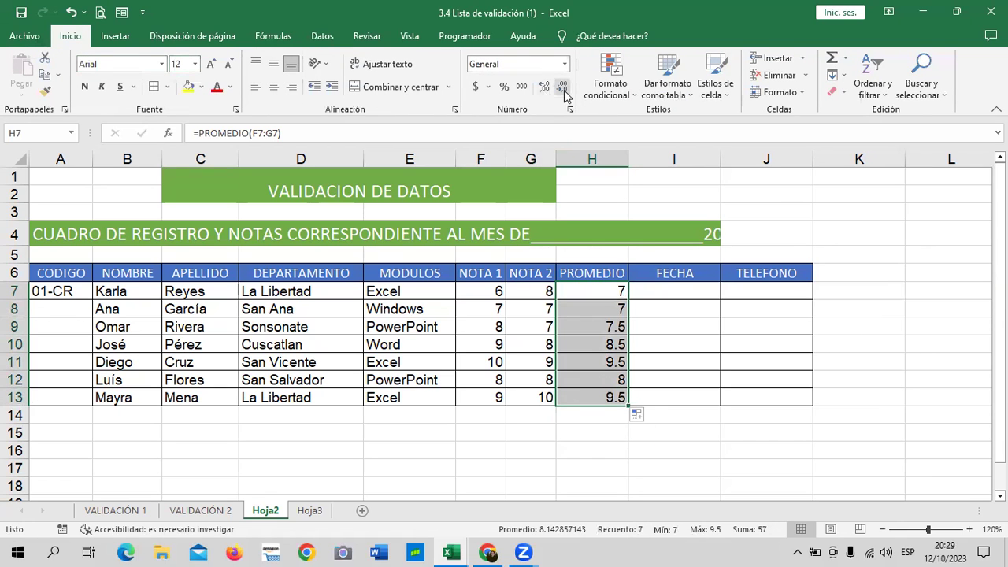
{"action": "left_click", "coordinate": [543, 86]}
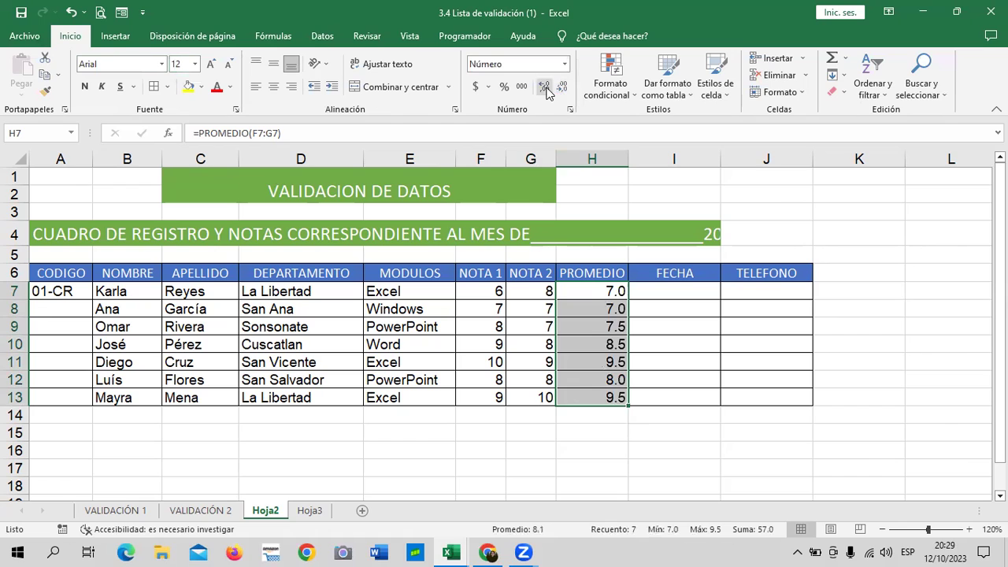
{"action": "left_click", "coordinate": [688, 327]}
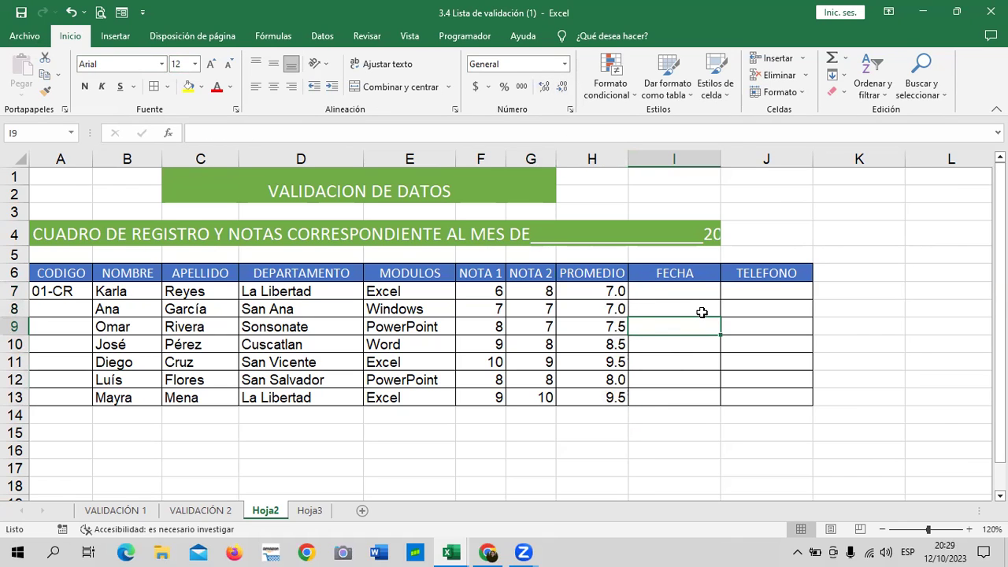
- Merge and centre the row 4 title across A4:K4
{"action": "left_click", "coordinate": [75, 234]}
{"action": "left_click_drag", "start_coordinate": [616, 223], "coordinate": [837, 228]}
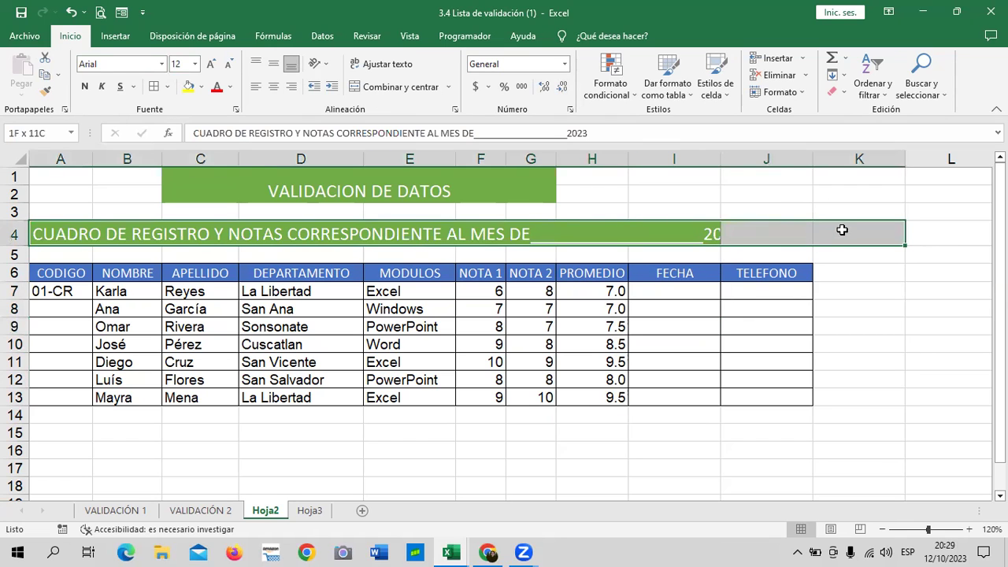
{"action": "left_click", "coordinate": [364, 84]}
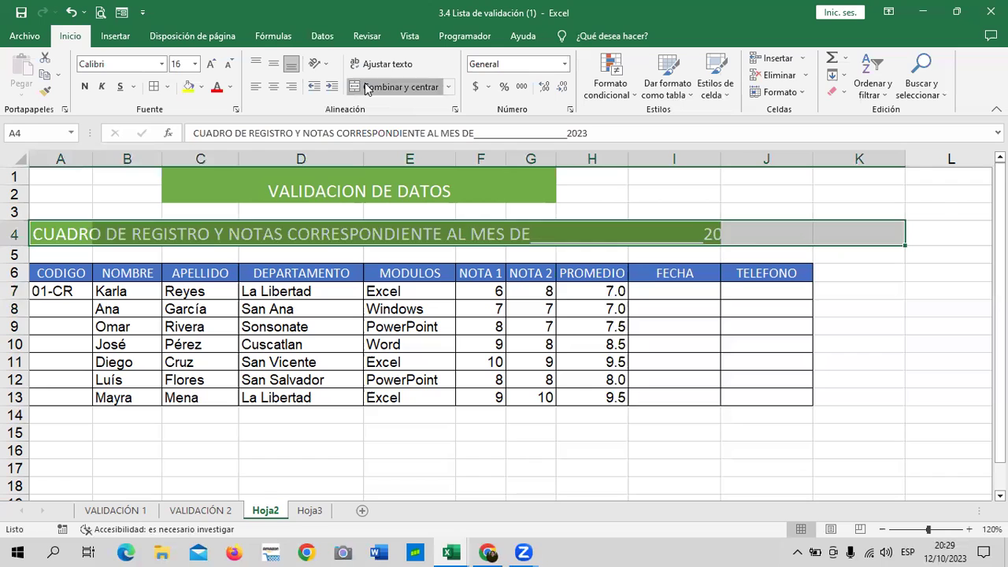
{"action": "left_click", "coordinate": [366, 86]}
{"action": "left_click", "coordinate": [737, 347]}
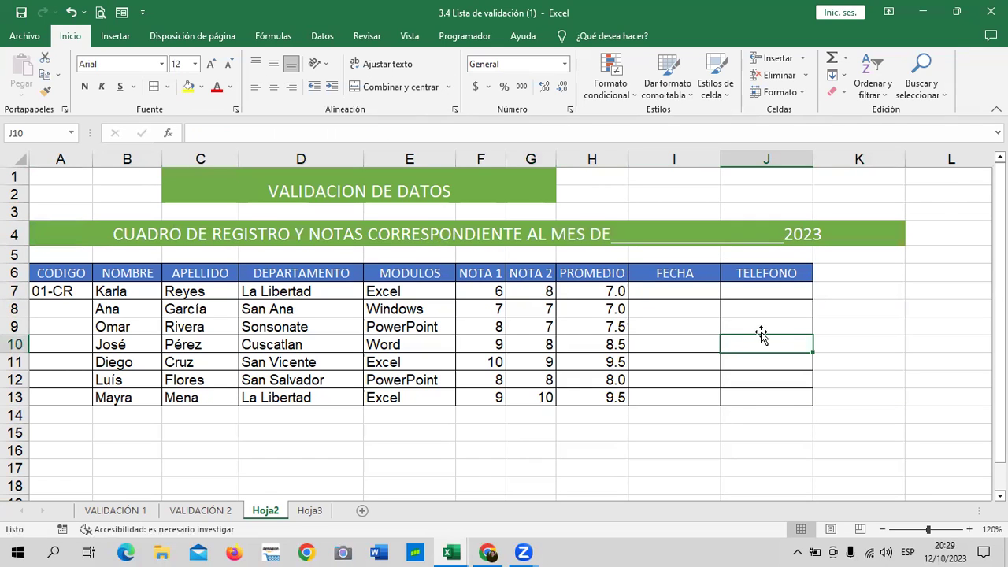
- Insert a blank column I between PROMEDIO and FECHA
{"action": "left_click", "coordinate": [677, 152]}
{"action": "right_click", "coordinate": [677, 152]}
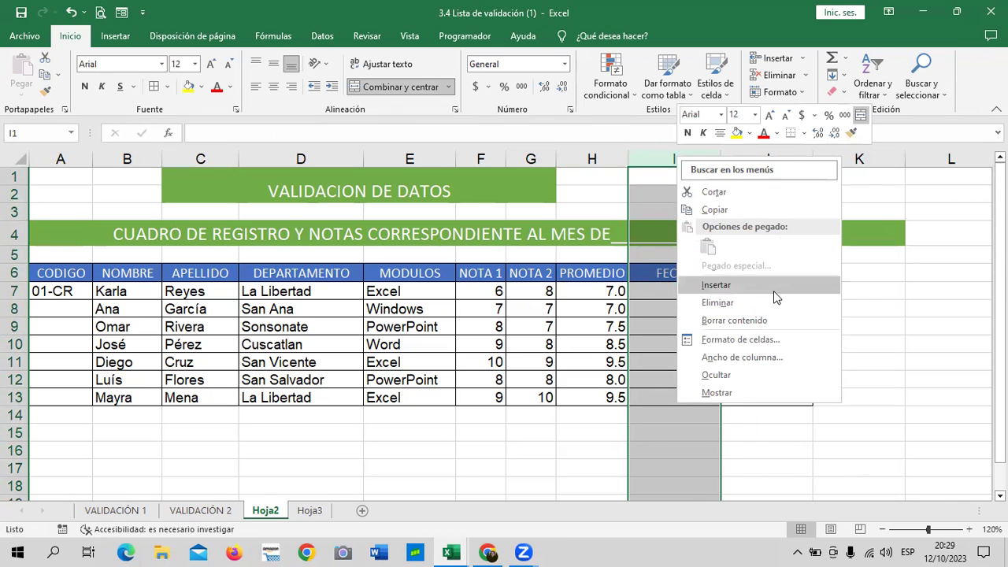
{"action": "left_click", "coordinate": [773, 288]}
{"action": "left_click", "coordinate": [748, 326]}
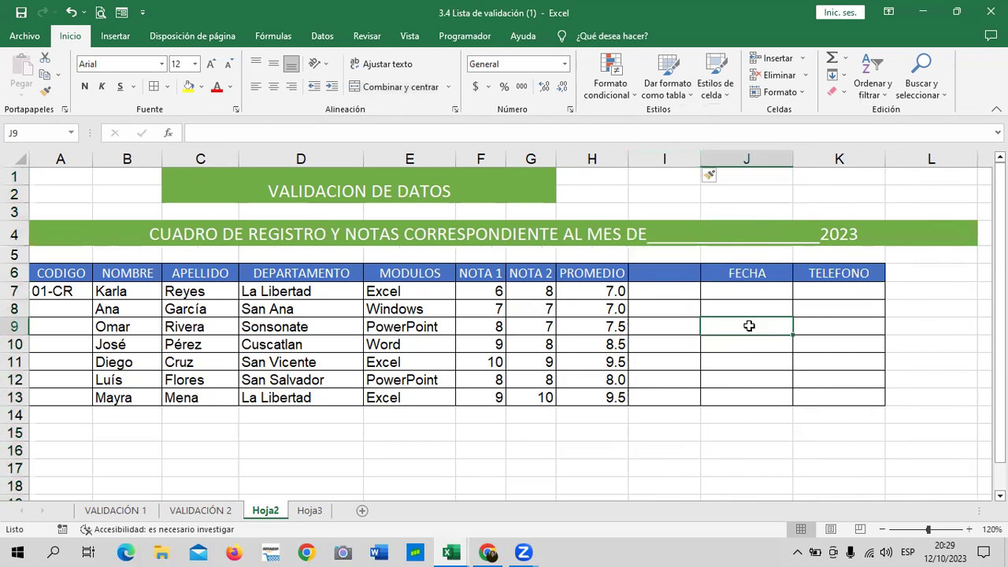
- Type the uppercase heading ESTADO in I6 and return to cell I7
{"action": "left_click", "coordinate": [661, 273]}
{"action": "type", "text": "estado"}
{"action": "key", "text": "BackSpace"}
{"action": "key", "text": "BackSpace"}
{"action": "key", "text": "Caps_Lock"}
{"action": "key", "text": "BackSpace"}
{"action": "key", "text": "BackSpace"}
{"action": "key", "text": "BackSpace"}
{"action": "key", "text": "BackSpace"}
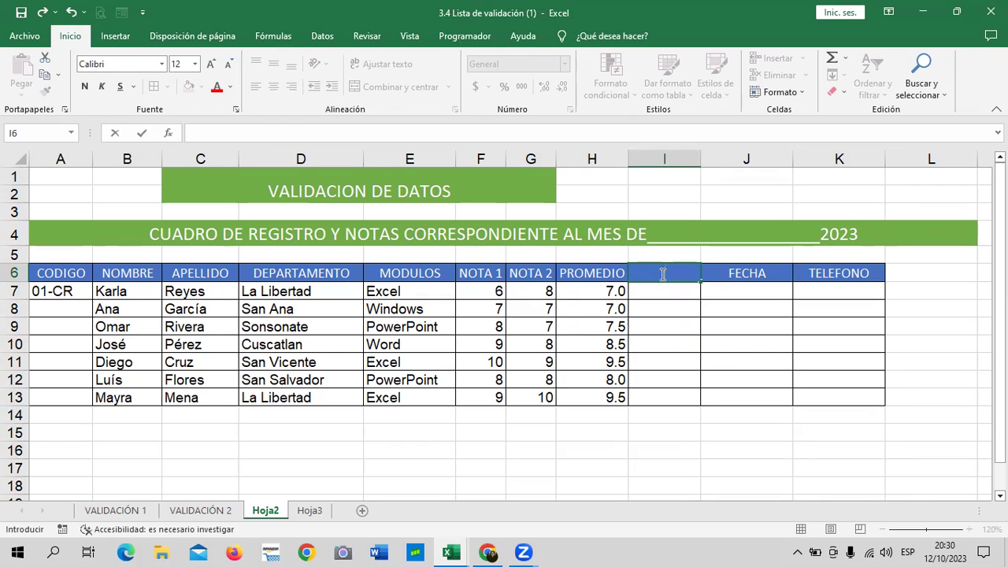
{"action": "type", "text": "ESTADO"}
{"action": "key", "text": "Return"}
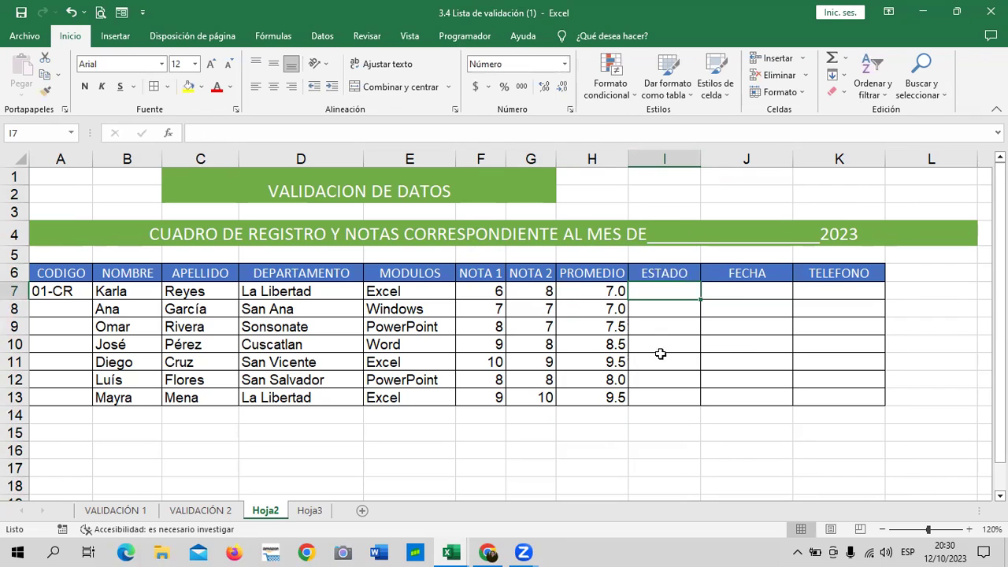
{"action": "left_click", "coordinate": [772, 299]}
{"action": "key", "text": "Left"}
- Enter =SI(H7>=7.5;"APROBADO") in I7, which shows FALSO for the 7.0 average
{"action": "type", "text": "=SI"}
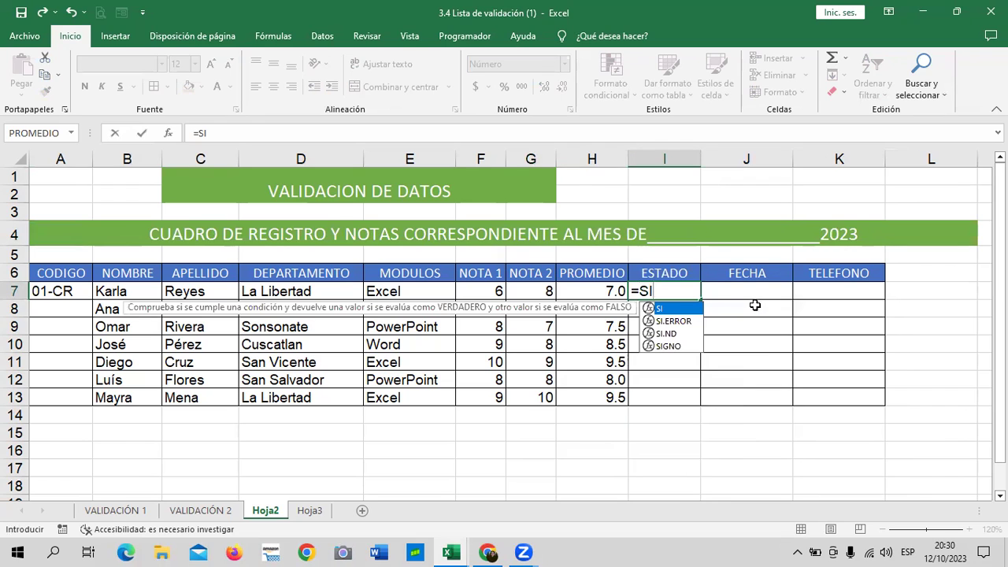
{"action": "double_click", "coordinate": [674, 312]}
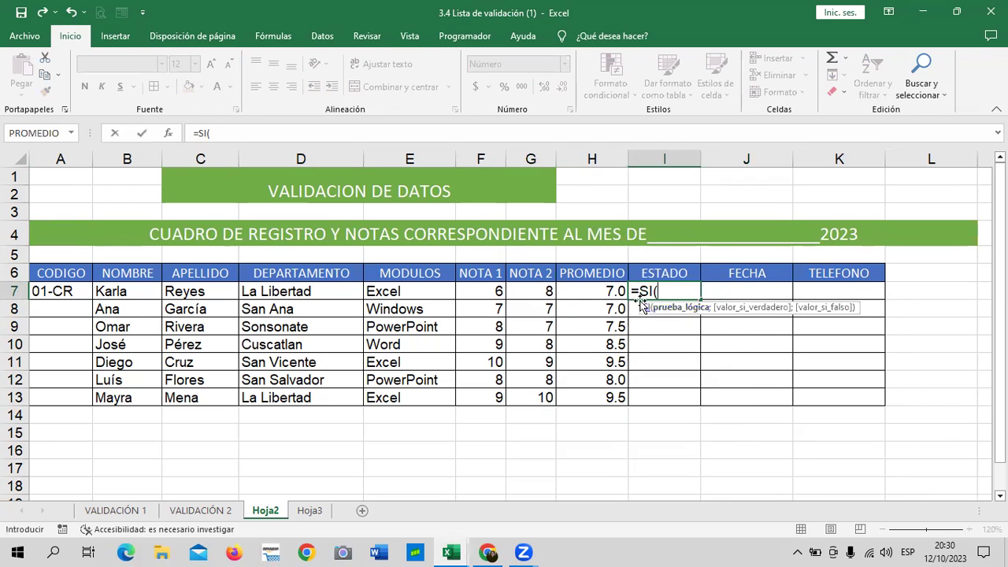
{"action": "left_click", "coordinate": [601, 291]}
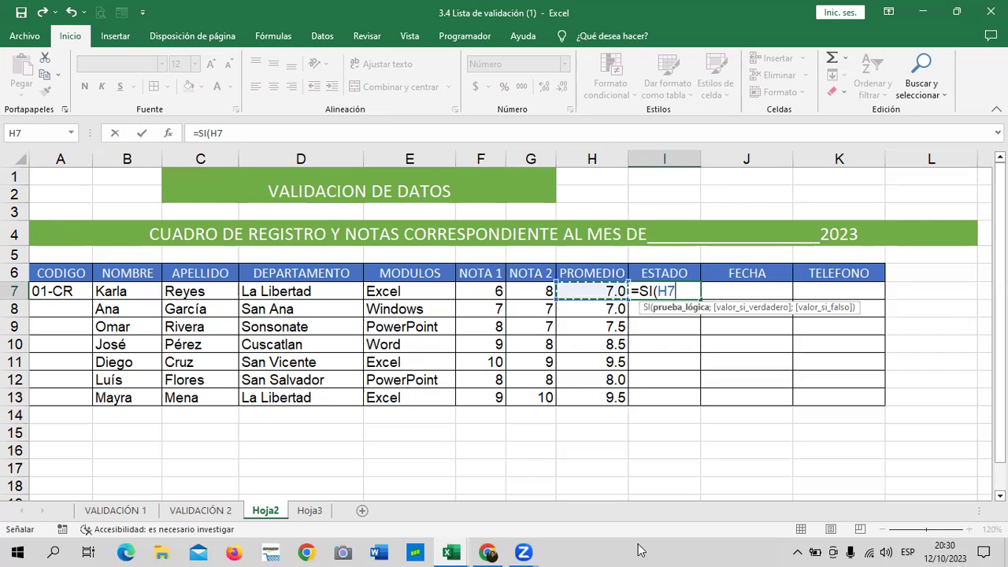
{"action": "left_click", "coordinate": [594, 550]}
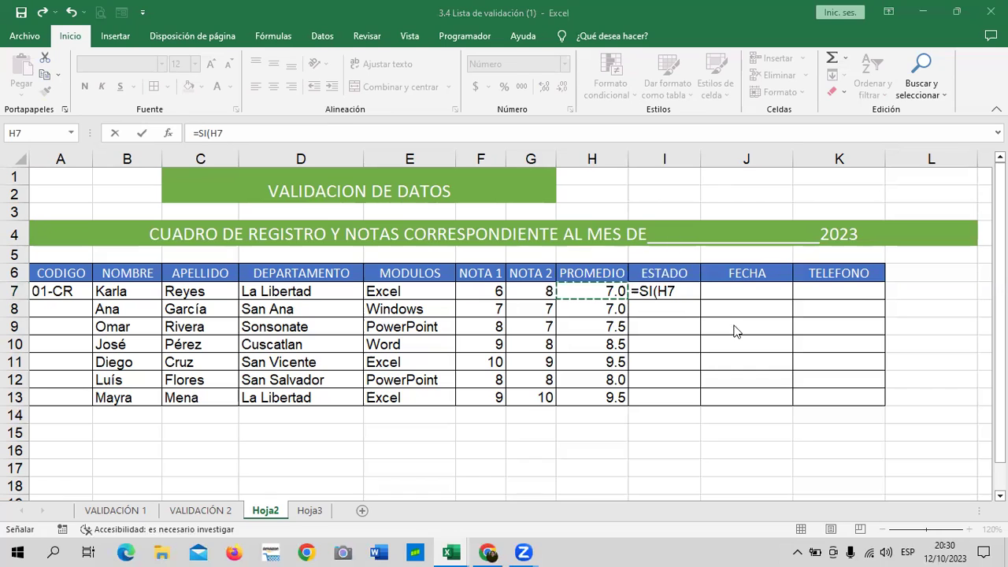
{"action": "left_click", "coordinate": [684, 292]}
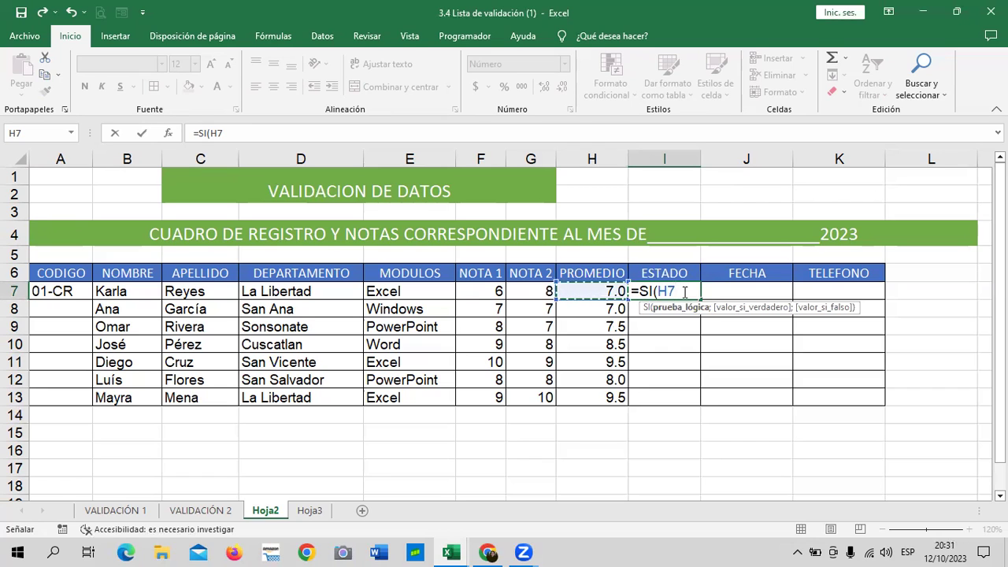
{"action": "type", "text": ">"}
{"action": "type", "text": "="}
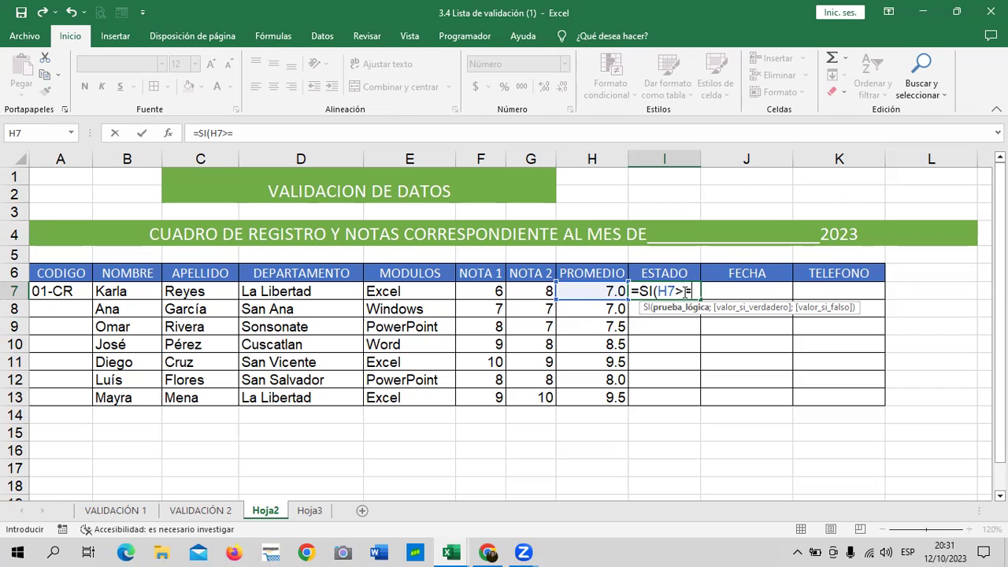
{"action": "type", "text": "7.5"}
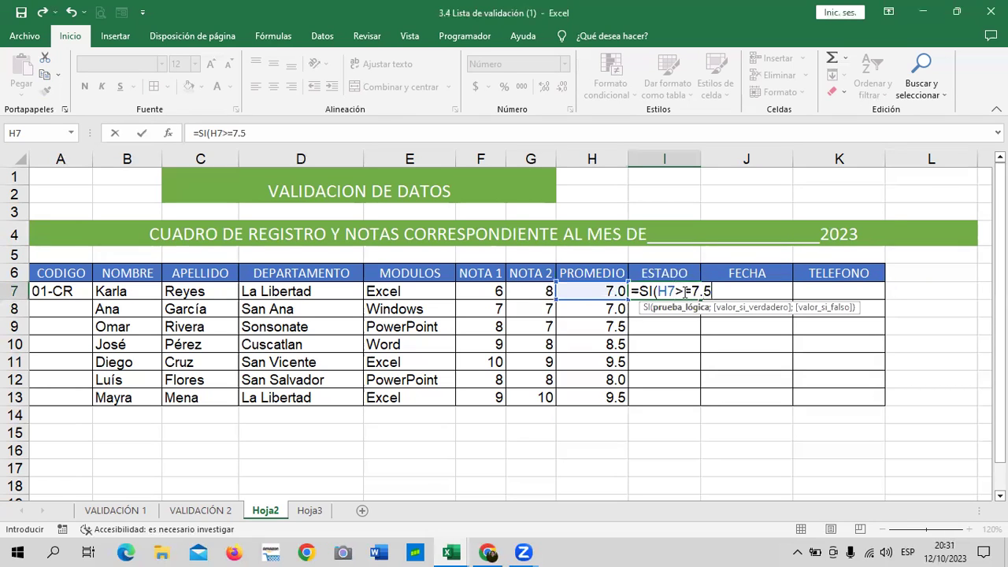
{"action": "type", "text": ";"}
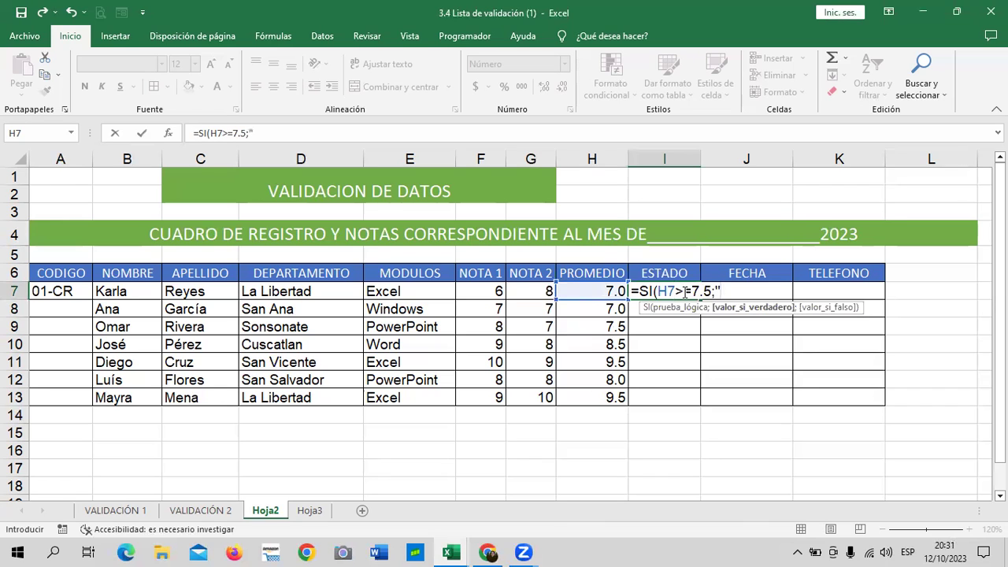
{"action": "key", "text": "Caps_Lock"}
{"action": "type", "text": "APROBADO"}
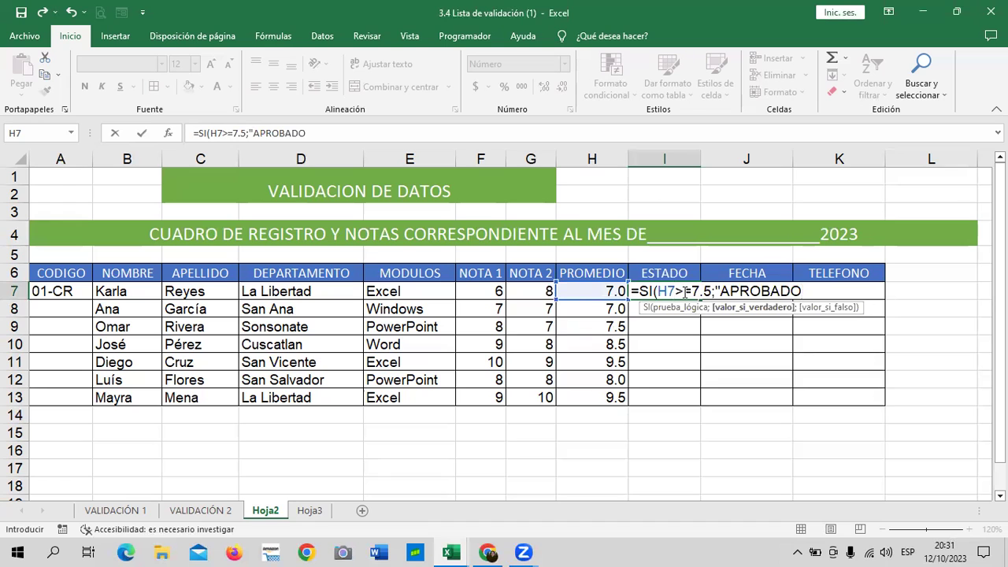
{"action": "type", "text": "\""}
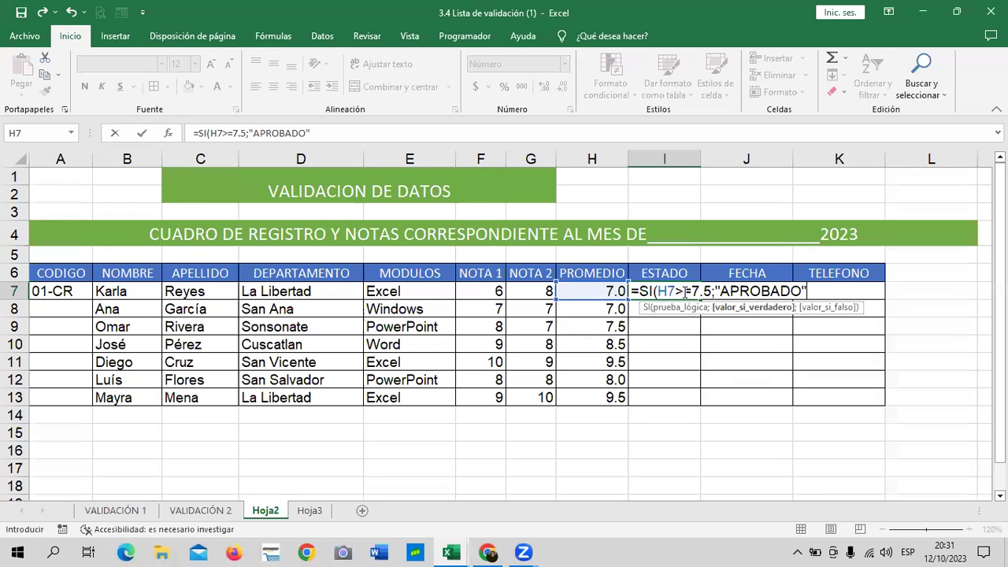
{"action": "type", "text": ";\""}
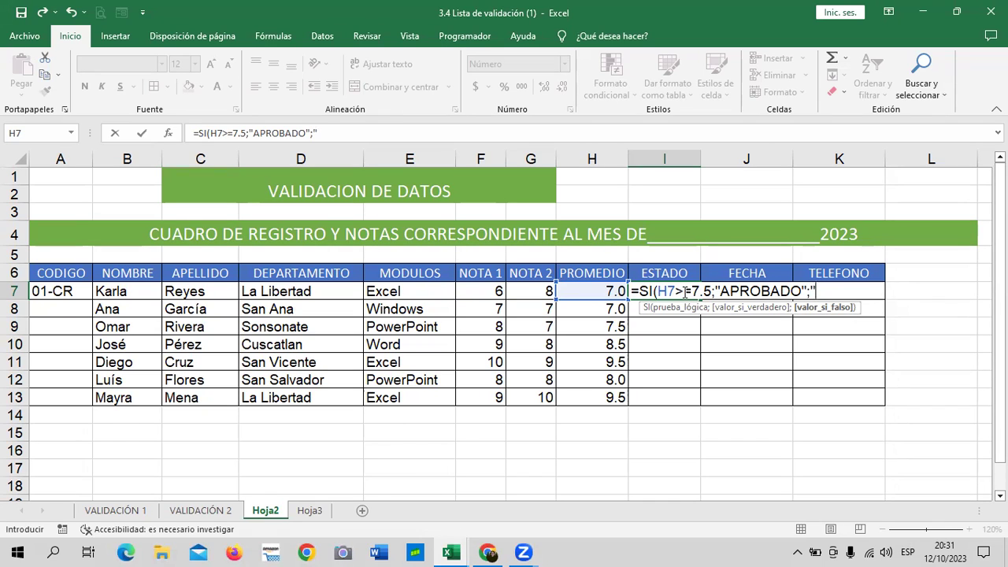
{"action": "key", "text": "BackSpace"}
{"action": "key", "text": "BackSpace"}
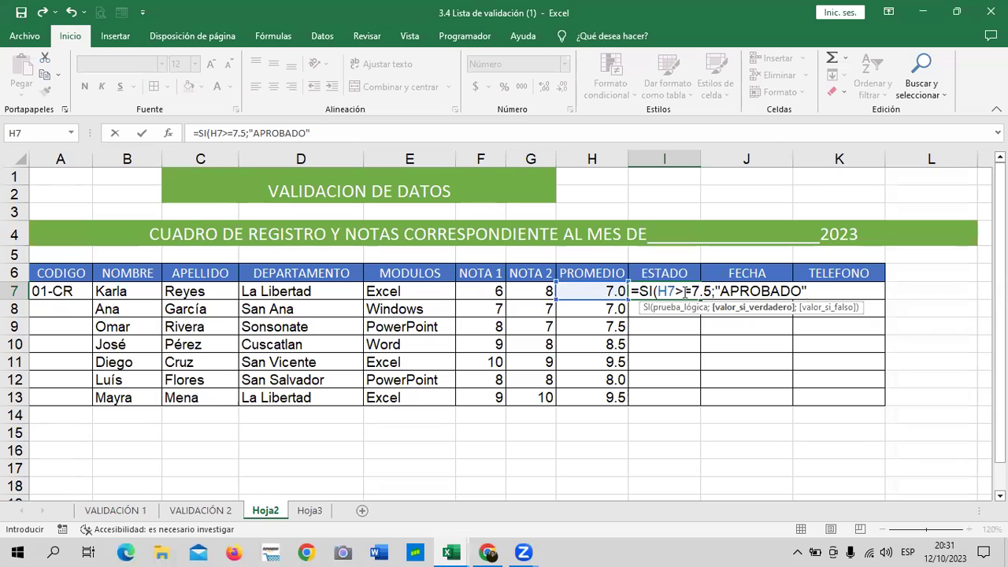
{"action": "type", "text": ")"}
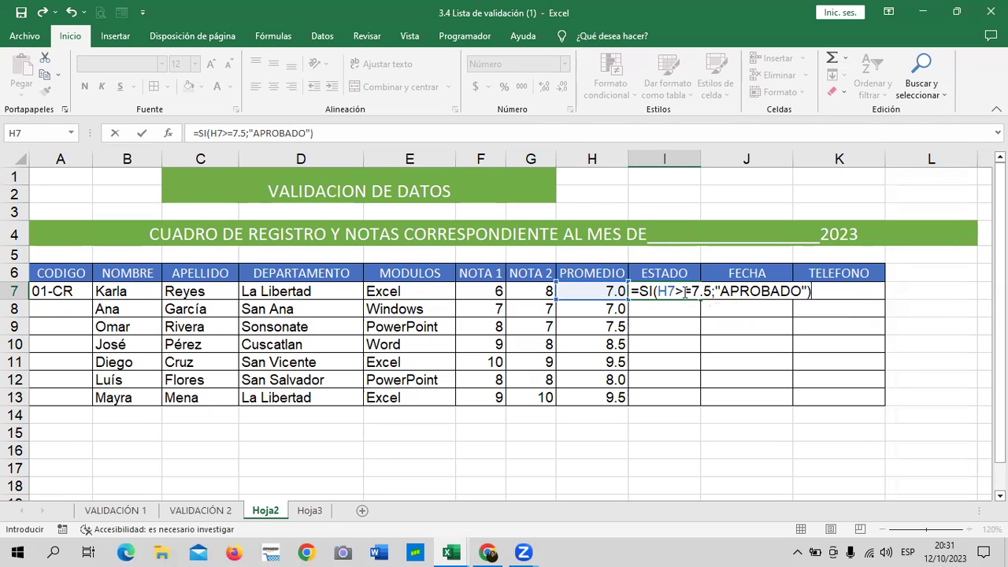
{"action": "key", "text": "Return"}
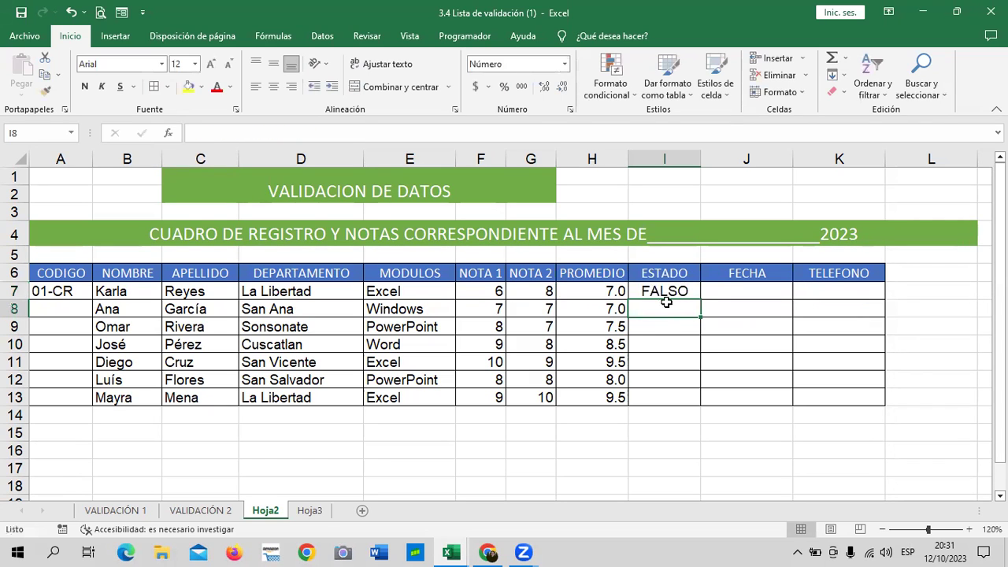
- Copy the I7 status formula down to I13 and autofit column I
{"action": "left_click", "coordinate": [664, 294]}
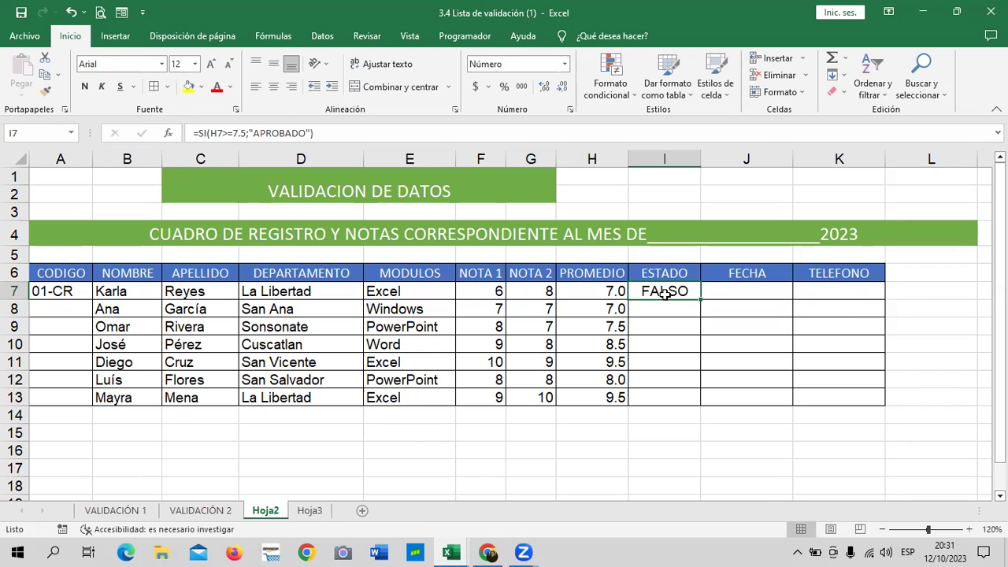
{"action": "left_click_drag", "start_coordinate": [700, 300], "coordinate": [702, 406]}
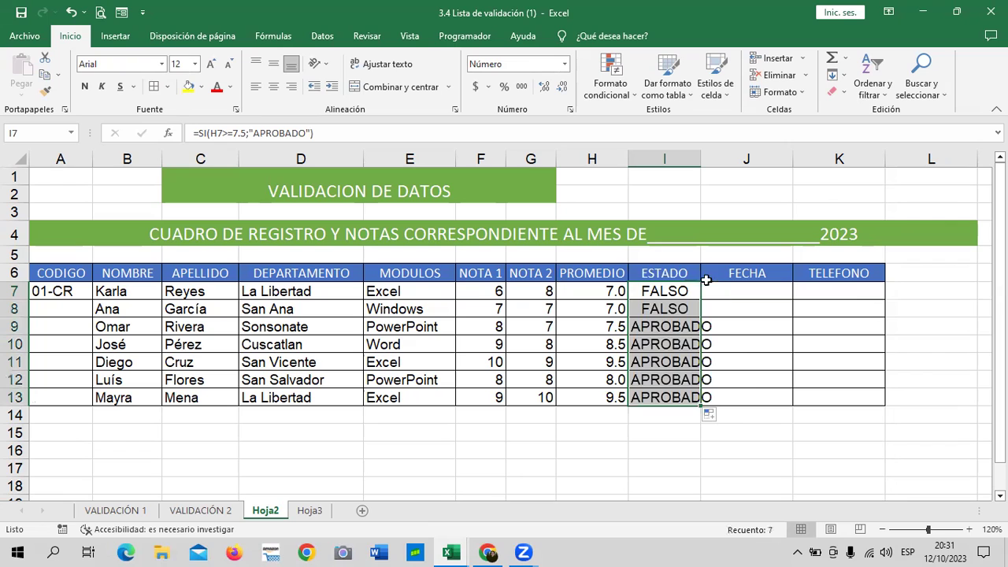
{"action": "double_click", "coordinate": [701, 157]}
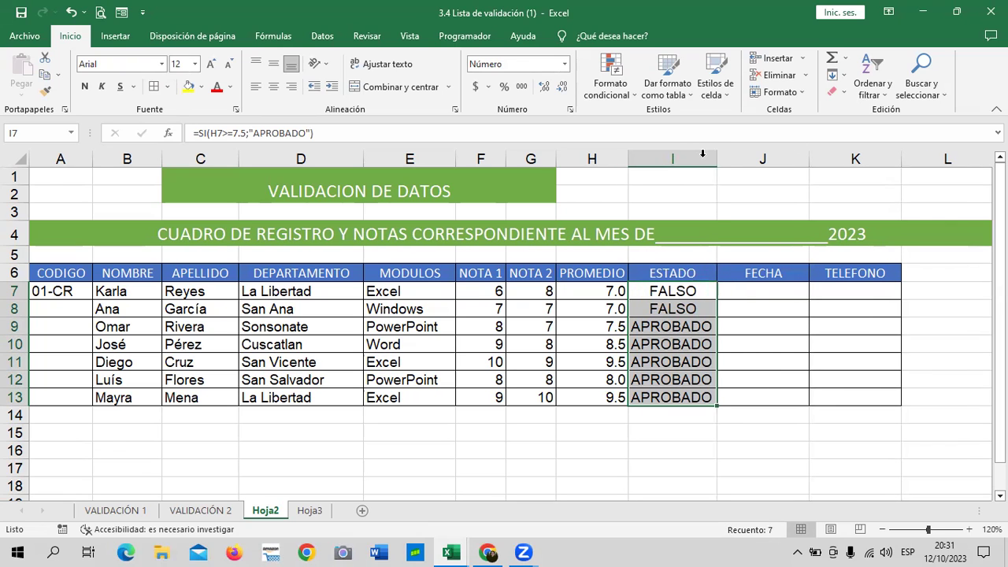
{"action": "left_click", "coordinate": [770, 312]}
- Add "REPROBADO" as the false result in I7's formula and refill it down to I13
{"action": "left_click", "coordinate": [692, 290]}
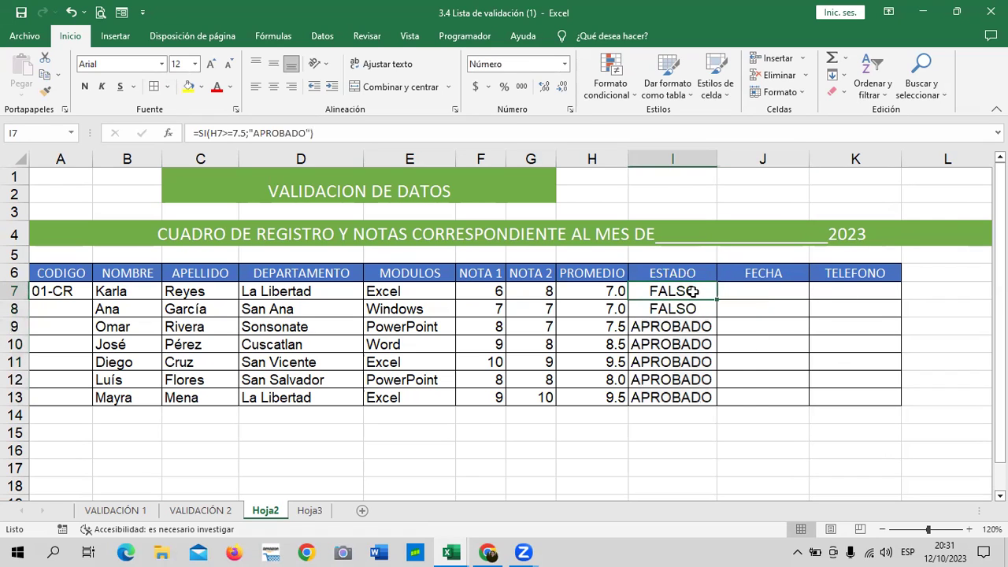
{"action": "left_click", "coordinate": [313, 131]}
{"action": "type", "text": ";\"REPR"}
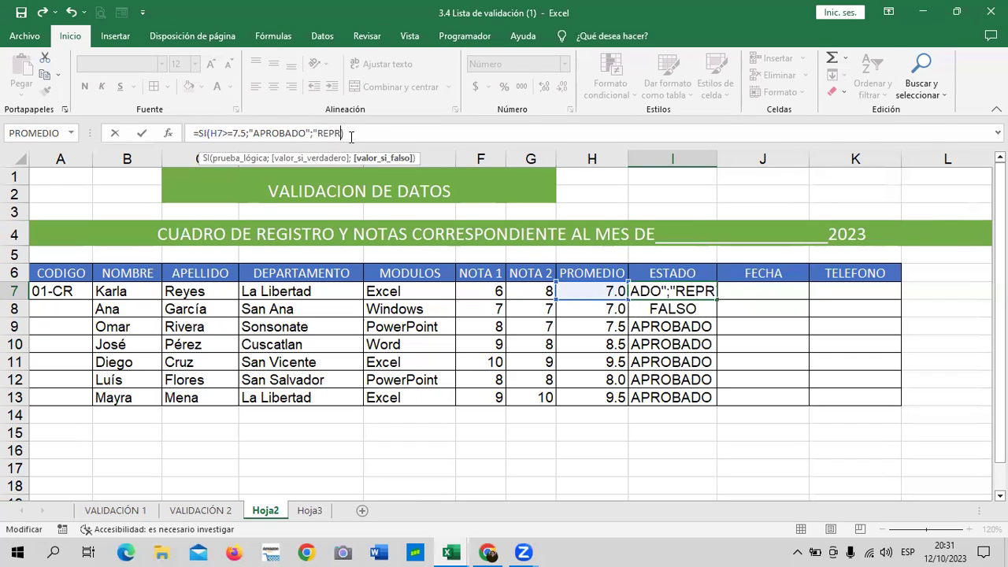
{"action": "type", "text": "OBADO"}
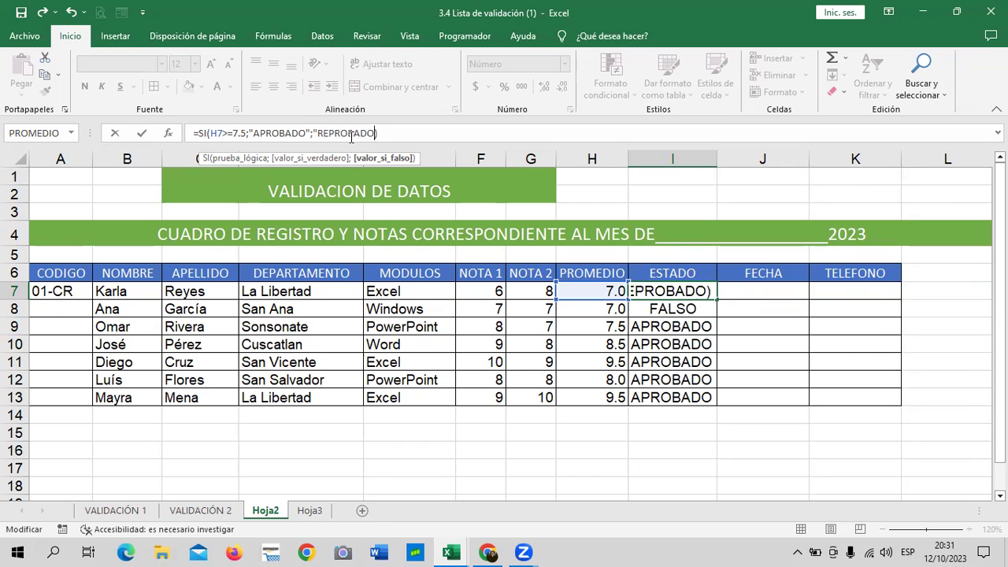
{"action": "type", "text": "\""}
{"action": "left_click", "coordinate": [418, 135]}
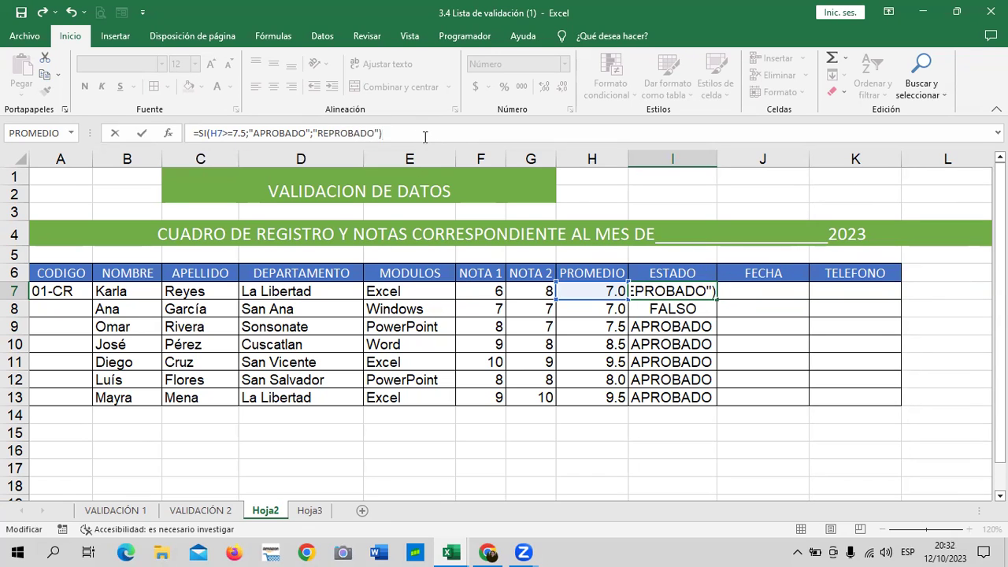
{"action": "key", "text": "Return"}
{"action": "left_click_drag", "start_coordinate": [717, 160], "coordinate": [726, 160]}
{"action": "left_click", "coordinate": [712, 292]}
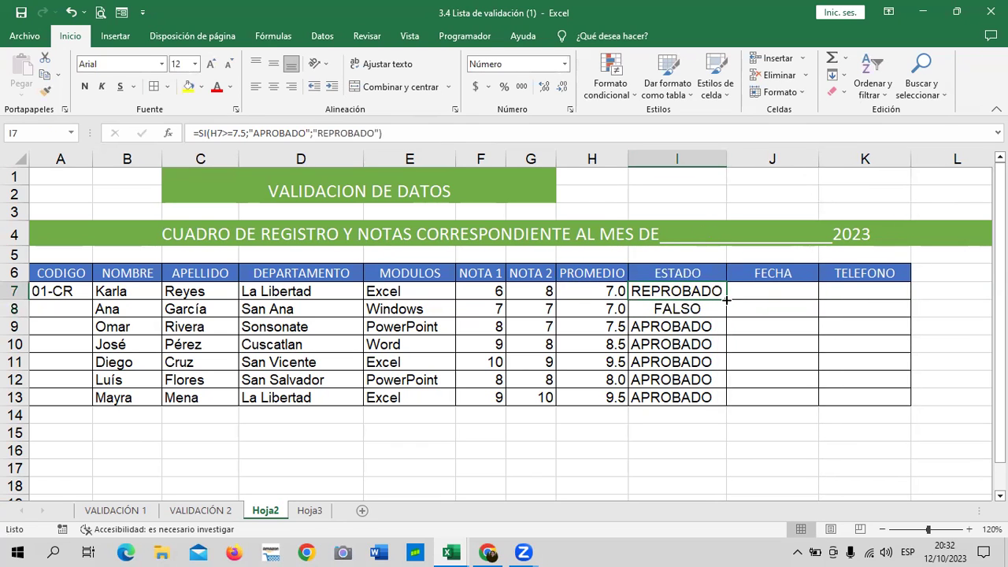
{"action": "left_click_drag", "start_coordinate": [726, 300], "coordinate": [724, 397]}
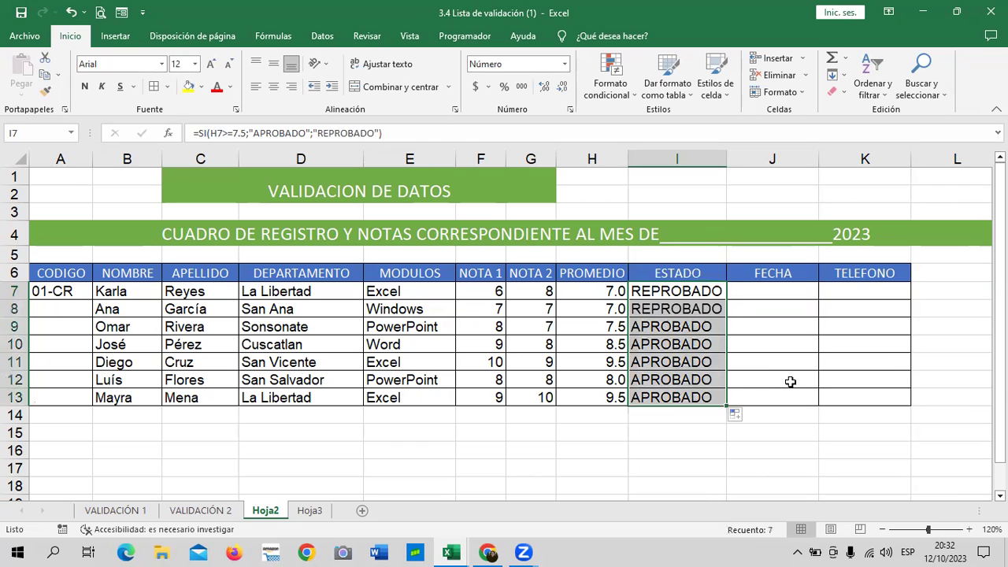
{"action": "left_click", "coordinate": [790, 381]}
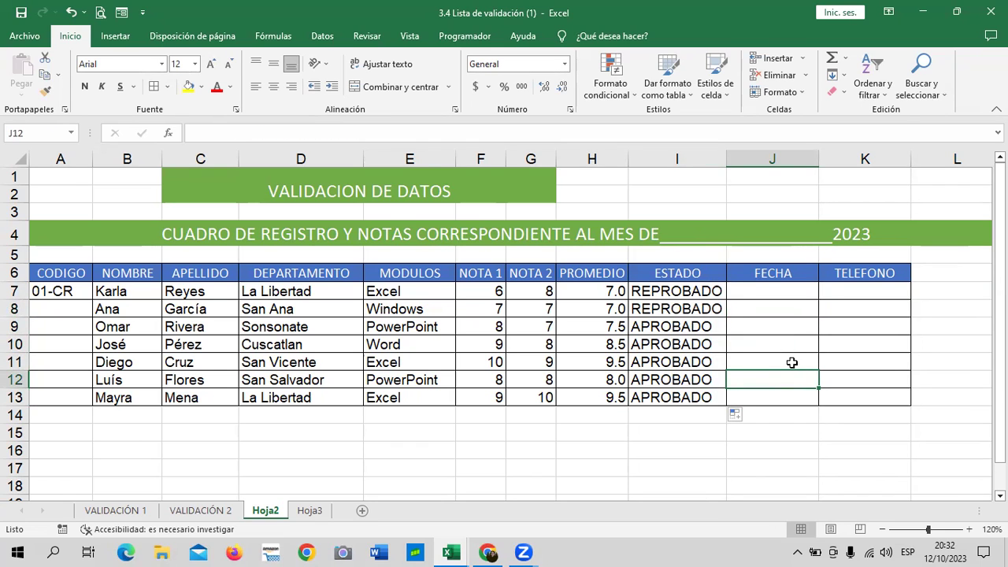
- Highlight I7:I13 cells containing "RE" with light red fill and dark red text
{"action": "left_click_drag", "start_coordinate": [711, 292], "coordinate": [709, 400]}
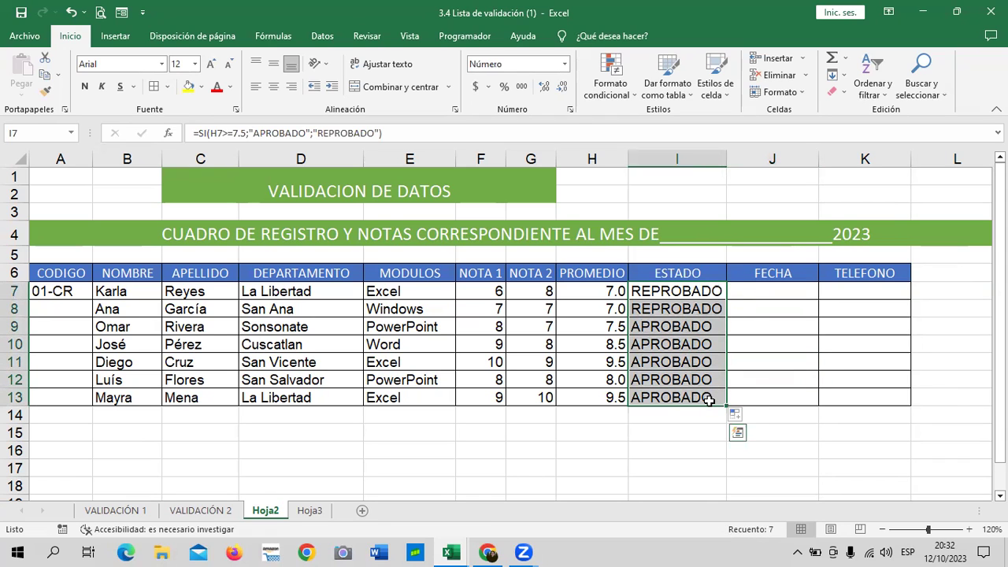
{"action": "left_click", "coordinate": [630, 96]}
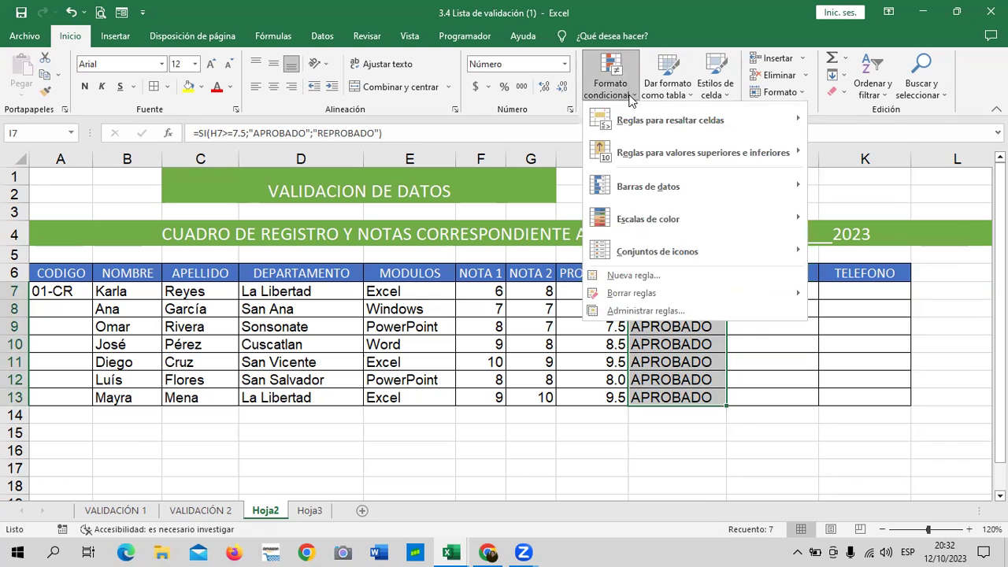
{"action": "mouse_move", "coordinate": [644, 155]}
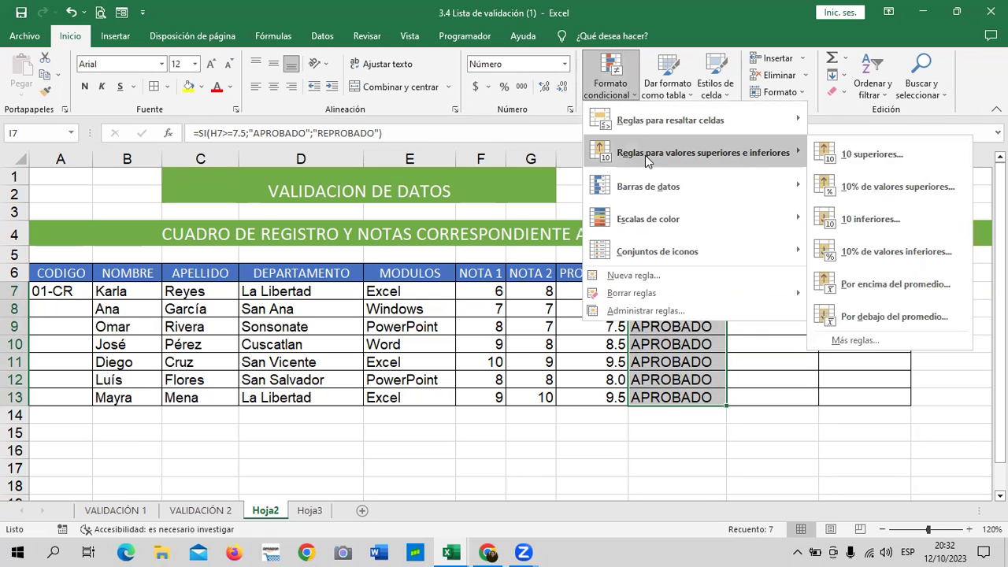
{"action": "mouse_move", "coordinate": [670, 120]}
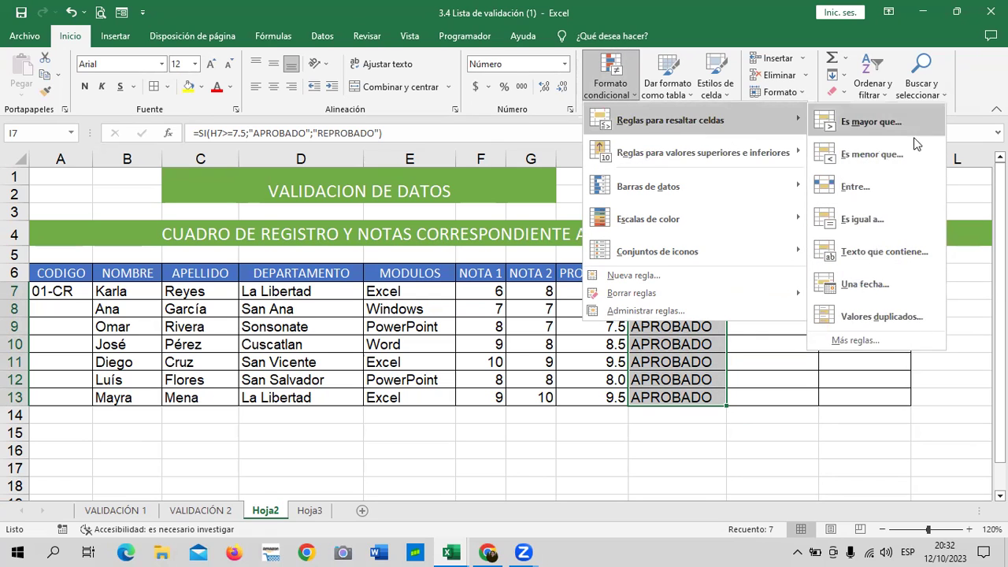
{"action": "left_click", "coordinate": [908, 251]}
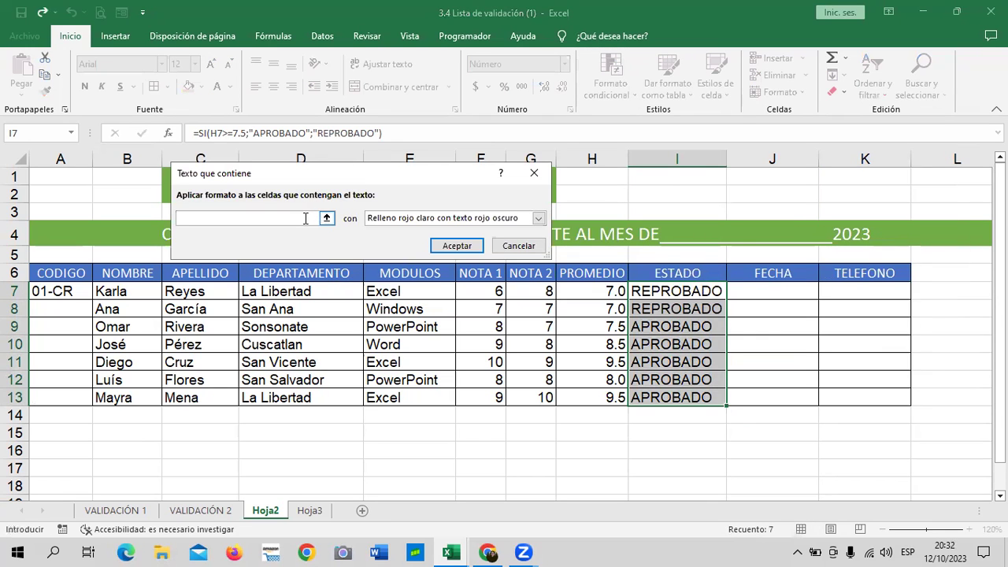
{"action": "type", "text": "RE"}
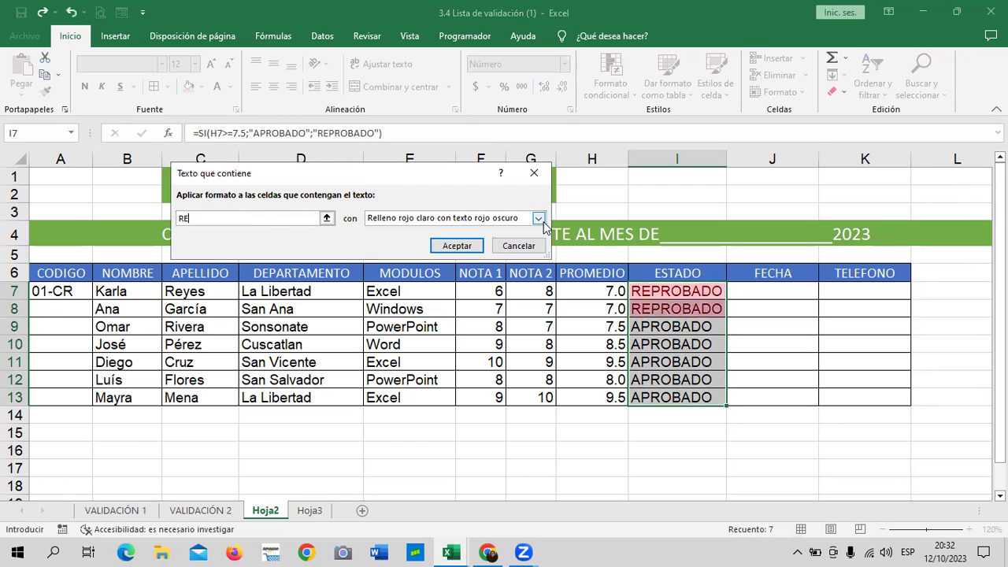
{"action": "left_click", "coordinate": [457, 246]}
{"action": "left_click", "coordinate": [771, 344]}
{"action": "left_click_drag", "start_coordinate": [676, 291], "coordinate": [710, 399]}
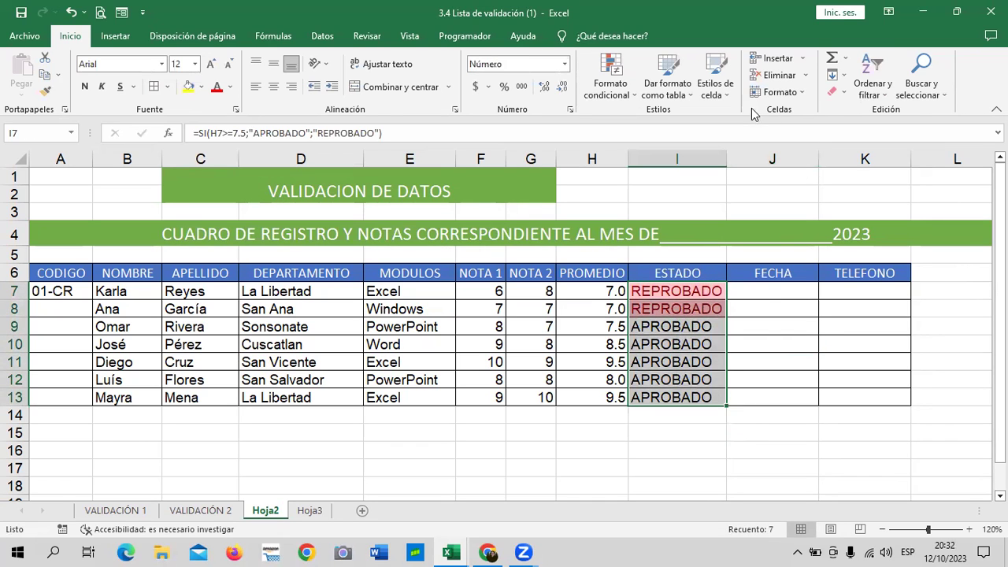
- Add a rule giving cells equal to APROBADO green fill with dark green text
{"action": "left_click", "coordinate": [614, 89]}
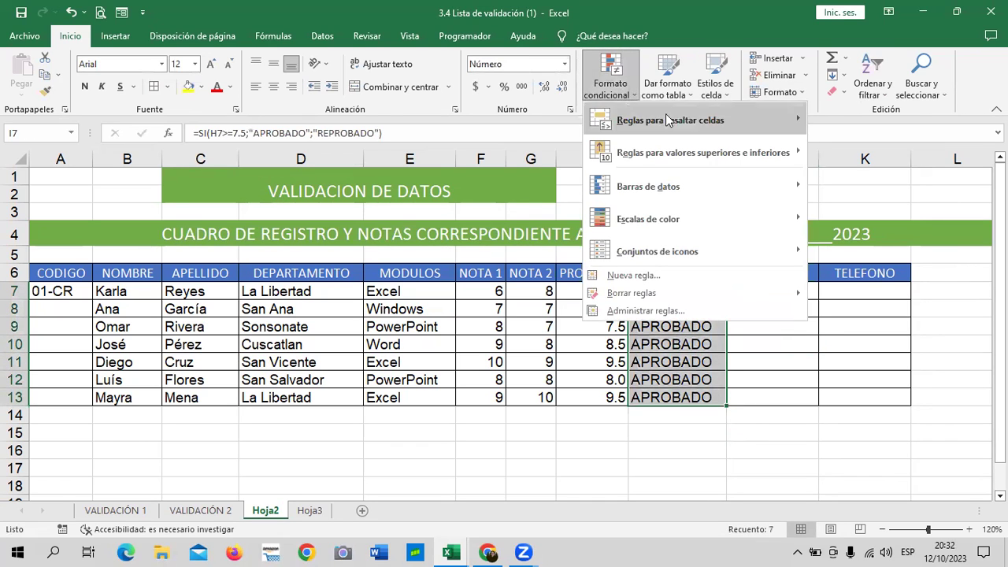
{"action": "mouse_move", "coordinate": [784, 127]}
{"action": "left_click", "coordinate": [865, 219]}
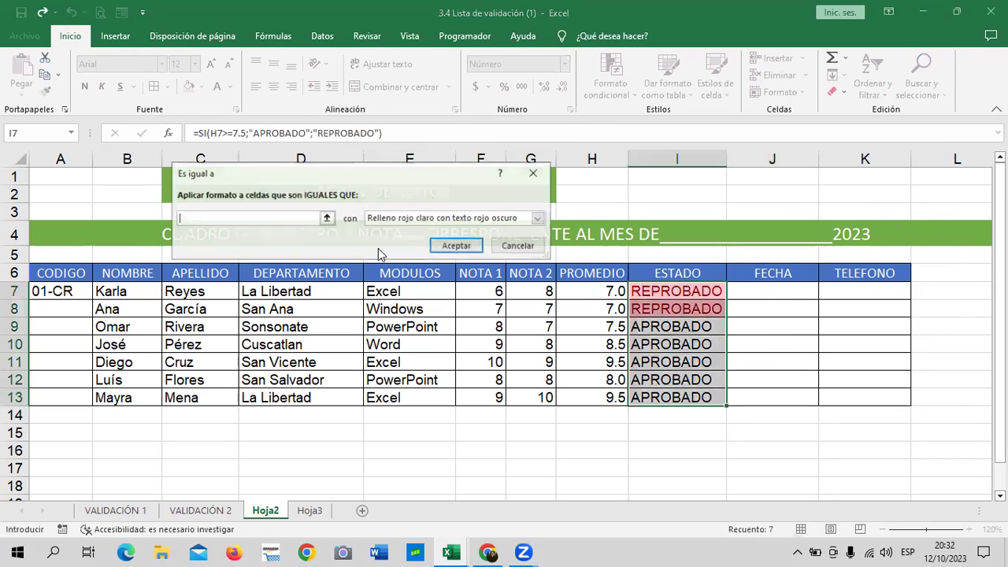
{"action": "type", "text": "APRO"}
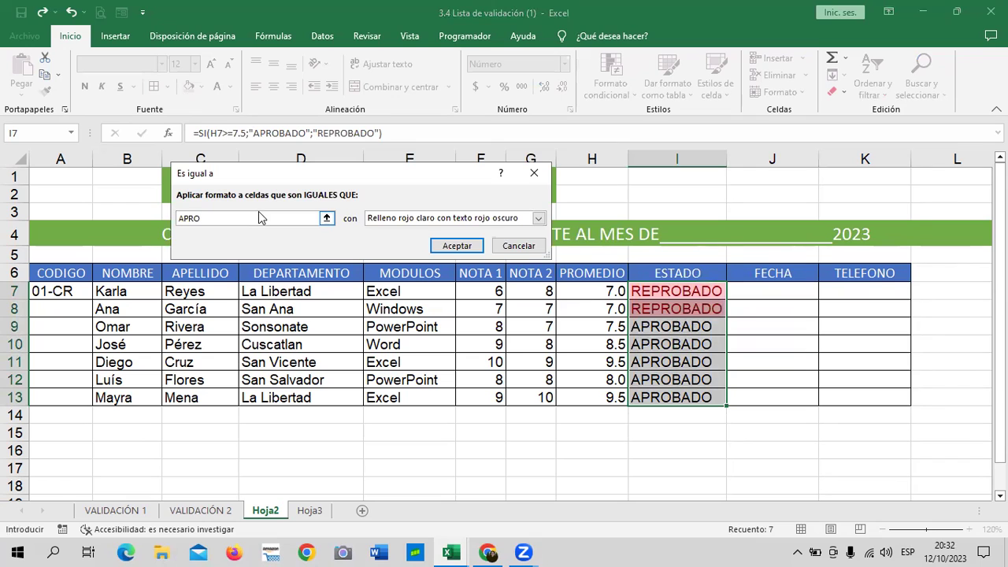
{"action": "type", "text": "BADO"}
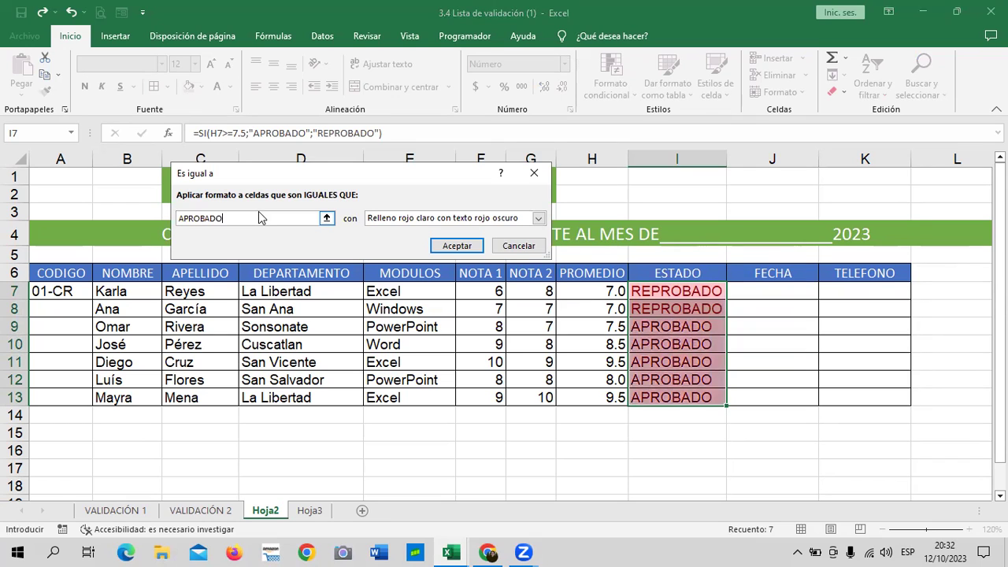
{"action": "left_click", "coordinate": [539, 219]}
{"action": "left_click", "coordinate": [482, 251]}
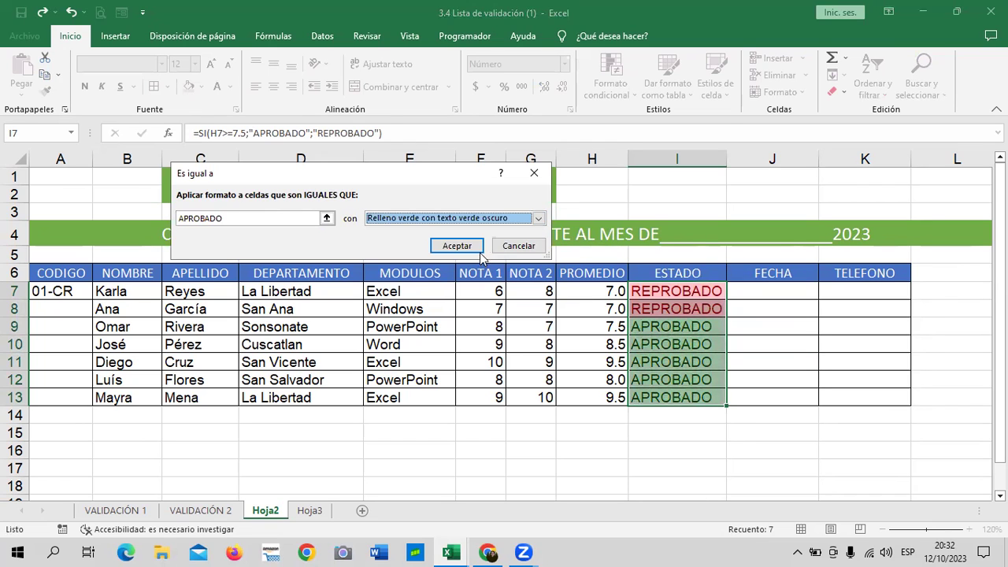
{"action": "left_click", "coordinate": [458, 245]}
{"action": "left_click_drag", "start_coordinate": [826, 379], "coordinate": [825, 370]}
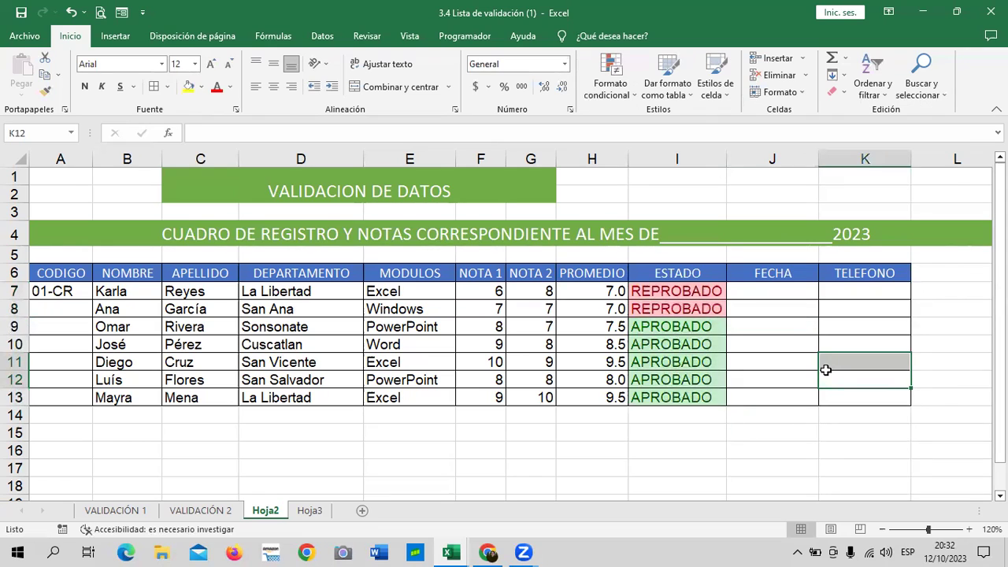
- Centre the ESTADO results in I7:I13
{"action": "left_click_drag", "start_coordinate": [710, 289], "coordinate": [708, 396]}
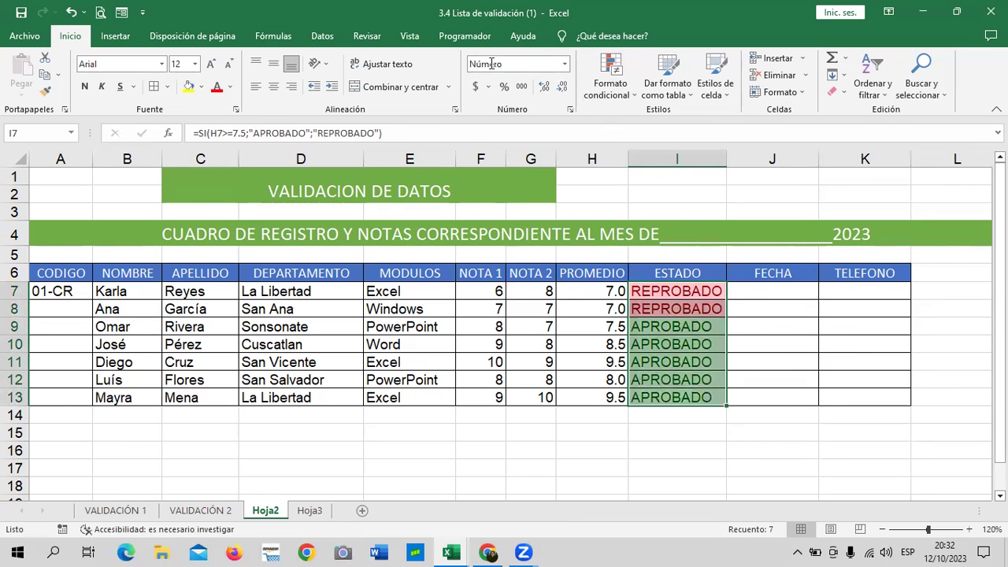
{"action": "left_click", "coordinate": [273, 87]}
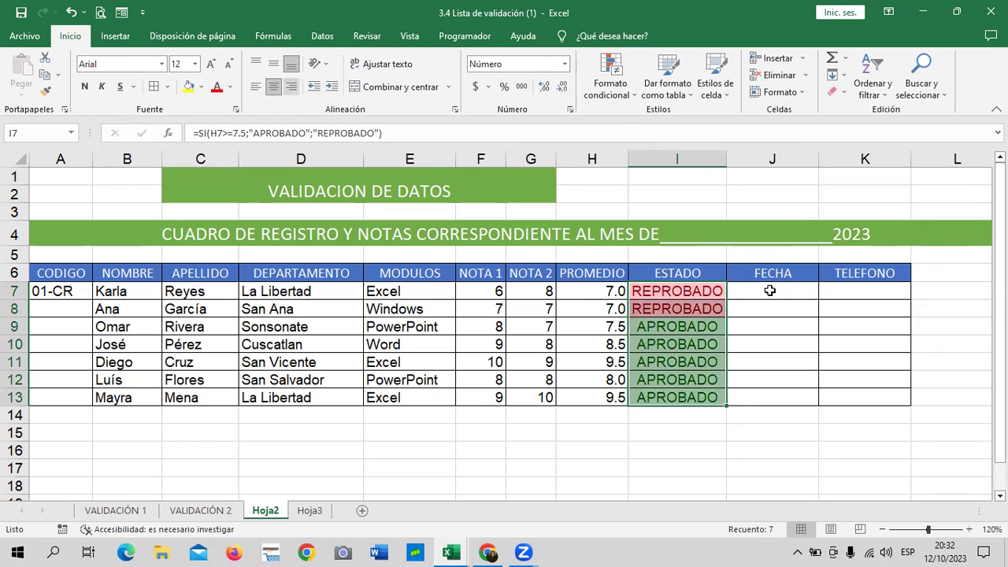
{"action": "left_click", "coordinate": [784, 323]}
- Copy the full =SI status formula text from I7's formula bar
{"action": "left_click", "coordinate": [770, 292]}
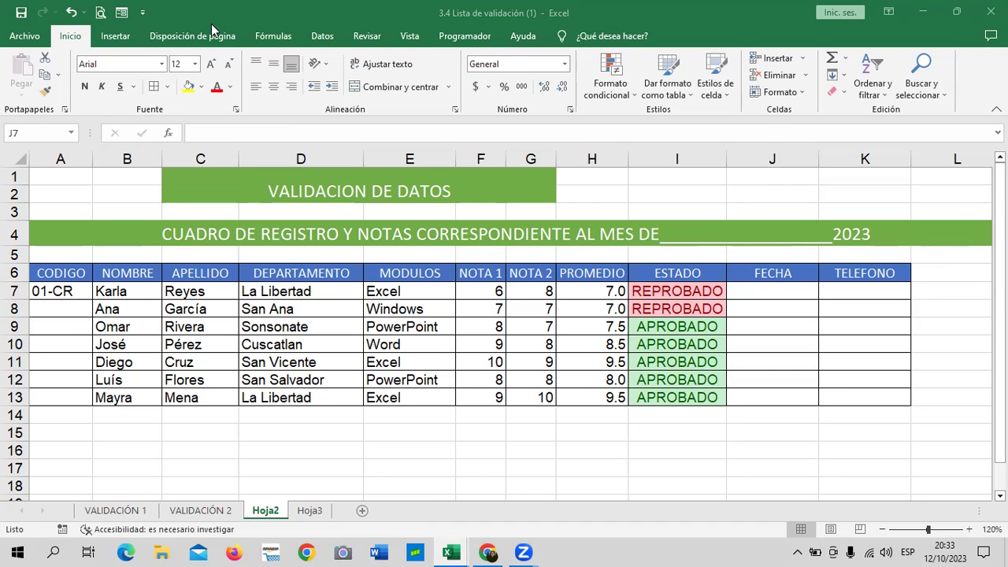
{"action": "left_click", "coordinate": [696, 292]}
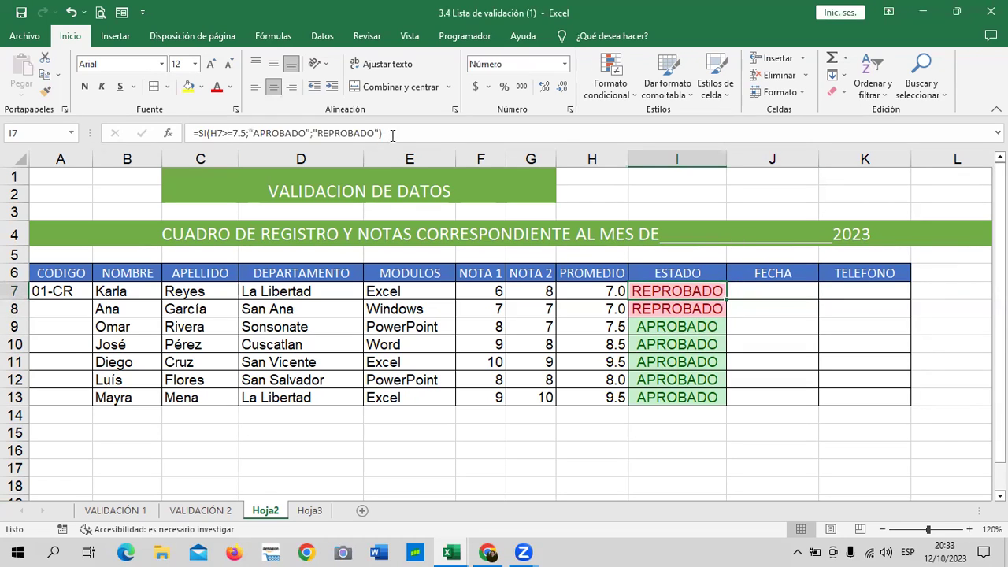
{"action": "left_click_drag", "start_coordinate": [386, 134], "coordinate": [192, 133]}
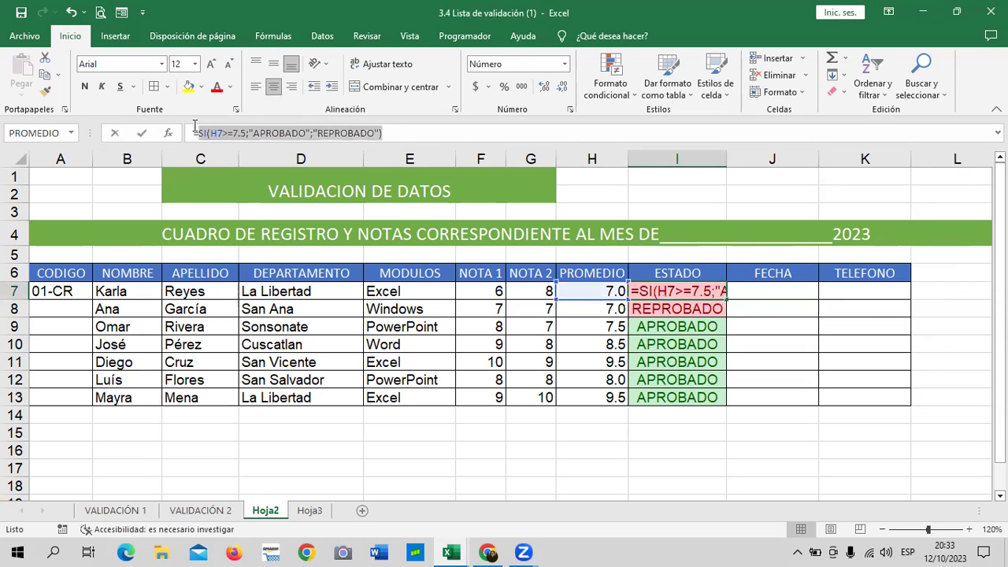
{"action": "right_click", "coordinate": [319, 136]}
{"action": "left_click", "coordinate": [350, 160]}
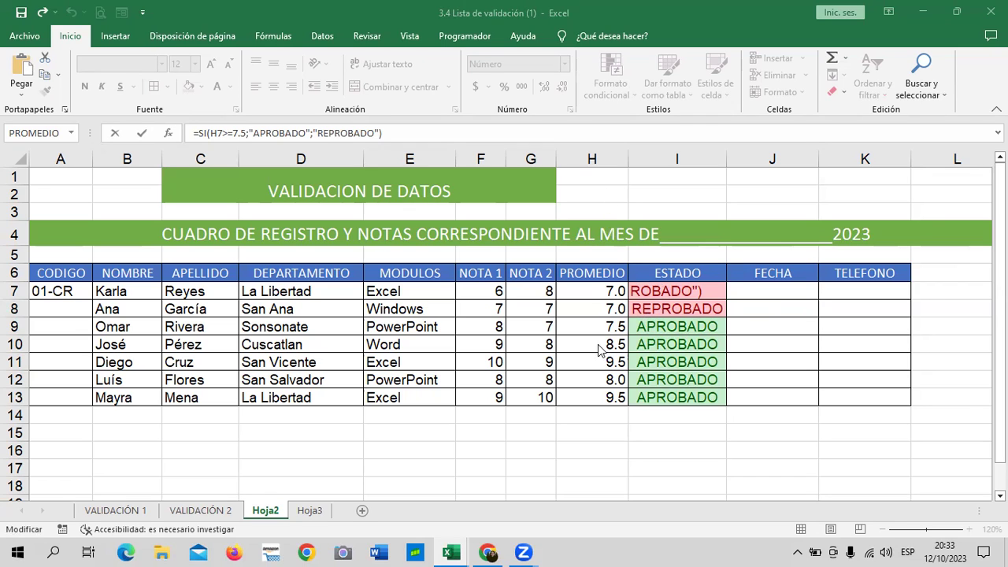
{"action": "triple_click", "coordinate": [415, 134]}
- Leave I7's SI status formula unchanged so it shows REPROBADO again
{"action": "key", "text": "Return"}
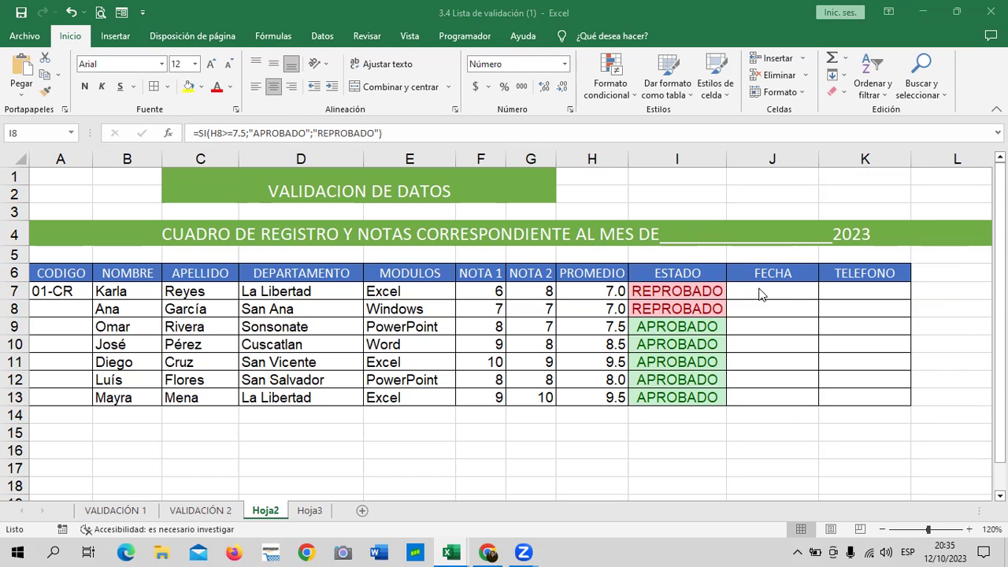
- Select the FECHA cells J7:J13 and set their data validation to allow dates
{"action": "left_click", "coordinate": [843, 306]}
{"action": "left_click_drag", "start_coordinate": [801, 291], "coordinate": [792, 394]}
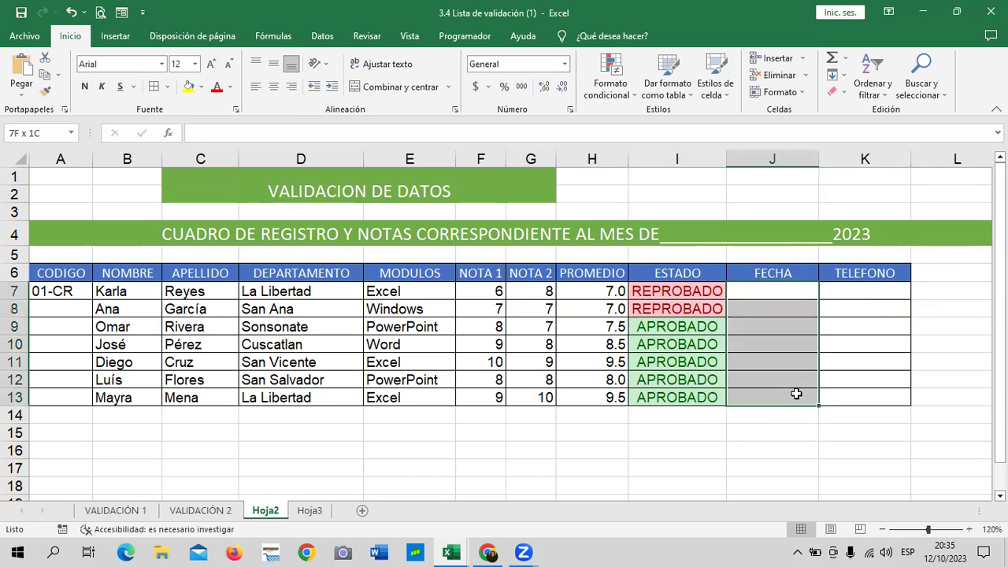
{"action": "left_click", "coordinate": [322, 35]}
{"action": "left_click", "coordinate": [670, 93]}
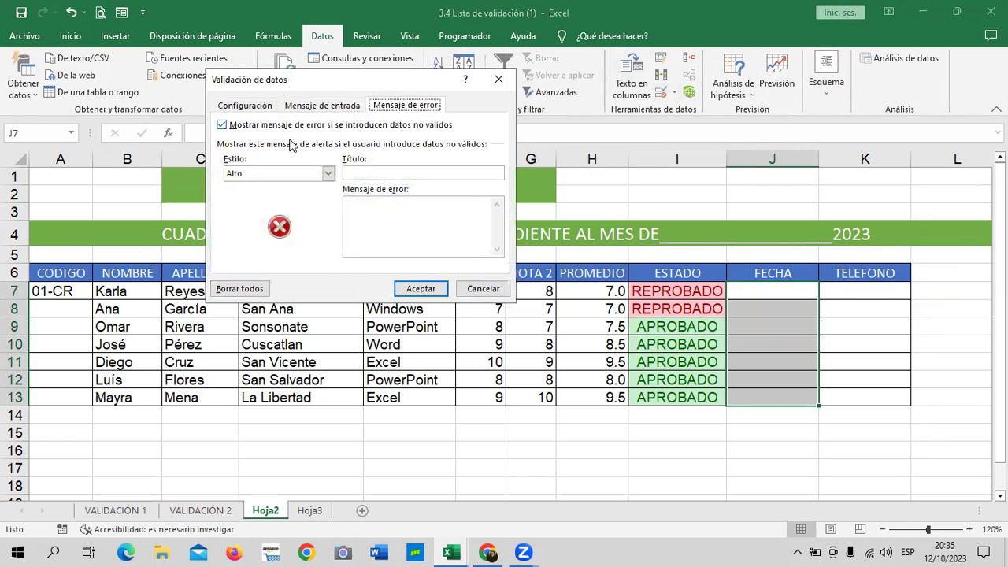
{"action": "left_click", "coordinate": [264, 105]}
{"action": "left_click", "coordinate": [309, 152]}
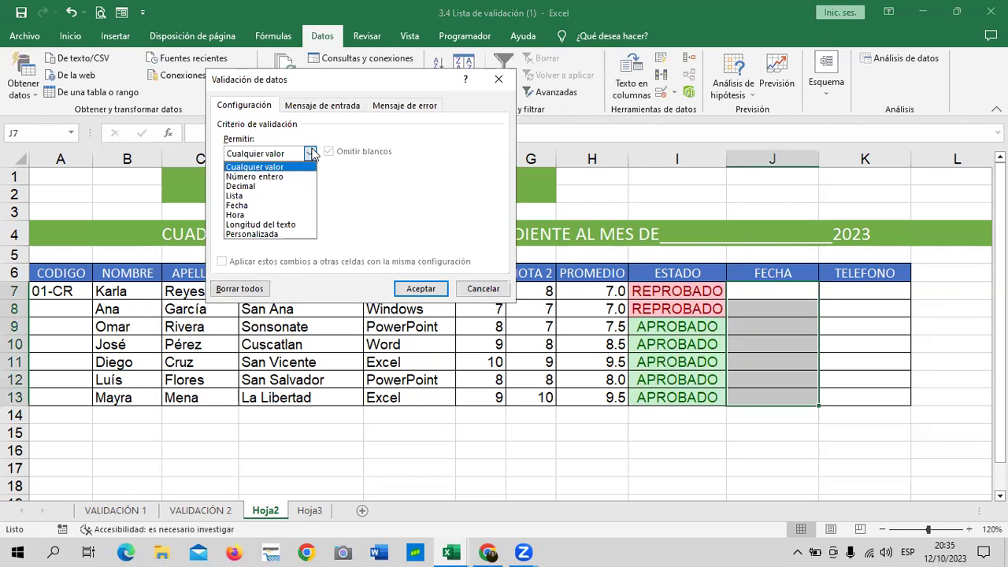
{"action": "left_click", "coordinate": [252, 205]}
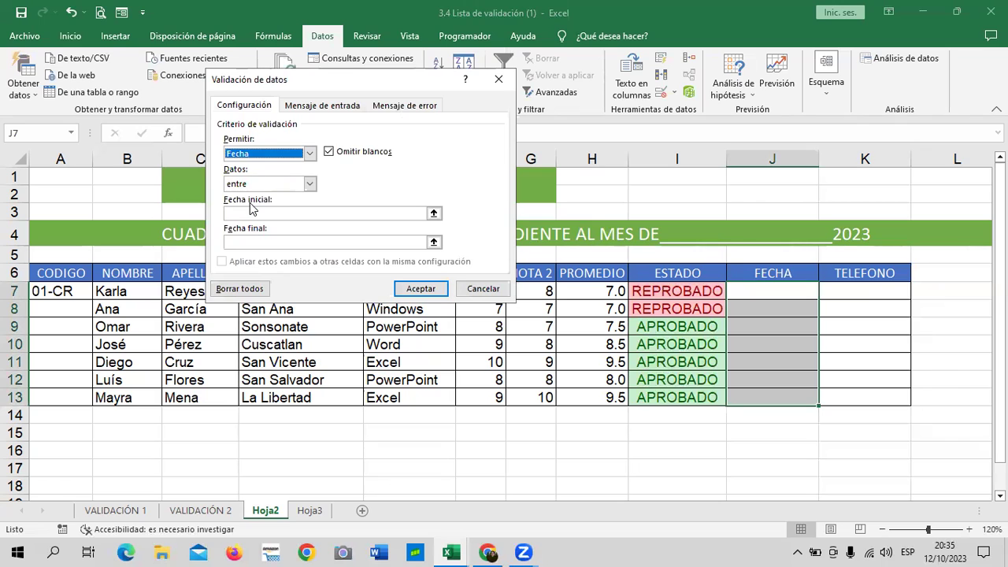
- Restrict the dates to between 15/2/2023 and 31/7/2023
{"action": "left_click", "coordinate": [311, 183]}
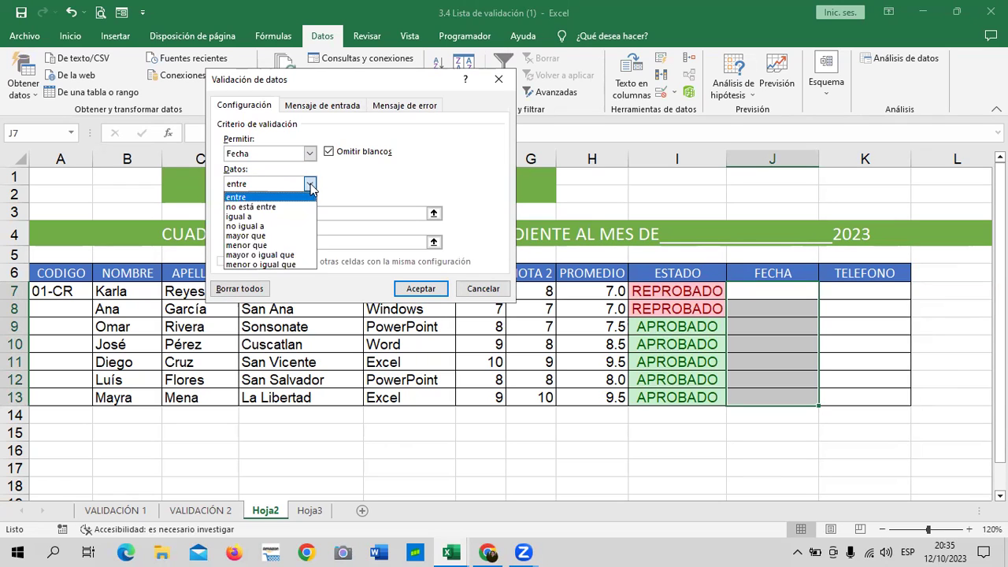
{"action": "left_click", "coordinate": [274, 218]}
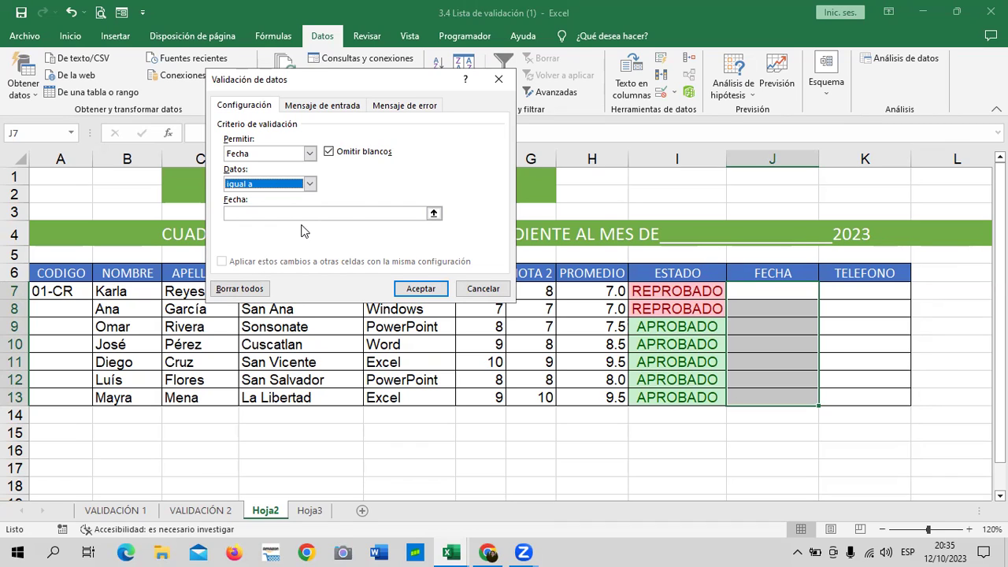
{"action": "left_click", "coordinate": [311, 184]}
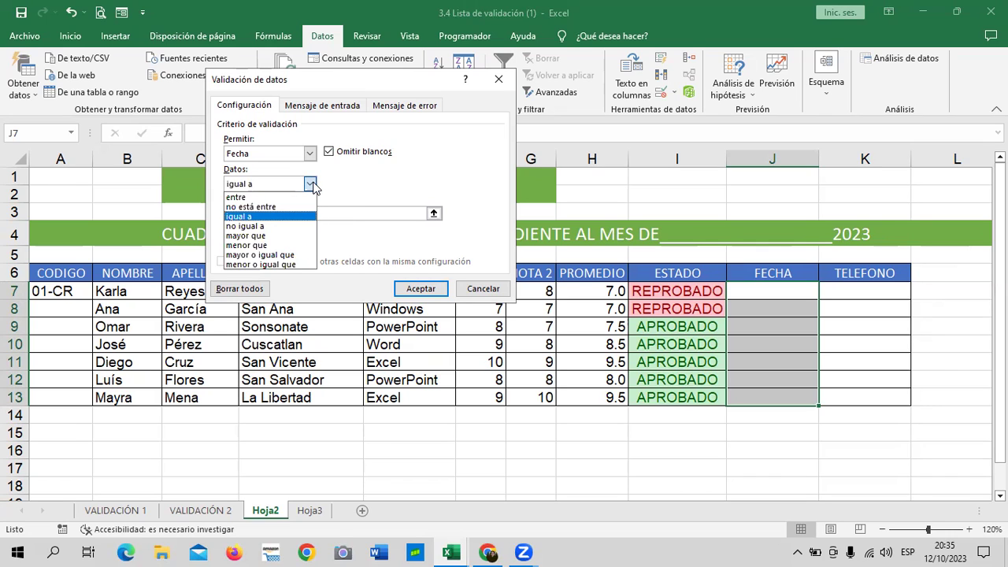
{"action": "left_click", "coordinate": [268, 197]}
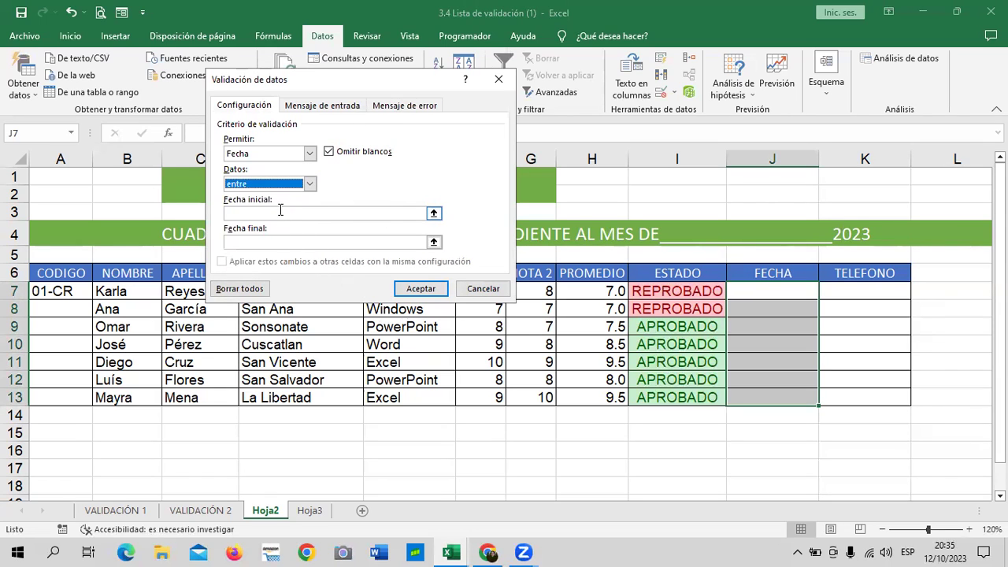
{"action": "left_click", "coordinate": [286, 214]}
{"action": "type", "text": "15/"}
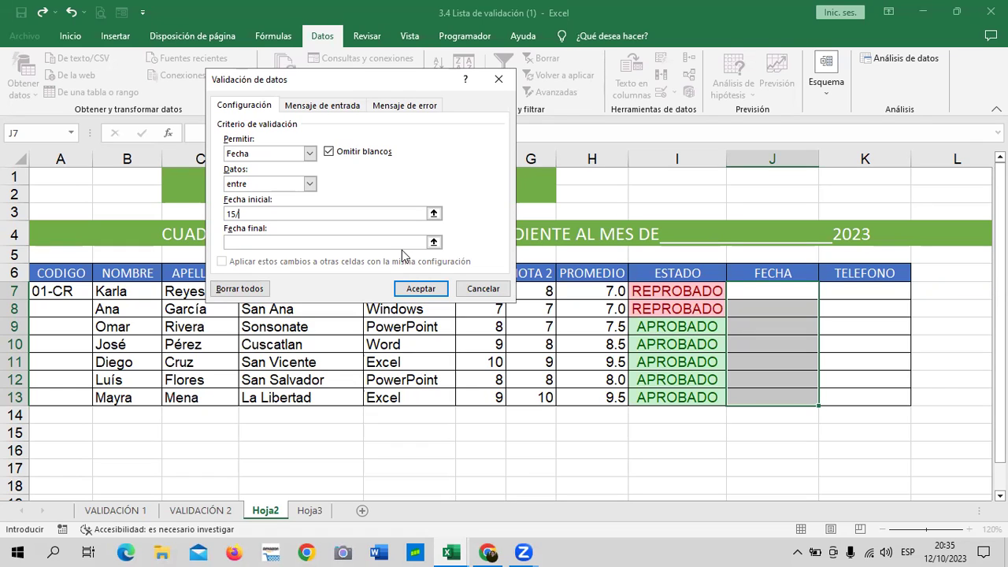
{"action": "type", "text": "2/2023"}
{"action": "left_click", "coordinate": [370, 241]}
{"action": "type", "text": "31"}
{"action": "type", "text": "2023"}
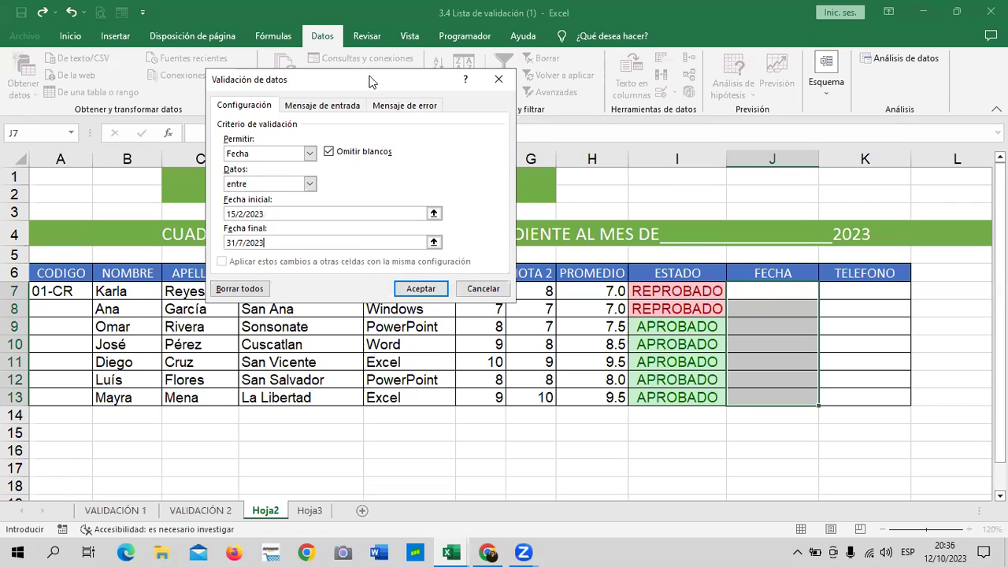
- Enter the input message 'Fecha validas 15/2/2023 al 31/7/2023' for the FECHA rule
{"action": "left_click", "coordinate": [403, 104]}
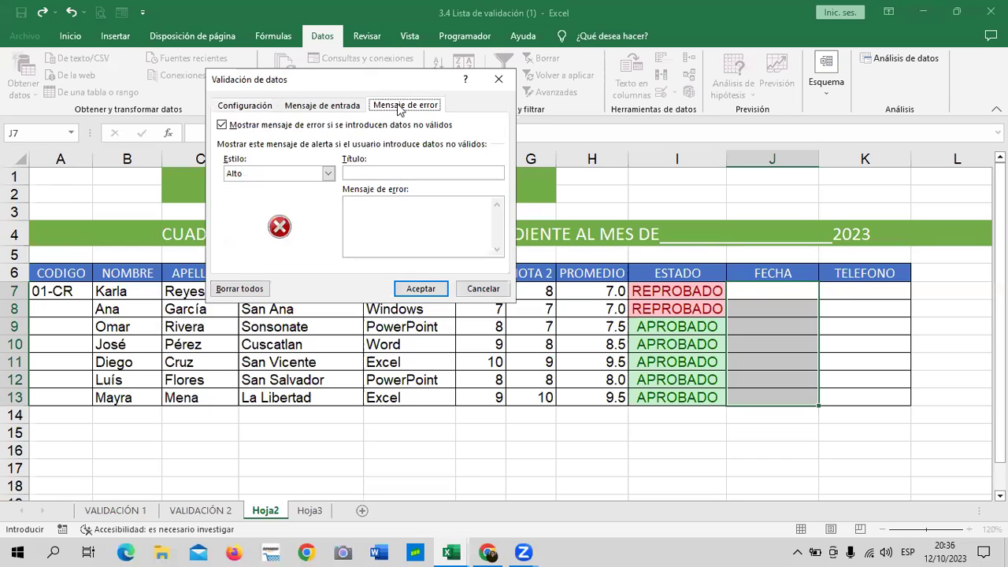
{"action": "left_click", "coordinate": [329, 109]}
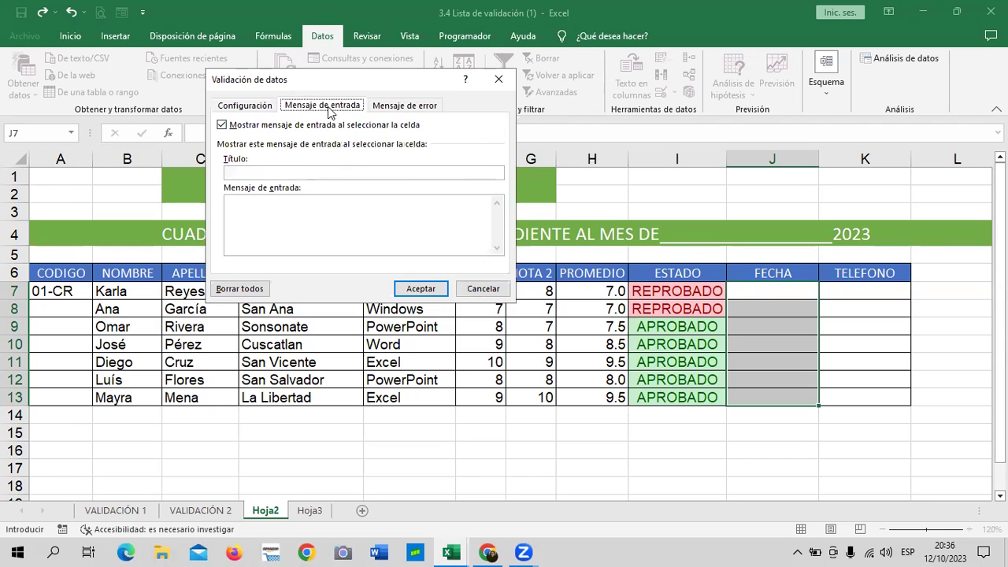
{"action": "left_click", "coordinate": [291, 226]}
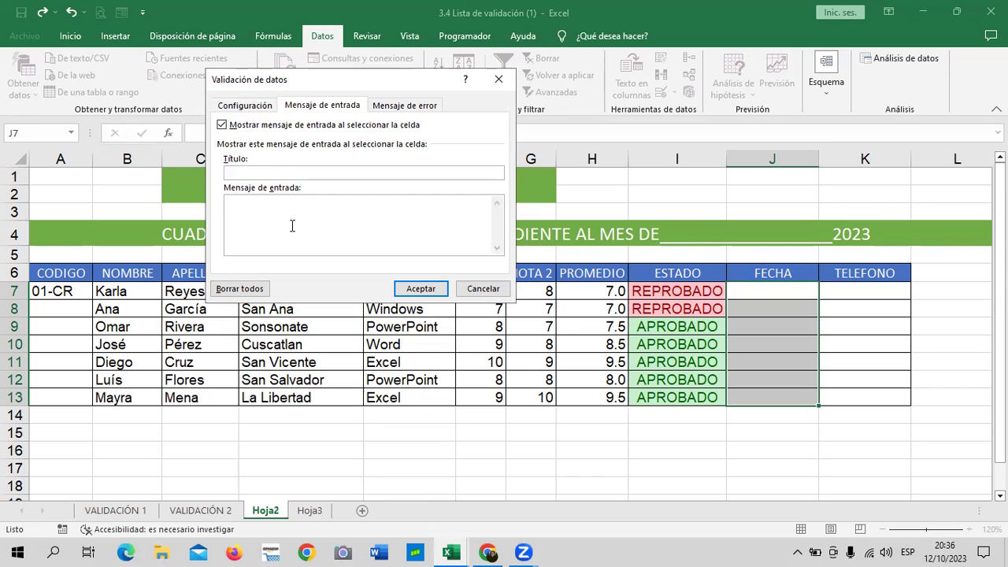
{"action": "type", "text": "FECHAS"}
{"action": "key", "text": "Caps_Lock"}
{"action": "key", "text": "BackSpace"}
{"action": "key", "text": "BackSpace"}
{"action": "key", "text": "BackSpace"}
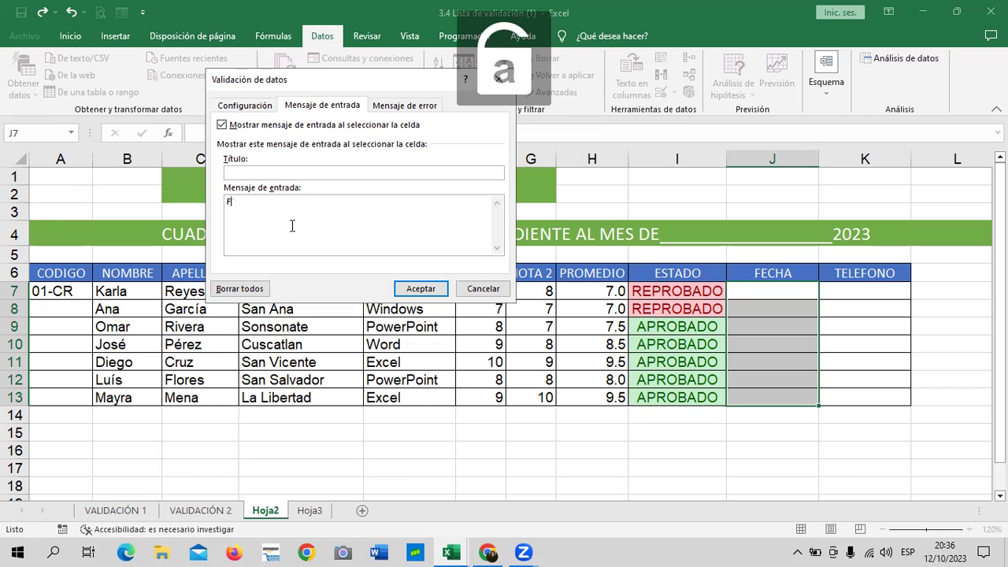
{"action": "type", "text": "echa vali"}
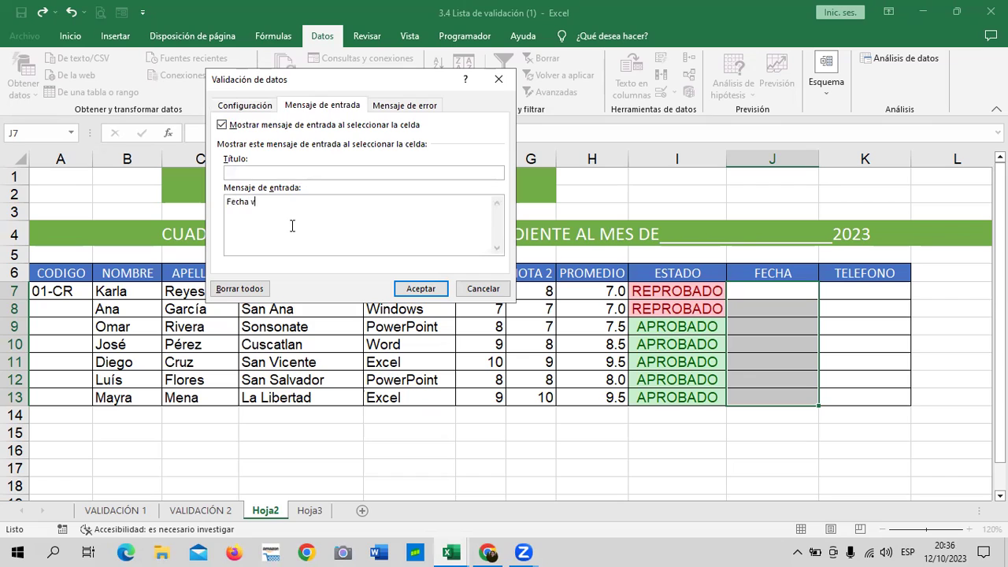
{"action": "type", "text": "das"}
{"action": "type", "text": " 15/"}
{"action": "type", "text": "2/2023 al "}
{"action": "type", "text": "31/7/"}
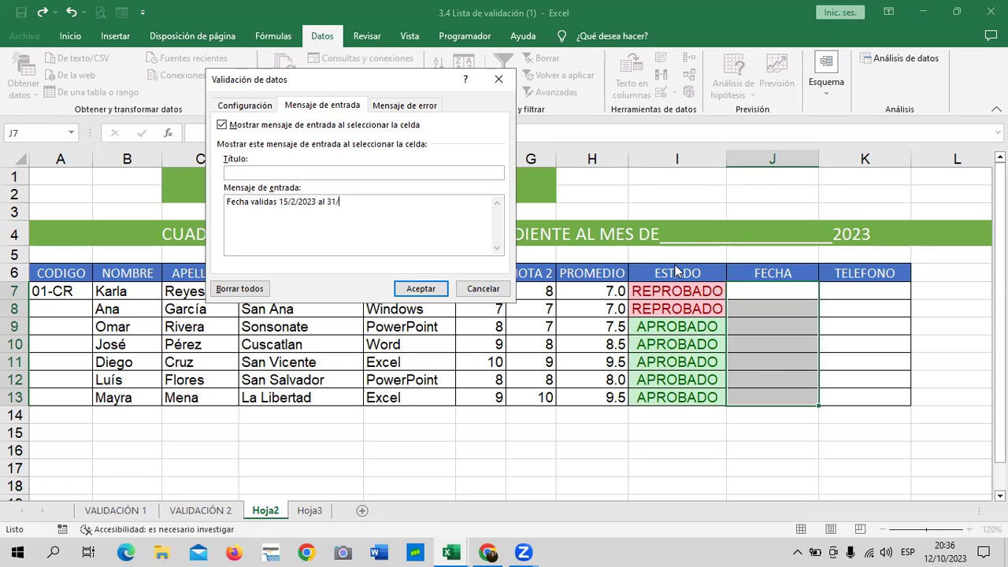
{"action": "type", "text": "2023"}
- Apply the date rule, test 10/2/2023 in J7, and cancel the rejected entry
{"action": "left_click", "coordinate": [433, 293]}
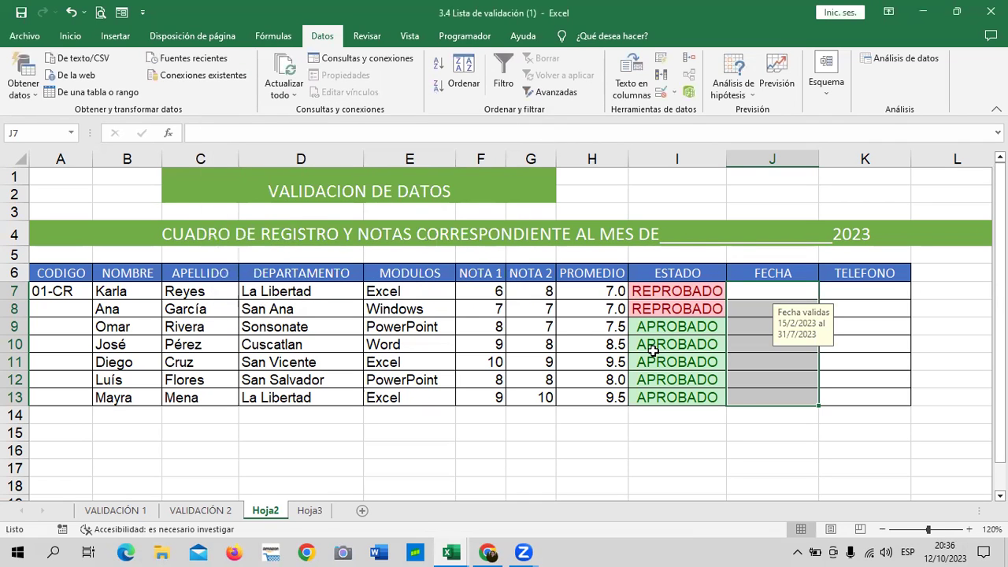
{"action": "left_click", "coordinate": [762, 295]}
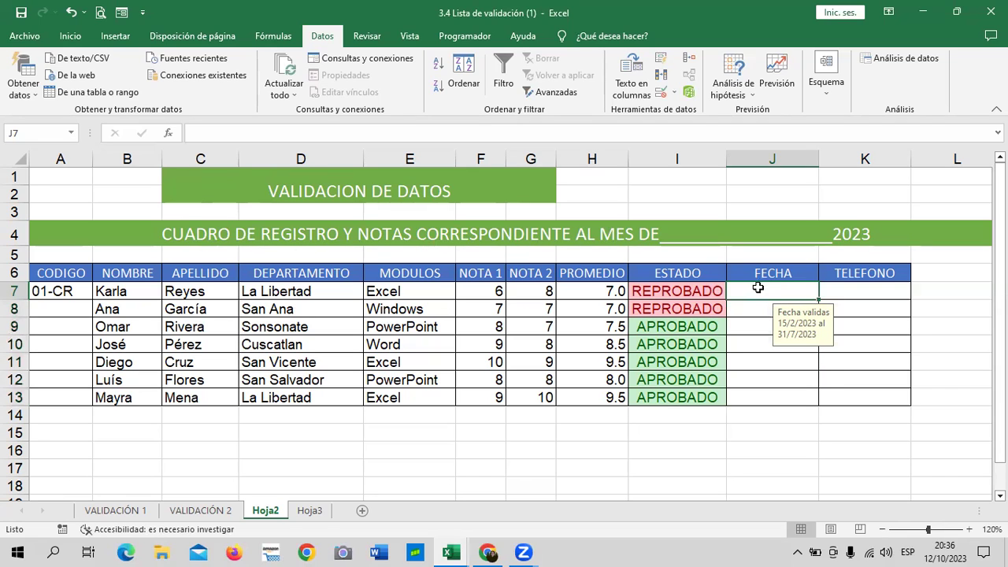
{"action": "type", "text": "10/2/2023"}
{"action": "key", "text": "Return"}
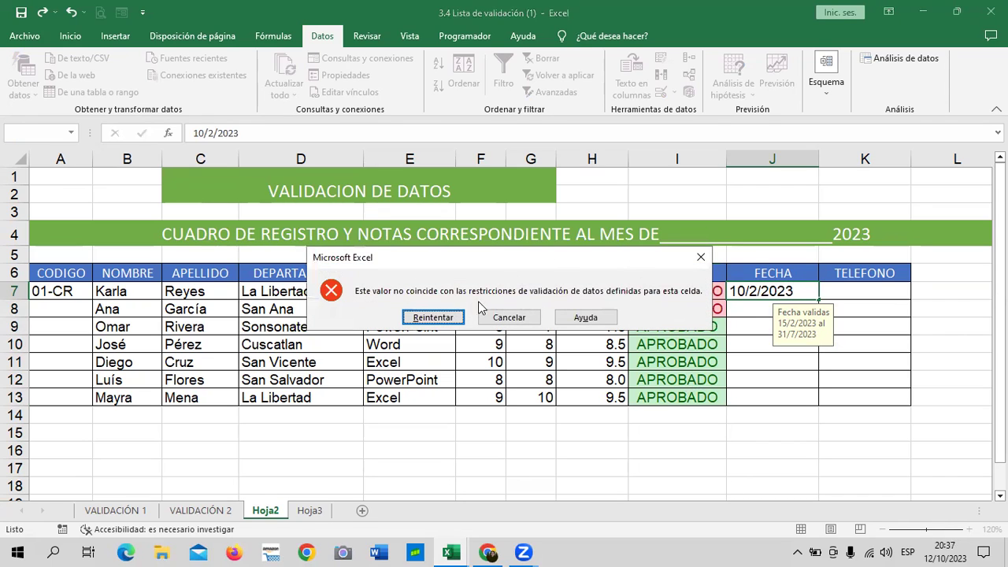
{"action": "left_click", "coordinate": [450, 321]}
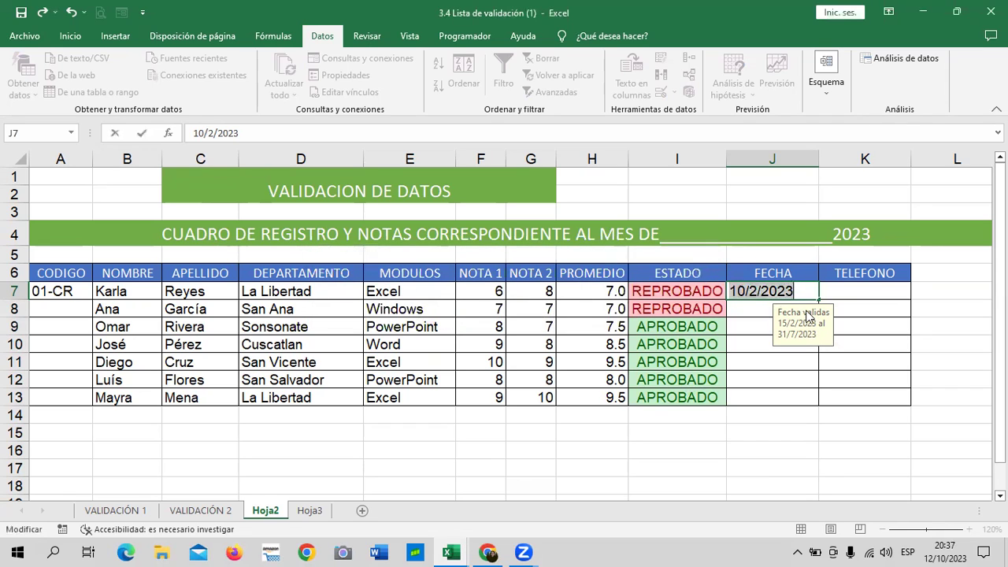
{"action": "key", "text": "Return"}
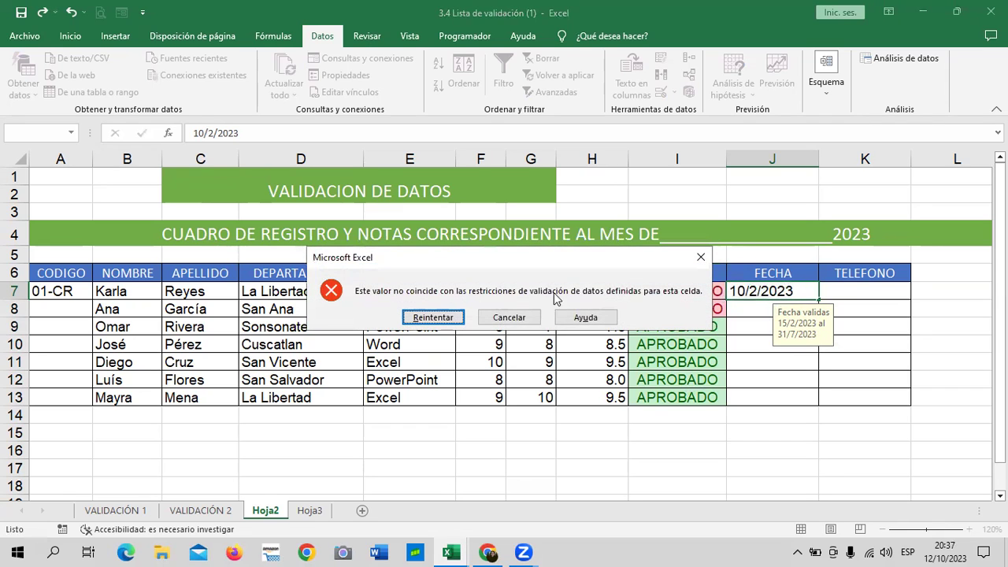
{"action": "left_click", "coordinate": [529, 316]}
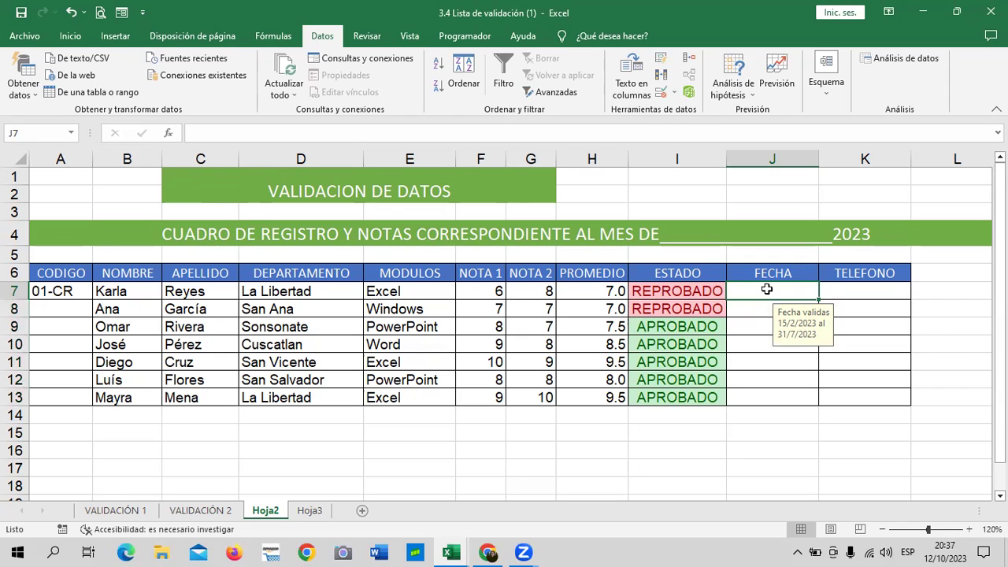
- Enter 20/2/2023 and 10/5/23 in J7:J8, correcting rejected 15/8/23 to 15/7/23 in J9
{"action": "type", "text": "20"}
{"action": "type", "text": "/"}
{"action": "type", "text": "2/2023"}
{"action": "key", "text": "Return"}
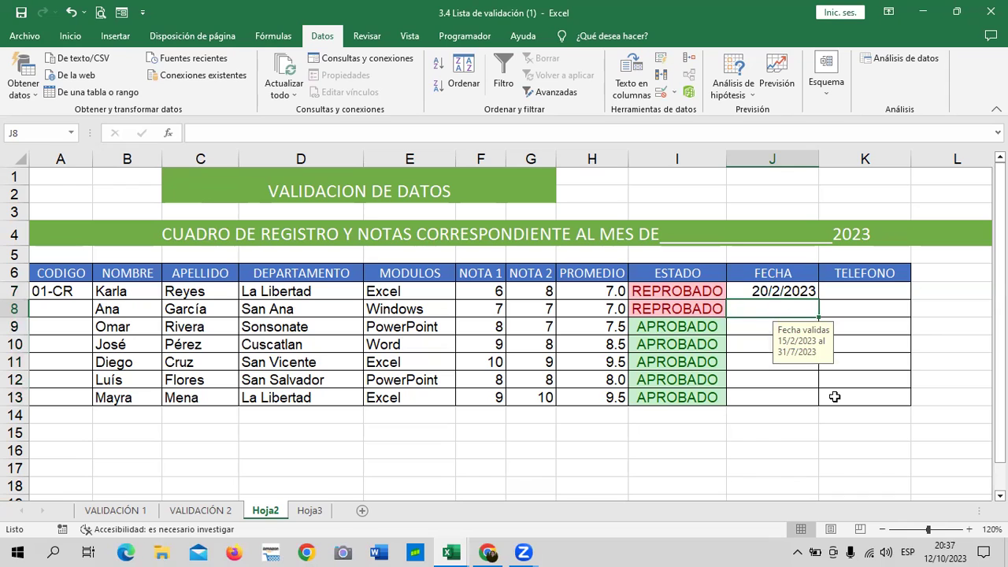
{"action": "type", "text": "10/5/23"}
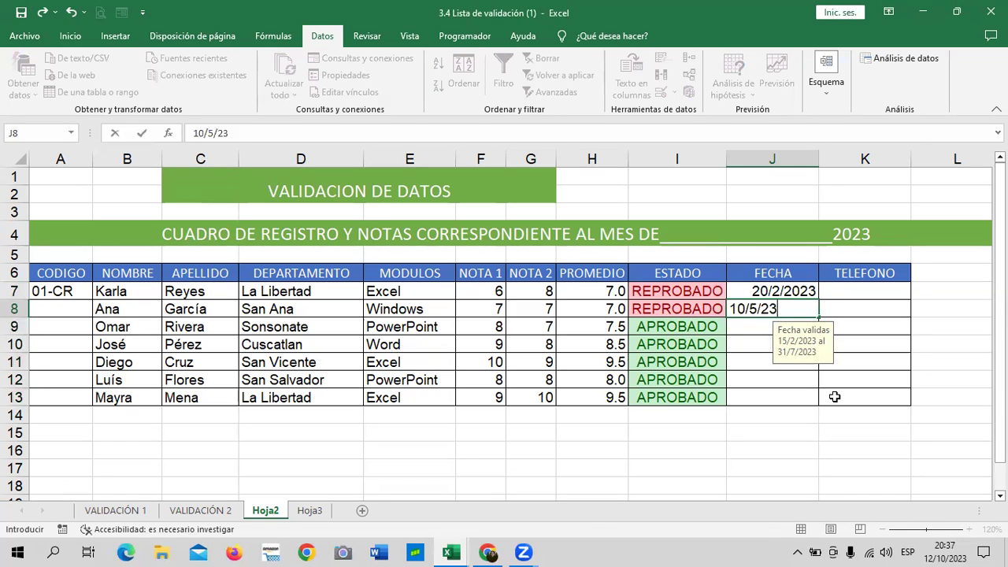
{"action": "key", "text": "Return"}
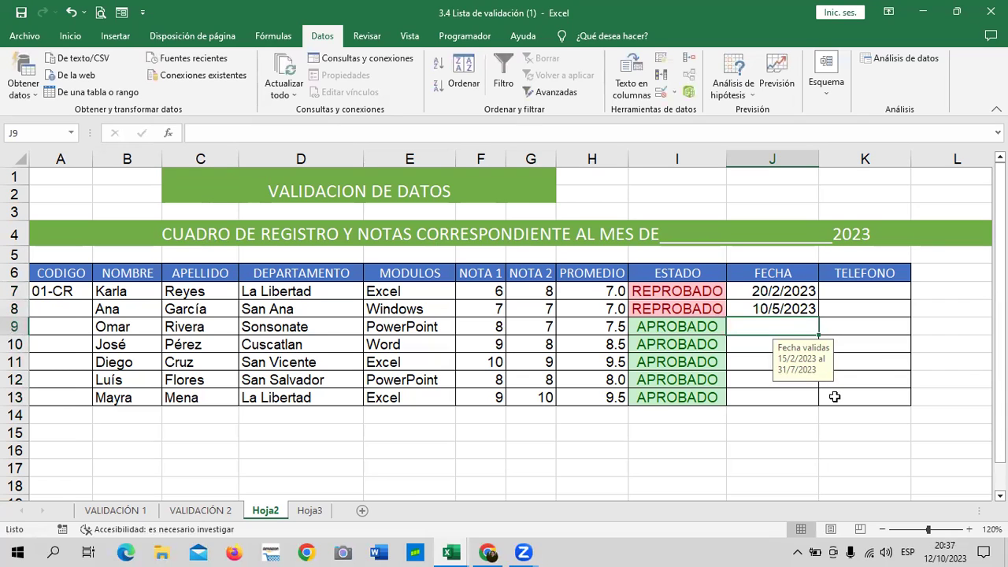
{"action": "type", "text": "15/8/23"}
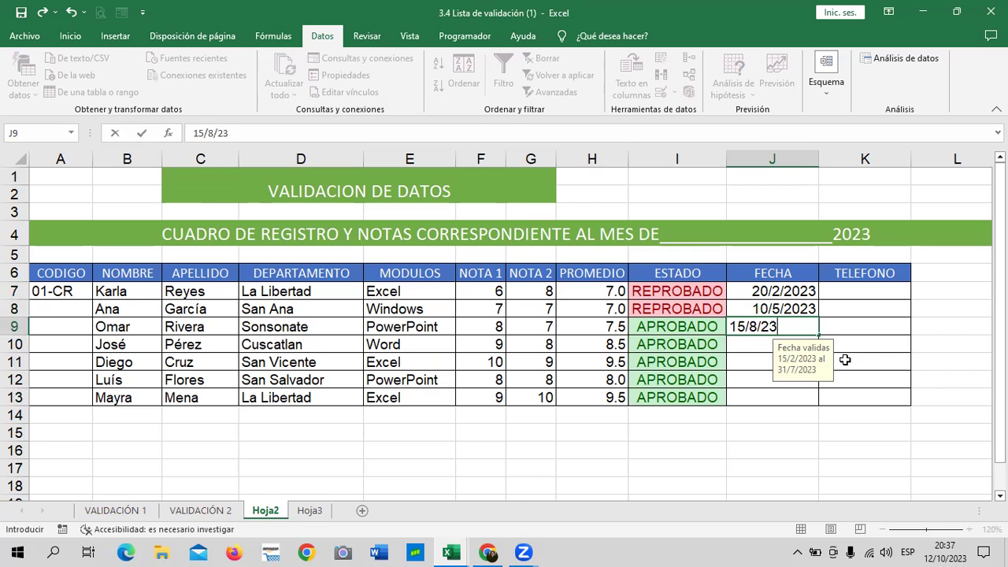
{"action": "key", "text": "Return"}
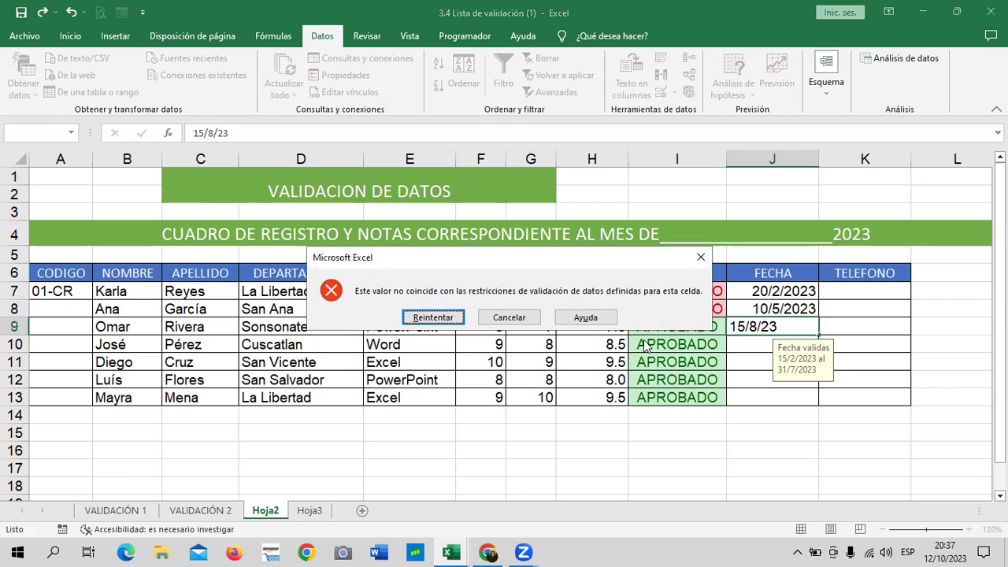
{"action": "left_click", "coordinate": [445, 317]}
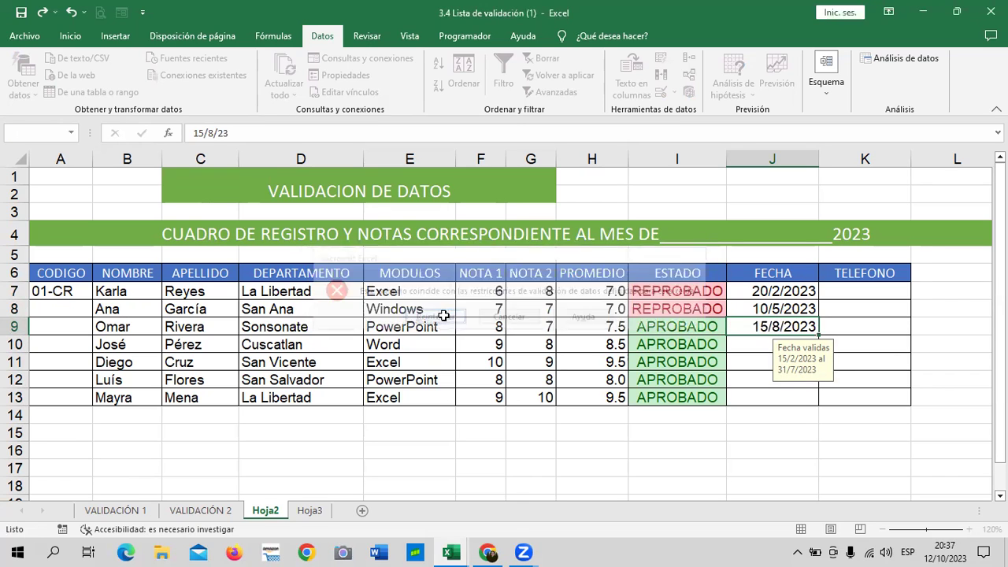
{"action": "left_click", "coordinate": [213, 133]}
{"action": "key", "text": "BackSpace"}
{"action": "type", "text": "7"}
{"action": "key", "text": "Return"}
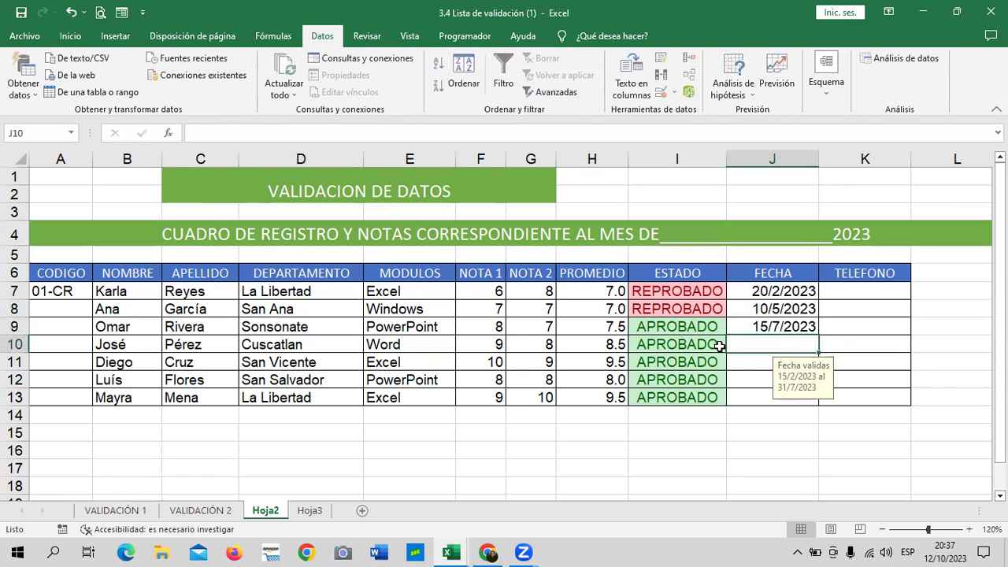
- Enter 10/6/2023, 25/3/23, 20/4/2023 and 30/7/2023 in J10:J13
{"action": "type", "text": "10/6/2023"}
{"action": "key", "text": "Return"}
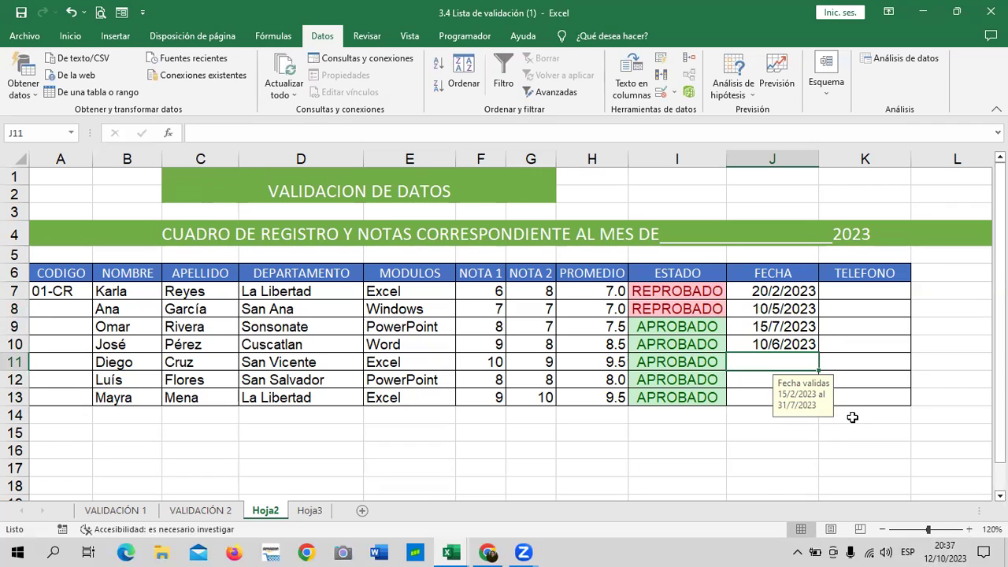
{"action": "type", "text": "25/3/23"}
{"action": "key", "text": "Return"}
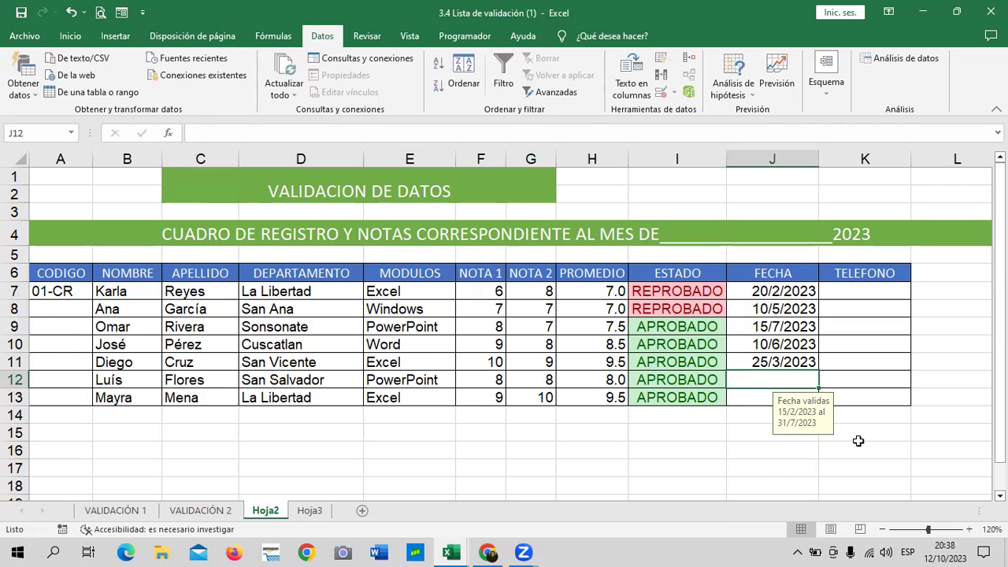
{"action": "type", "text": "20/4/"}
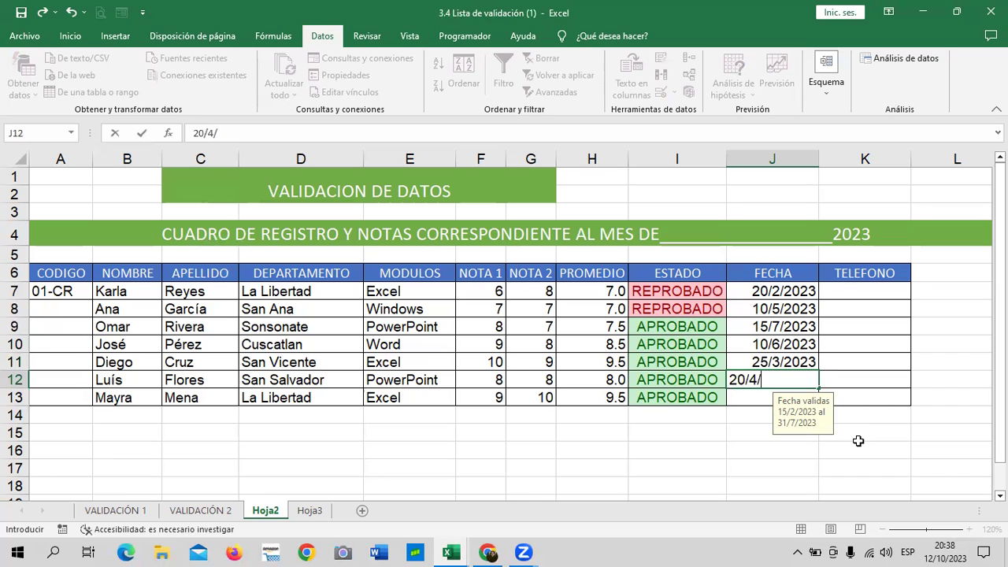
{"action": "type", "text": "2023"}
{"action": "key", "text": "Return"}
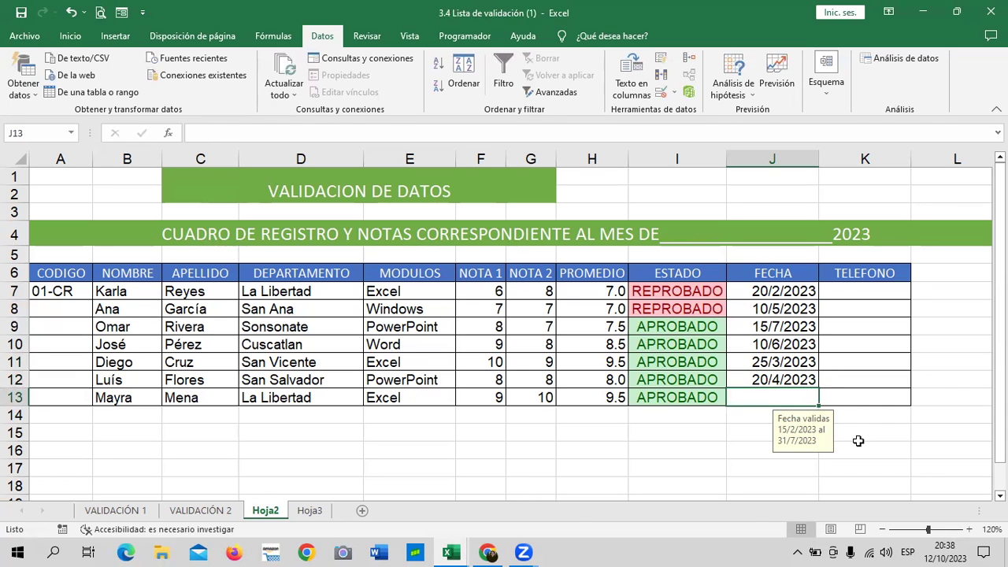
{"action": "type", "text": "30/"}
{"action": "type", "text": "7/2023"}
{"action": "key", "text": "Return"}
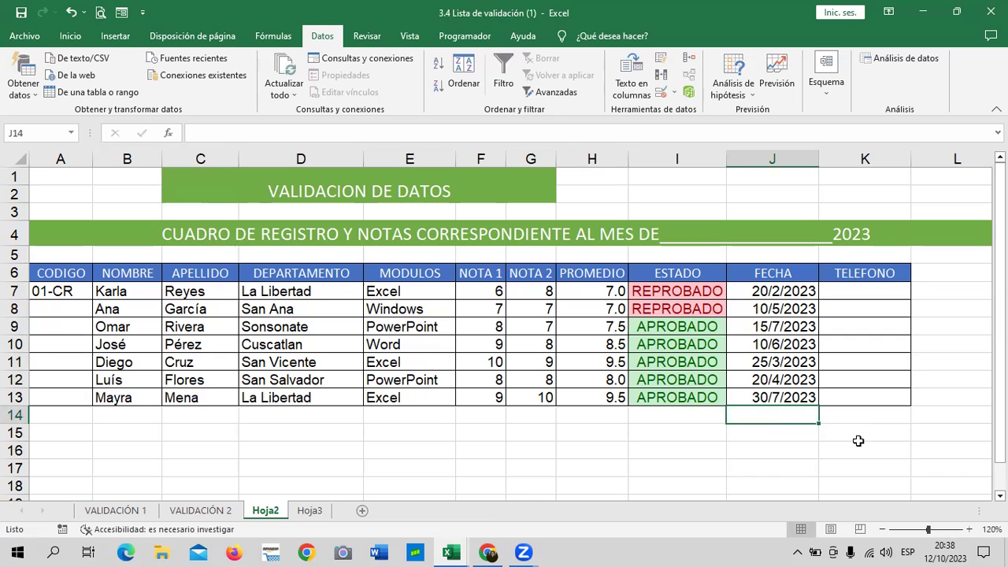
{"action": "left_click", "coordinate": [953, 339]}
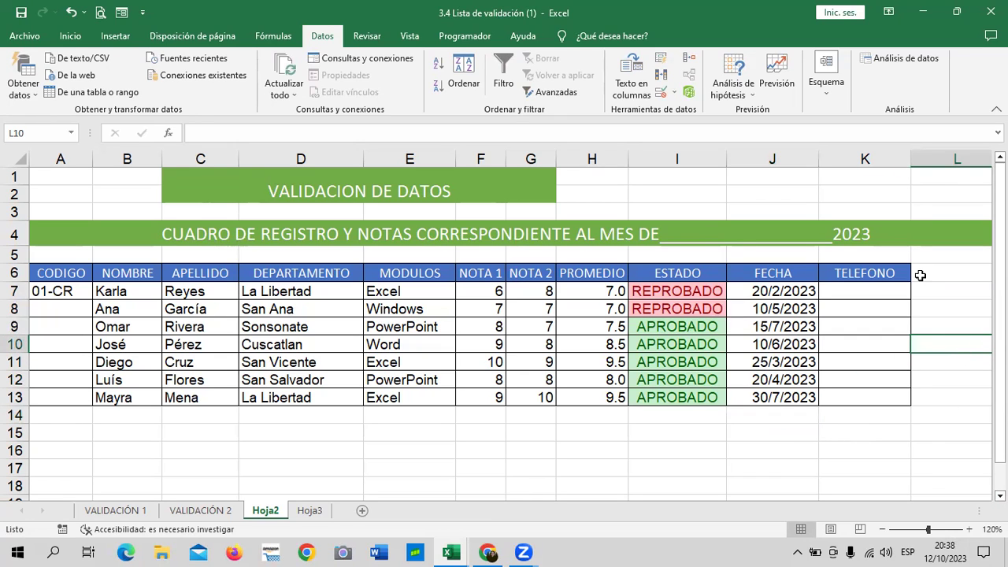
{"action": "left_click_drag", "start_coordinate": [911, 160], "coordinate": [928, 165]}
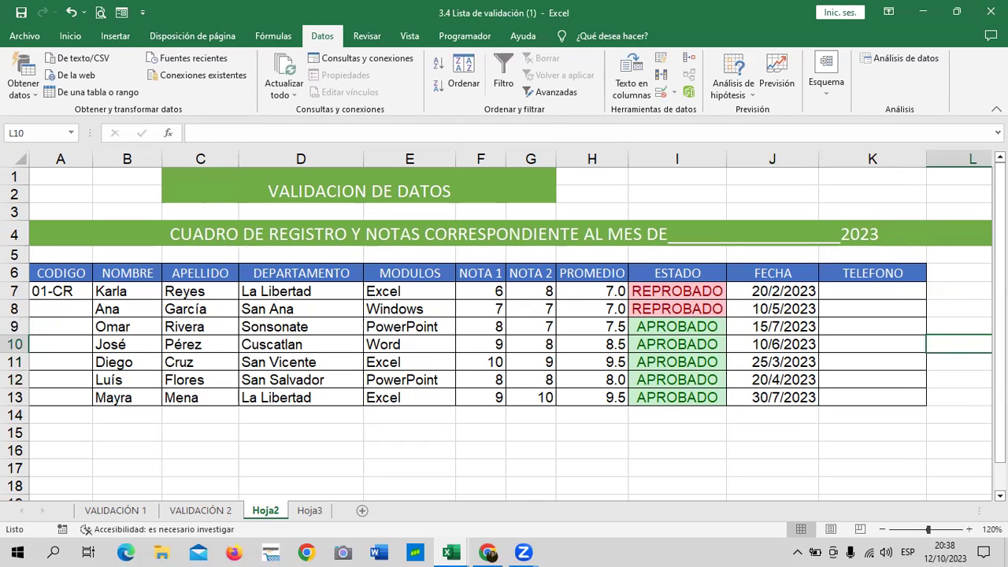
{"action": "left_click", "coordinate": [928, 467]}
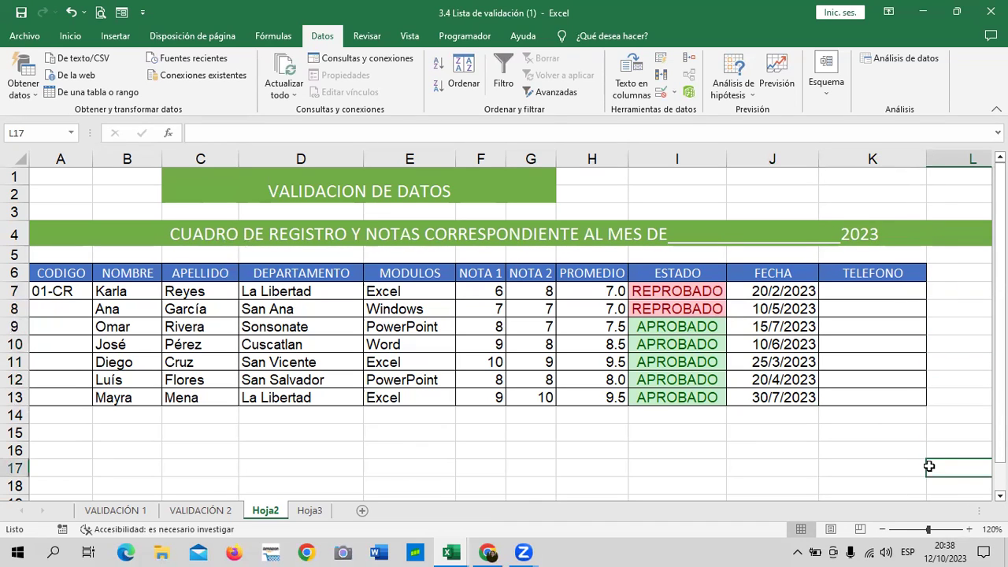
{"action": "left_click", "coordinate": [868, 426]}
{"action": "key", "text": "Right"}
{"action": "key", "text": "Right"}
{"action": "key", "text": "Right"}
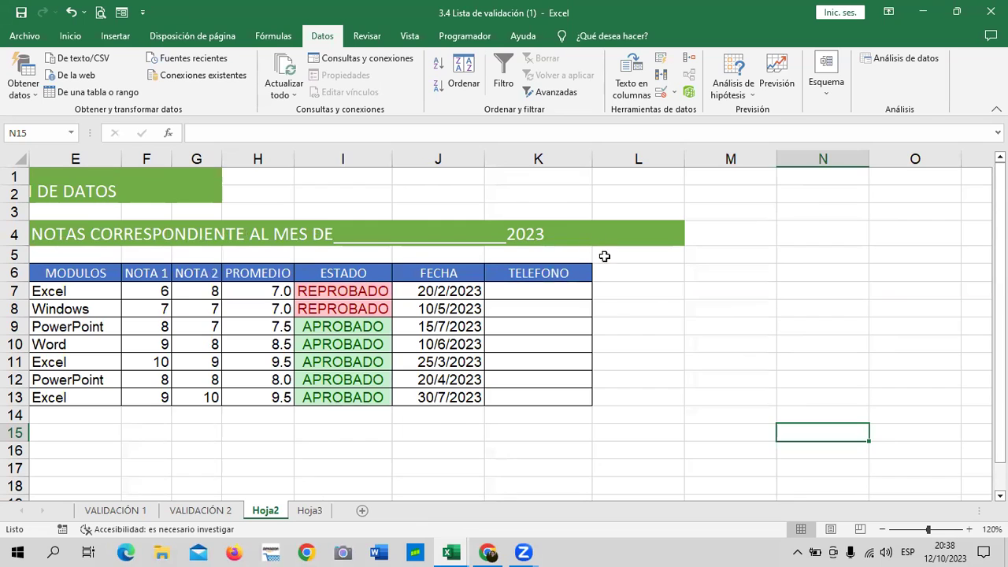
{"action": "left_click", "coordinate": [653, 292]}
- Select TELEFONO cells K7:K13 and set validation to text length equal to 11
{"action": "left_click_drag", "start_coordinate": [554, 292], "coordinate": [551, 396]}
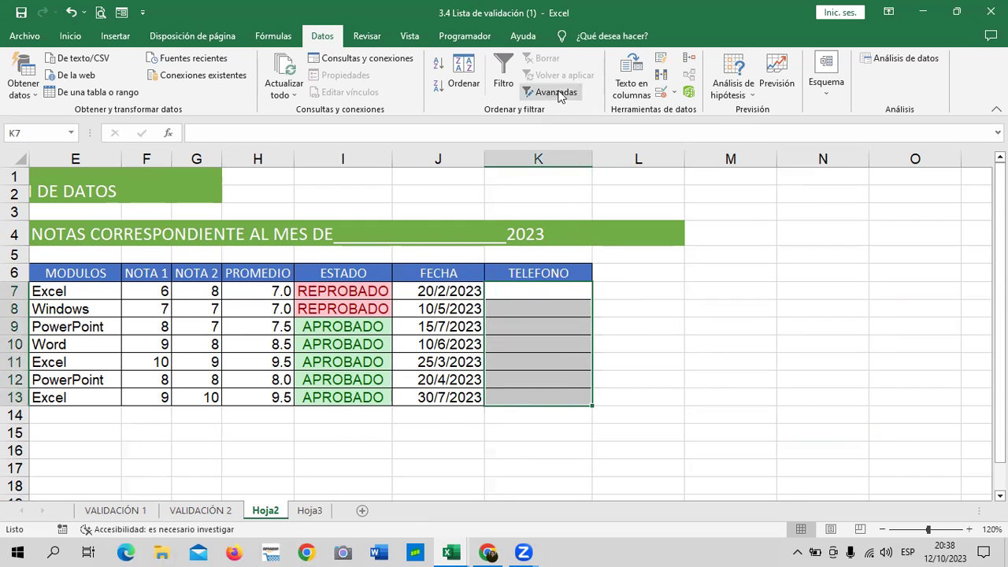
{"action": "left_click", "coordinate": [662, 93]}
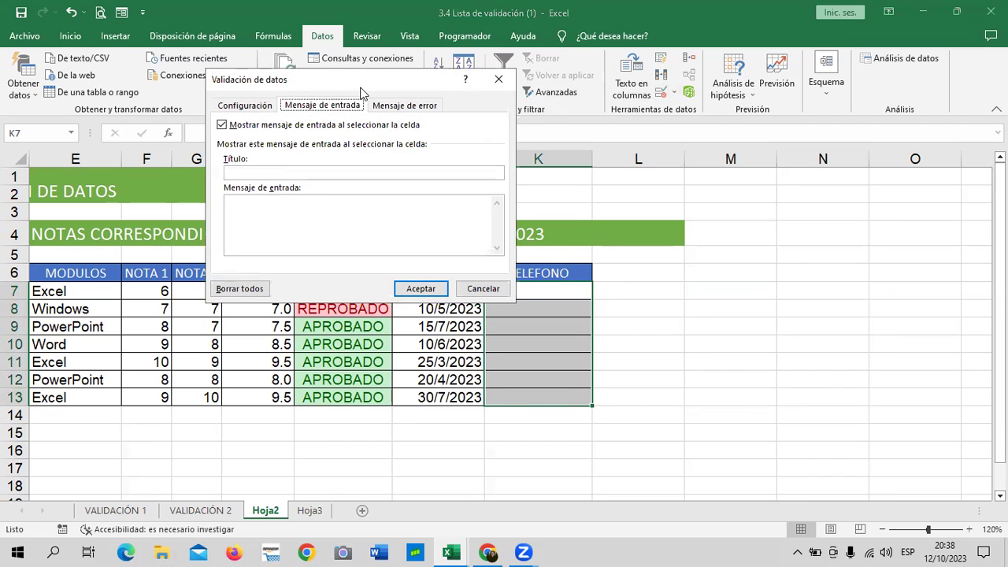
{"action": "left_click_drag", "start_coordinate": [361, 87], "coordinate": [366, 106]}
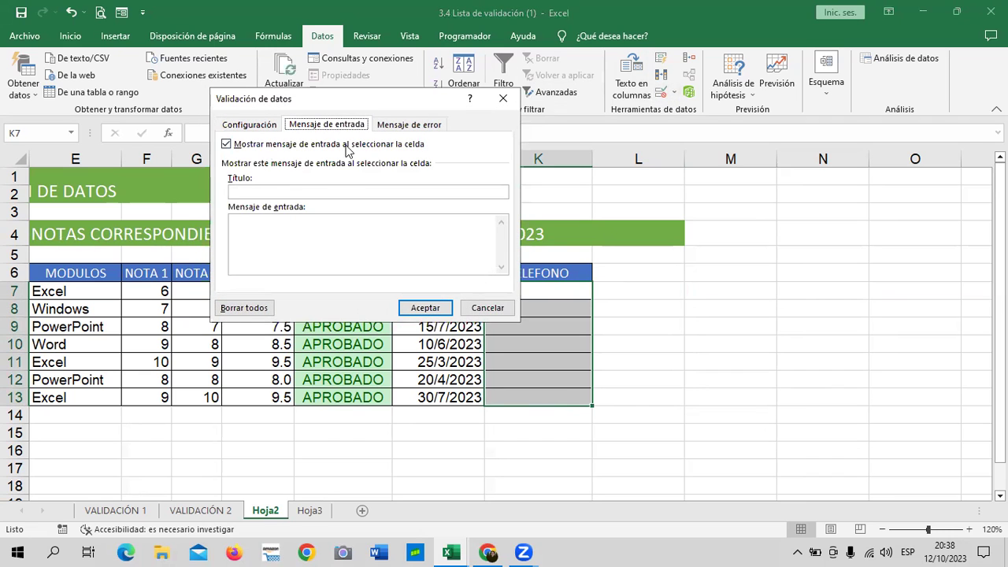
{"action": "left_click", "coordinate": [253, 124]}
{"action": "left_click", "coordinate": [314, 173]}
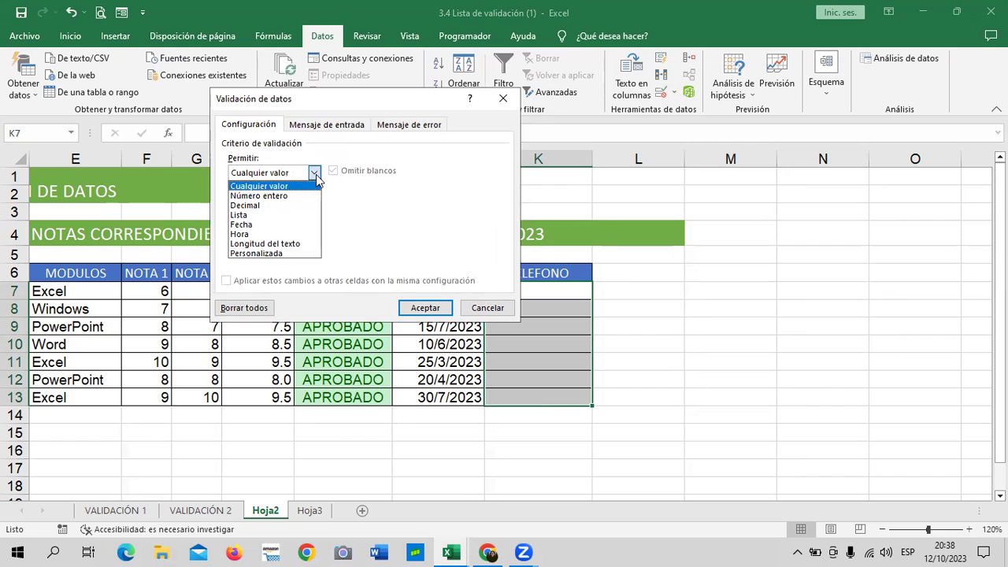
{"action": "left_click", "coordinate": [274, 245]}
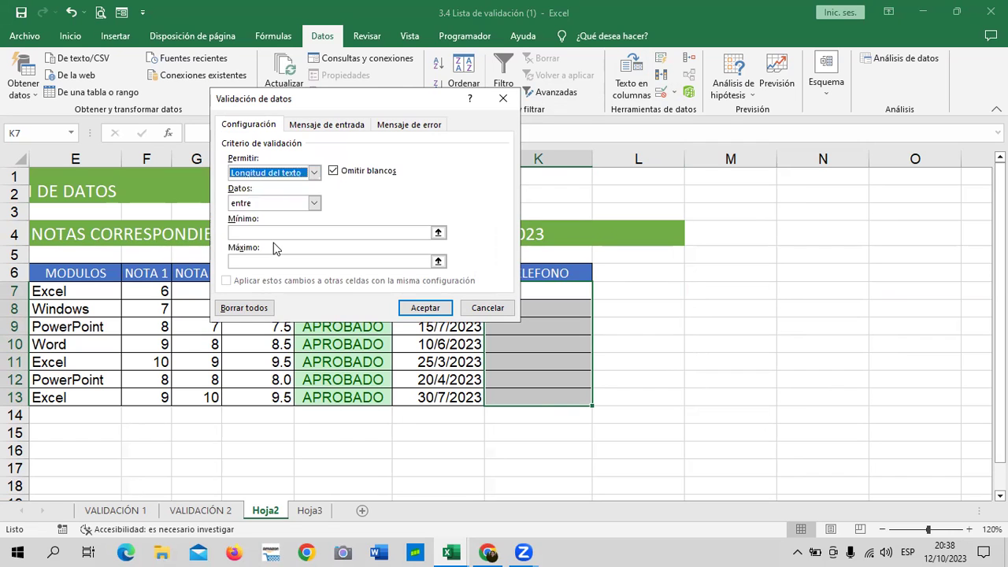
{"action": "left_click", "coordinate": [314, 204]}
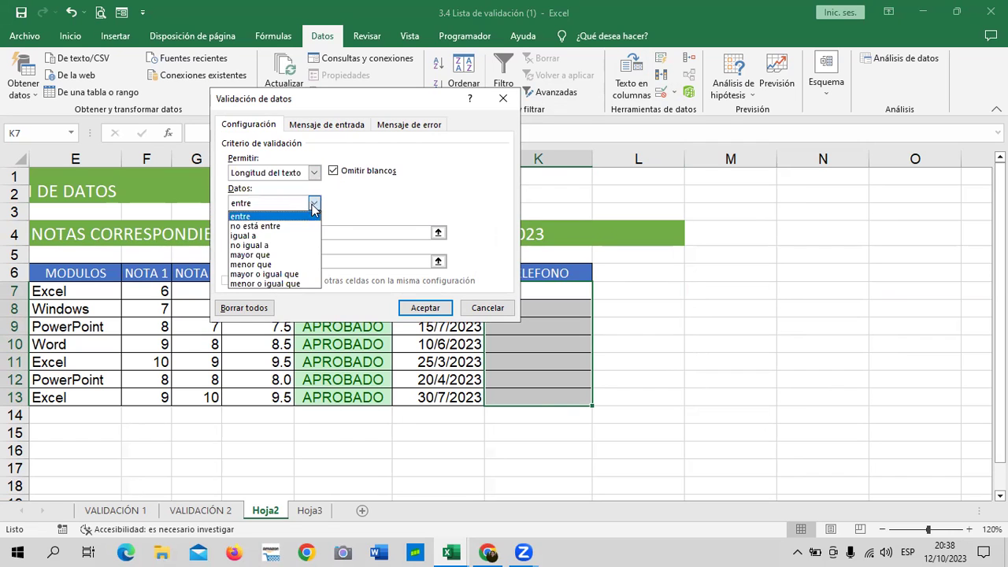
{"action": "left_click", "coordinate": [279, 233]}
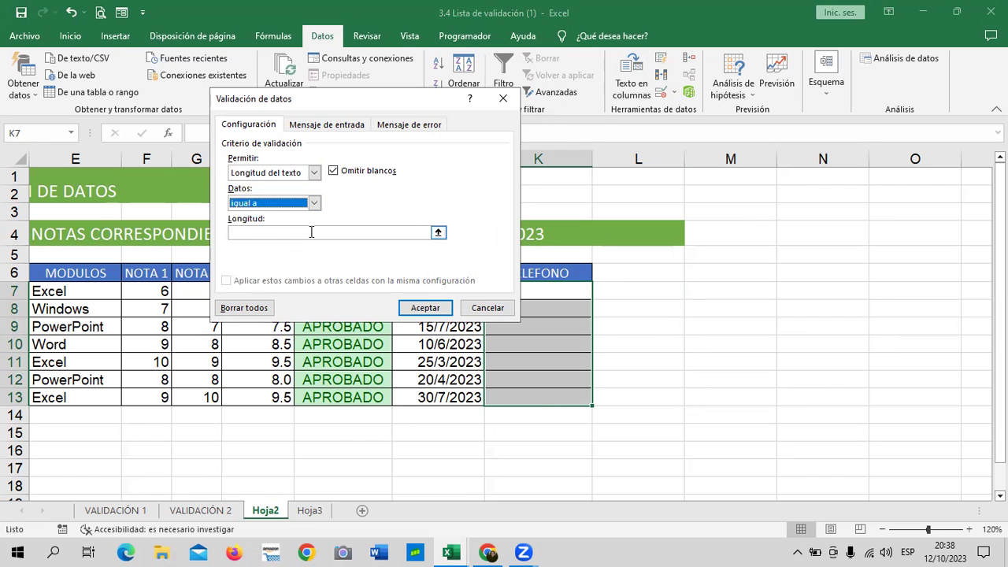
{"action": "left_click", "coordinate": [309, 233]}
{"action": "type", "text": "11"}
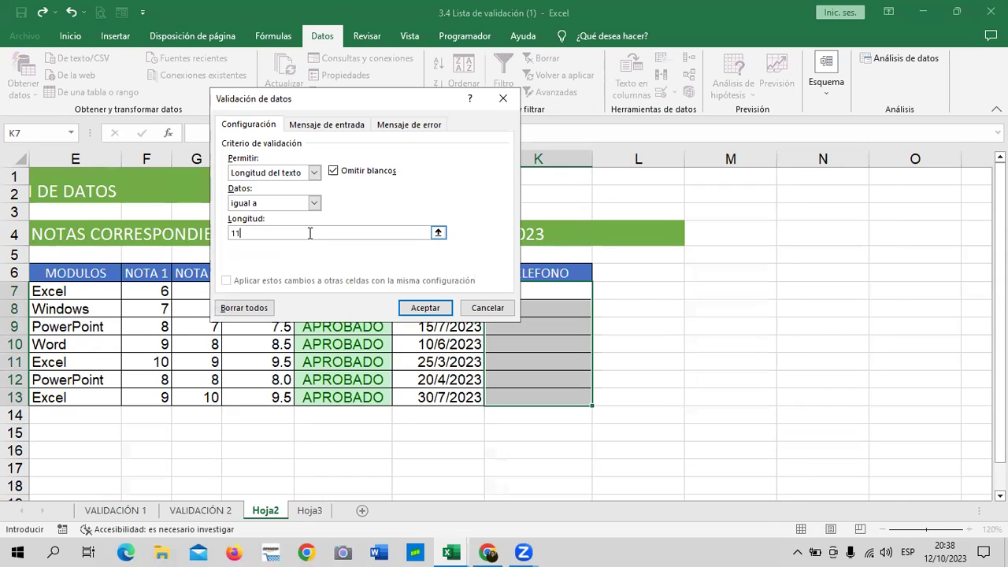
{"action": "left_click", "coordinate": [335, 126]}
- Write the TELEFONO input message 'Ingrese codigo de área y número de telefono'
{"action": "left_click", "coordinate": [303, 237]}
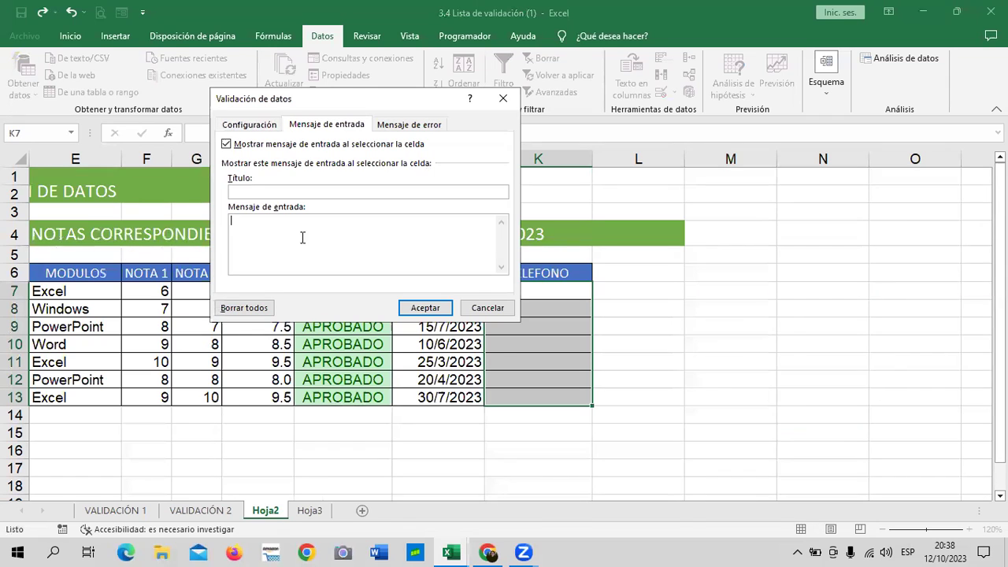
{"action": "type", "text": "ngre"}
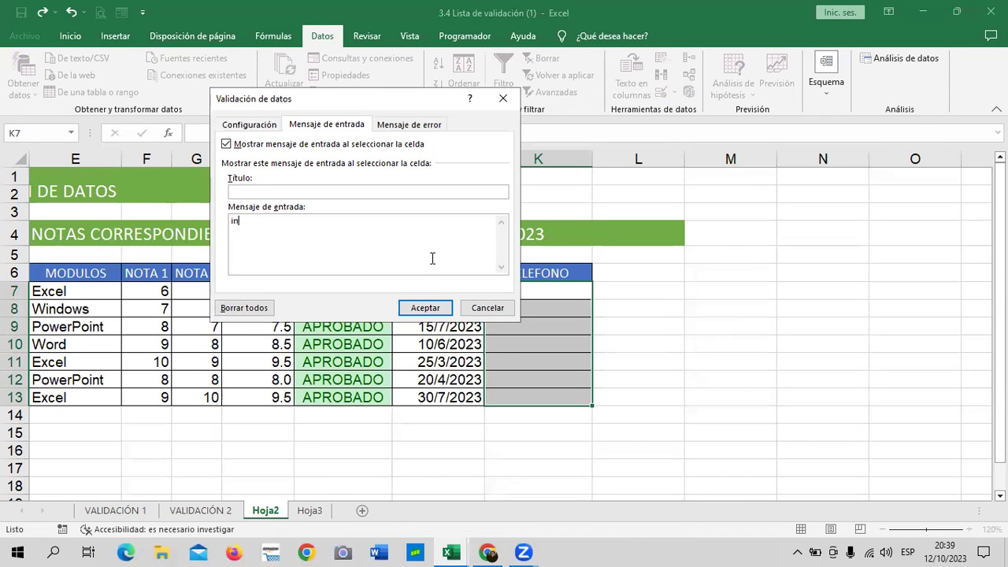
{"action": "type", "text": "se"}
{"action": "type", "text": " codigo de "}
{"action": "type", "text": "área"}
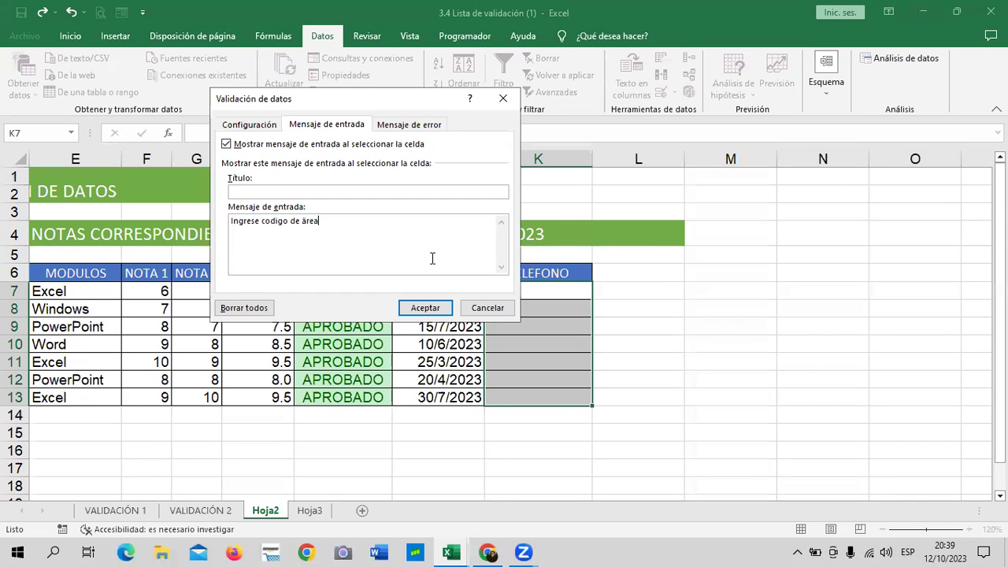
{"action": "key", "text": "BackSpace"}
{"action": "key", "text": "BackSpace"}
{"action": "key", "text": "BackSpace"}
{"action": "key", "text": "BackSpace"}
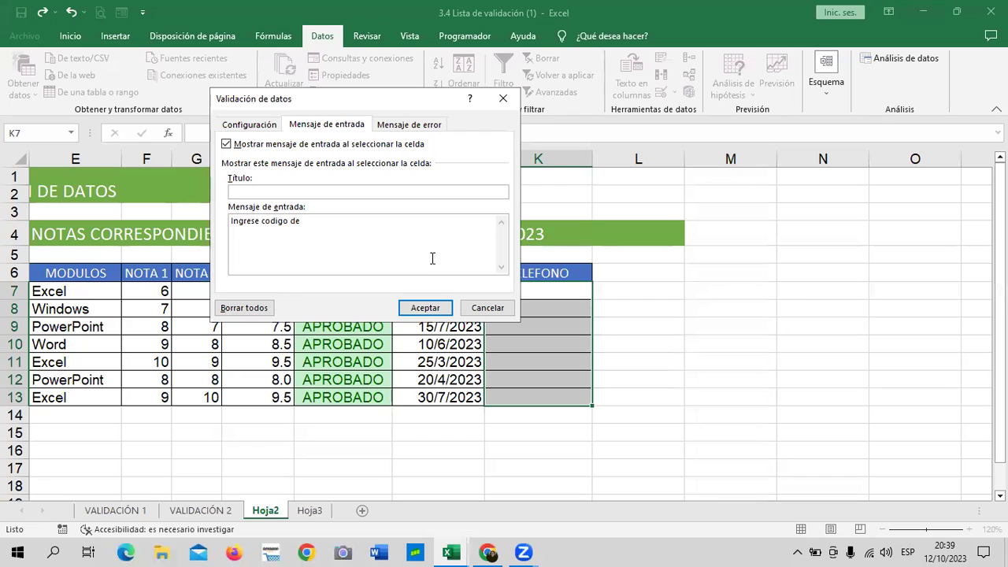
{"action": "type", "text": "área"}
{"action": "type", "text": " y número de telefo"}
{"action": "type", "text": "no"}
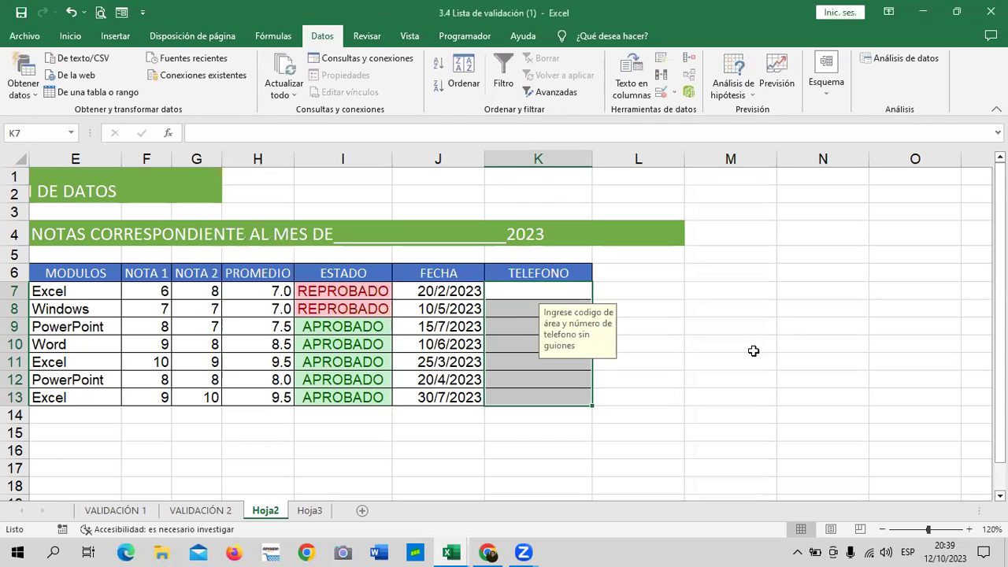
- Check the prompt across K7:K13, then enter an 11-digit phone number in K7
{"action": "left_click", "coordinate": [516, 305]}
{"action": "left_click", "coordinate": [519, 288]}
{"action": "left_click", "coordinate": [515, 308]}
{"action": "left_click", "coordinate": [511, 364]}
{"action": "left_click", "coordinate": [523, 393]}
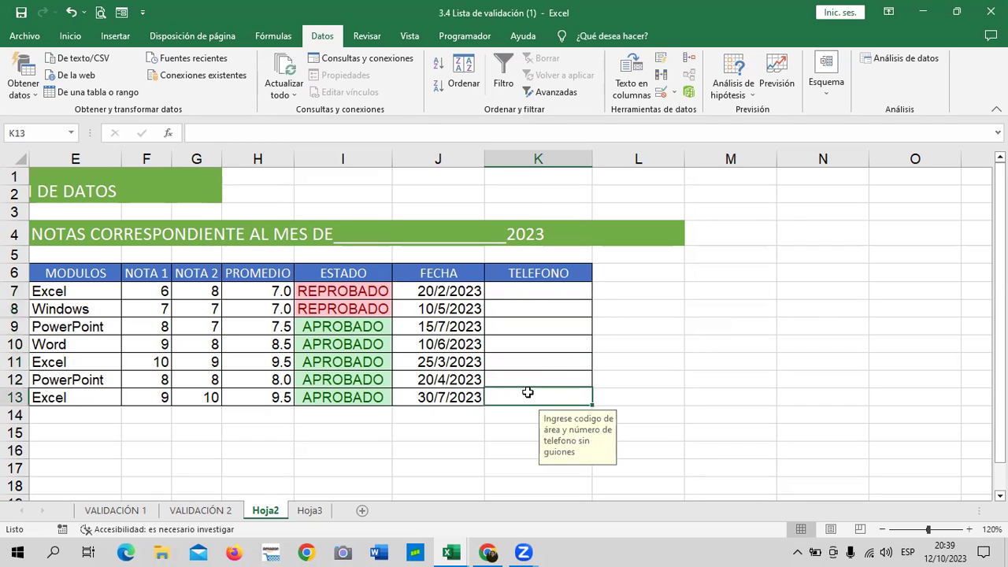
{"action": "left_click", "coordinate": [577, 289]}
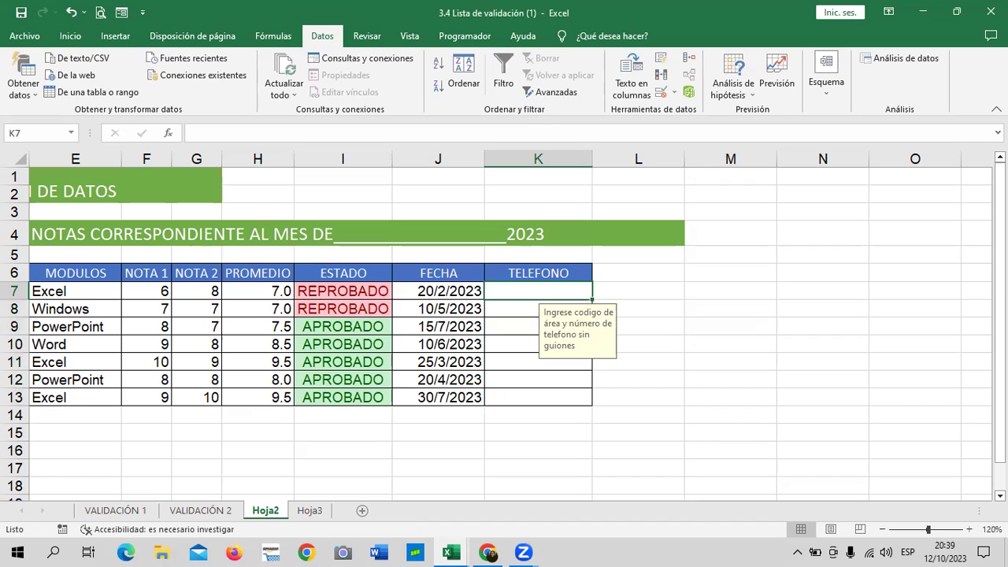
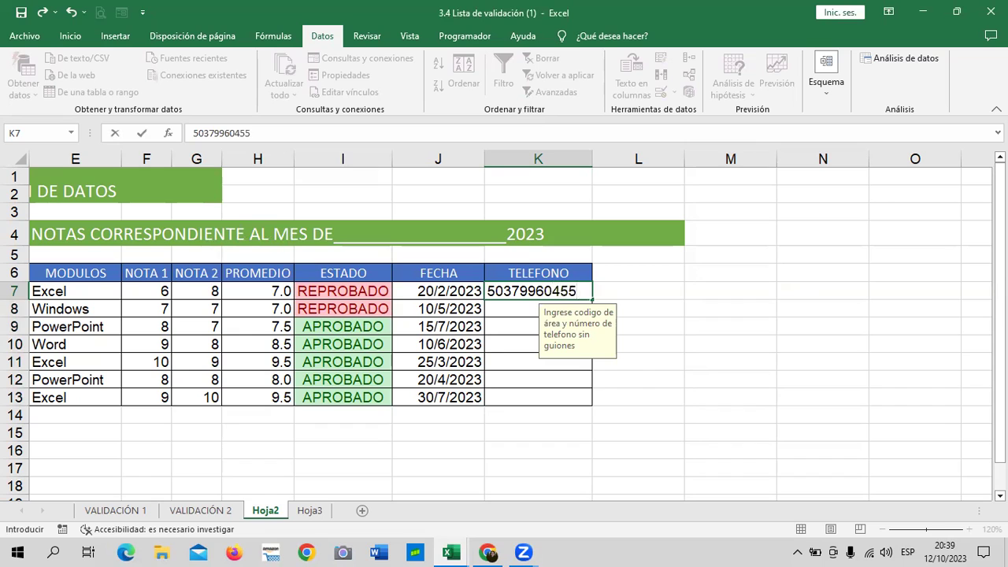
{"action": "key", "text": "Return"}
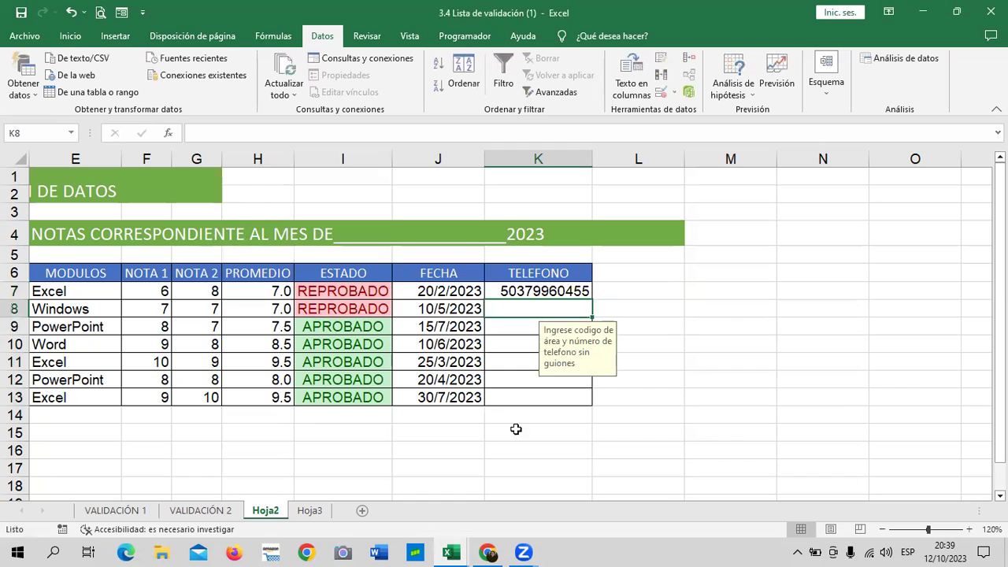
- Select all TELEFONO cells K7:K13
{"action": "left_click", "coordinate": [702, 304]}
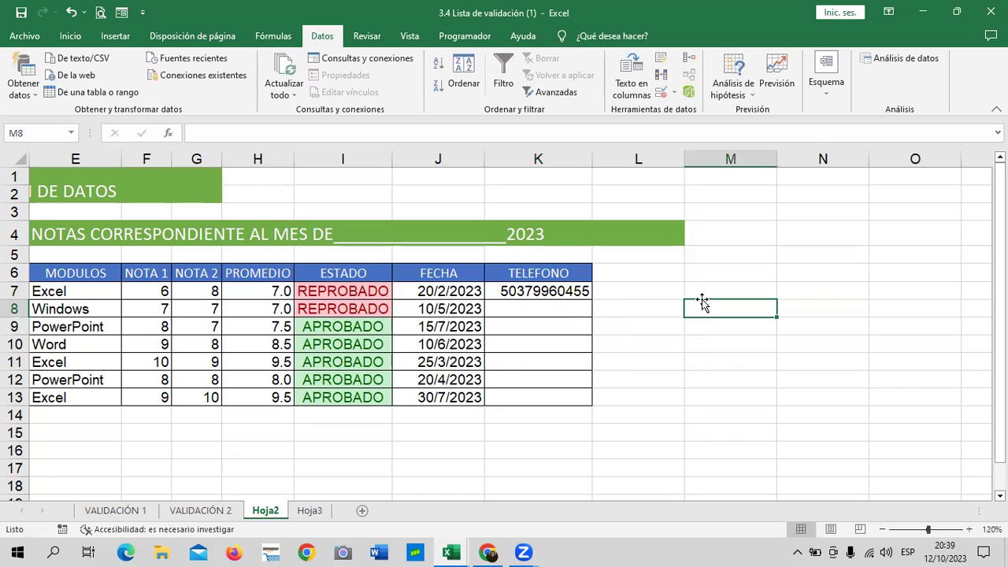
{"action": "left_click", "coordinate": [551, 288]}
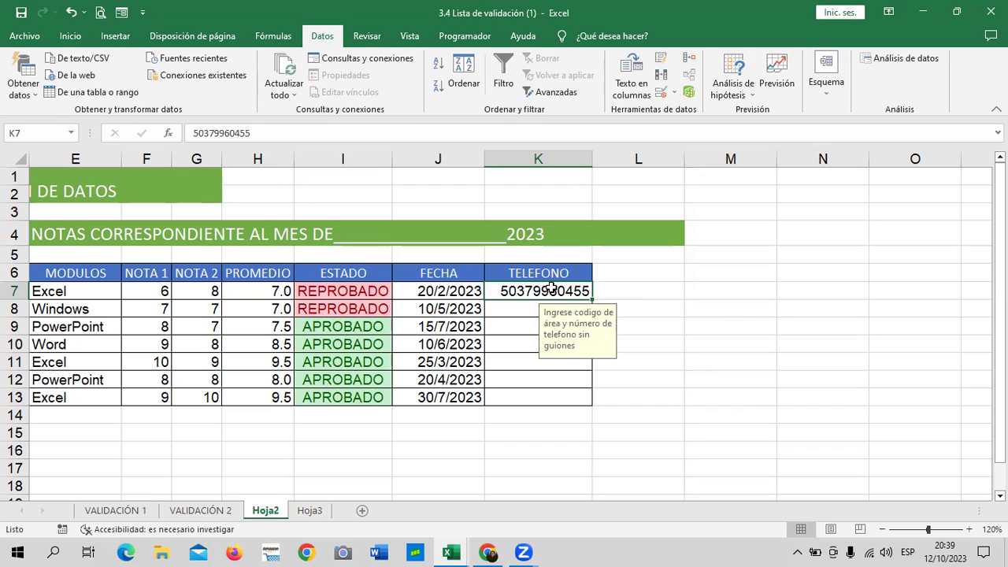
{"action": "left_click_drag", "start_coordinate": [551, 288], "coordinate": [536, 392]}
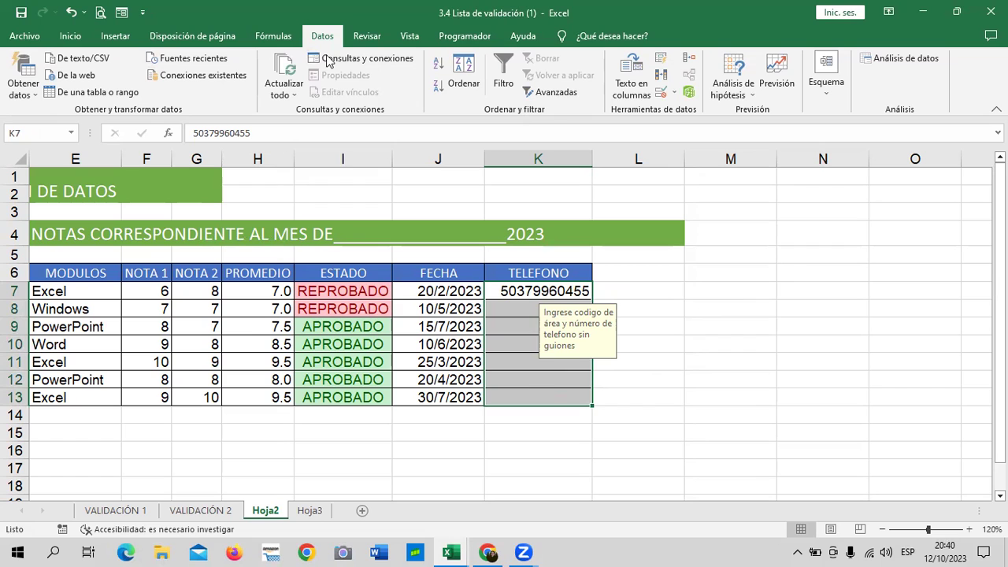
- Give K7:K13 the custom number format code (###) ####-####
{"action": "left_click", "coordinate": [71, 36]}
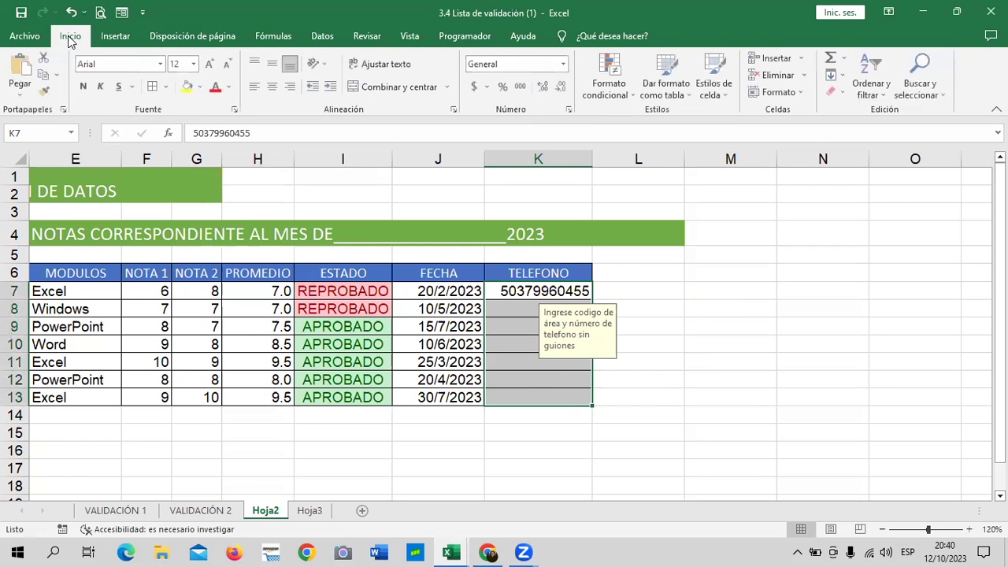
{"action": "left_click", "coordinate": [570, 111]}
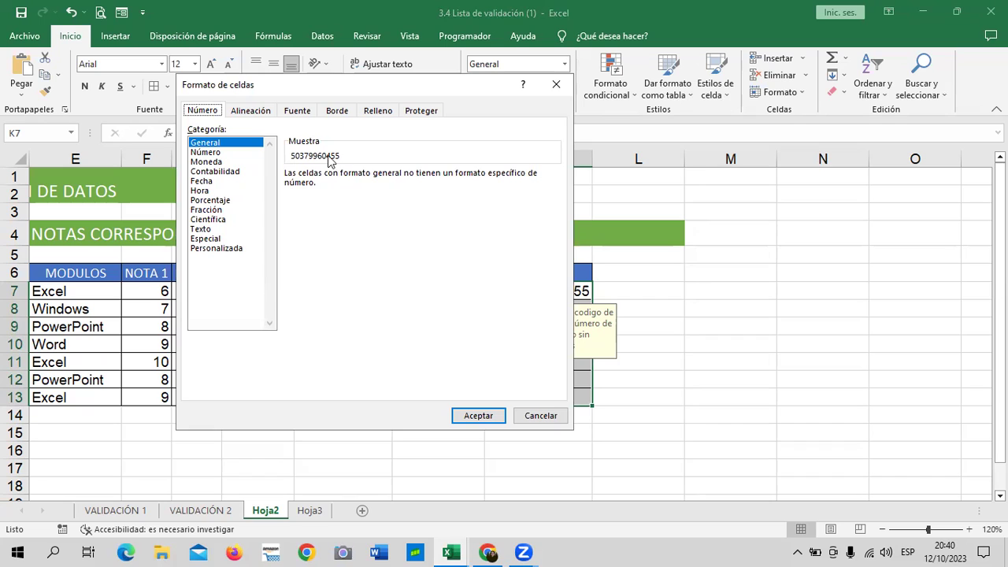
{"action": "left_click", "coordinate": [227, 249]}
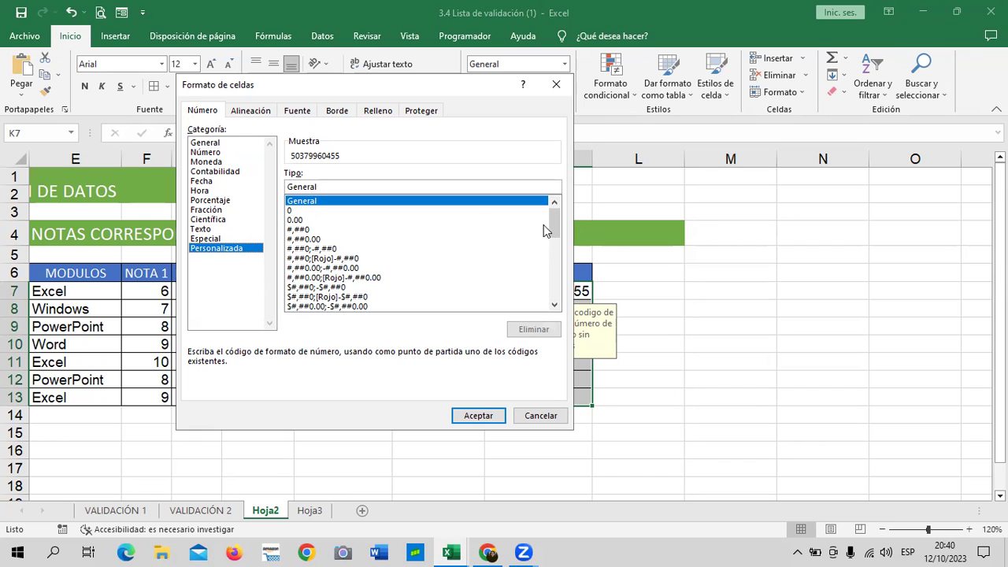
{"action": "mouse_move", "coordinate": [550, 221]}
{"action": "left_mouse_down"}
{"action": "mouse_move", "coordinate": [562, 232]}
{"action": "mouse_move", "coordinate": [566, 211]}
{"action": "left_mouse_up"}
{"action": "left_click", "coordinate": [322, 248]}
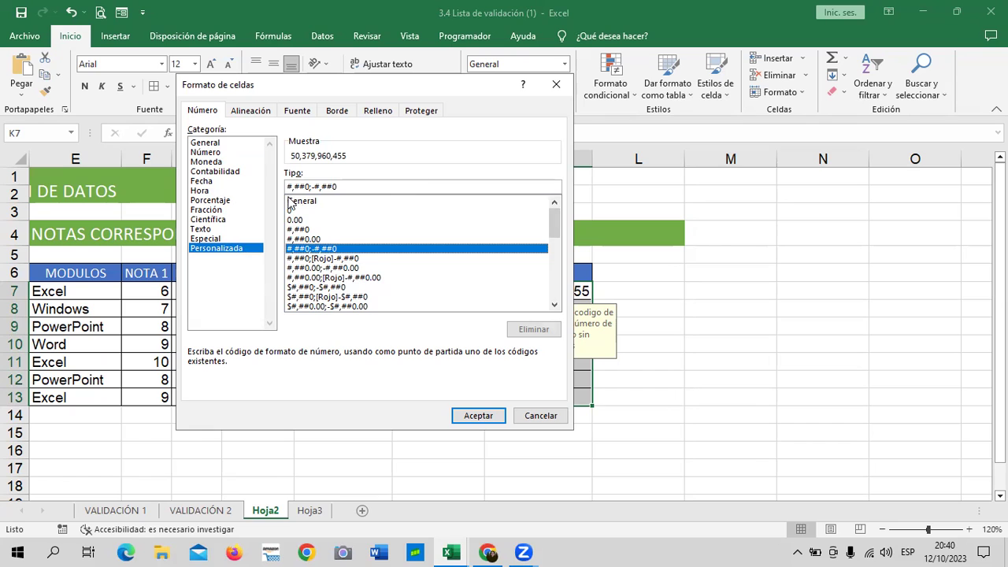
{"action": "left_click_drag", "start_coordinate": [362, 185], "coordinate": [279, 187]}
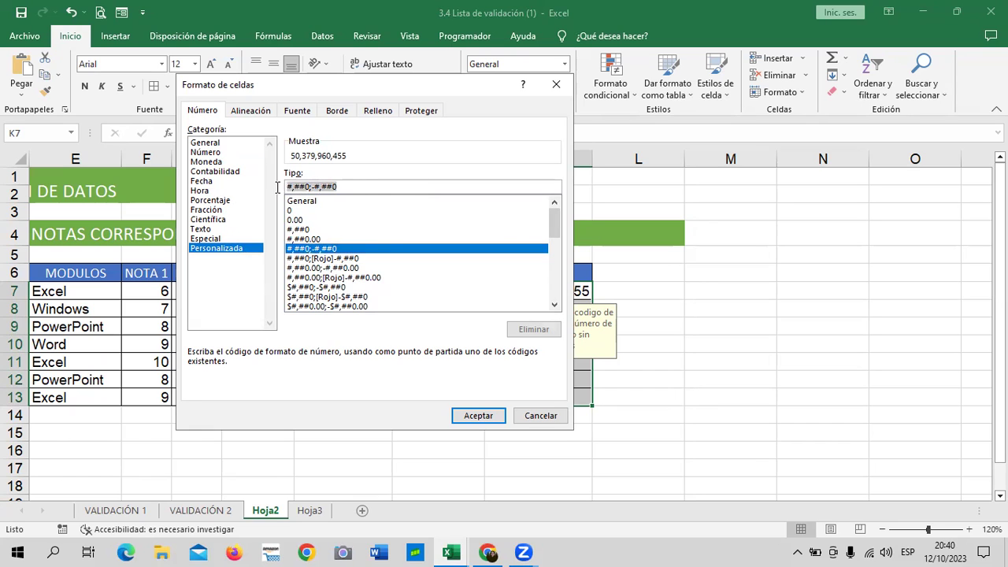
{"action": "key", "text": "BackSpace"}
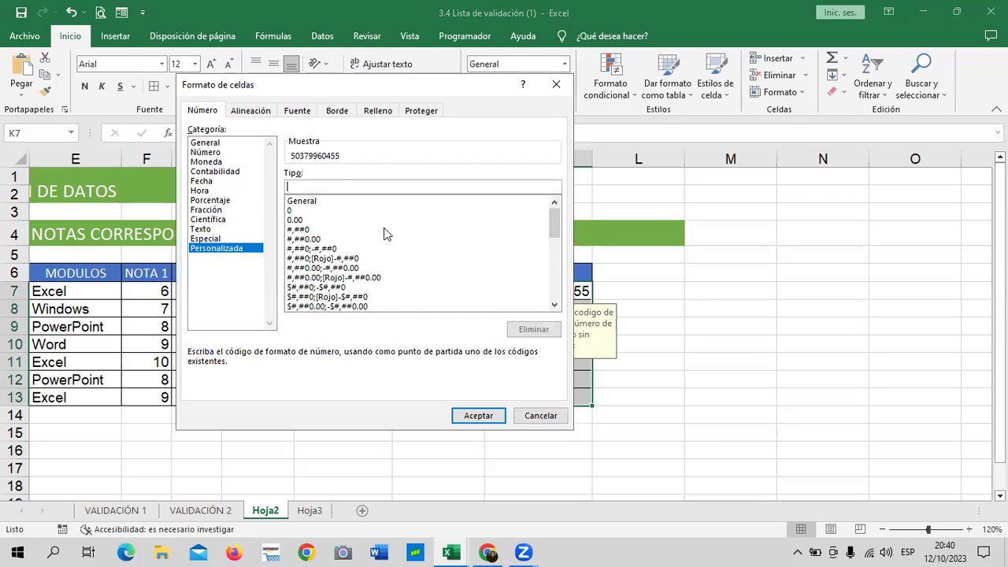
{"action": "type", "text": "("}
{"action": "type", "text": "###)"}
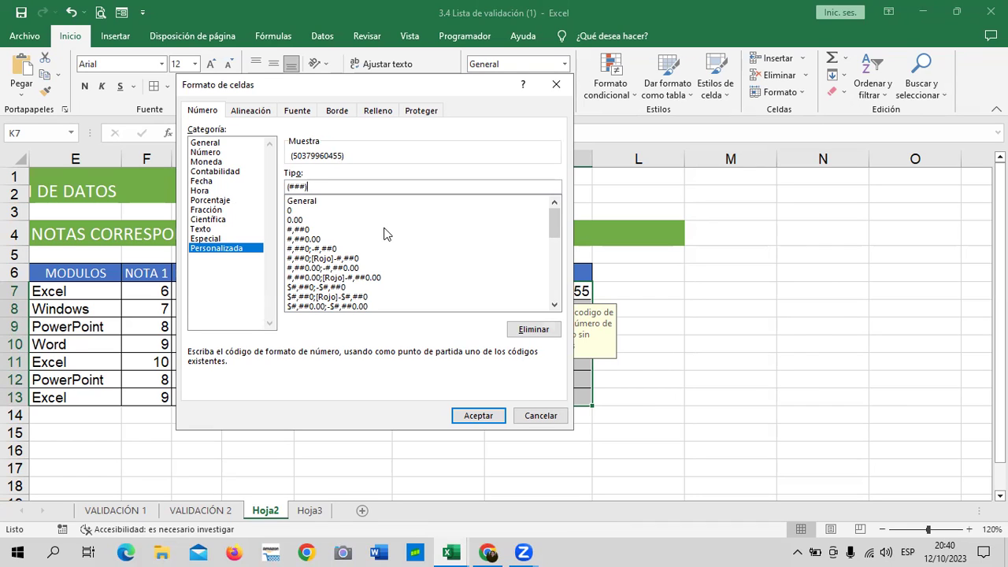
{"action": "type", "text": "####"}
{"action": "type", "text": "-"}
{"action": "type", "text": "###"}
{"action": "type", "text": "#"}
{"action": "left_click", "coordinate": [307, 186]}
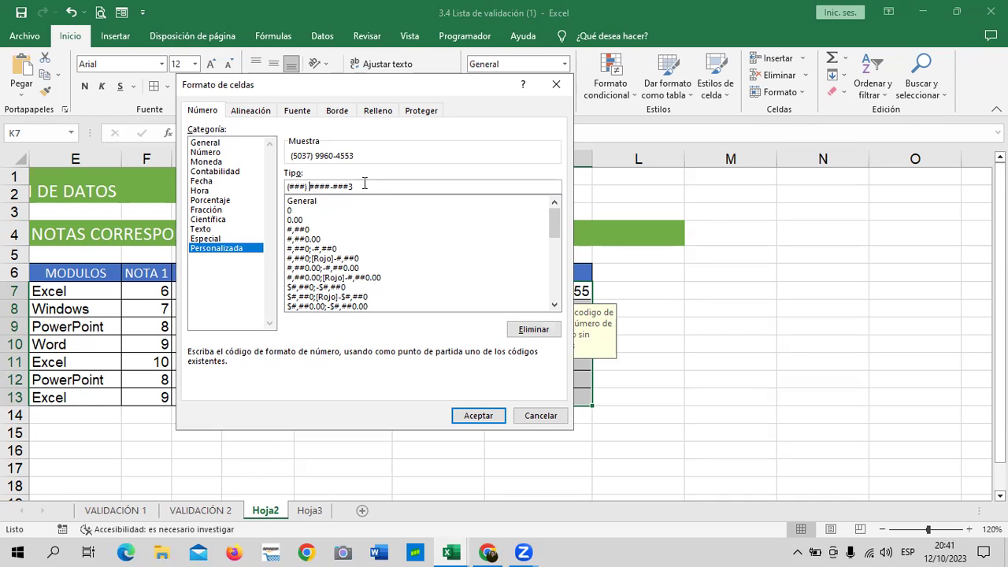
{"action": "key", "text": "BackSpace"}
{"action": "type", "text": "#"}
- Apply the phone format and autofit column K so K7's number displays
{"action": "left_click", "coordinate": [470, 412]}
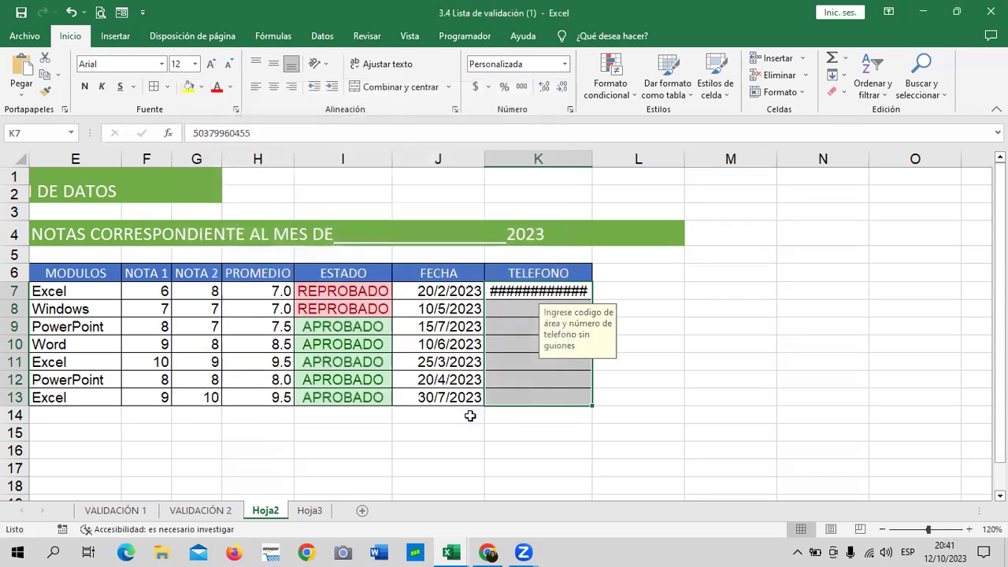
{"action": "left_click", "coordinate": [574, 289]}
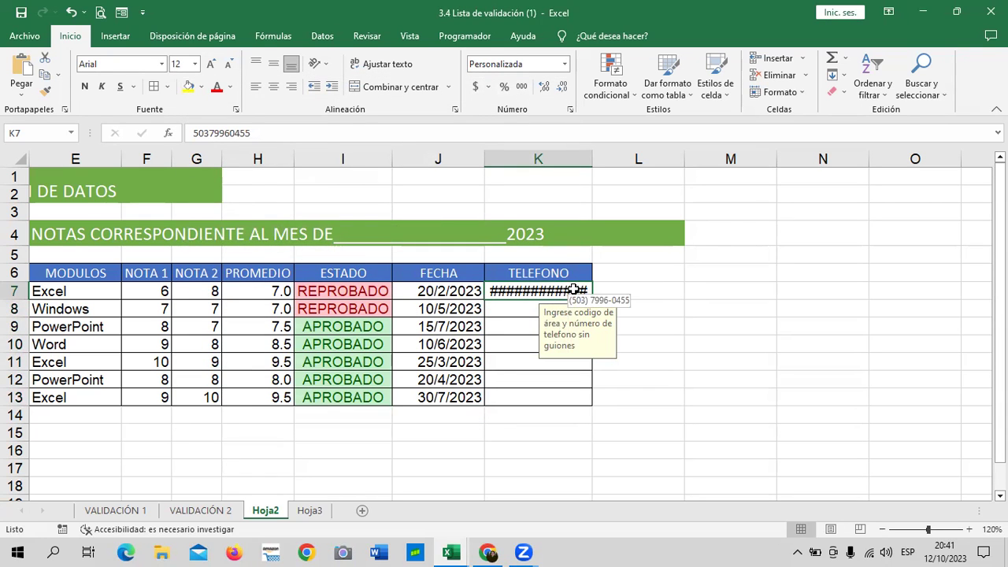
{"action": "double_click", "coordinate": [592, 163]}
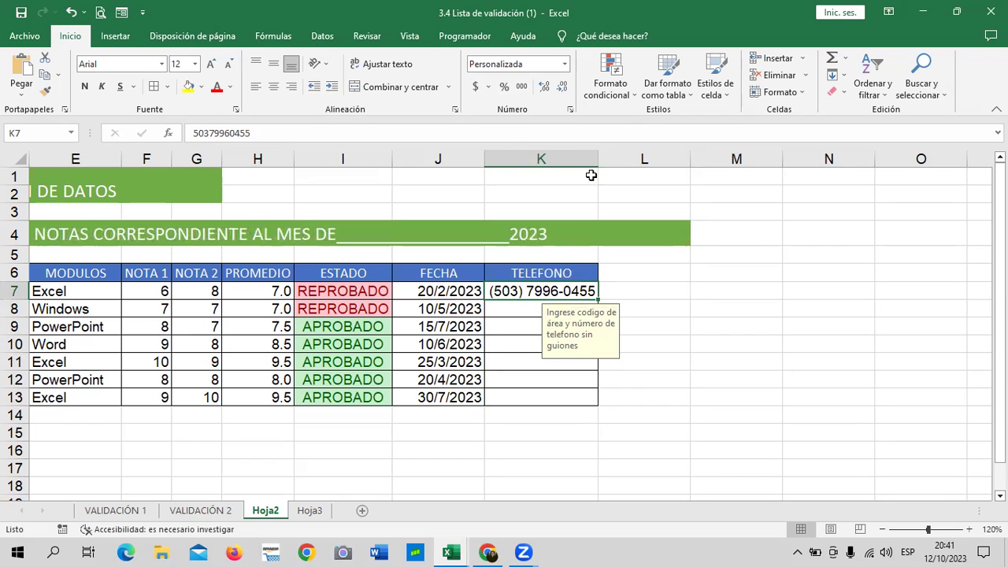
- Enter 11-digit phone numbers in K8 and K9, trimming the extra digit from rejected K9
{"action": "left_click", "coordinate": [518, 312]}
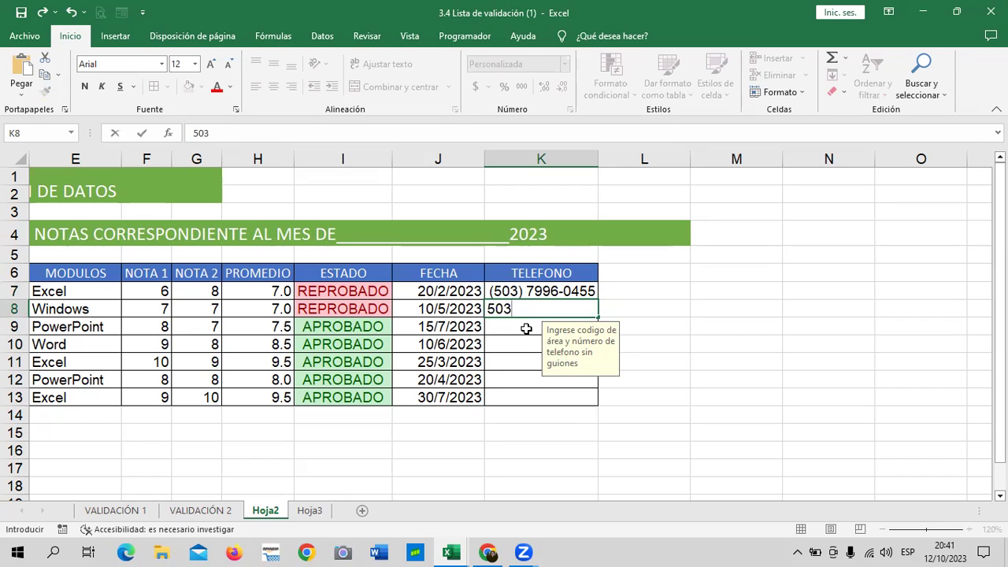
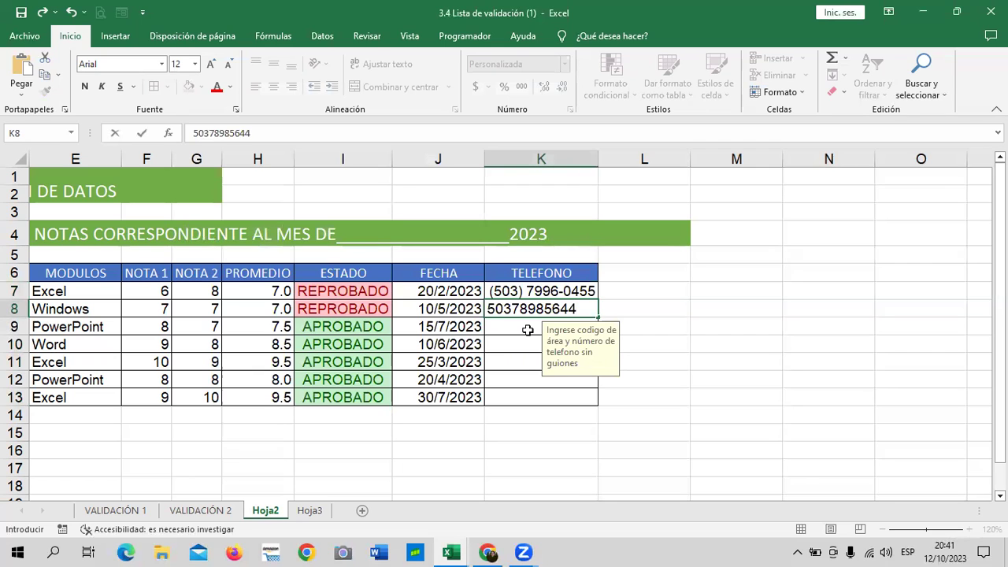
{"action": "key", "text": "Return"}
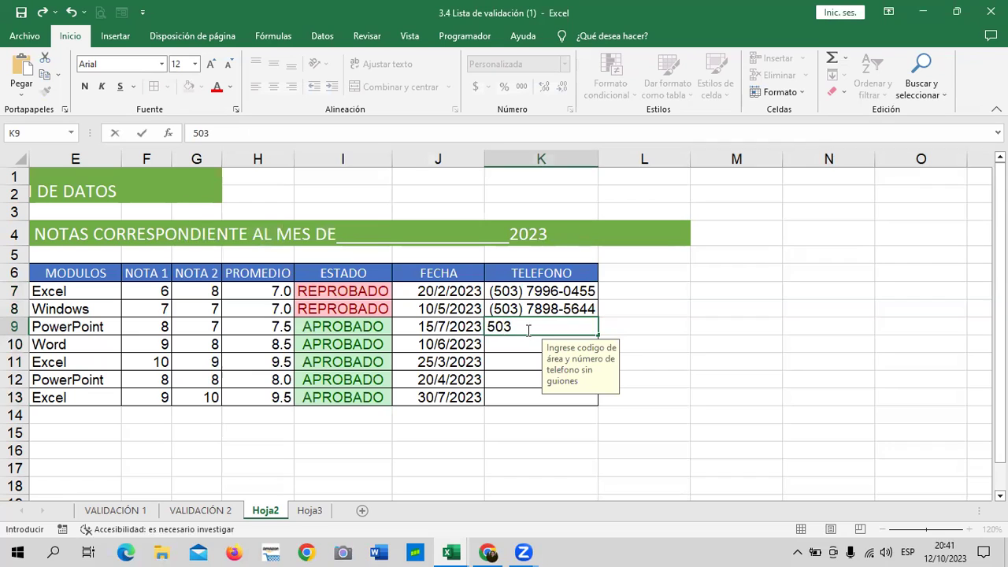
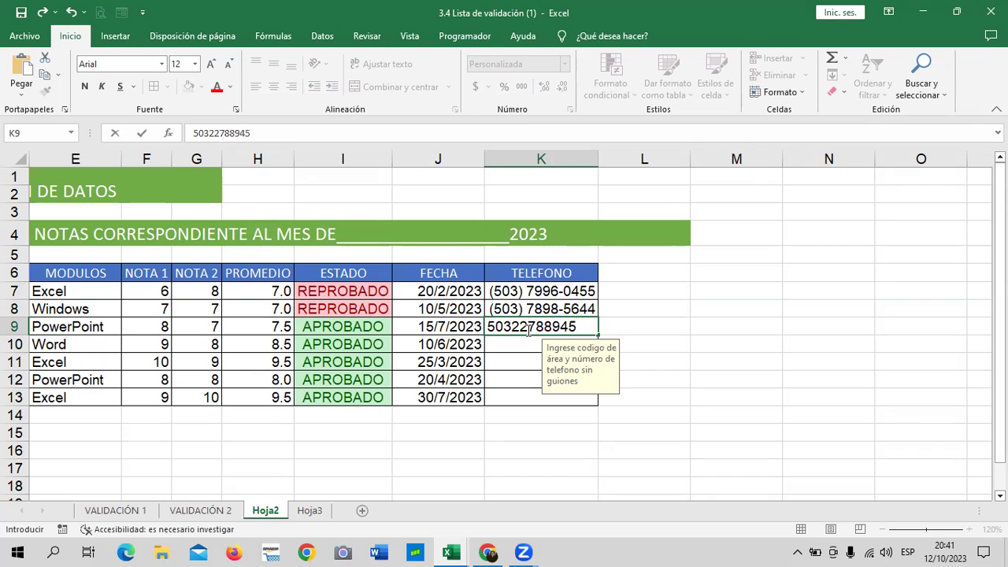
{"action": "key", "text": "Return"}
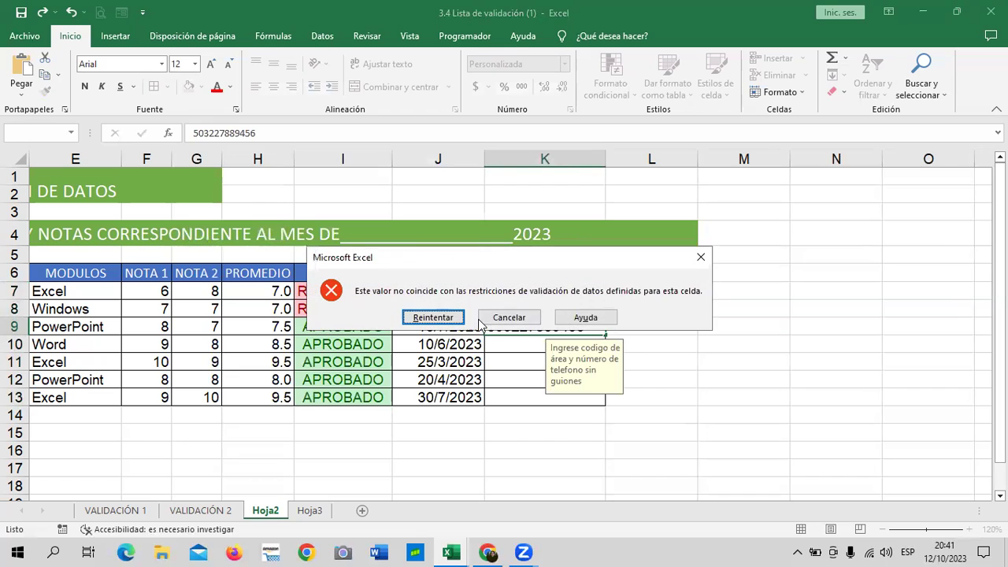
{"action": "left_click", "coordinate": [434, 317]}
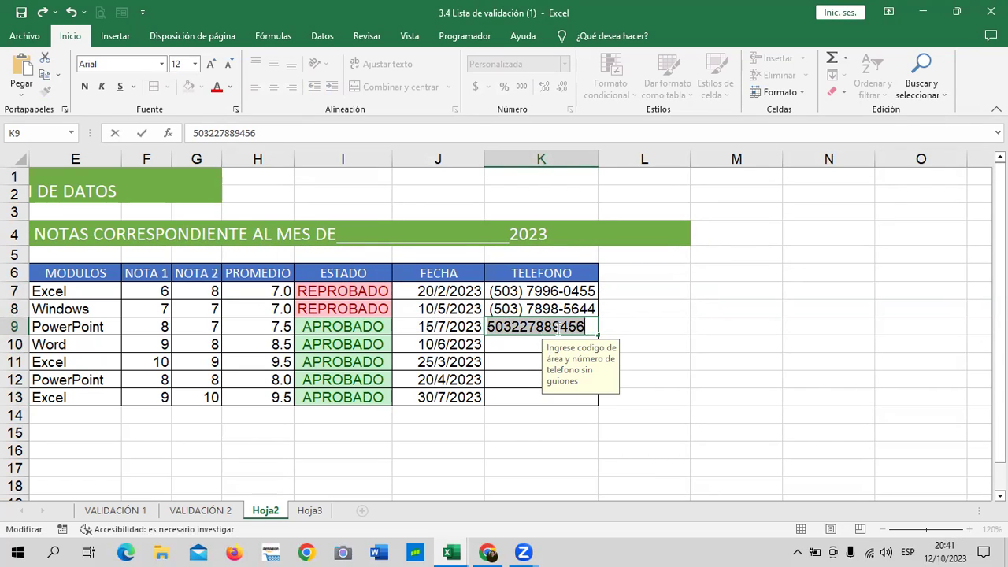
{"action": "left_click", "coordinate": [385, 132]}
{"action": "key", "text": "BackSpace"}
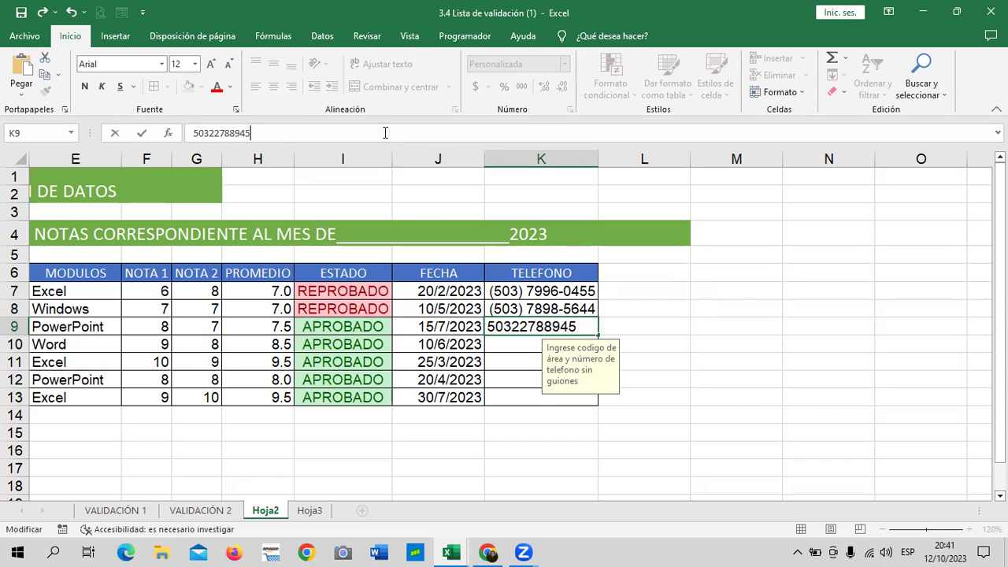
{"action": "key", "text": "Return"}
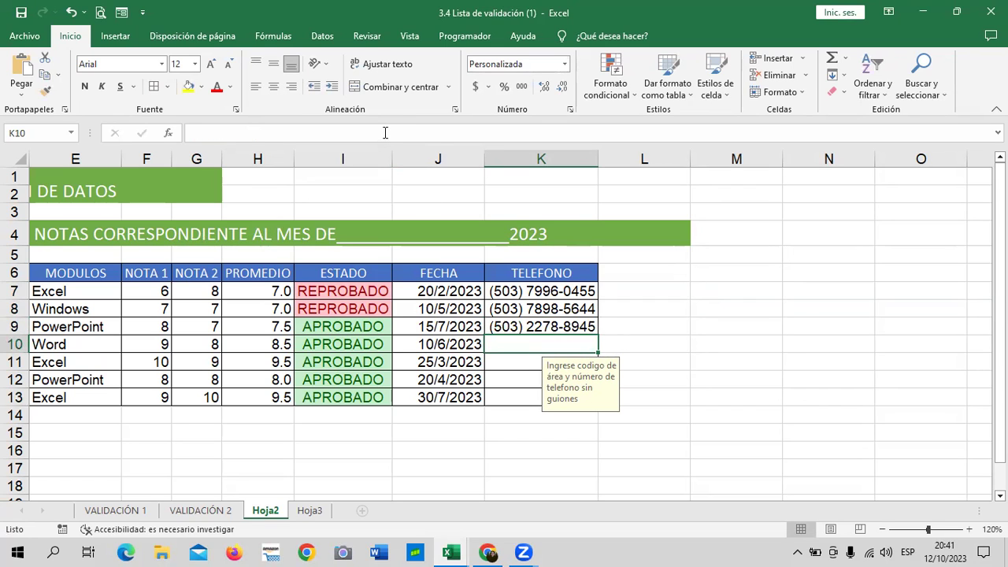
- Enter an 11-digit phone number in K10
{"action": "left_click", "coordinate": [560, 293]}
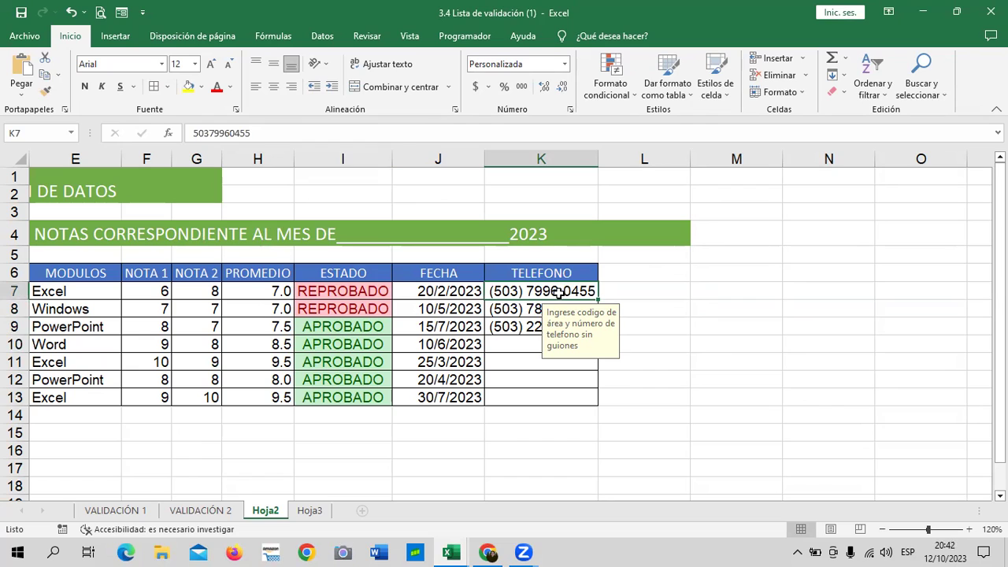
{"action": "left_click", "coordinate": [526, 347]}
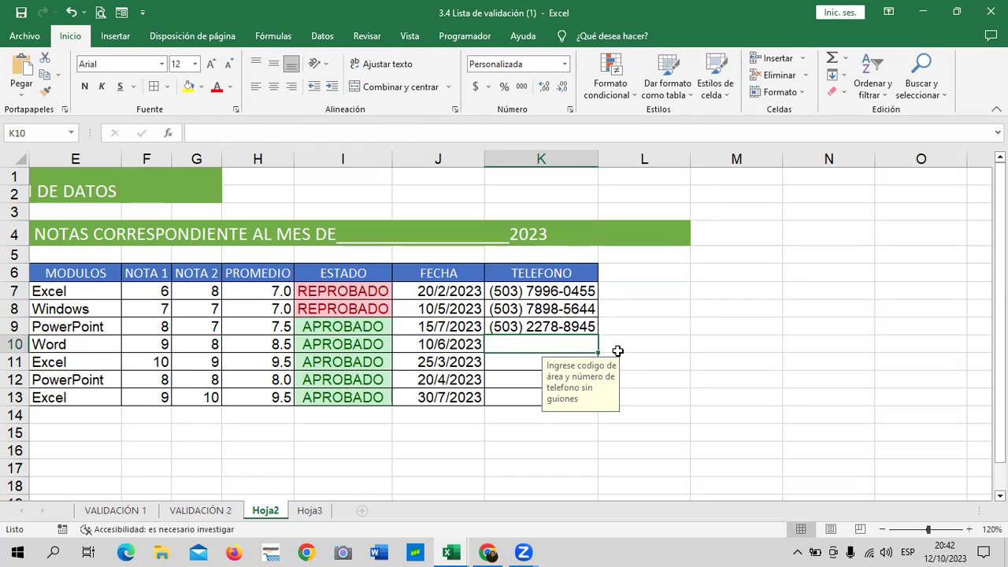
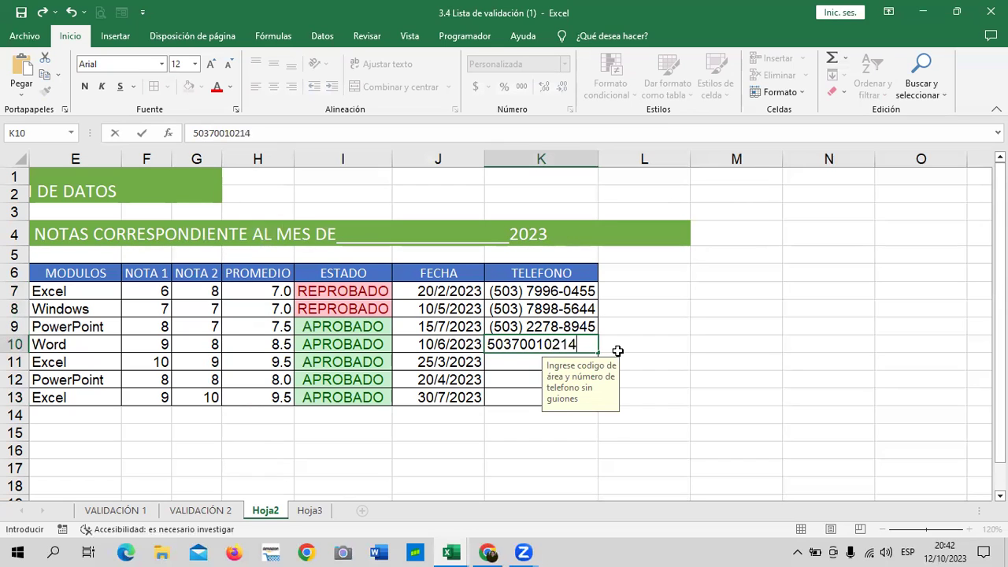
{"action": "key", "text": "Return"}
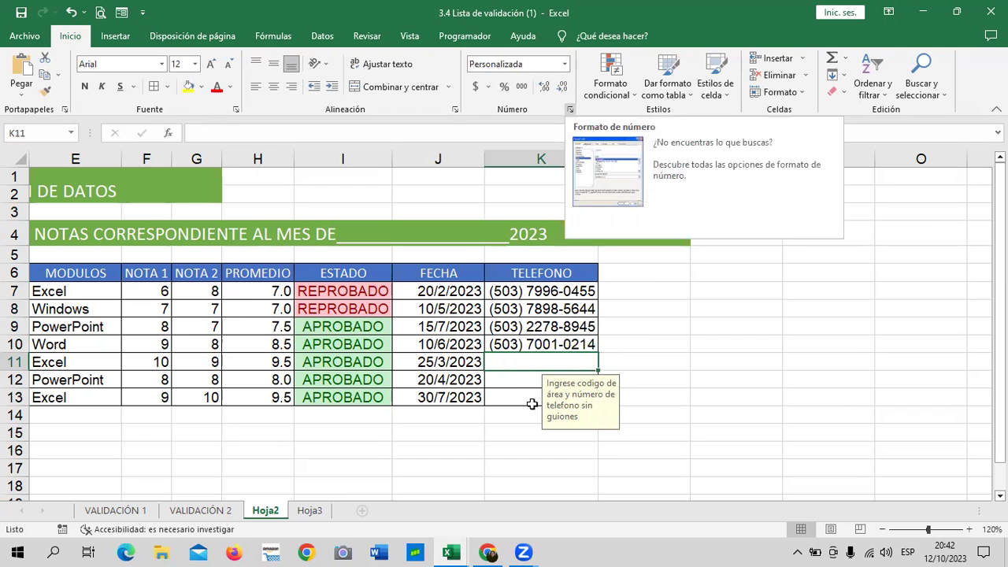
{"action": "key", "text": "Left"}
{"action": "key", "text": "Left"}
{"action": "key", "text": "Left"}
{"action": "key", "text": "Left"}
{"action": "key", "text": "Left"}
{"action": "key", "text": "Left"}
{"action": "key", "text": "Left"}
{"action": "key", "text": "Left"}
{"action": "key", "text": "Left"}
{"action": "key", "text": "Left"}
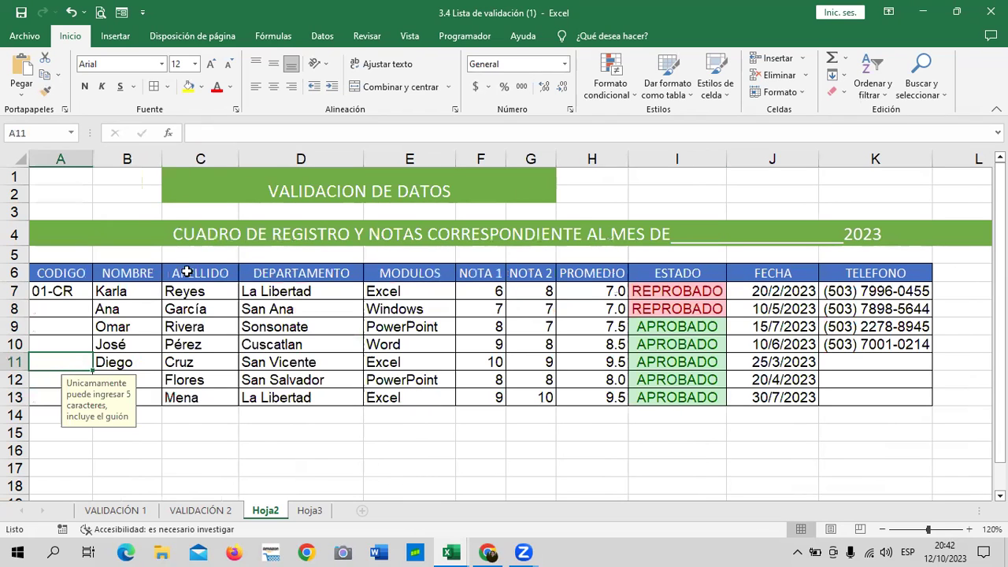
{"action": "left_click", "coordinate": [418, 433]}
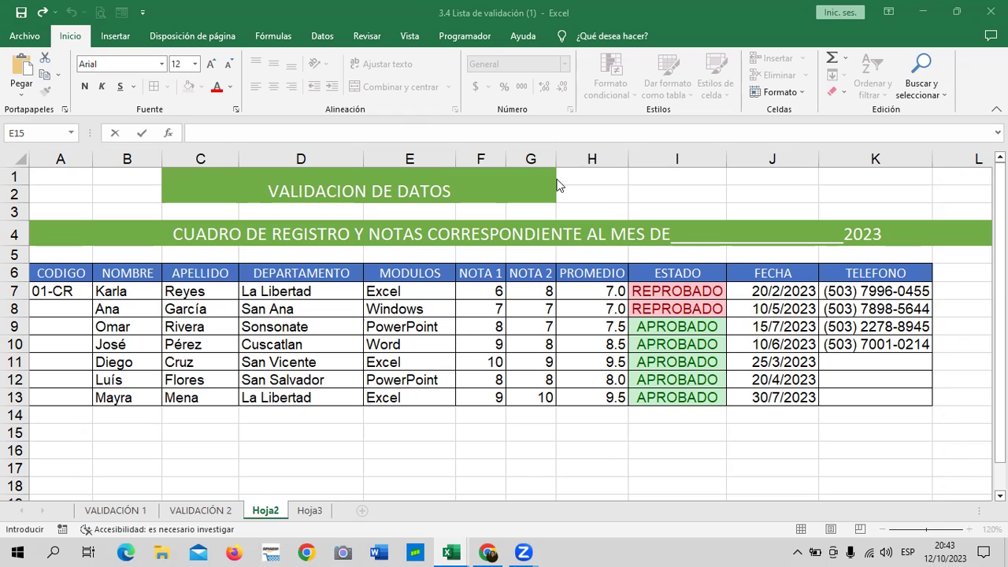
{"action": "left_click", "coordinate": [56, 309]}
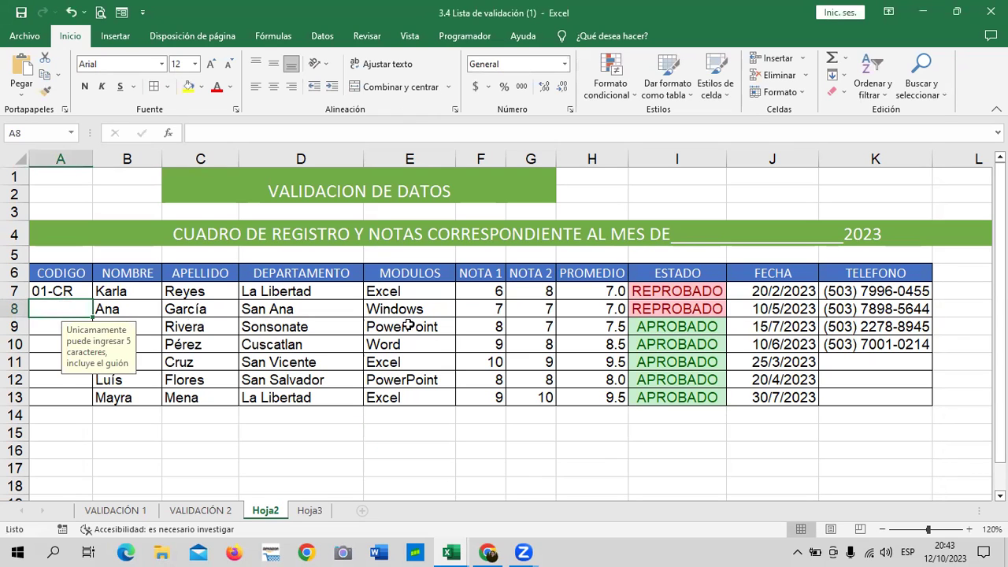
{"action": "left_click", "coordinate": [386, 433]}
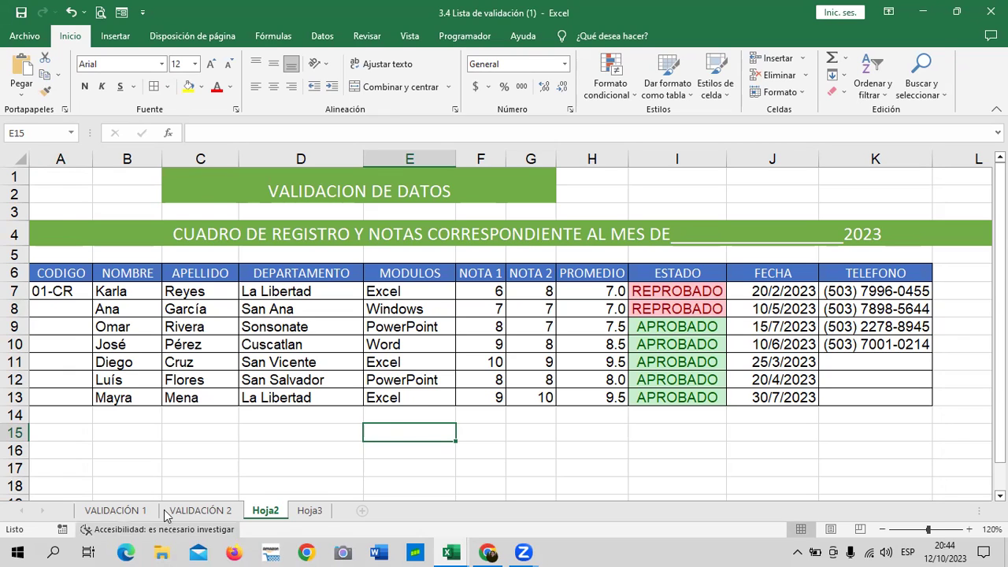
- Review the number-range, date, time and list validation cells on the VALIDACIÓN 1 sheet
{"action": "left_click", "coordinate": [94, 510]}
{"action": "left_click", "coordinate": [459, 266]}
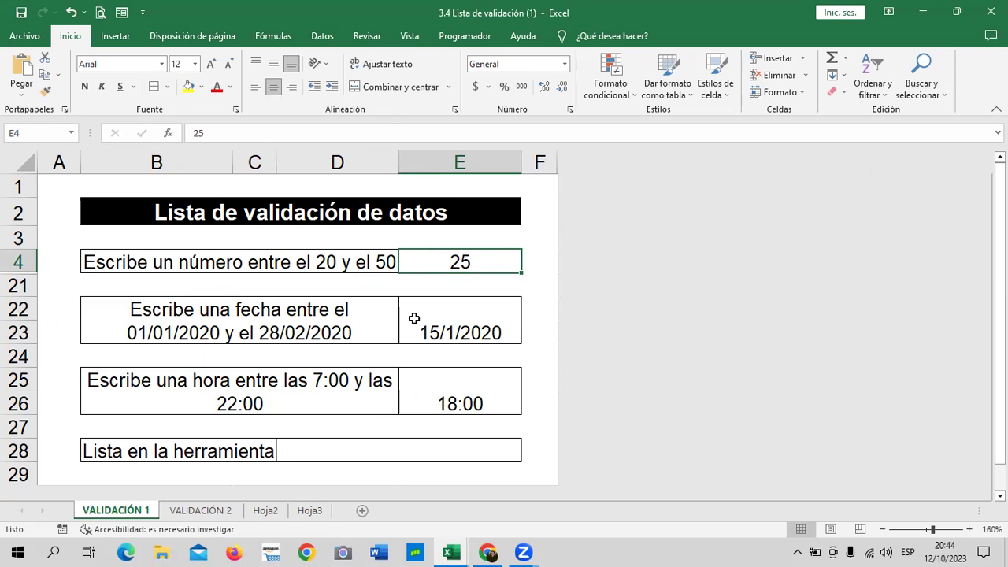
{"action": "left_click", "coordinate": [460, 326]}
{"action": "left_click", "coordinate": [468, 392]}
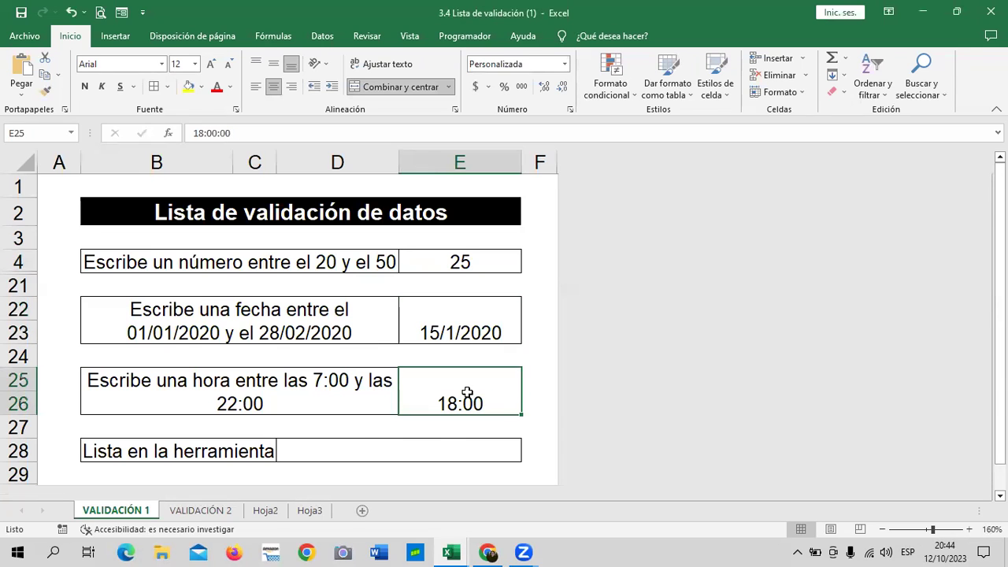
{"action": "left_click", "coordinate": [360, 452]}
- On VALIDACIÓN 2, select the full vendor name list and the seller box E5, then open Hoja3
{"action": "left_click", "coordinate": [201, 510]}
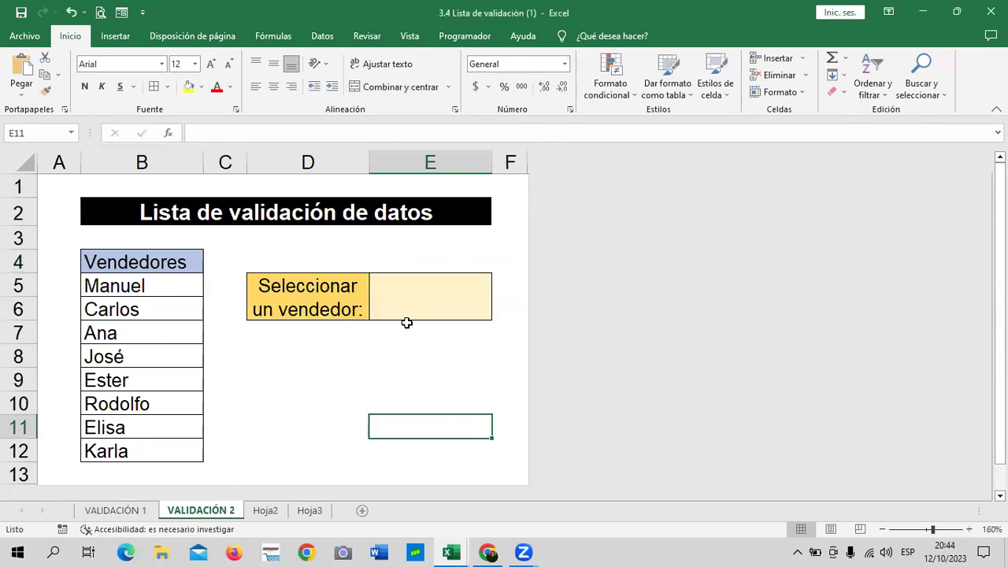
{"action": "left_click", "coordinate": [430, 298]}
{"action": "left_click_drag", "start_coordinate": [125, 282], "coordinate": [142, 358]}
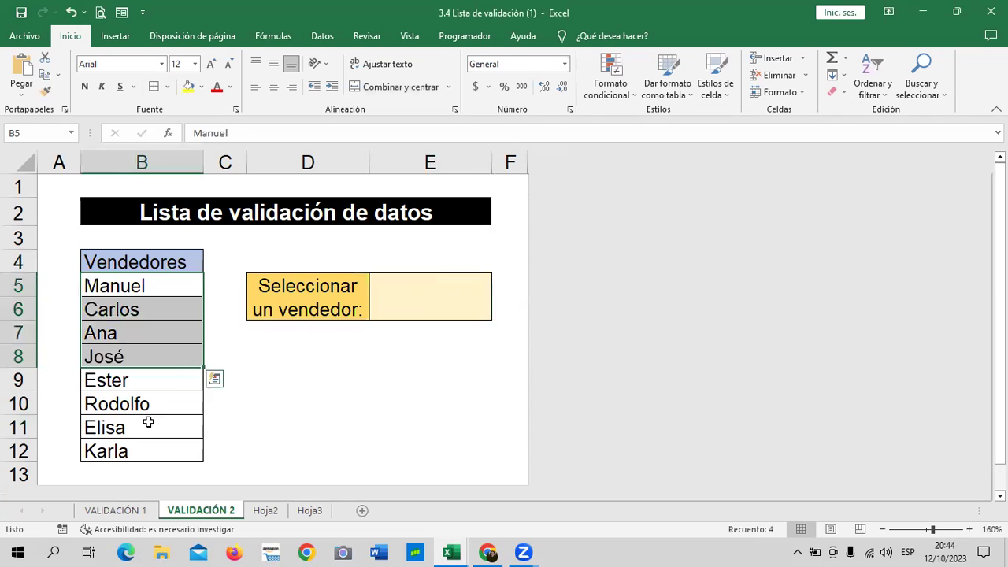
{"action": "left_click", "coordinate": [321, 405]}
{"action": "left_click_drag", "start_coordinate": [160, 278], "coordinate": [158, 451]}
{"action": "left_click", "coordinate": [446, 287]}
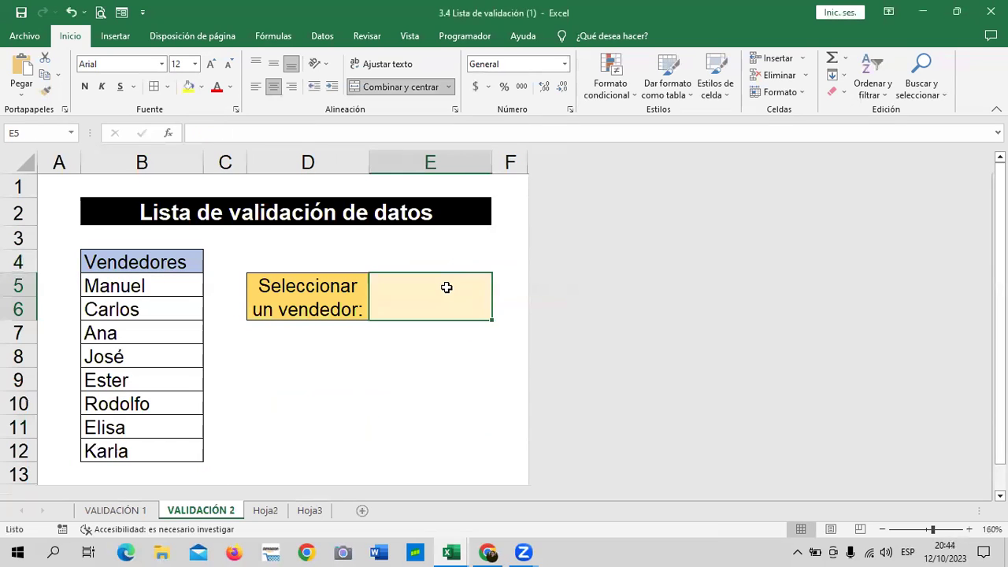
{"action": "left_click", "coordinate": [397, 376]}
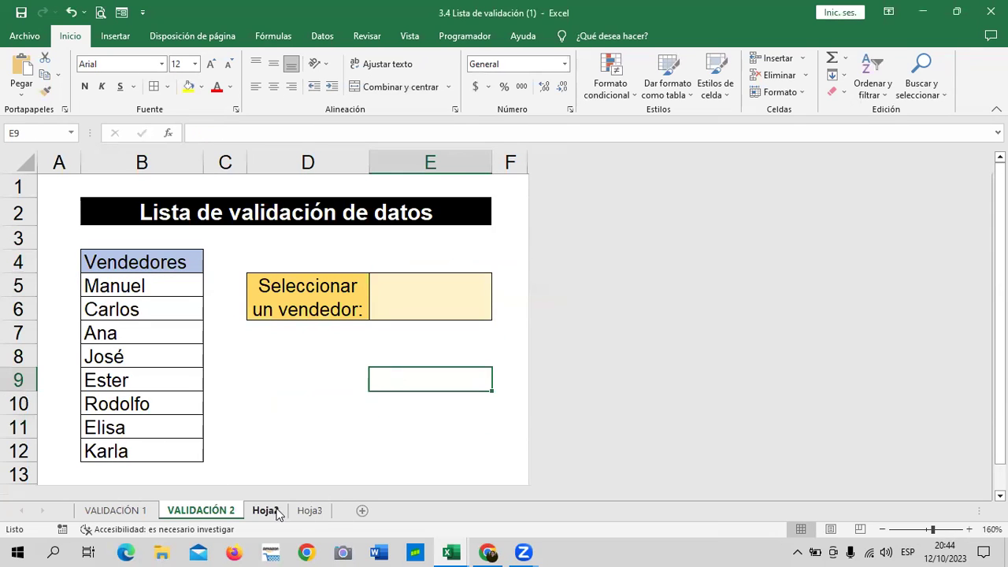
{"action": "left_click", "coordinate": [320, 511]}
- Look over the department names listed on Hoja3
{"action": "left_click", "coordinate": [520, 249]}
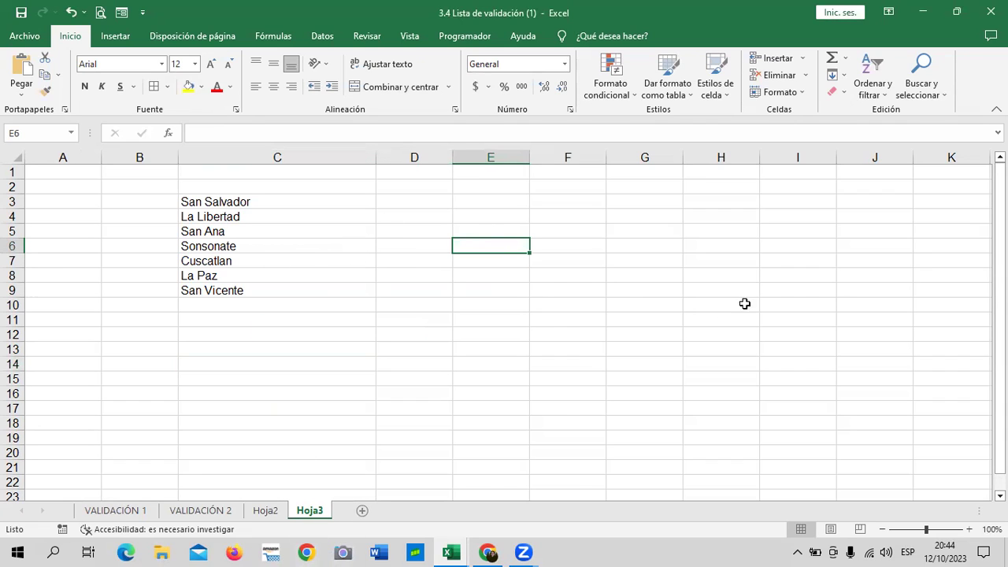
{"action": "left_click_drag", "start_coordinate": [220, 198], "coordinate": [233, 302]}
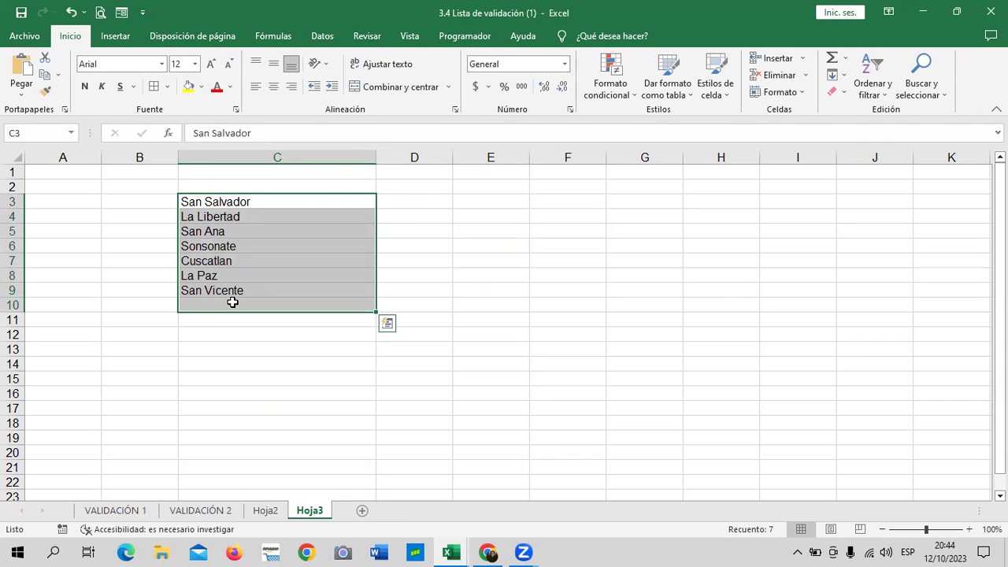
{"action": "left_click", "coordinate": [490, 311]}
- Choose Sonsonate from the dropdown as the department in D7 of the Hoja2 grade table
{"action": "left_click", "coordinate": [266, 510]}
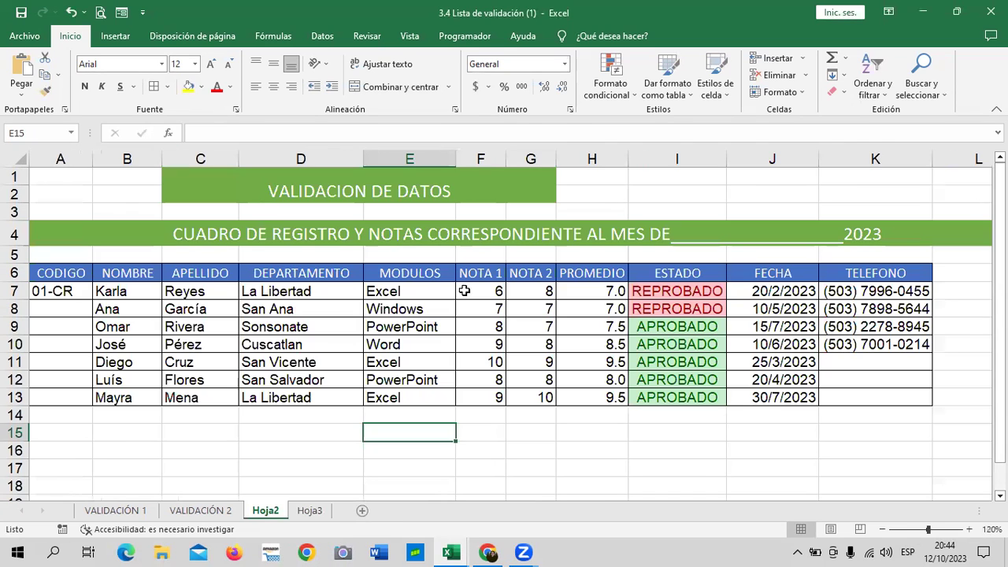
{"action": "left_click", "coordinate": [424, 292]}
{"action": "left_click", "coordinate": [326, 291]}
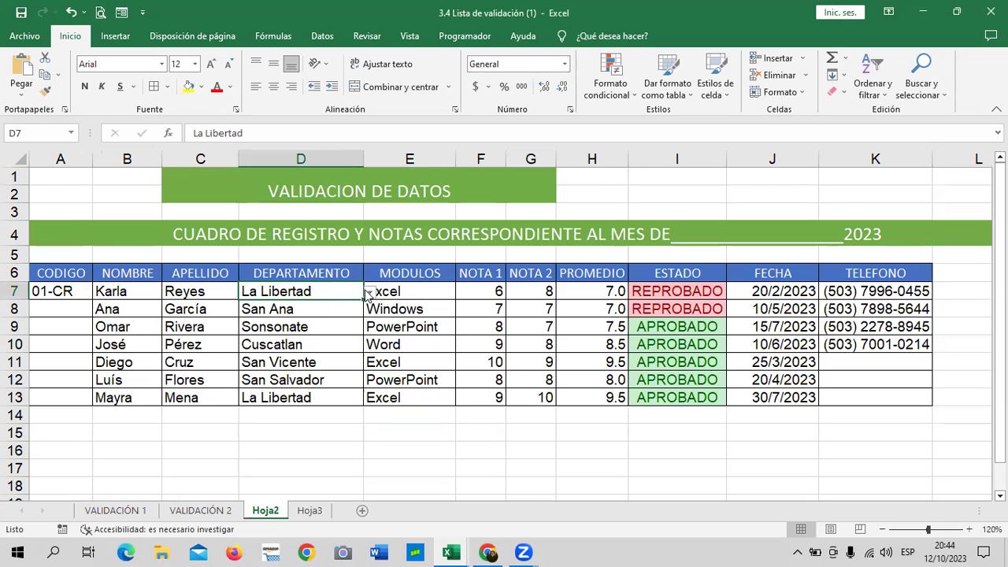
{"action": "left_click", "coordinate": [368, 291]}
{"action": "left_click", "coordinate": [339, 341]}
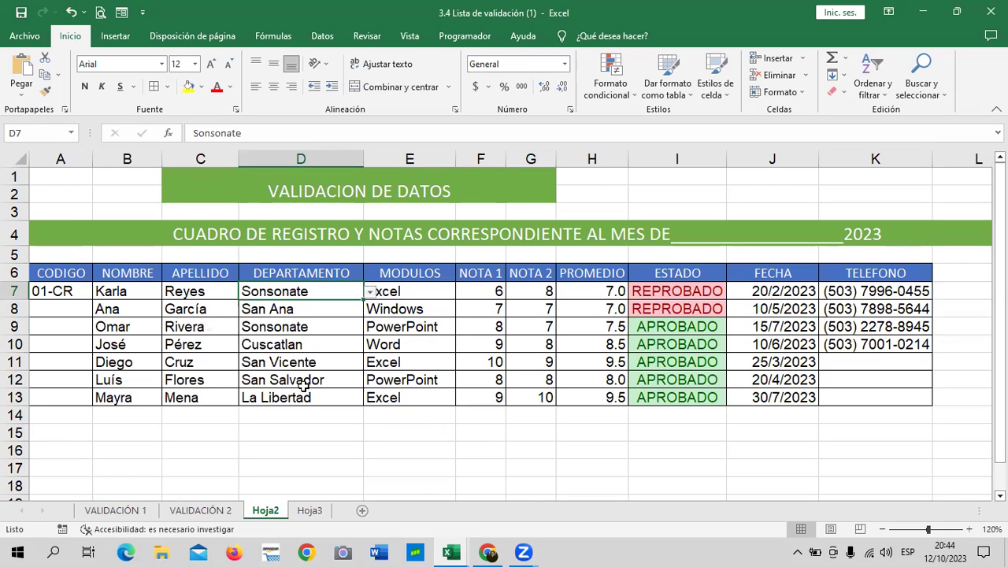
{"action": "left_click", "coordinate": [323, 452]}
- Recheck the department list in C3:C9 on Hoja3, moving between Hoja3 and Hoja2
{"action": "left_click", "coordinate": [309, 510]}
{"action": "left_click", "coordinate": [488, 201]}
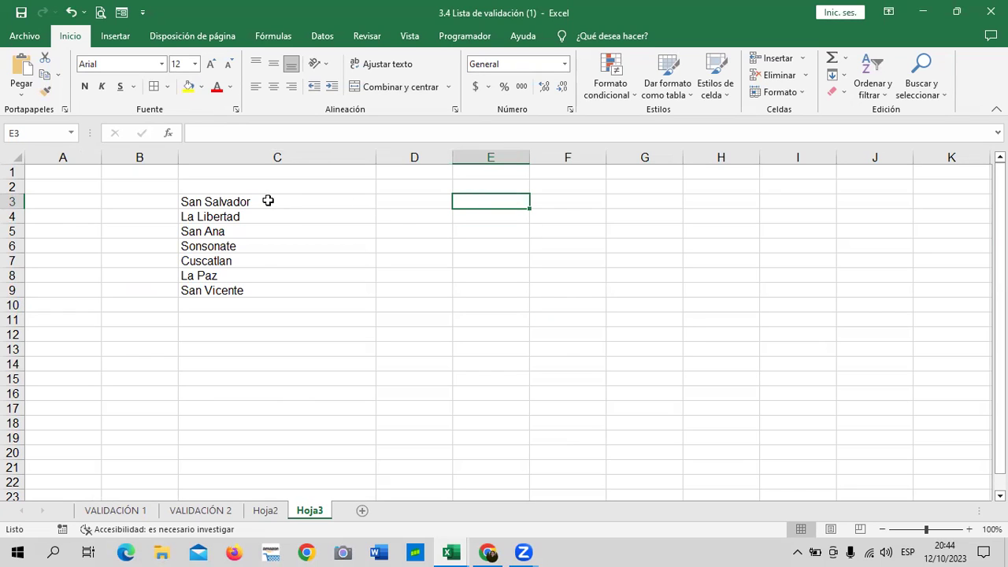
{"action": "left_click_drag", "start_coordinate": [268, 202], "coordinate": [259, 288]}
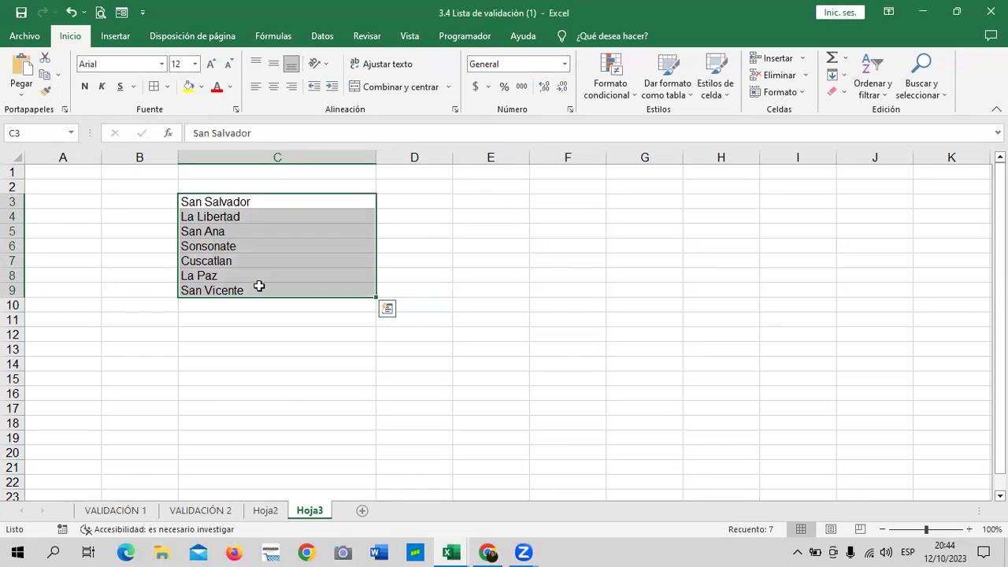
{"action": "left_click", "coordinate": [489, 366]}
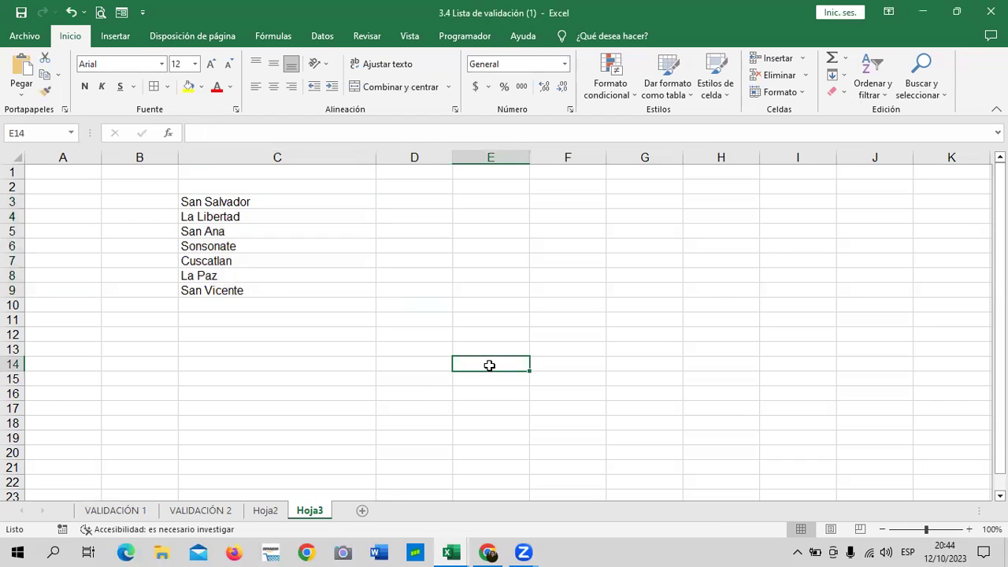
{"action": "left_click", "coordinate": [266, 512]}
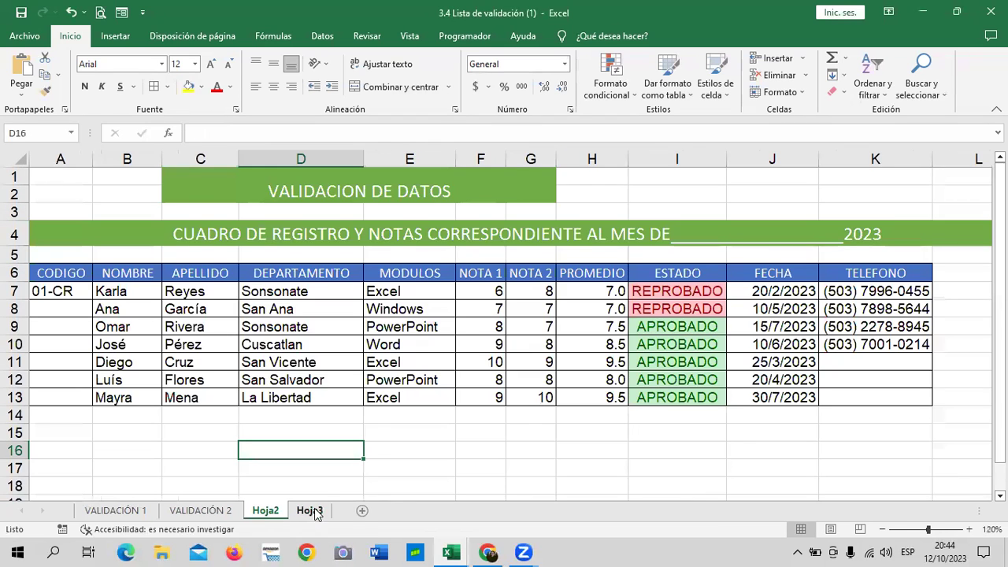
{"action": "left_click", "coordinate": [315, 511]}
{"action": "left_click", "coordinate": [334, 319]}
- Add sheet Hoja4 and give C3:E13 All Borders as an empty 3-by-11 grid
{"action": "left_click", "coordinate": [363, 512]}
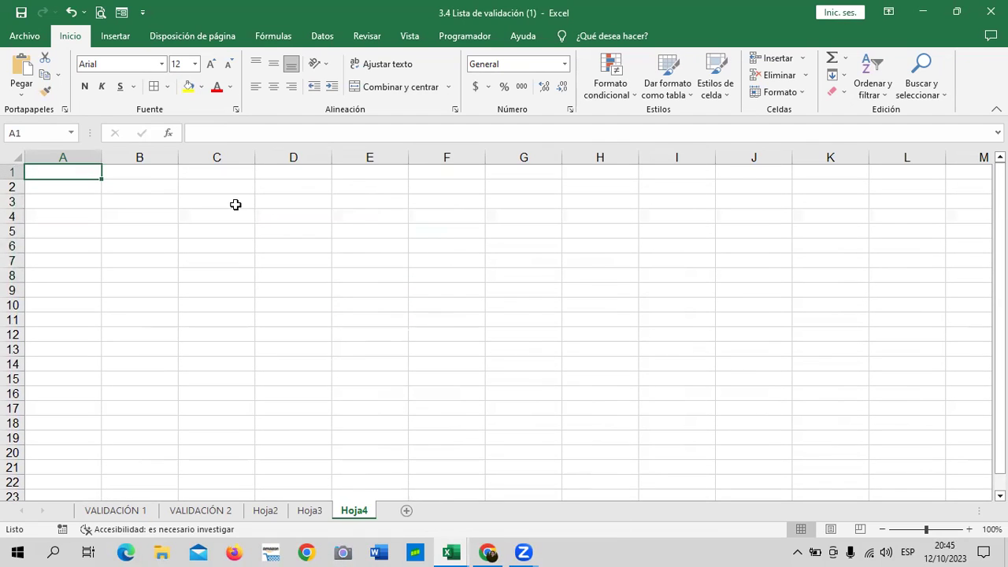
{"action": "left_click_drag", "start_coordinate": [234, 204], "coordinate": [393, 353]}
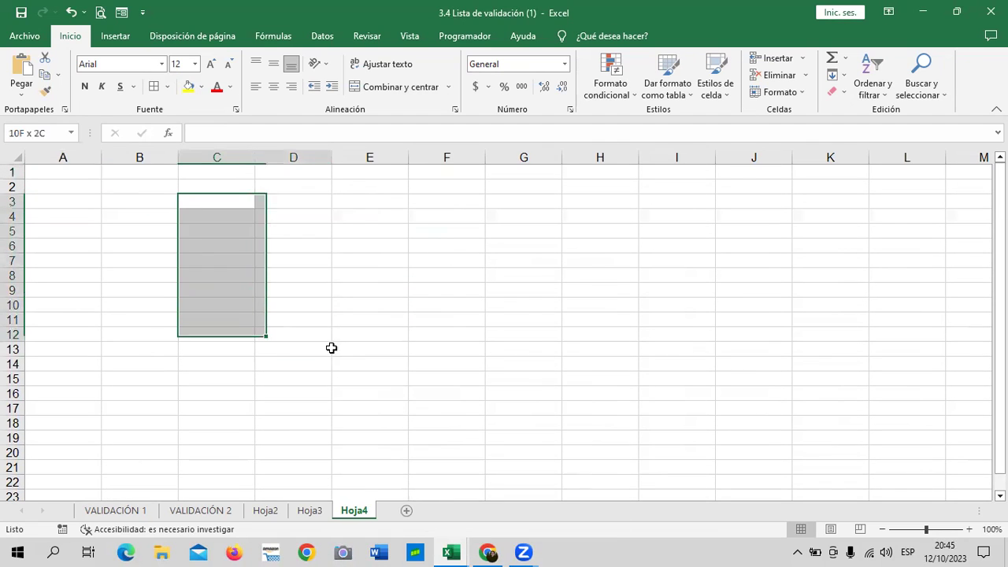
{"action": "left_click", "coordinate": [155, 87]}
{"action": "left_click", "coordinate": [216, 196]}
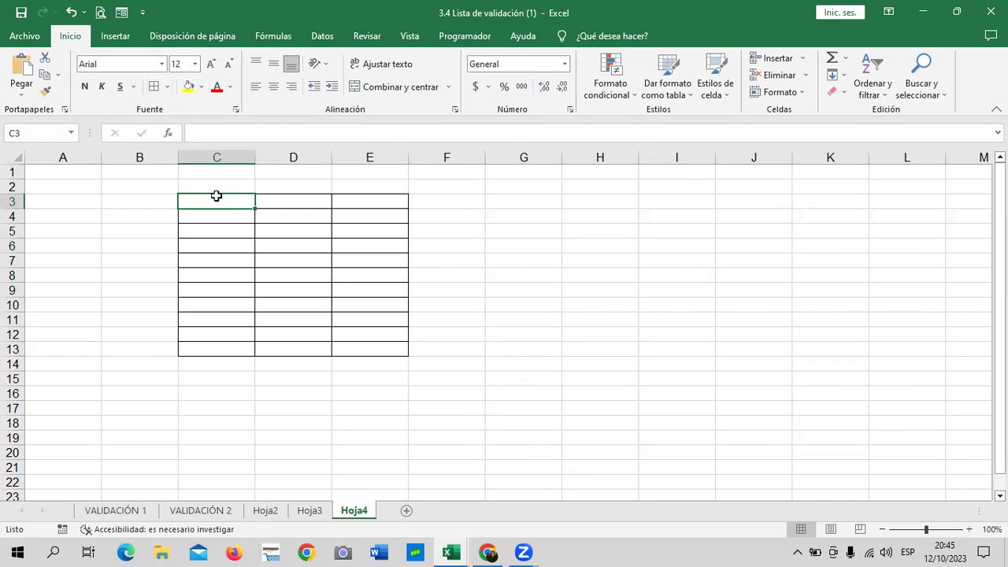
- Type the capitalised headers CODIGO, ARTICULO and PRECIO across C3:E3 on Hoja4
{"action": "type", "text": "c"}
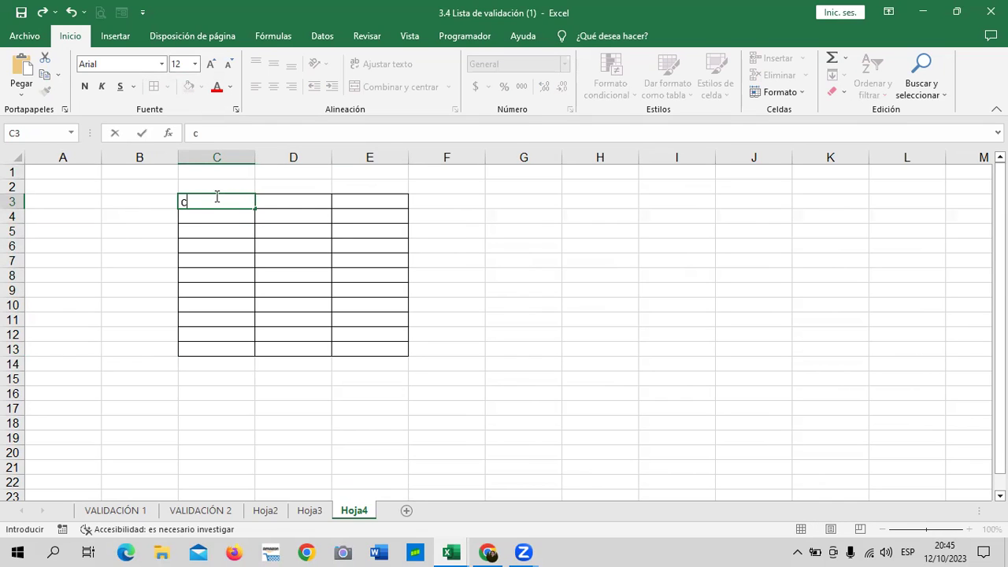
{"action": "type", "text": "odigo"}
{"action": "key", "text": "Tab"}
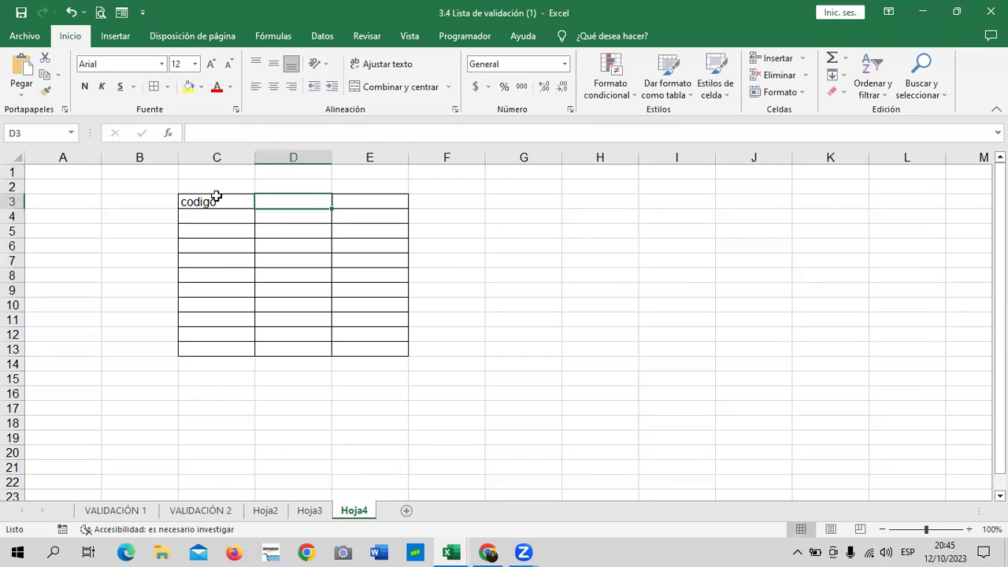
{"action": "left_click", "coordinate": [204, 203]}
{"action": "key", "text": "Caps_Lock"}
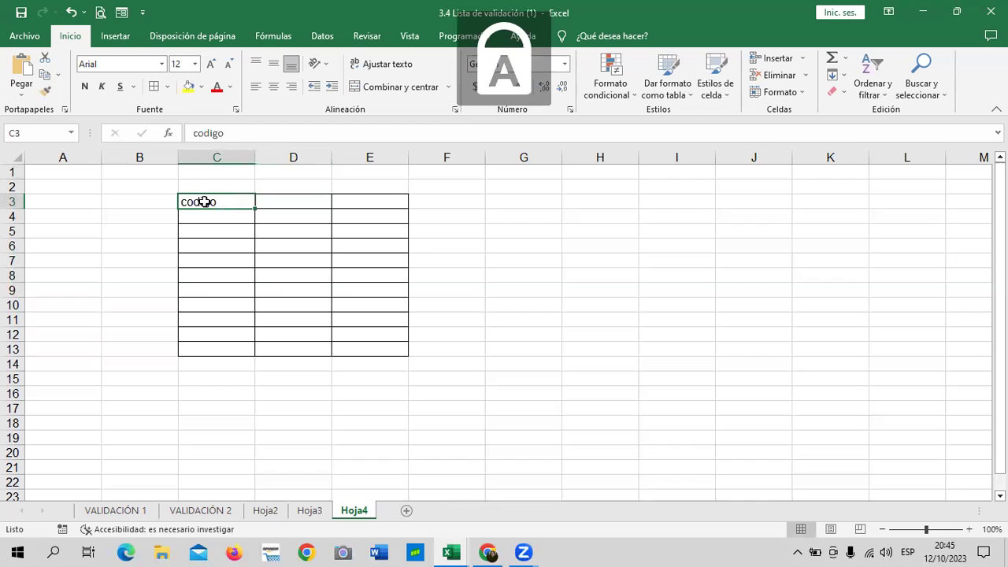
{"action": "type", "text": "CODIGO"}
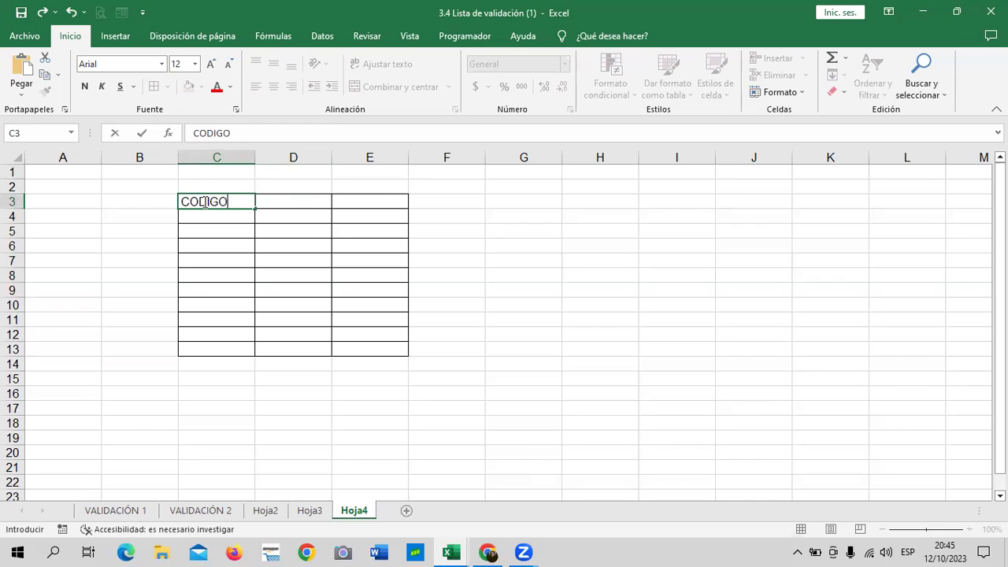
{"action": "key", "text": "Tab"}
{"action": "type", "text": "AR"}
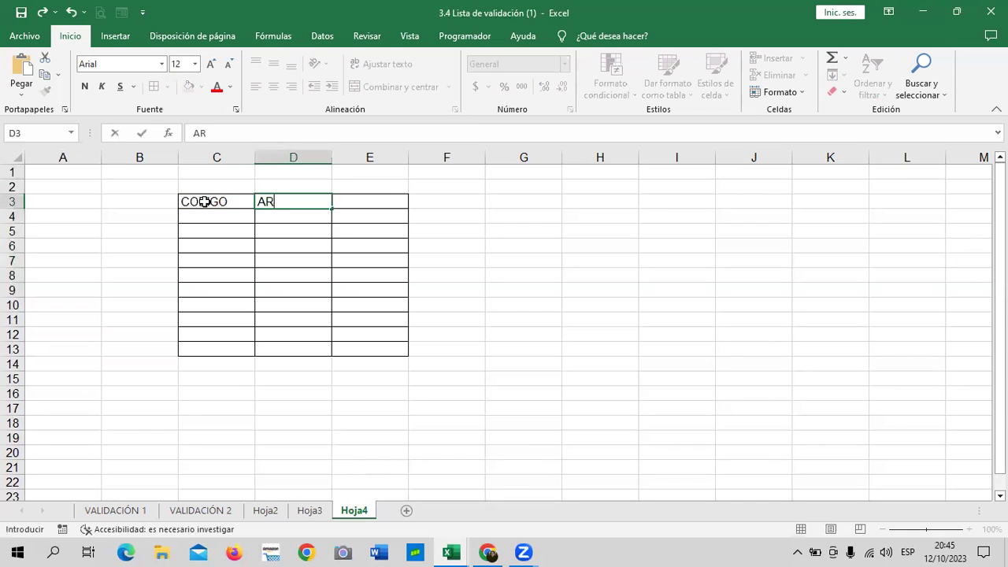
{"action": "type", "text": "TICULO"}
{"action": "key", "text": "Tab"}
{"action": "type", "text": "PRECIO"}
{"action": "key", "text": "Down"}
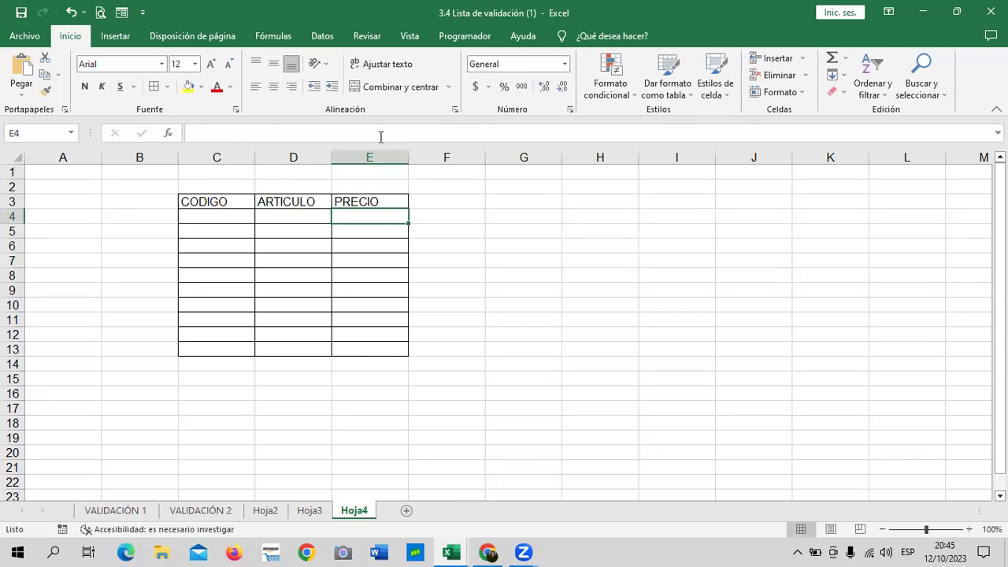
{"action": "left_click", "coordinate": [291, 218]}
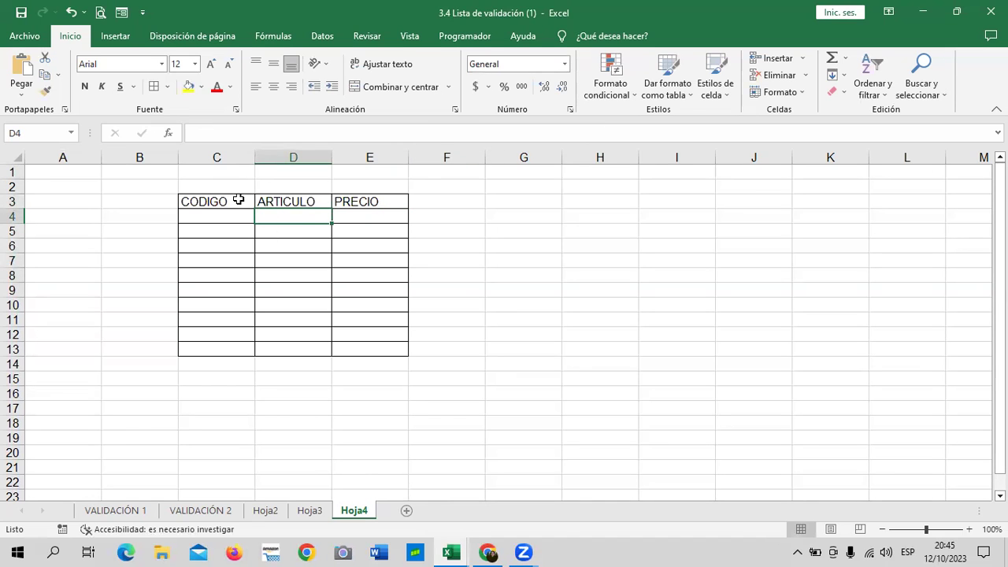
- Zoom to 120% and enter Camisa, Pantalon, Blusa, Pans and Jeans in D4:D8
{"action": "left_click", "coordinate": [968, 529]}
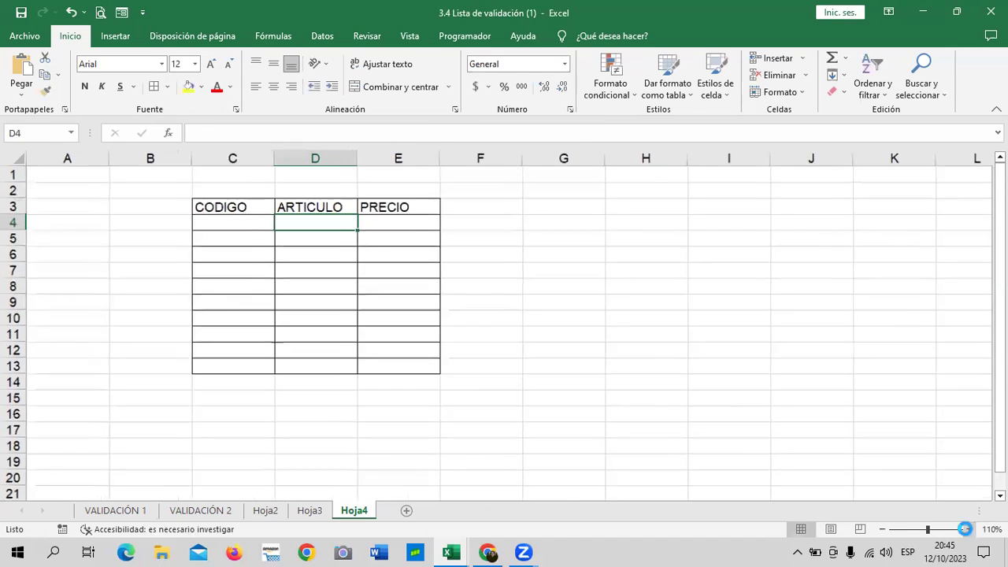
{"action": "left_click", "coordinate": [968, 529]}
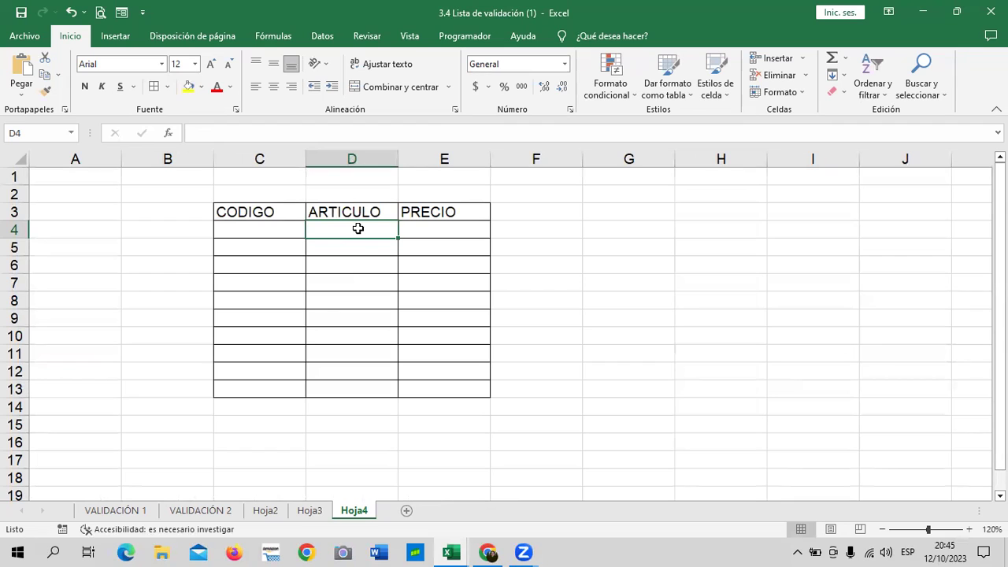
{"action": "type", "text": "Cam"}
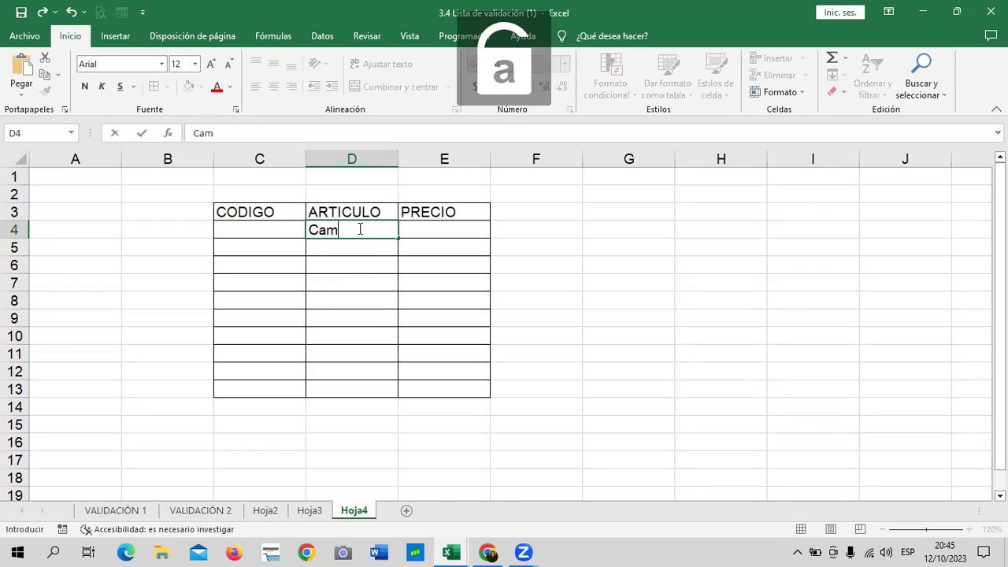
{"action": "type", "text": "isas"}
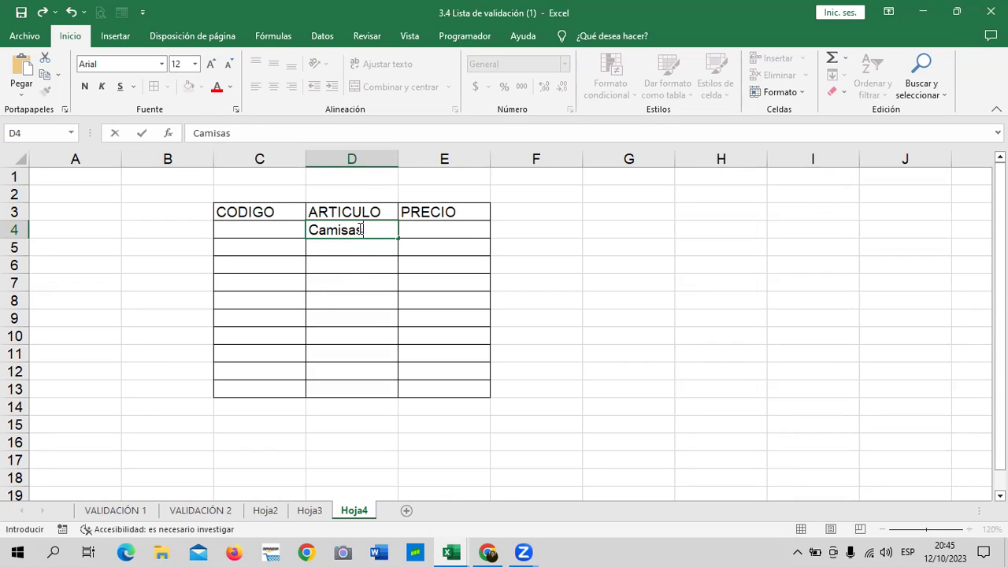
{"action": "key", "text": "Return"}
{"action": "type", "text": "Pantalon"}
{"action": "key", "text": "Return"}
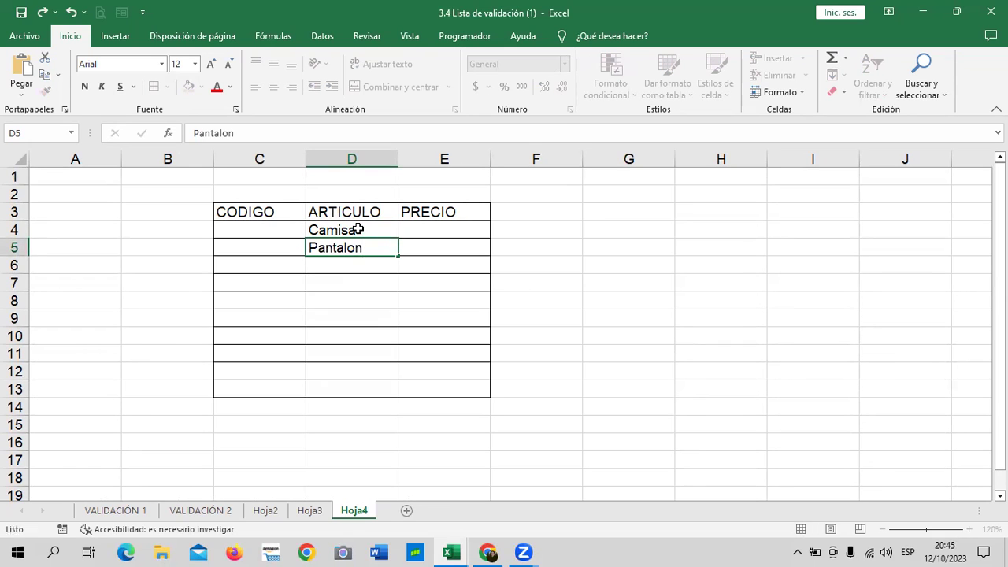
{"action": "key", "text": "Return"}
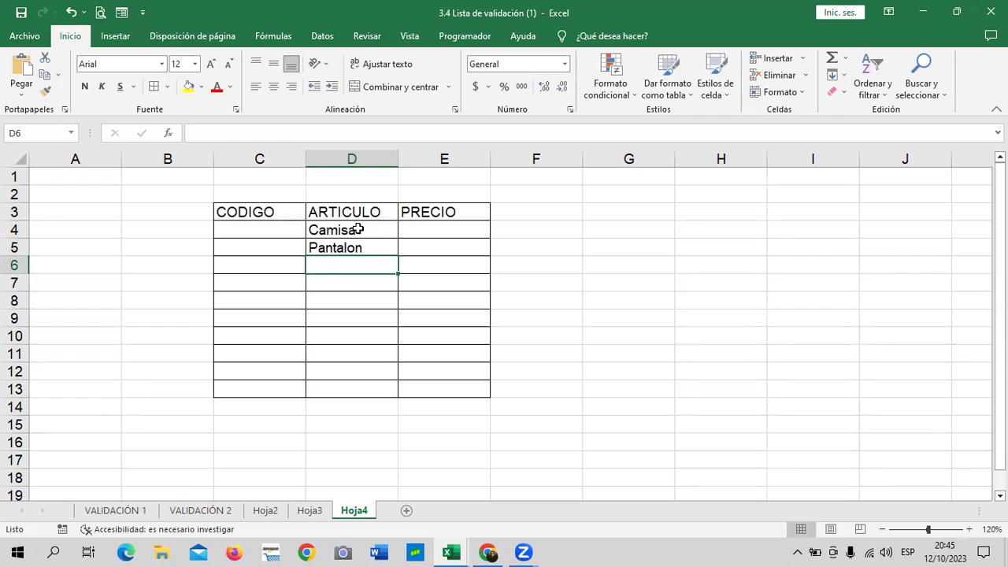
{"action": "type", "text": "BLusa"}
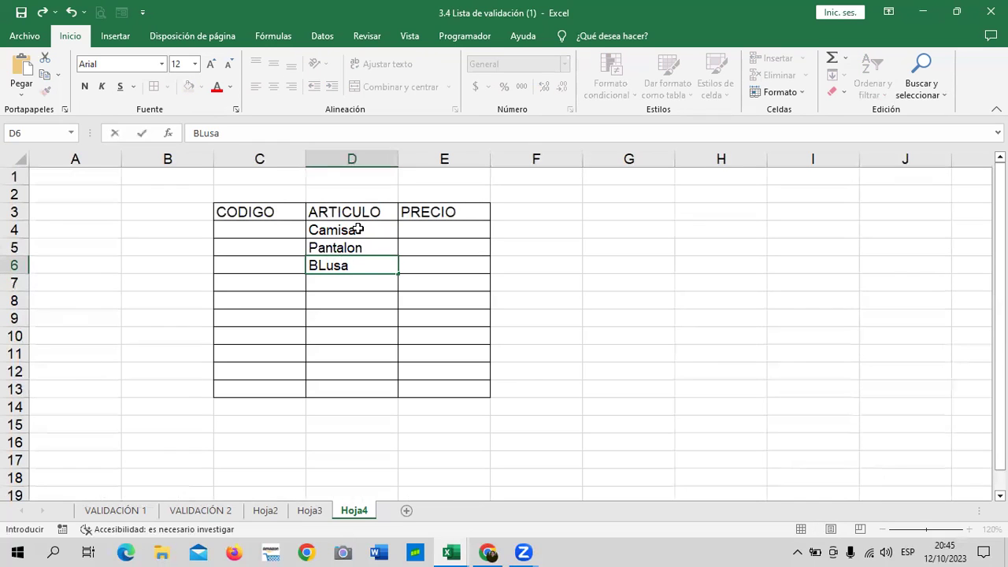
{"action": "key", "text": "Return"}
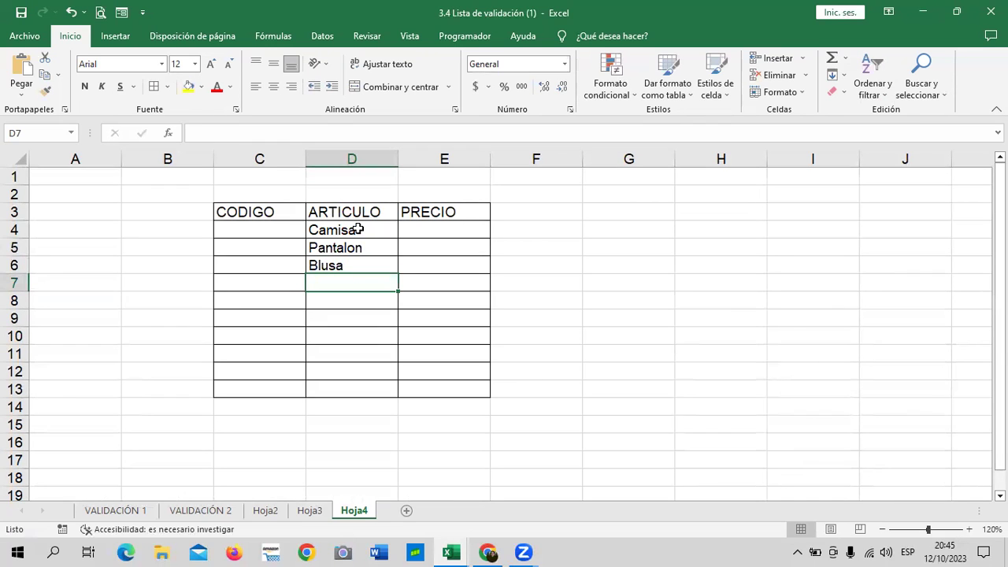
{"action": "type", "text": "Pans"}
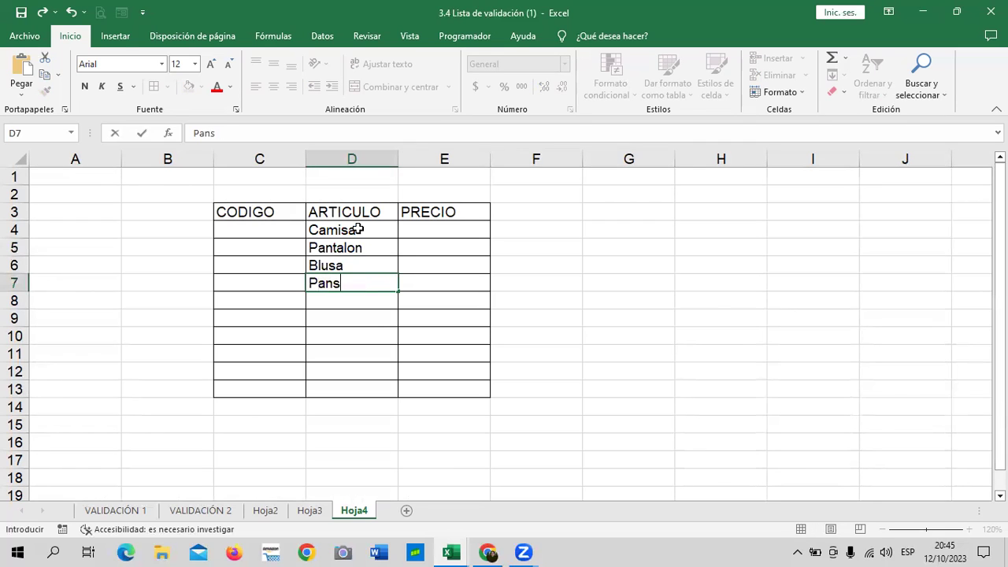
{"action": "key", "text": "Return"}
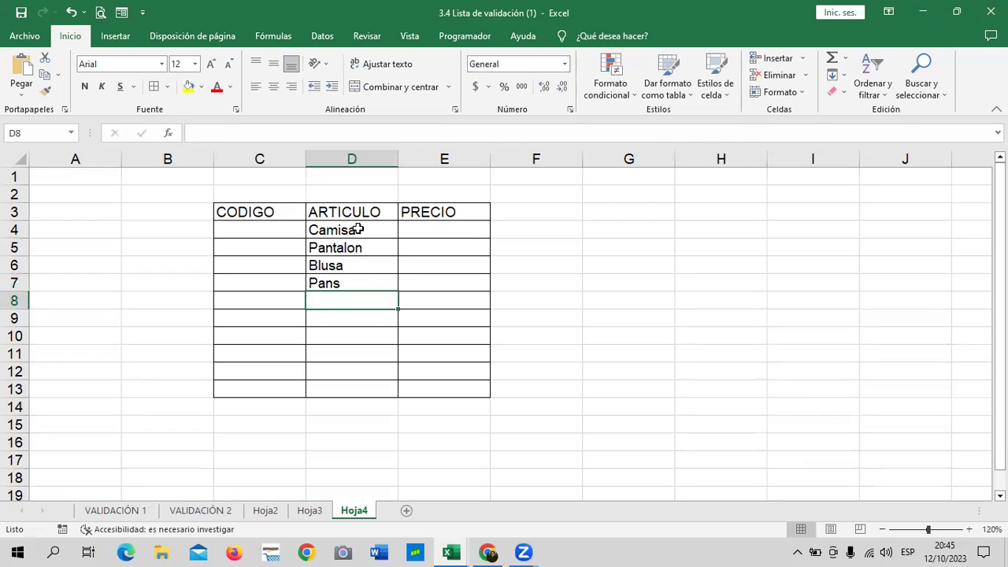
{"action": "type", "text": "Jeans"}
{"action": "key", "text": "Return"}
- Enter Corbata, Calcetines, Zapatos, Lenceria and Gorra in D9:D13
{"action": "type", "text": "Corbata"}
{"action": "key", "text": "Return"}
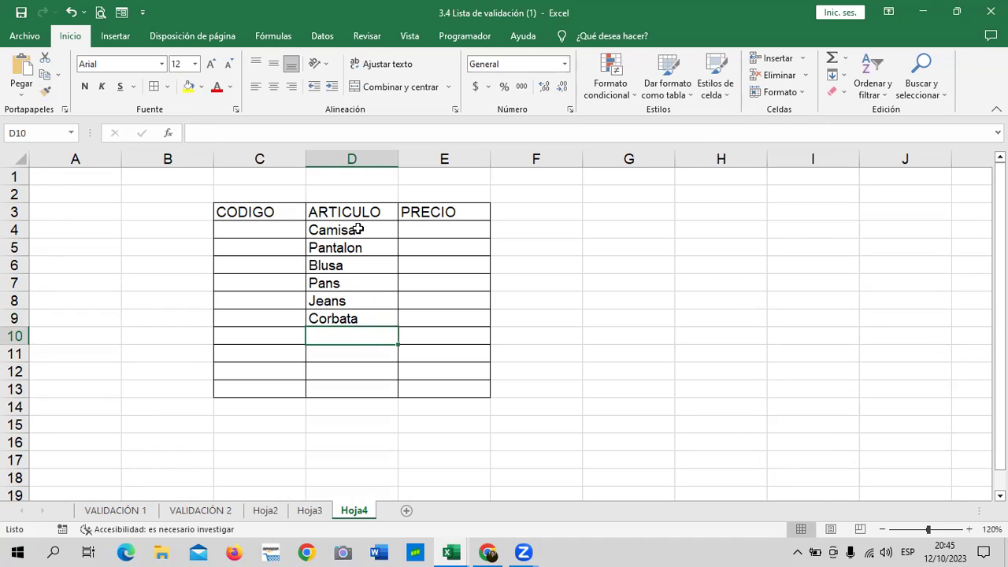
{"action": "type", "text": "Calcetines"}
{"action": "key", "text": "Return"}
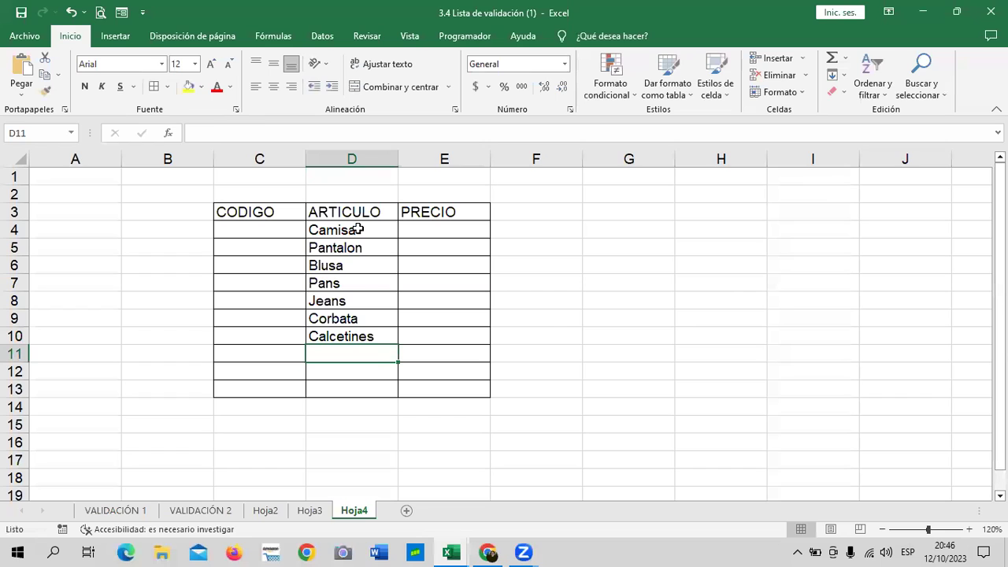
{"action": "type", "text": "Zapatos"}
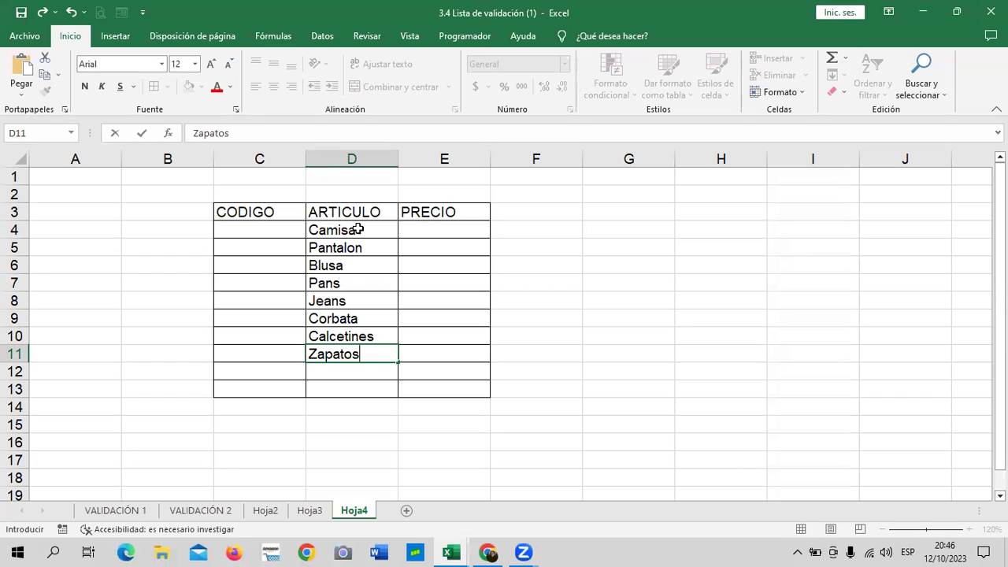
{"action": "key", "text": "Return"}
{"action": "type", "text": "Lenceria"}
{"action": "key", "text": "Return"}
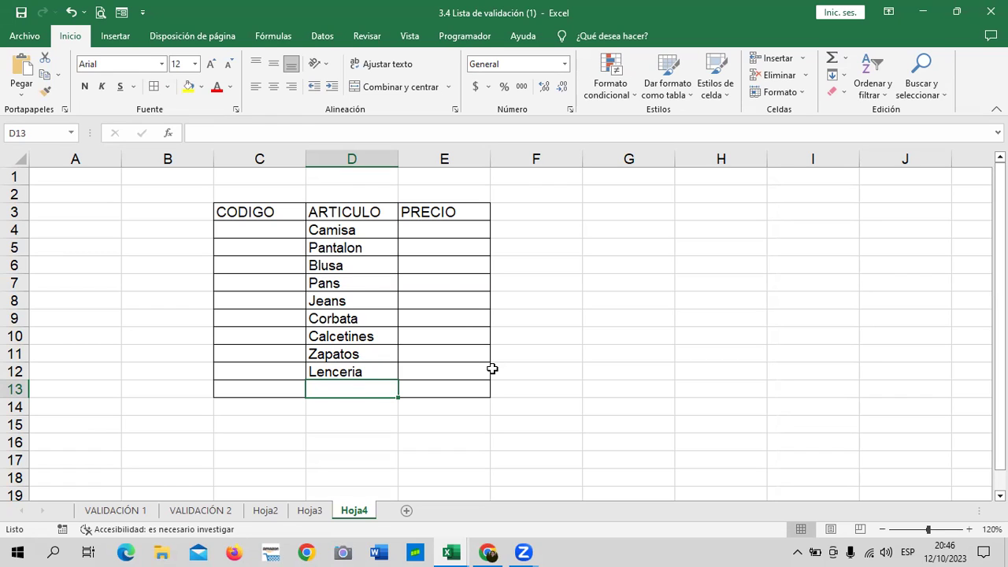
{"action": "type", "text": "Gorra"}
{"action": "key", "text": "Return"}
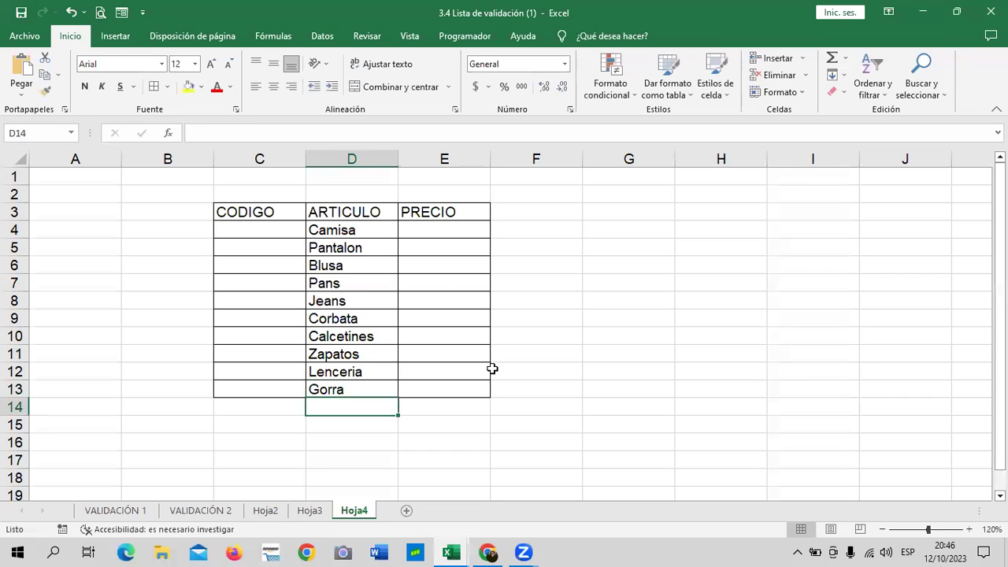
{"action": "left_click", "coordinate": [594, 322]}
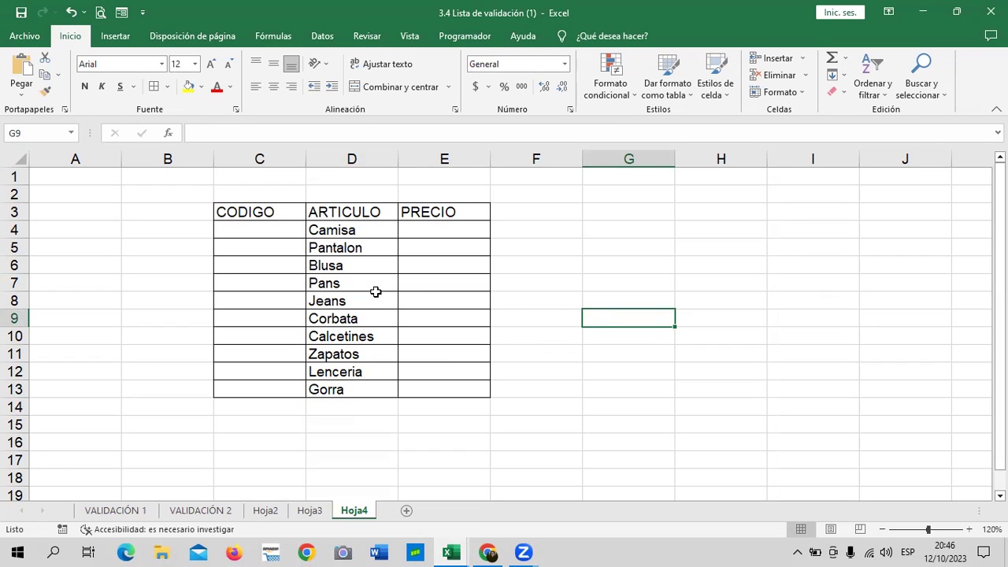
- Replace Corbata in D9 with Camisa, correcting its capitalisation
{"action": "left_click", "coordinate": [372, 316]}
{"action": "key", "text": "BackSpace"}
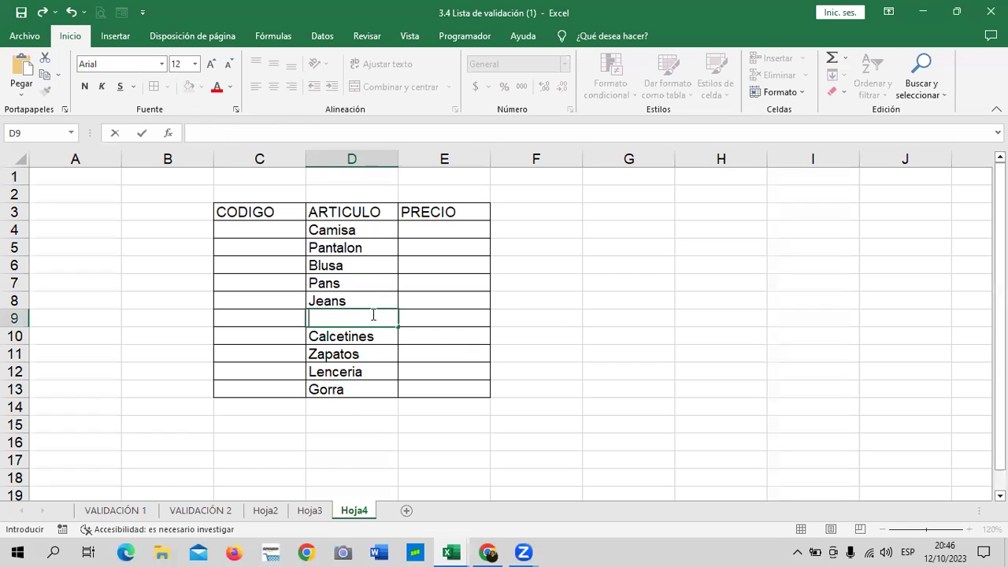
{"action": "type", "text": "camisa"}
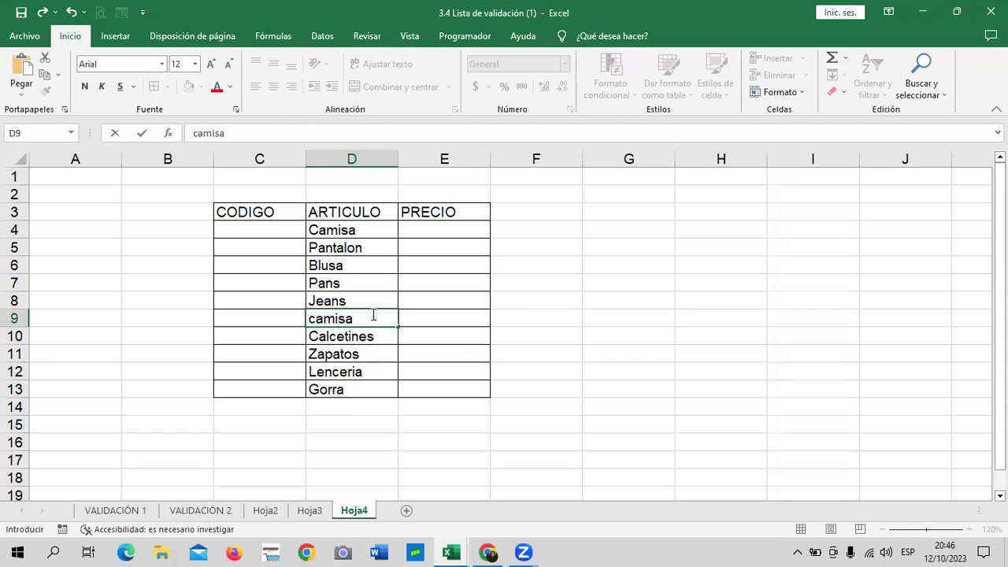
{"action": "key", "text": "BackSpace"}
{"action": "key", "text": "BackSpace"}
{"action": "key", "text": "BackSpace"}
{"action": "key", "text": "BackSpace"}
{"action": "key", "text": "BackSpace"}
{"action": "type", "text": "Amisa"}
{"action": "key", "text": "BackSpace"}
{"action": "key", "text": "BackSpace"}
{"action": "key", "text": "BackSpace"}
{"action": "key", "text": "BackSpace"}
{"action": "key", "text": "BackSpace"}
{"action": "type", "text": "CAm"}
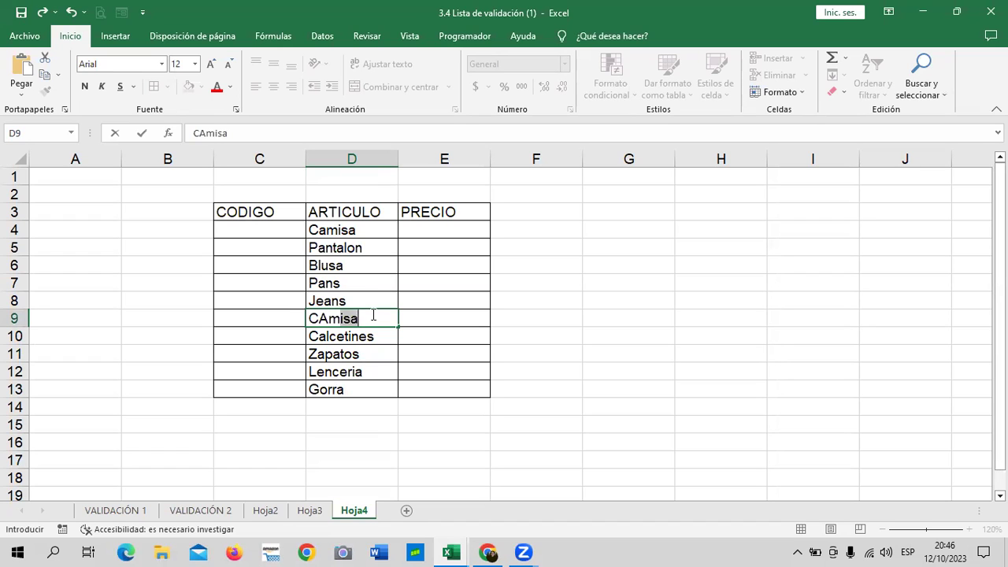
{"action": "type", "text": "isa"}
{"action": "key", "text": "Return"}
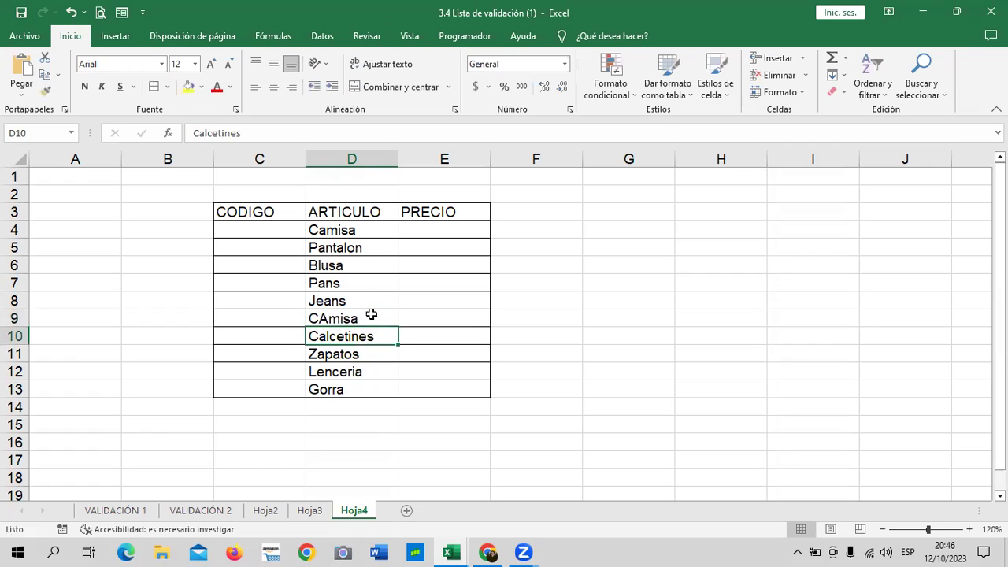
{"action": "left_click", "coordinate": [371, 314]}
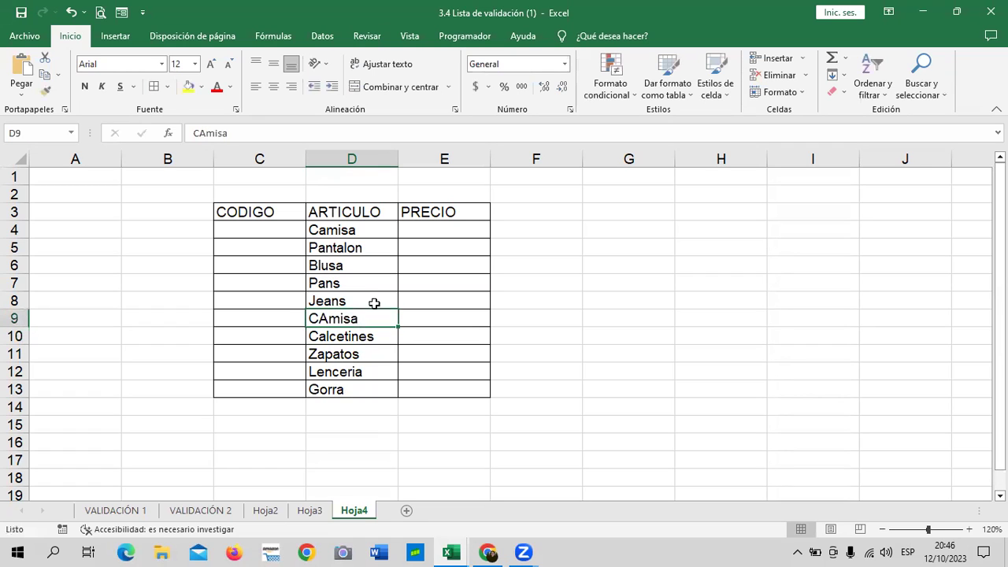
{"action": "left_click", "coordinate": [199, 133]}
{"action": "key", "text": "BackSpace"}
{"action": "type", "text": "a"}
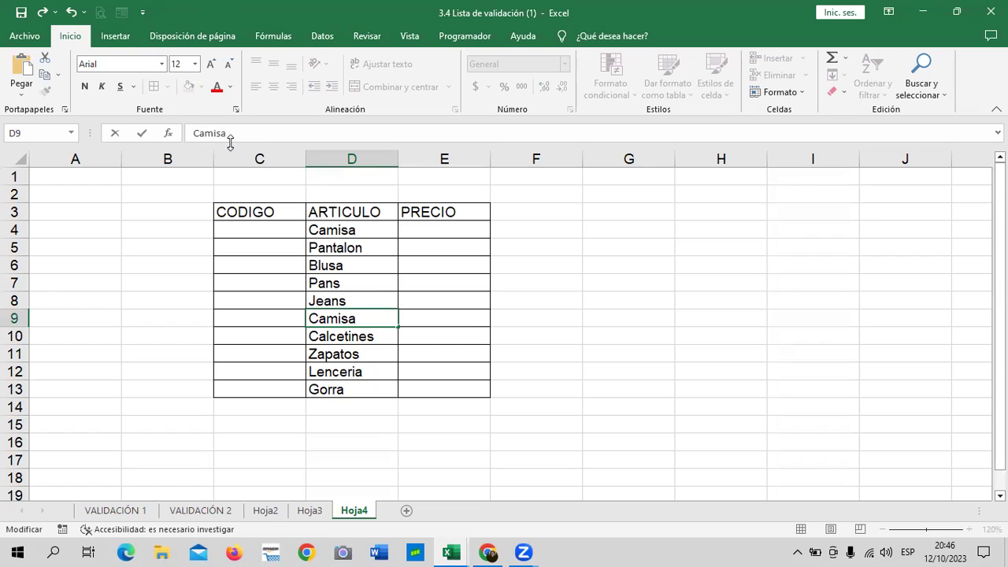
{"action": "key", "text": "Return"}
- Deselect the Hoja4 table and return to the Hoja2 grades sheet
{"action": "left_click", "coordinate": [651, 277]}
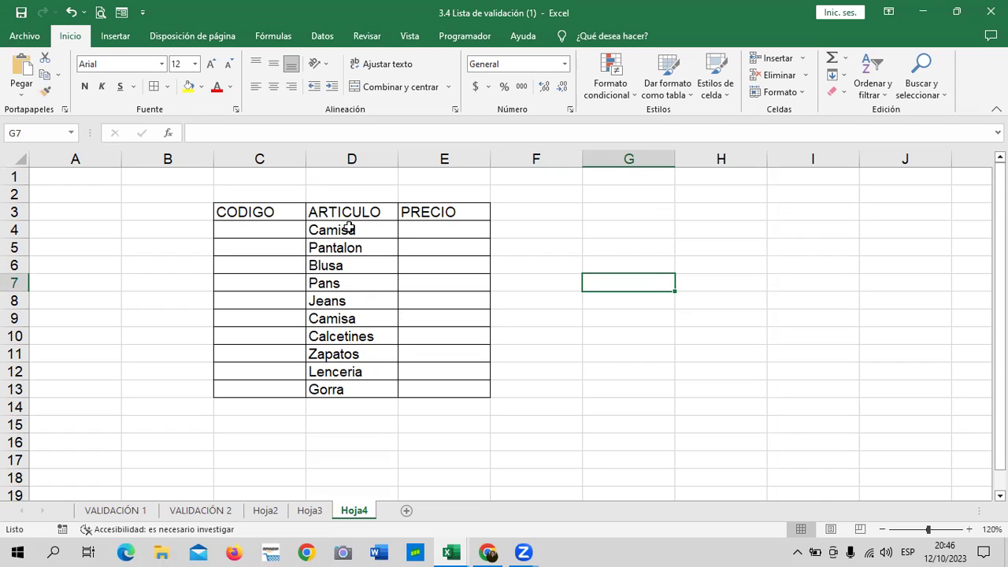
{"action": "left_click", "coordinate": [681, 344]}
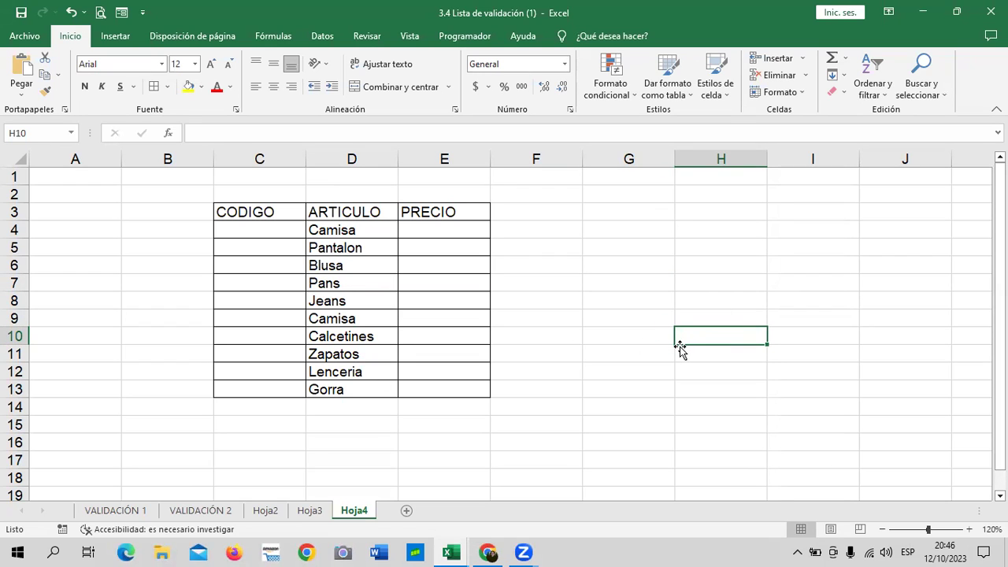
{"action": "left_click_drag", "start_coordinate": [681, 346], "coordinate": [540, 362]}
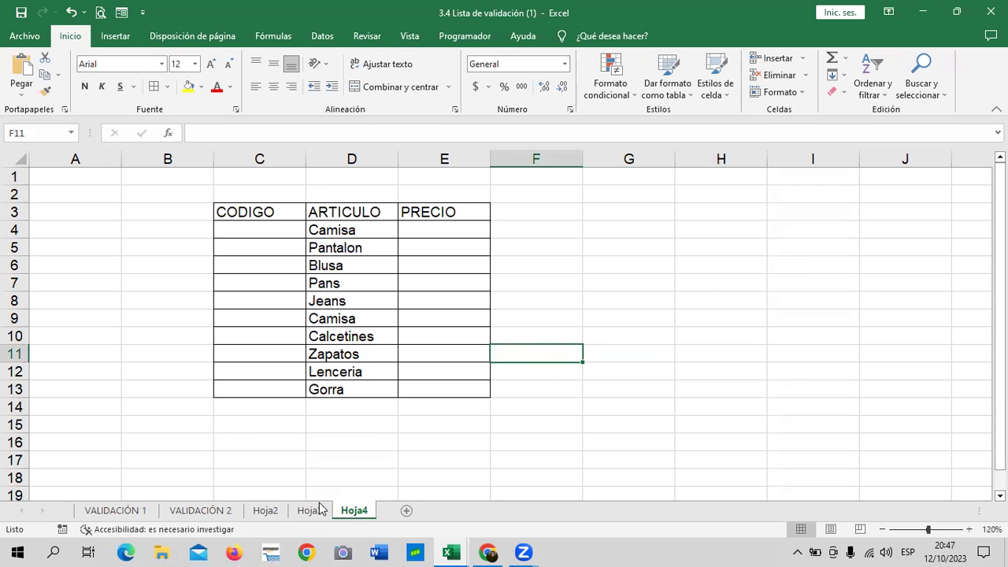
{"action": "left_click", "coordinate": [266, 511]}
{"action": "left_click", "coordinate": [493, 447]}
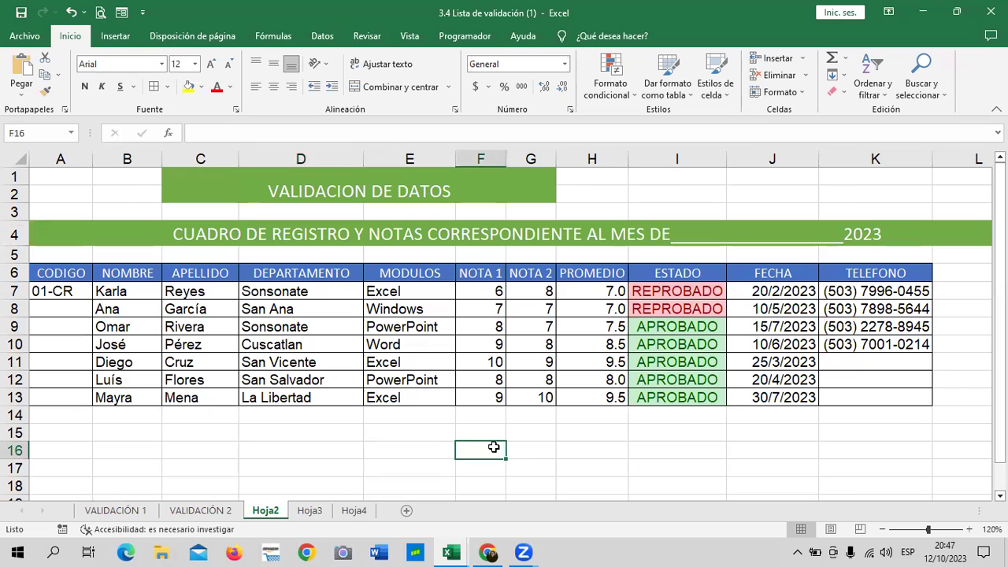
- Select names B7:B13 and clear their text-length validation with Borrar todos in Validación de datos
{"action": "left_click", "coordinate": [120, 288]}
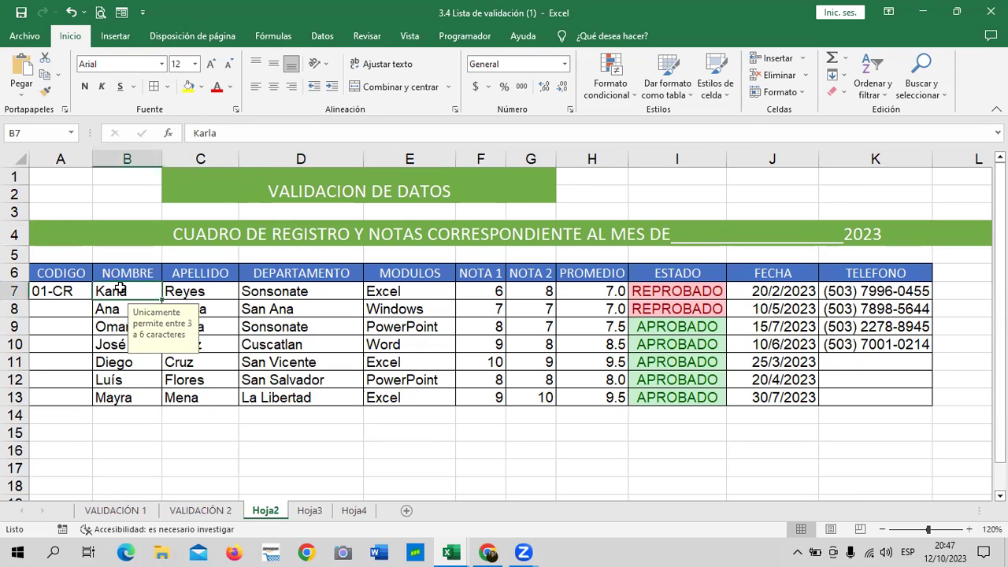
{"action": "left_click_drag", "start_coordinate": [119, 289], "coordinate": [132, 396]}
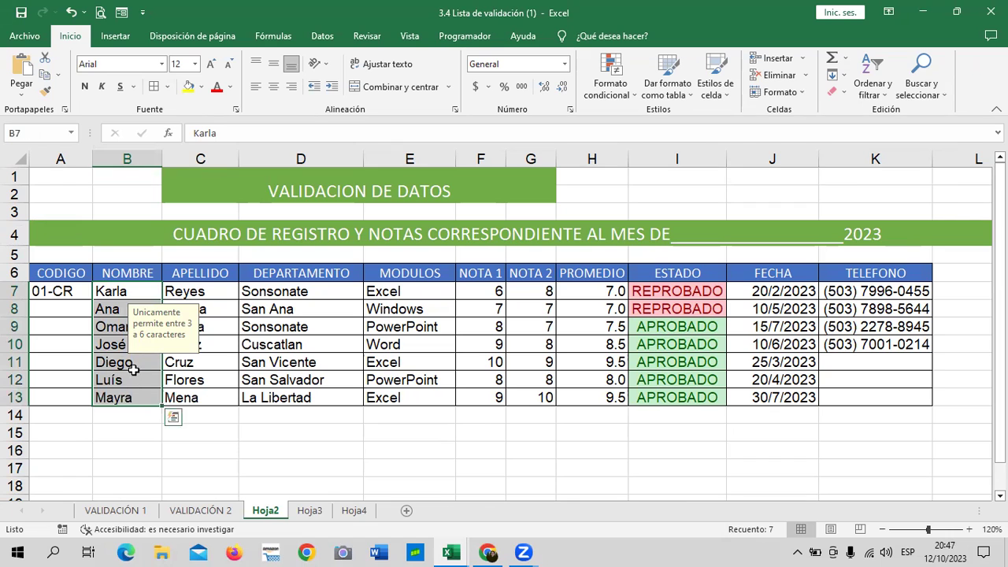
{"action": "left_click", "coordinate": [629, 95]}
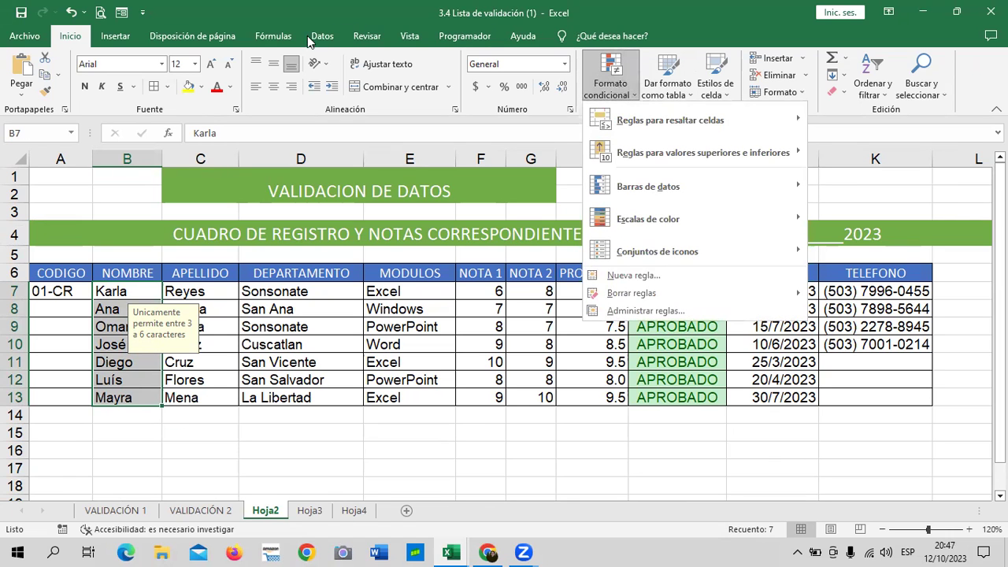
{"action": "left_click", "coordinate": [337, 38]}
{"action": "left_click", "coordinate": [337, 38]}
{"action": "left_click", "coordinate": [666, 93]}
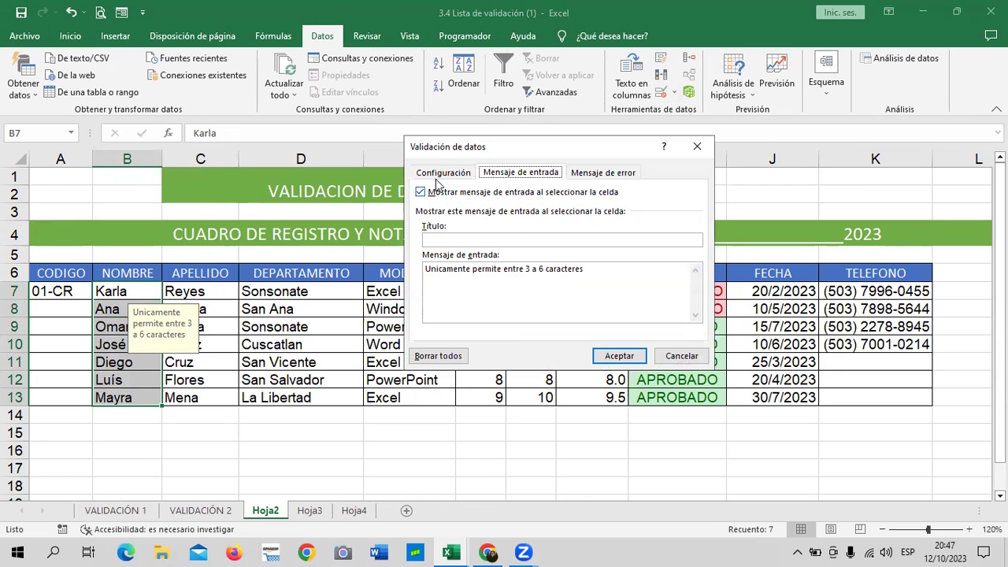
{"action": "left_click", "coordinate": [440, 175]}
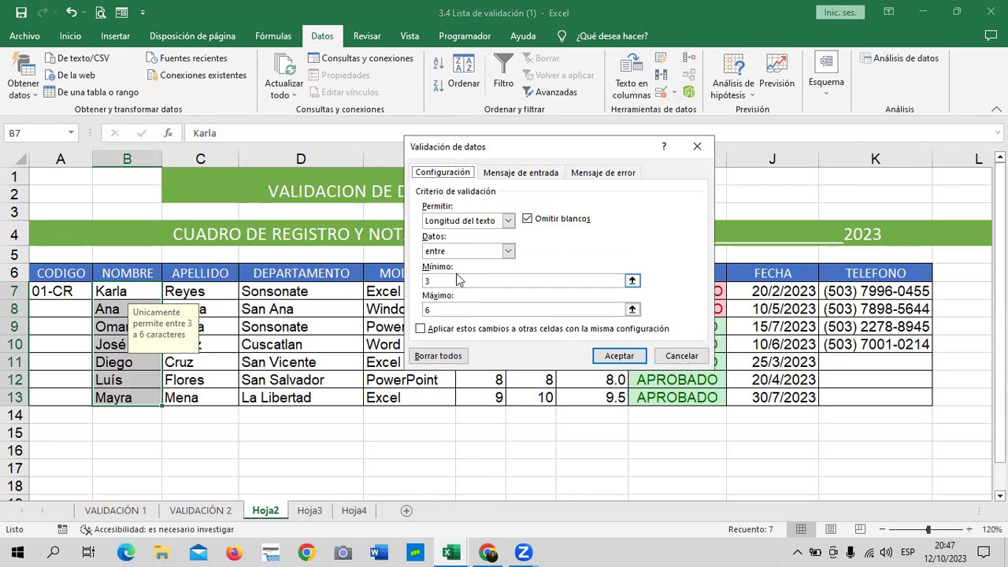
{"action": "left_click", "coordinate": [428, 358]}
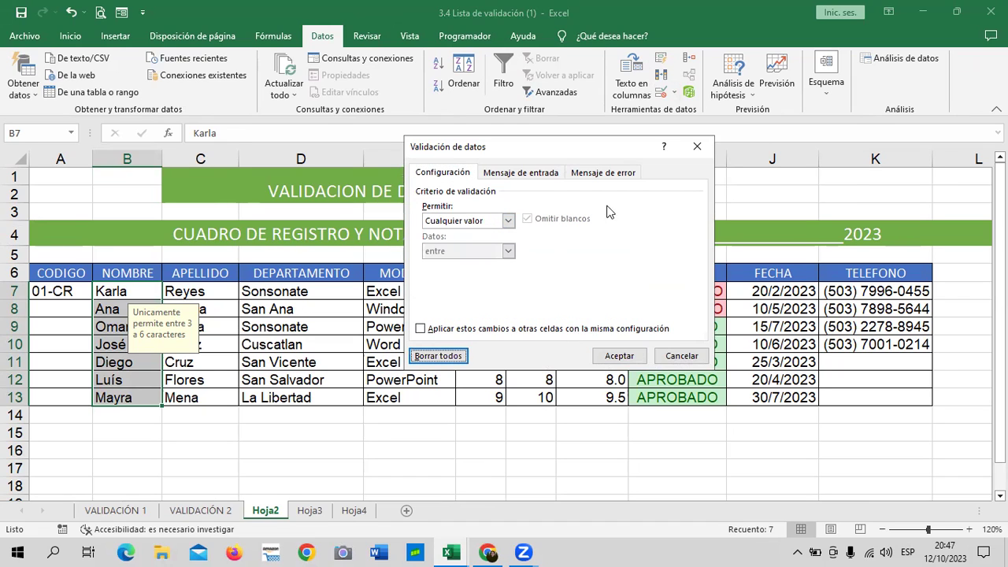
{"action": "left_click", "coordinate": [623, 359]}
{"action": "left_click", "coordinate": [133, 293]}
{"action": "left_click", "coordinate": [144, 322]}
- Enter longer 7- and 9-letter student names in B8 and B9, then select B7:B13
{"action": "left_click", "coordinate": [136, 312]}
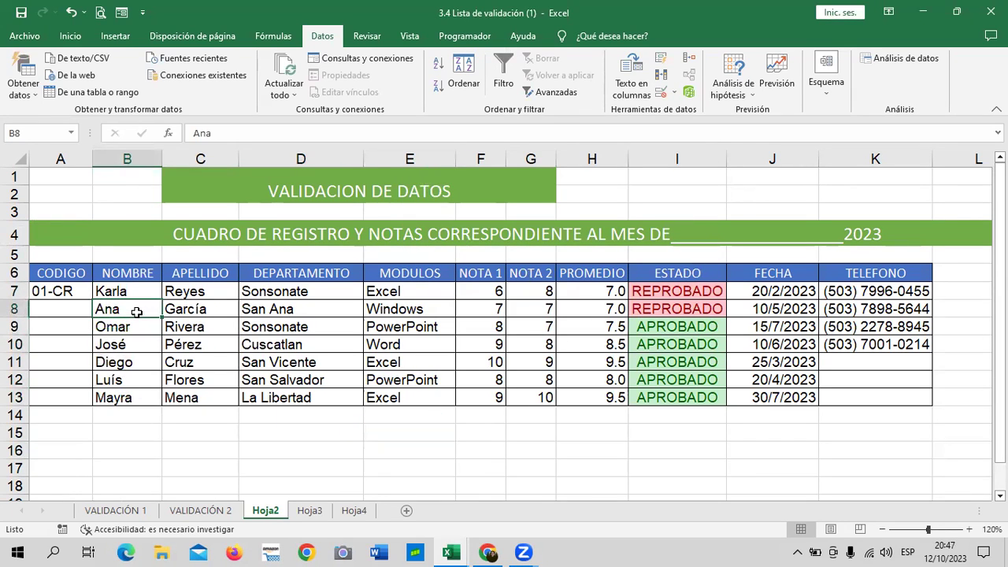
{"action": "key", "text": "BackSpace"}
{"action": "type", "text": "Andre"}
{"action": "key", "text": "BackSpace"}
{"action": "key", "text": "BackSpace"}
{"action": "key", "text": "BackSpace"}
{"action": "key", "text": "BackSpace"}
{"action": "key", "text": "BackSpace"}
{"action": "type", "text": "Adri"}
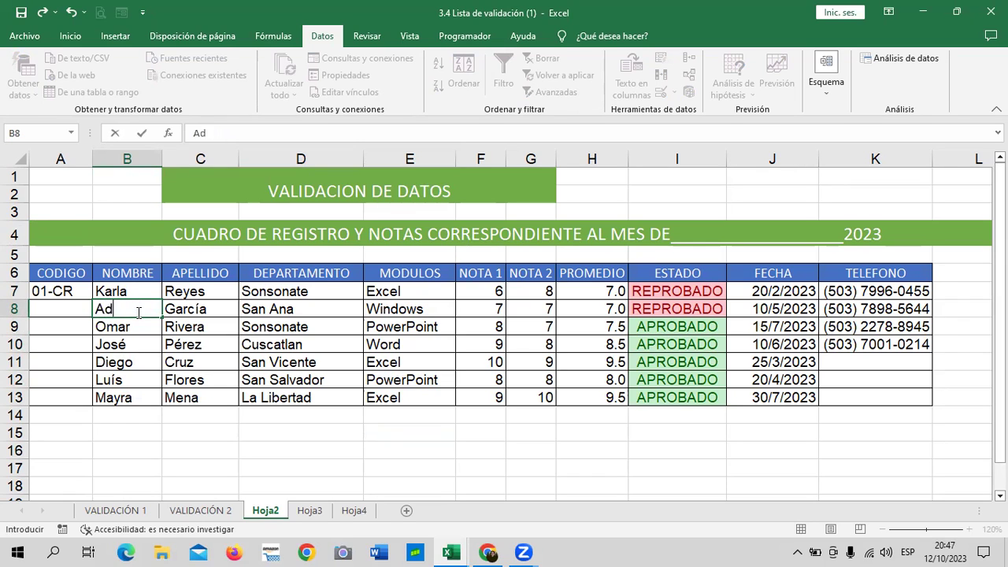
{"action": "type", "text": "ana"}
{"action": "key", "text": "Return"}
{"action": "type", "text": "ELi"}
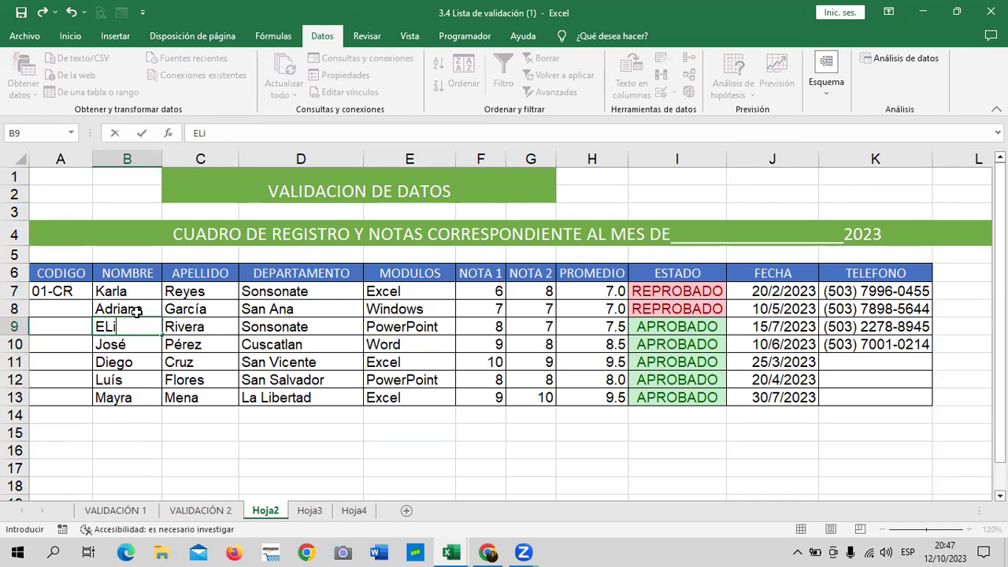
{"action": "type", "text": "zabeth"}
{"action": "key", "text": "Return"}
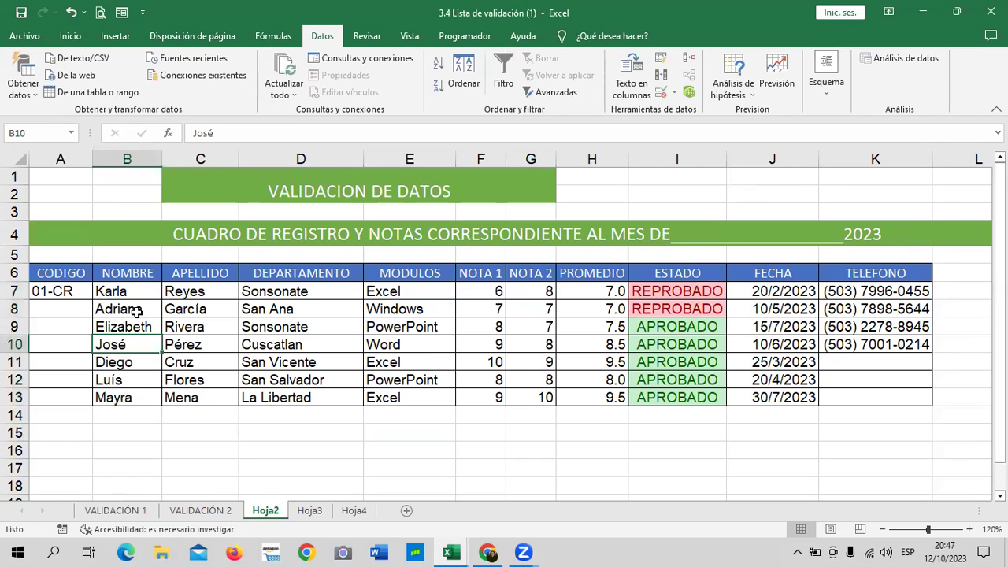
{"action": "left_click", "coordinate": [246, 341]}
{"action": "left_click_drag", "start_coordinate": [141, 287], "coordinate": [130, 396]}
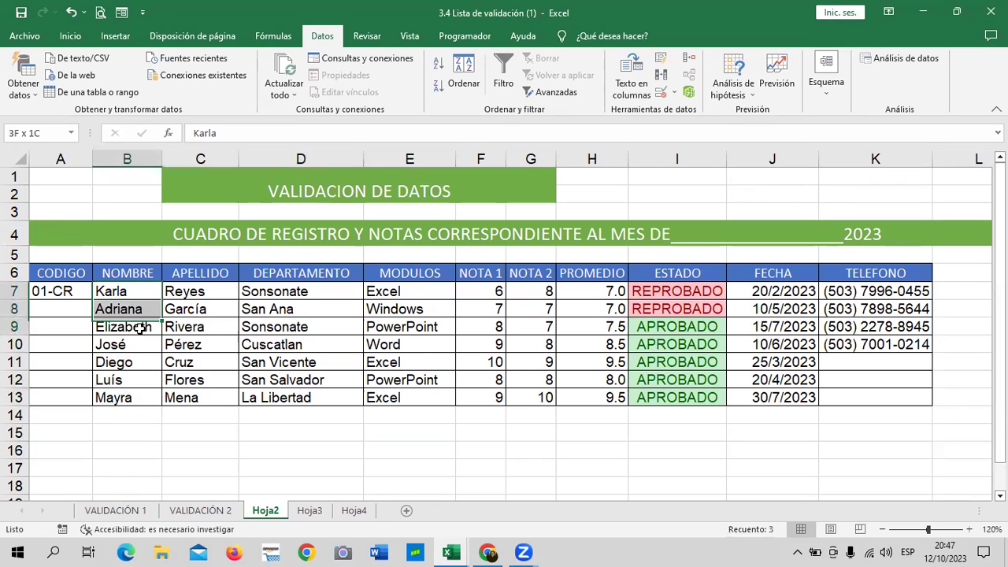
- Reapply a Text length validation of 3 to 6 characters to the selected names
{"action": "left_click", "coordinate": [661, 92]}
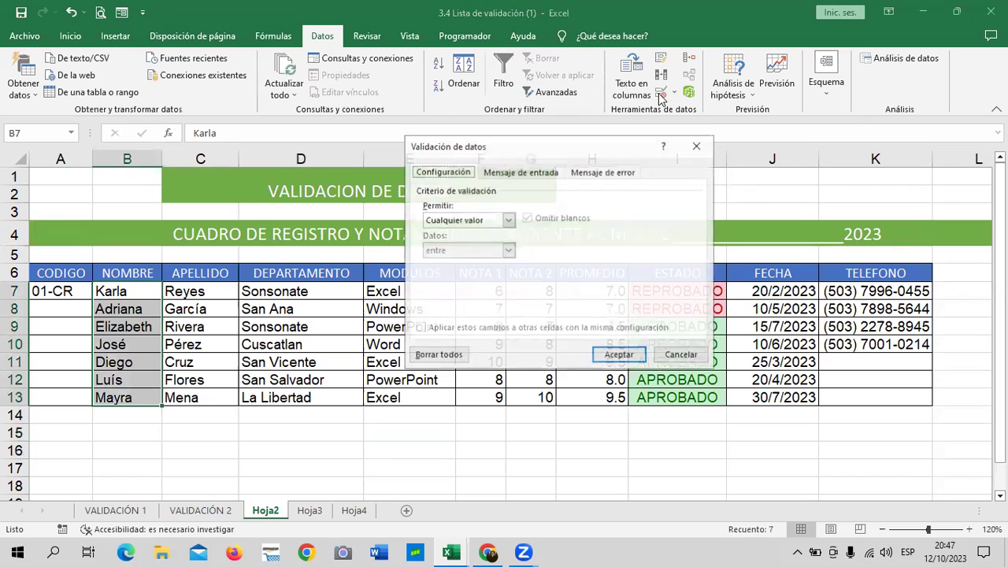
{"action": "left_click", "coordinate": [507, 220]}
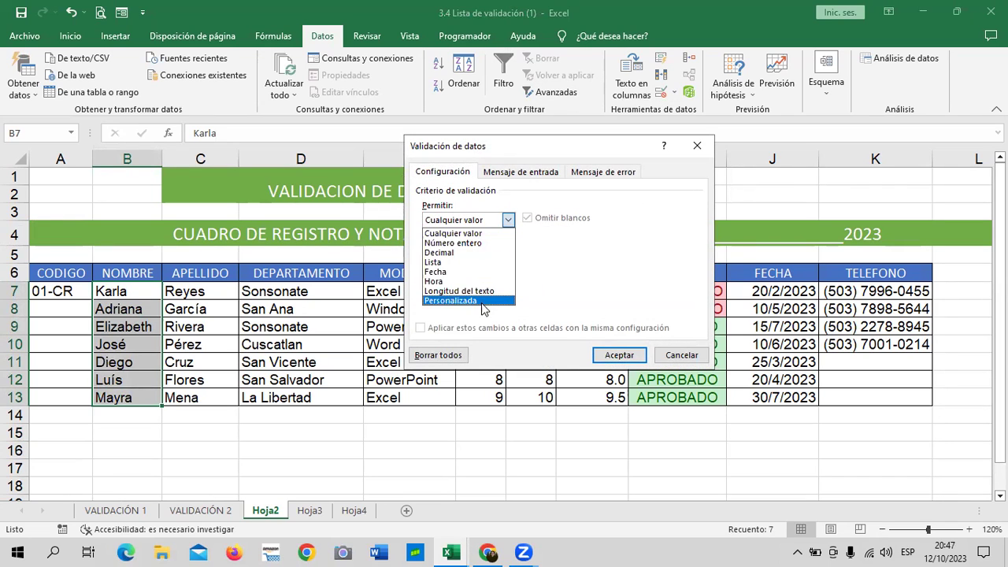
{"action": "left_click", "coordinate": [488, 291]}
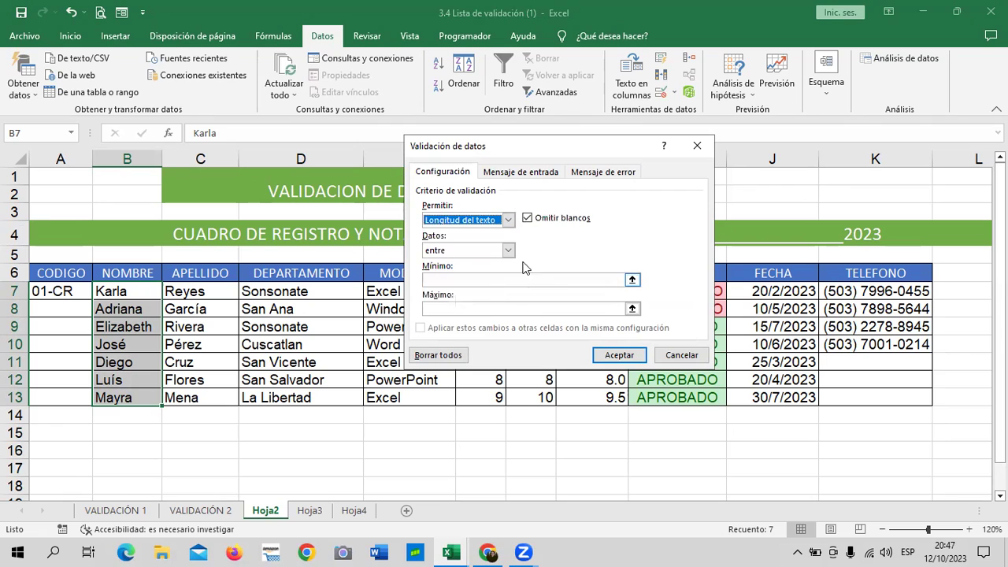
{"action": "left_click", "coordinate": [461, 279]}
{"action": "type", "text": "3"}
{"action": "left_click", "coordinate": [461, 308]}
{"action": "type", "text": "6"}
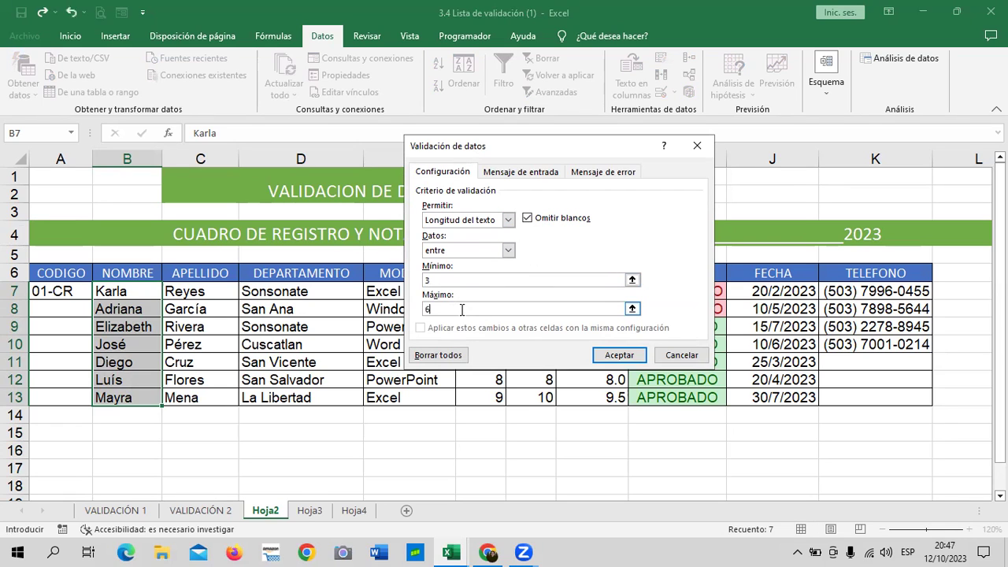
{"action": "left_click", "coordinate": [615, 355]}
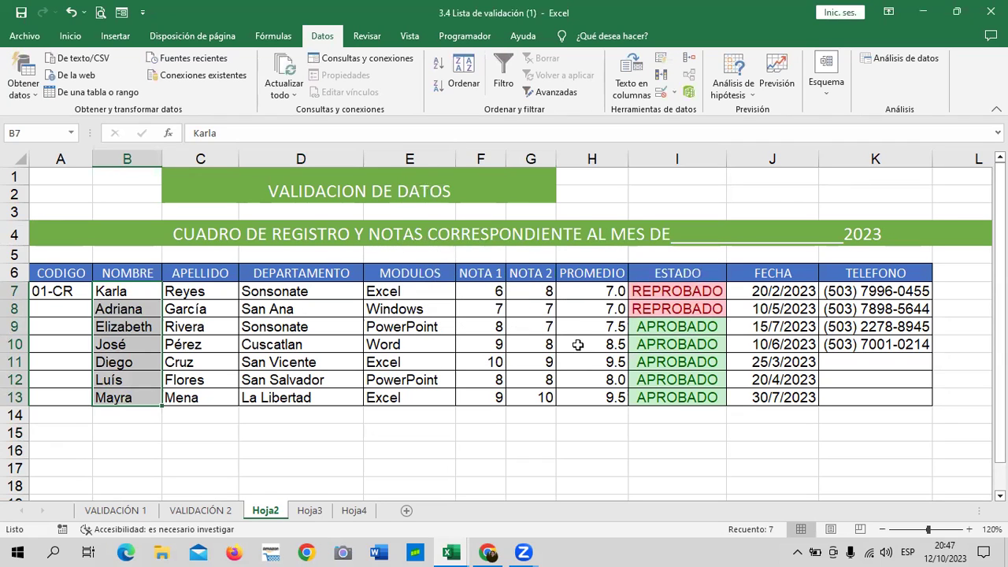
- Inspect the names in B7, B8 and B9, then reselect B7:B13
{"action": "left_click", "coordinate": [490, 412]}
{"action": "left_click", "coordinate": [139, 290]}
{"action": "left_click", "coordinate": [135, 326]}
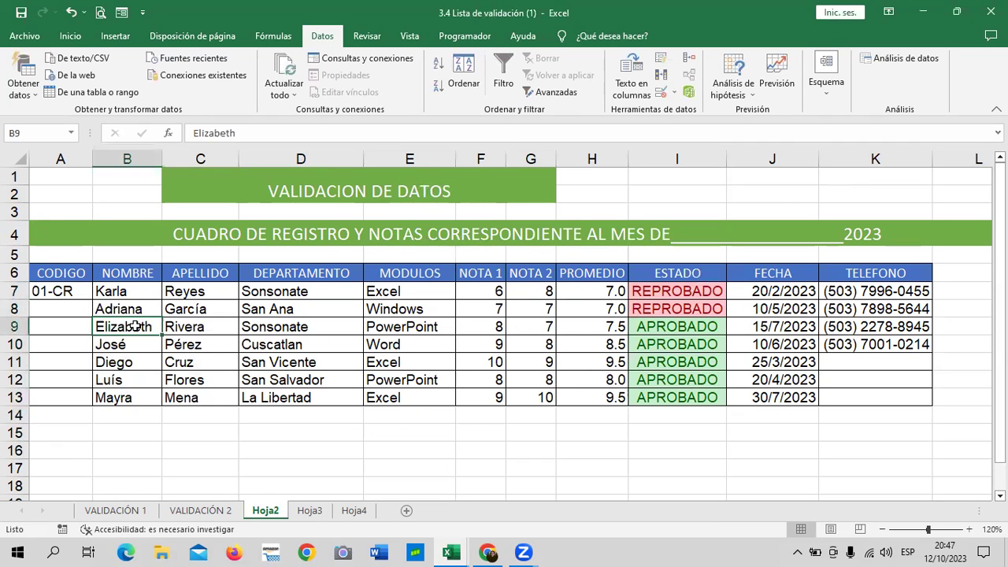
{"action": "left_click", "coordinate": [129, 310]}
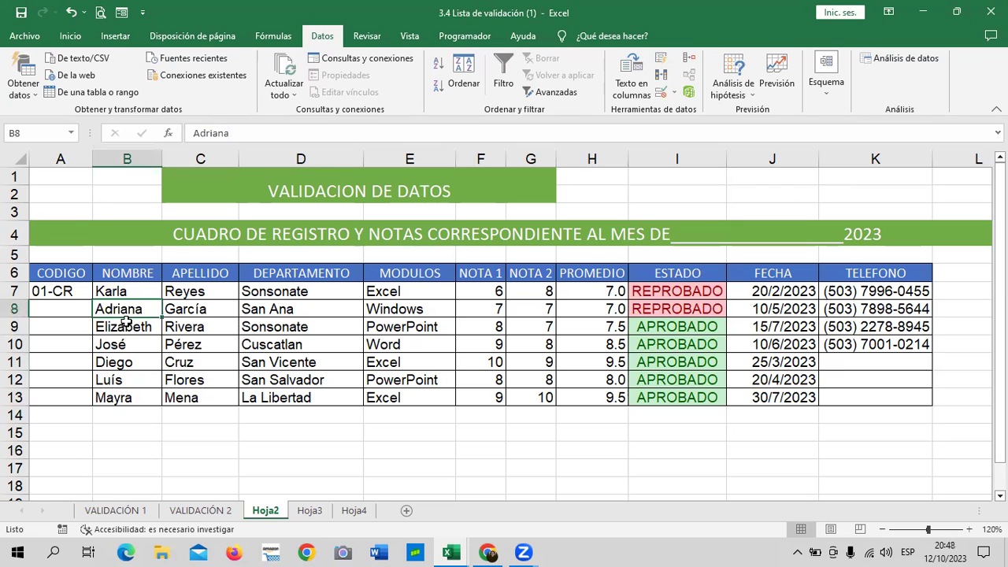
{"action": "left_click", "coordinate": [126, 323]}
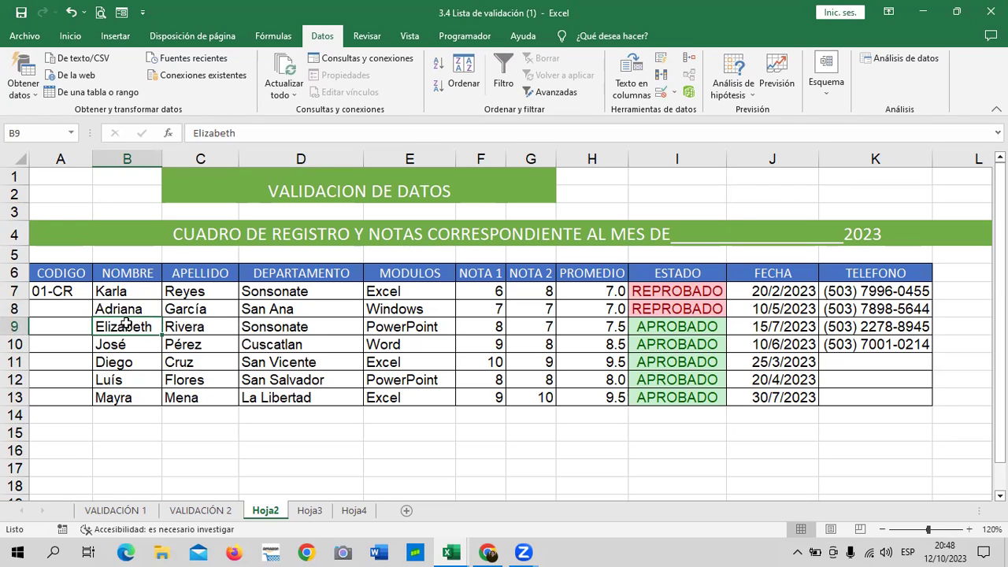
{"action": "left_click", "coordinate": [252, 356]}
{"action": "left_click", "coordinate": [150, 290]}
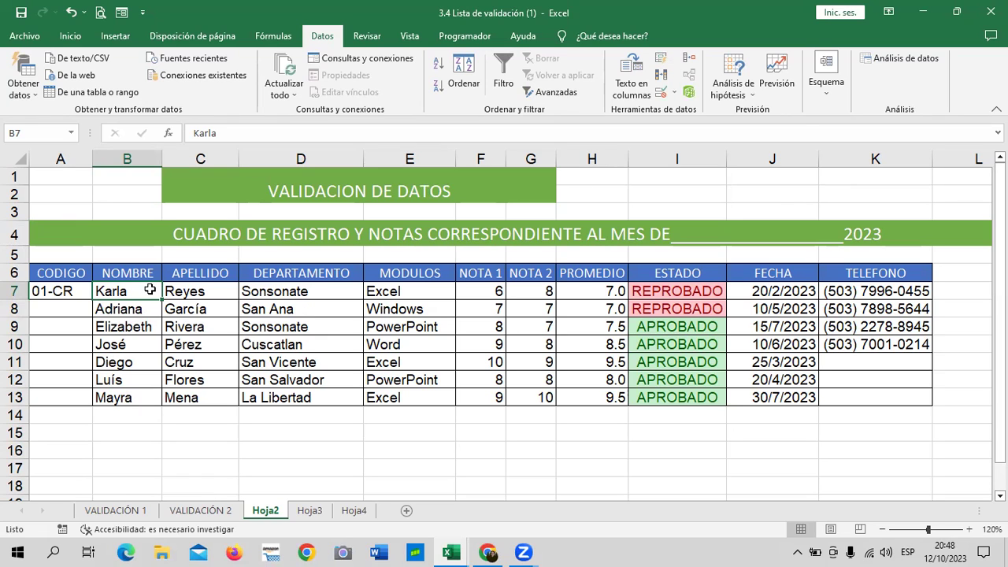
{"action": "left_click", "coordinate": [334, 356]}
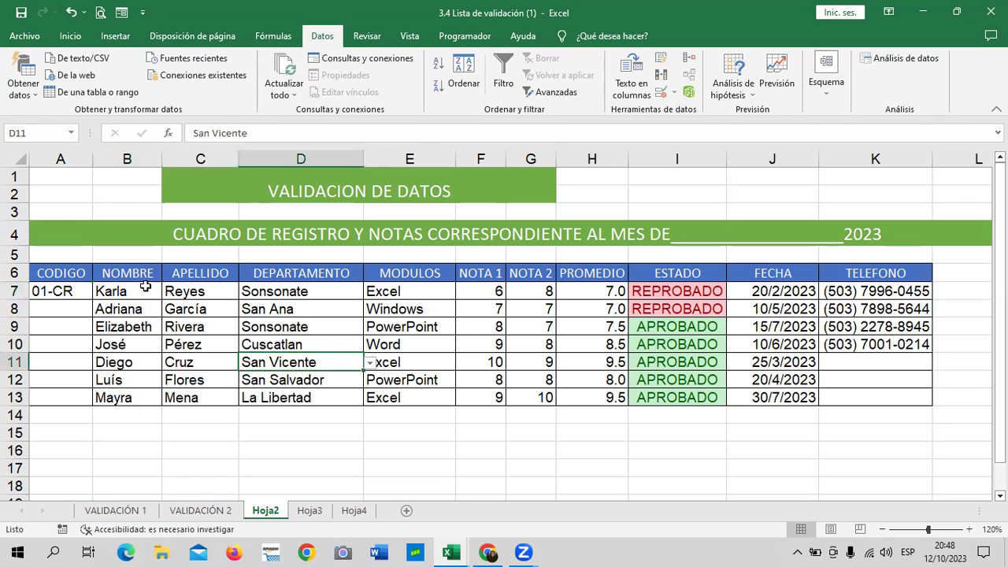
{"action": "left_click_drag", "start_coordinate": [145, 287], "coordinate": [139, 388]}
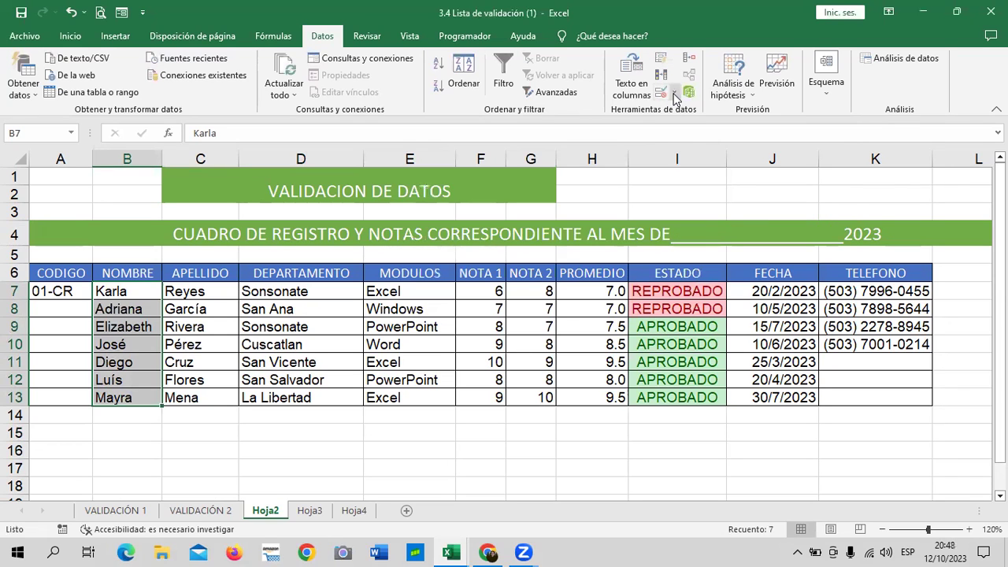
{"action": "left_click", "coordinate": [674, 95]}
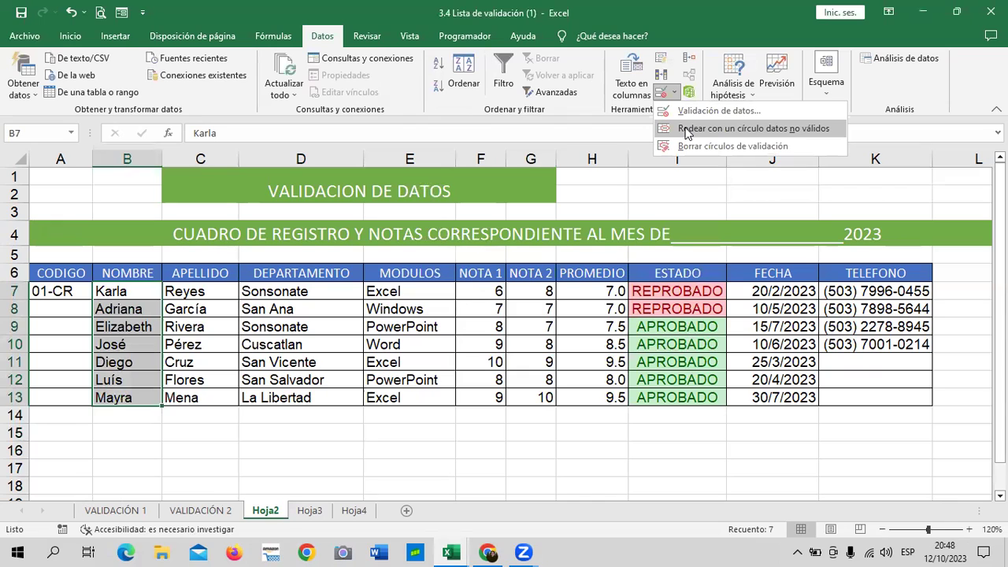
{"action": "left_click", "coordinate": [688, 131]}
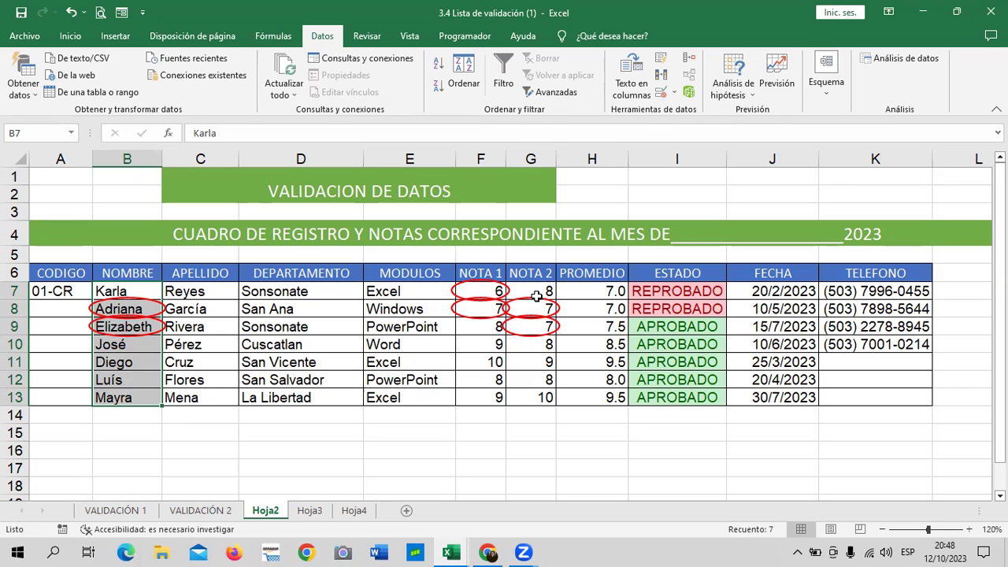
{"action": "left_click", "coordinate": [492, 363]}
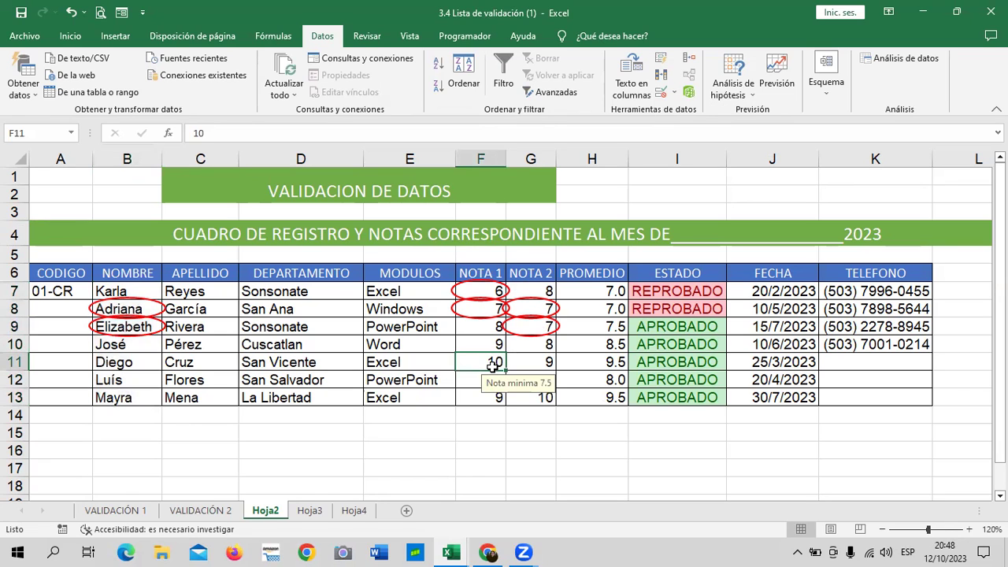
{"action": "left_click", "coordinate": [119, 389]}
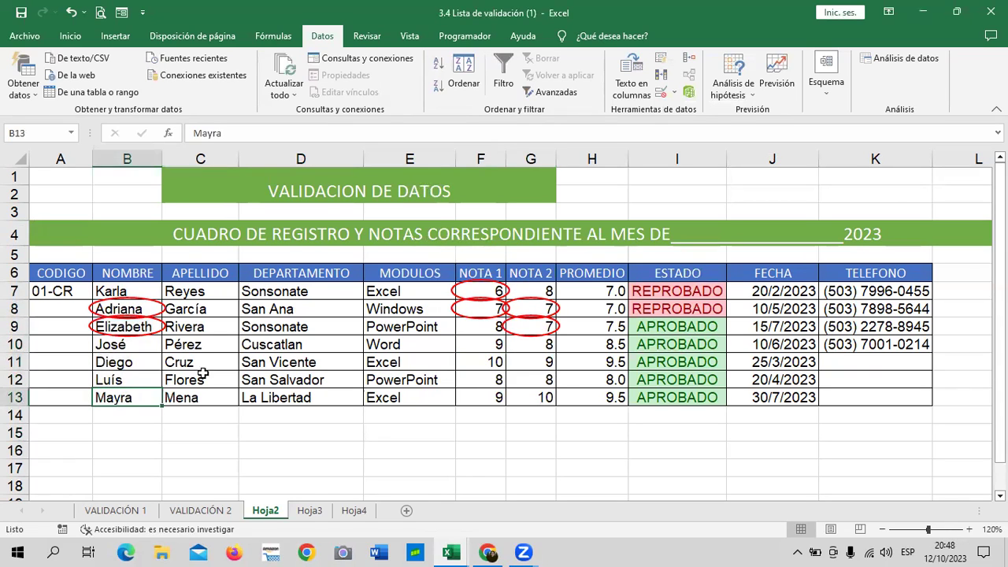
{"action": "left_click", "coordinate": [492, 363]}
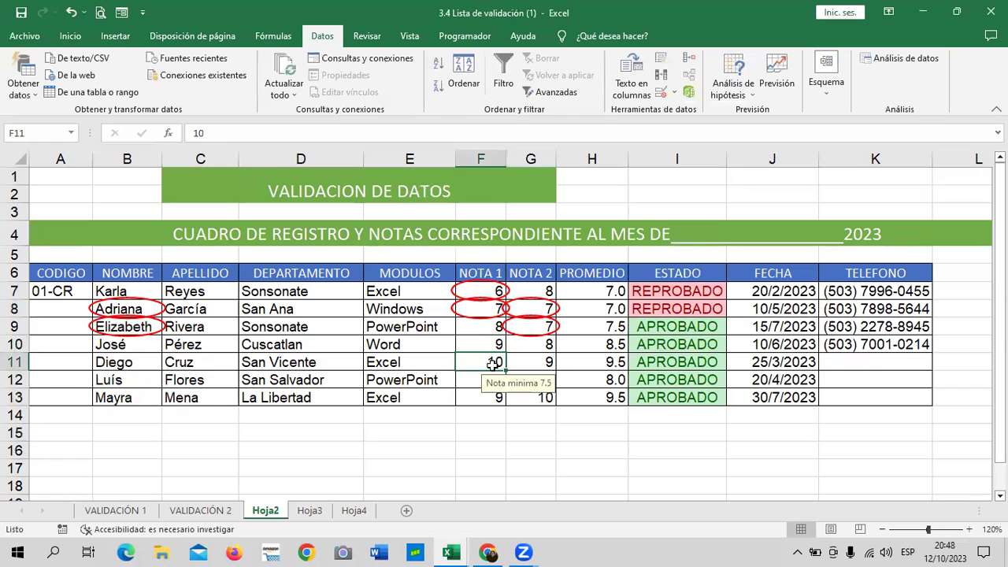
{"action": "left_click", "coordinate": [105, 347]}
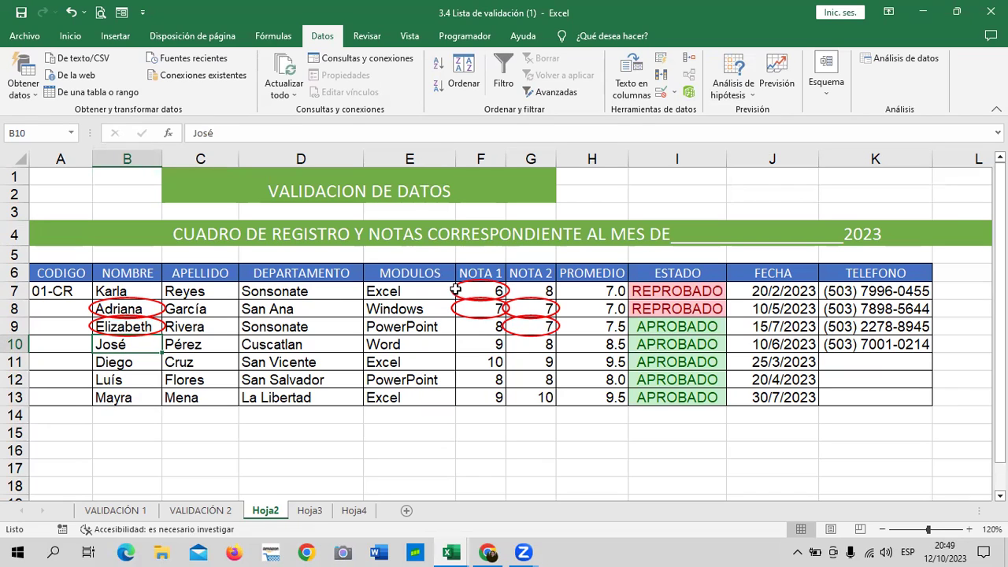
{"action": "left_click", "coordinate": [457, 290]}
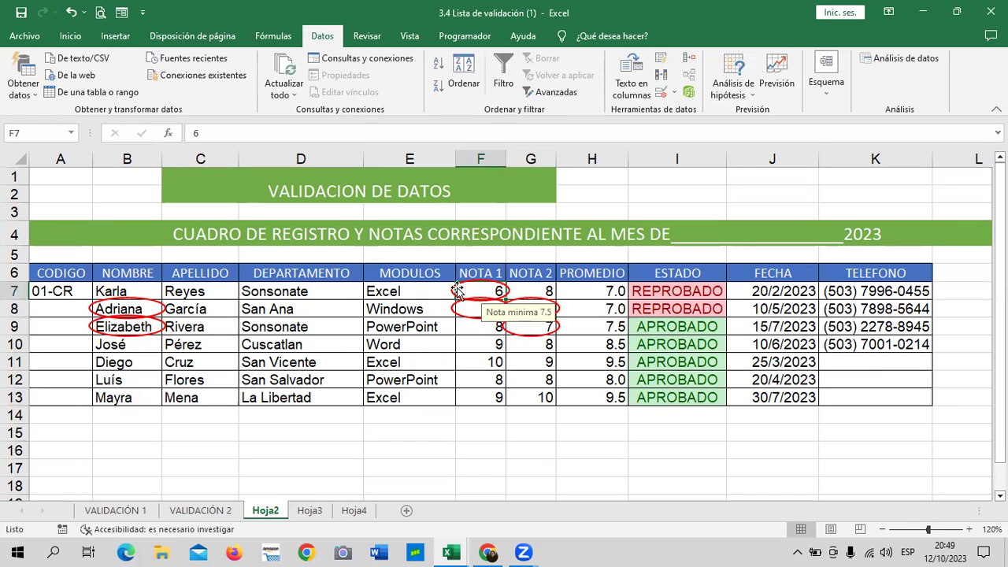
{"action": "left_click", "coordinate": [674, 92]}
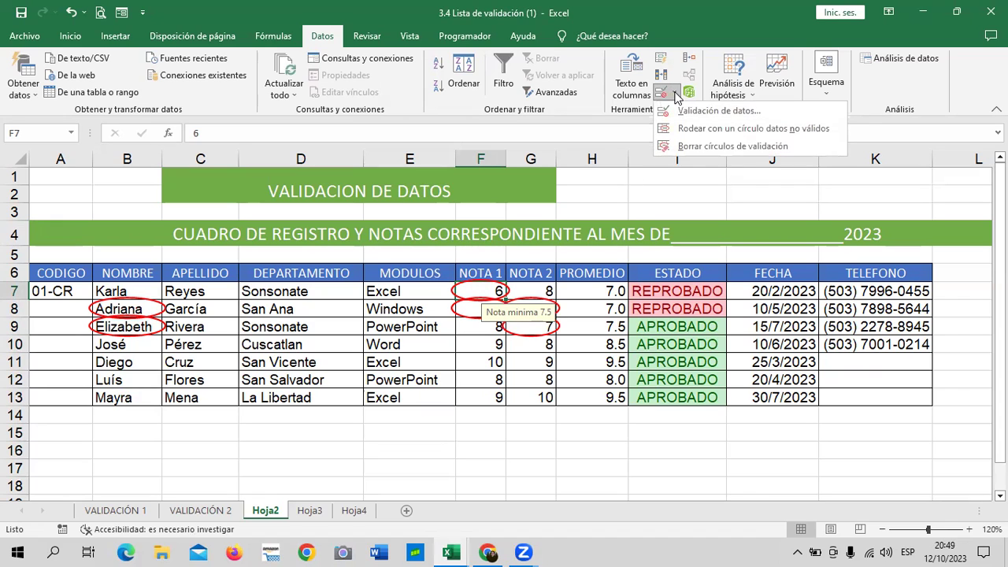
{"action": "left_click", "coordinate": [683, 146]}
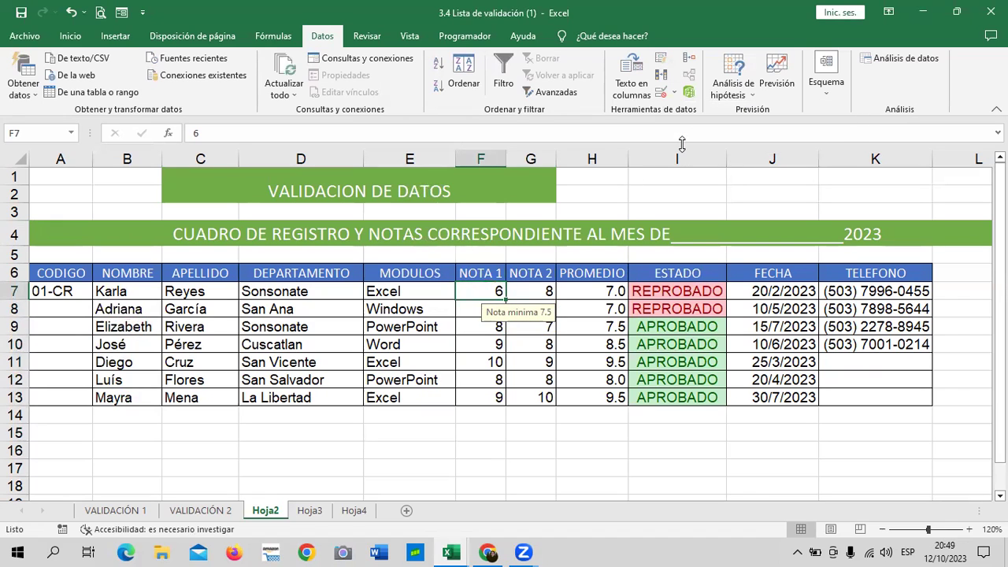
{"action": "left_click", "coordinate": [519, 375]}
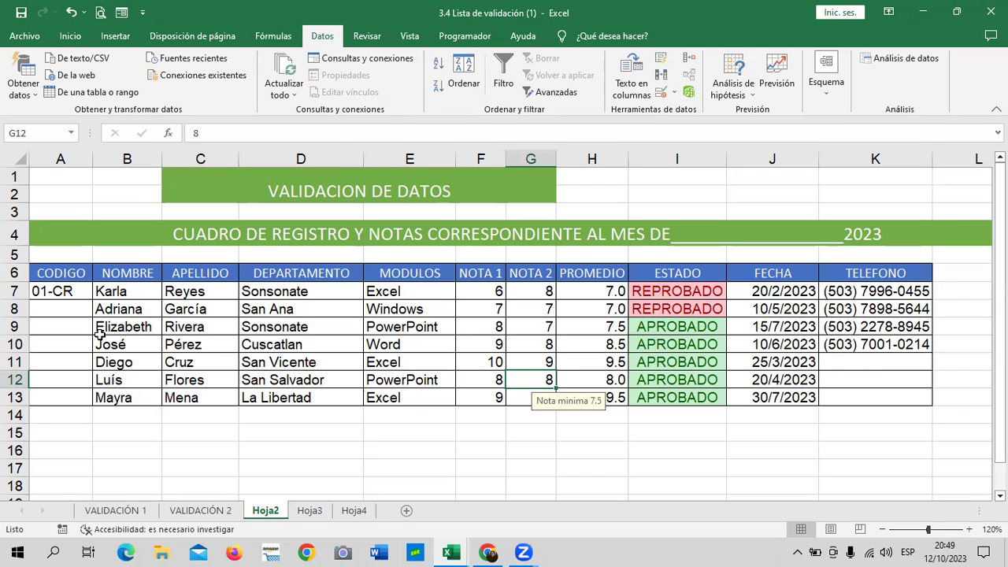
{"action": "left_click", "coordinate": [499, 341]}
{"action": "left_click", "coordinate": [477, 305]}
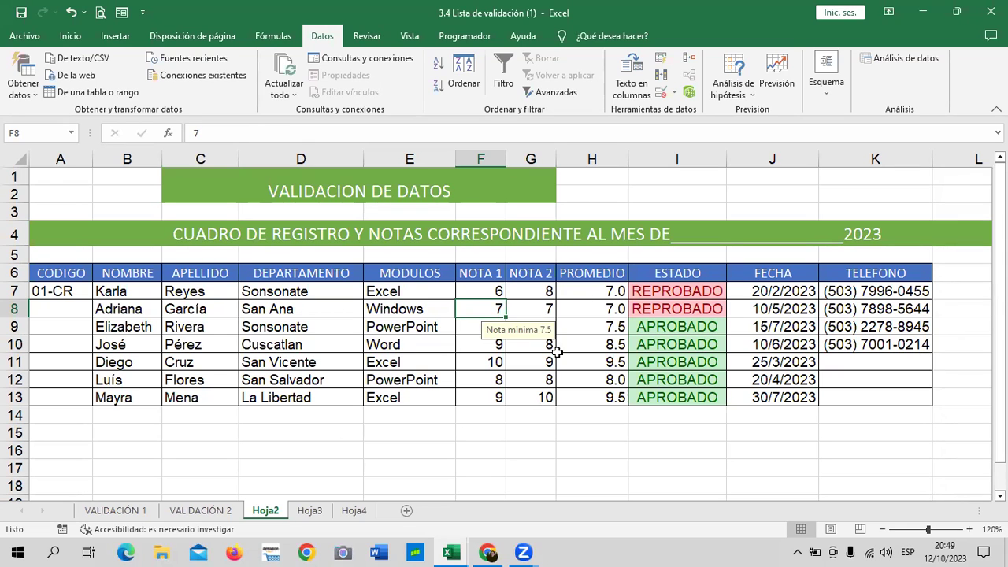
{"action": "left_click", "coordinate": [637, 347]}
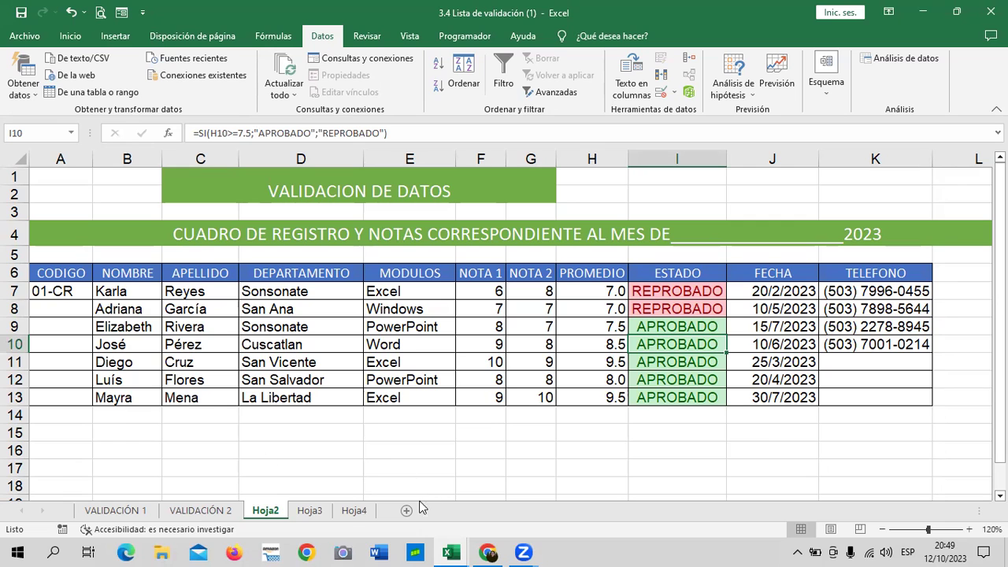
- On Hoja4, change the duplicate Camisa in D9 to Camiseta
{"action": "left_click", "coordinate": [358, 512]}
{"action": "left_click", "coordinate": [604, 344]}
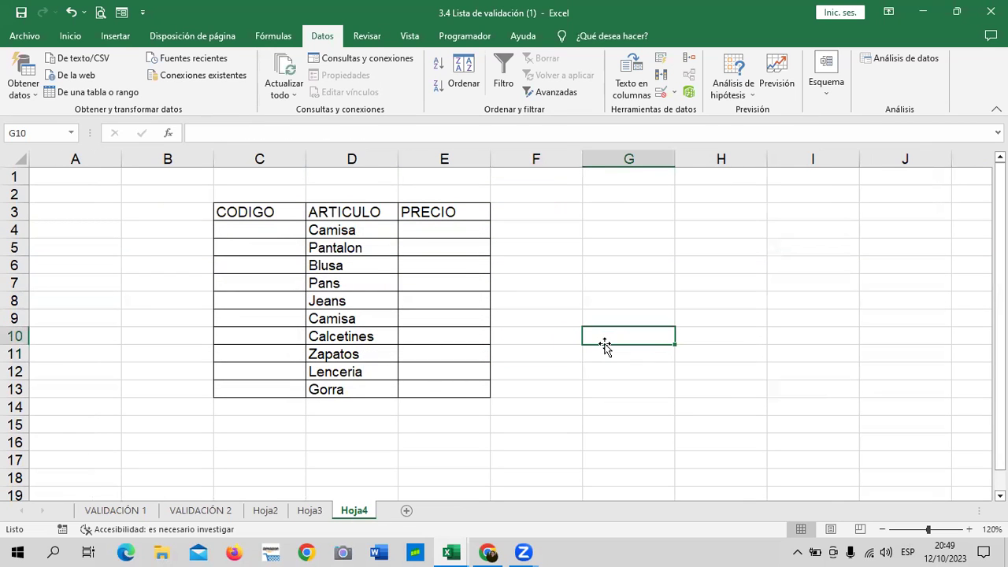
{"action": "left_click", "coordinate": [367, 317]}
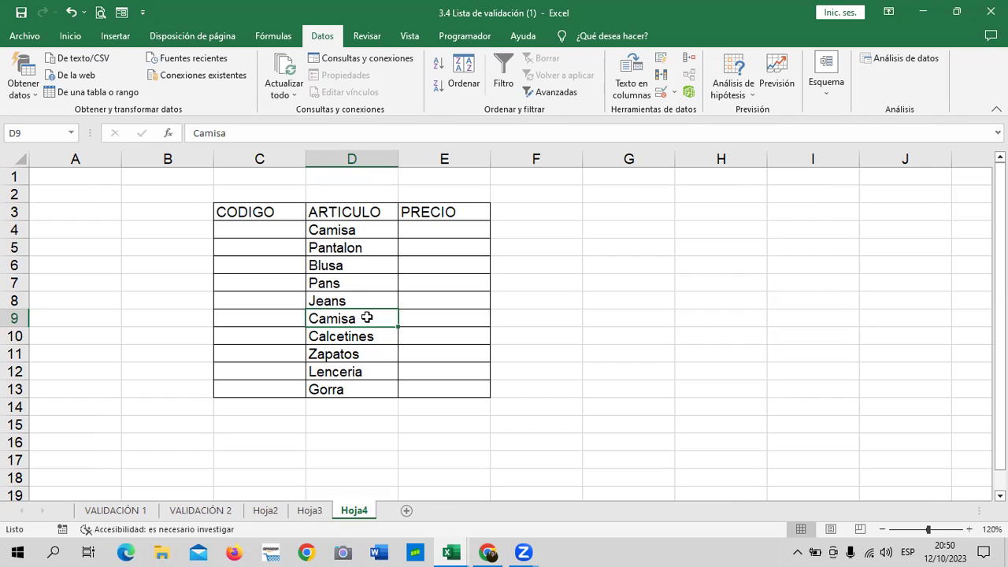
{"action": "double_click", "coordinate": [367, 317]}
{"action": "key", "text": "BackSpace"}
{"action": "type", "text": "eta"}
{"action": "key", "text": "Return"}
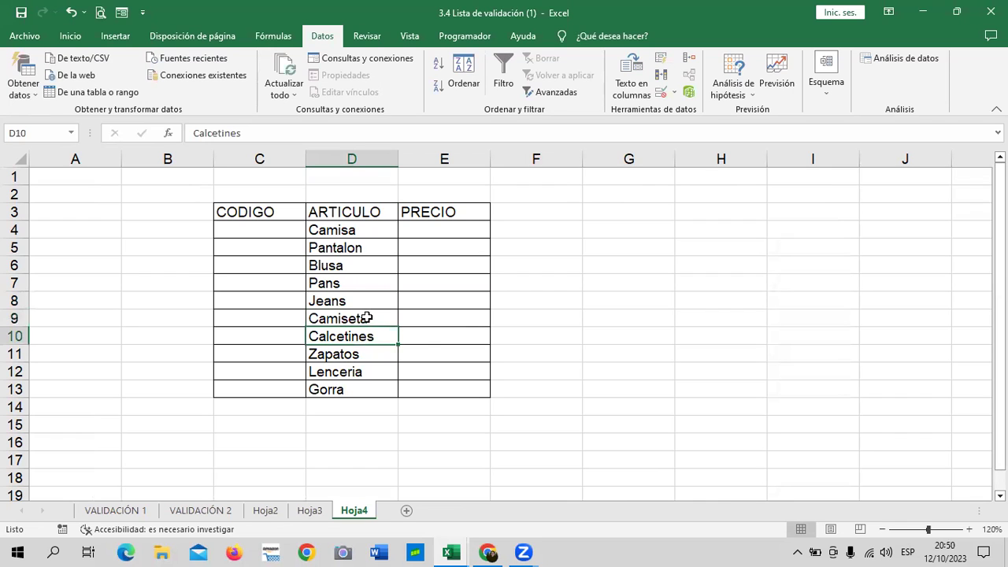
{"action": "left_click", "coordinate": [642, 268]}
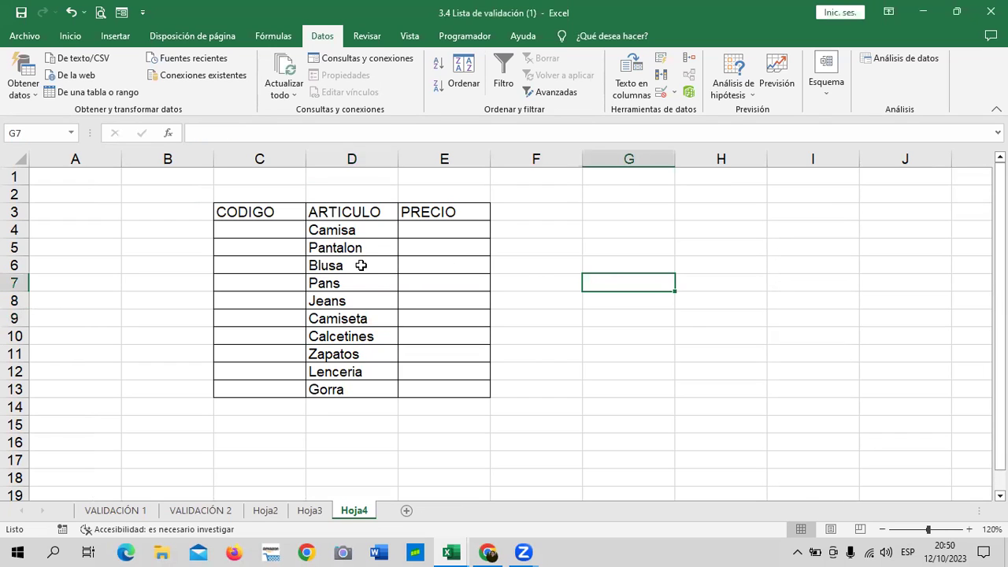
- Give the ARTICULO cells D4:D13 on Hoja4 a Personalizada validation rule, ready for its formula
{"action": "left_click_drag", "start_coordinate": [377, 223], "coordinate": [363, 387]}
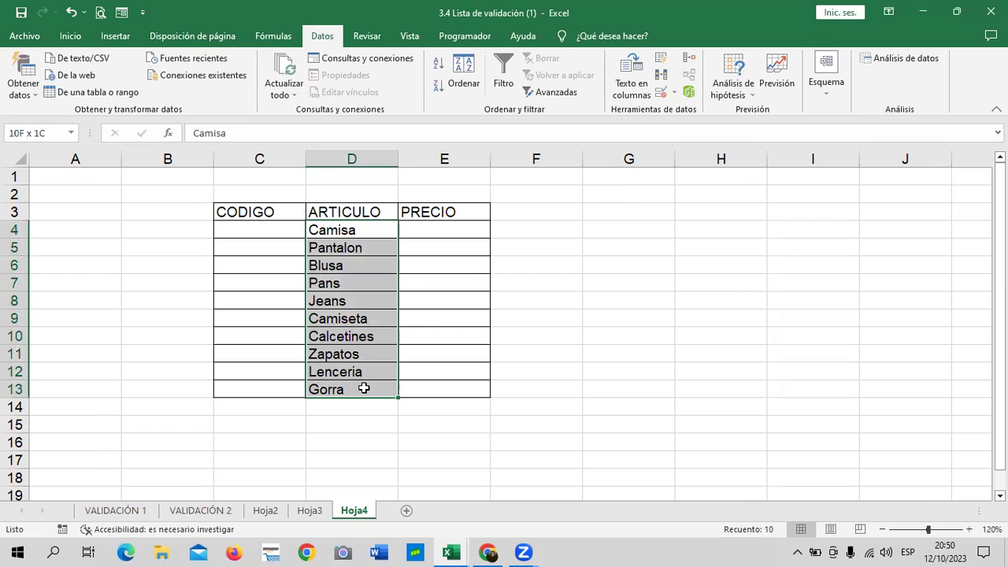
{"action": "left_click", "coordinate": [659, 93]}
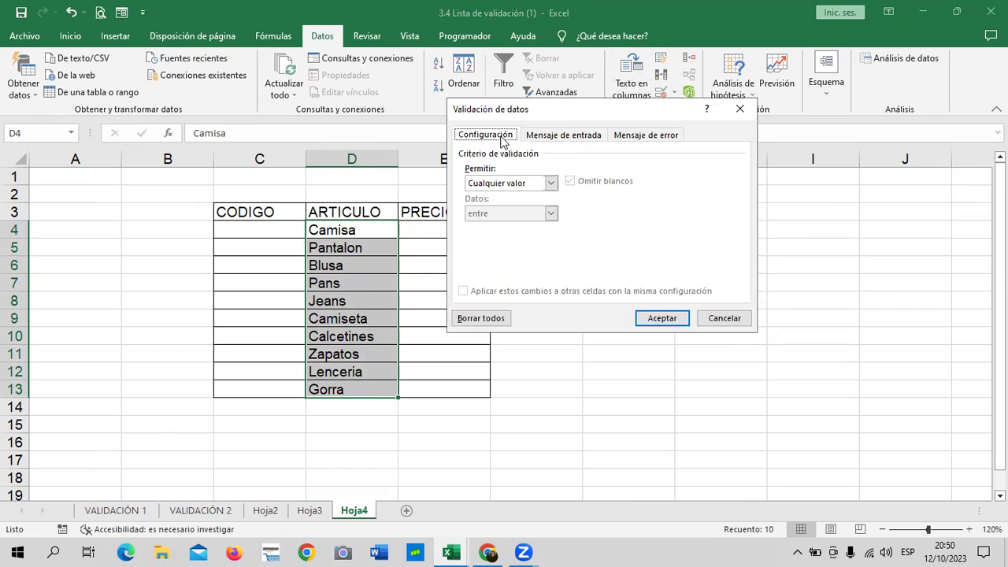
{"action": "left_click", "coordinate": [549, 183]}
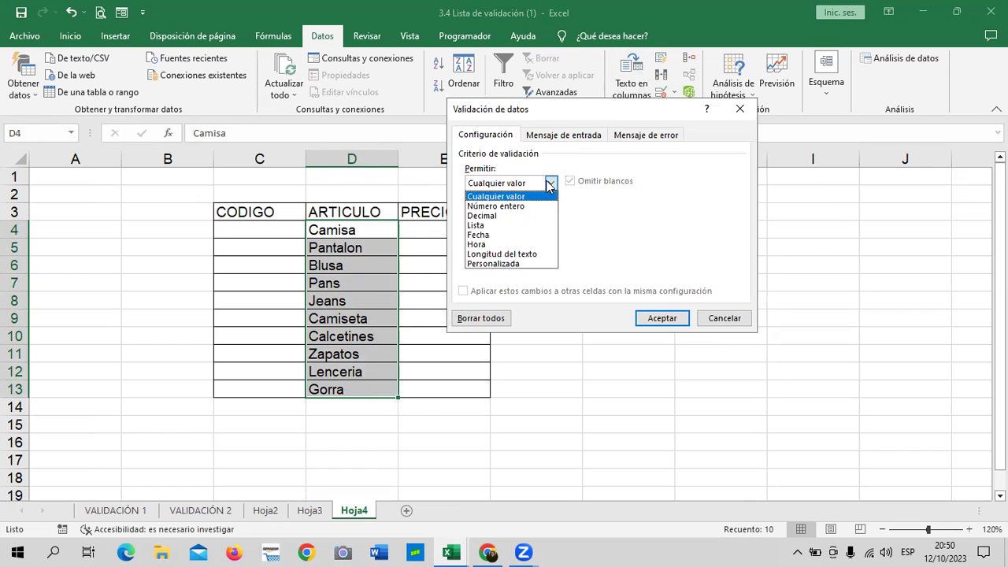
{"action": "left_click", "coordinate": [505, 265]}
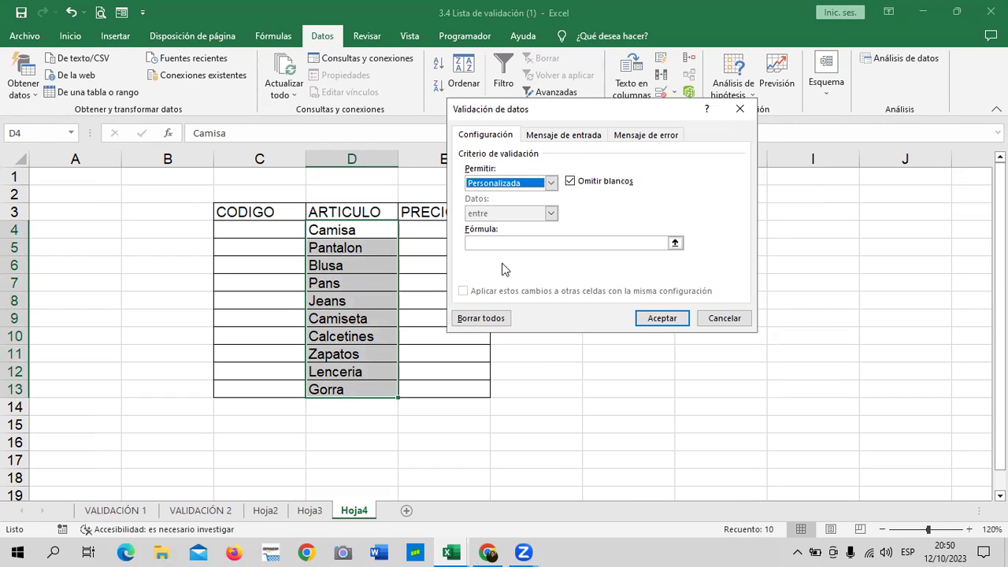
{"action": "left_click", "coordinate": [540, 244]}
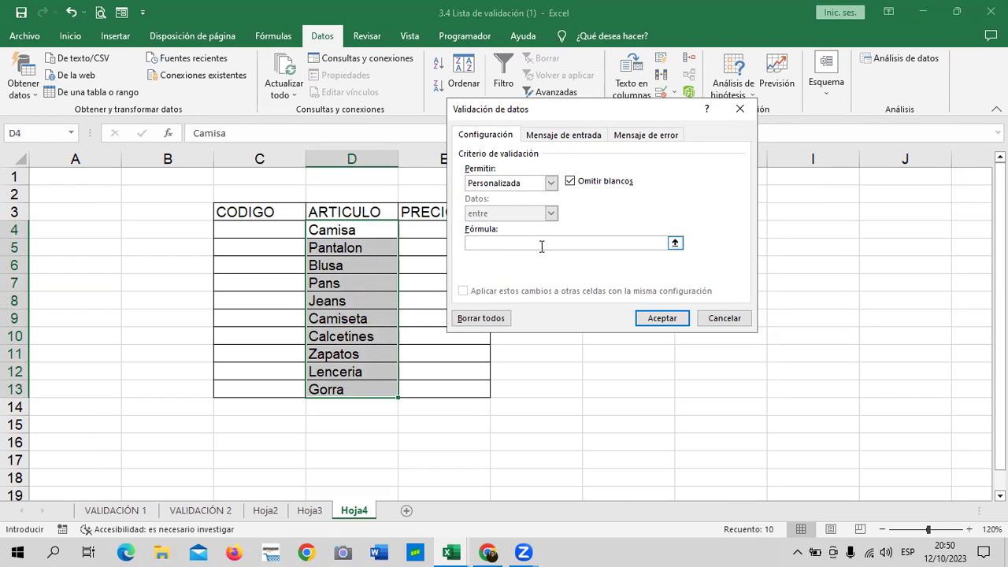
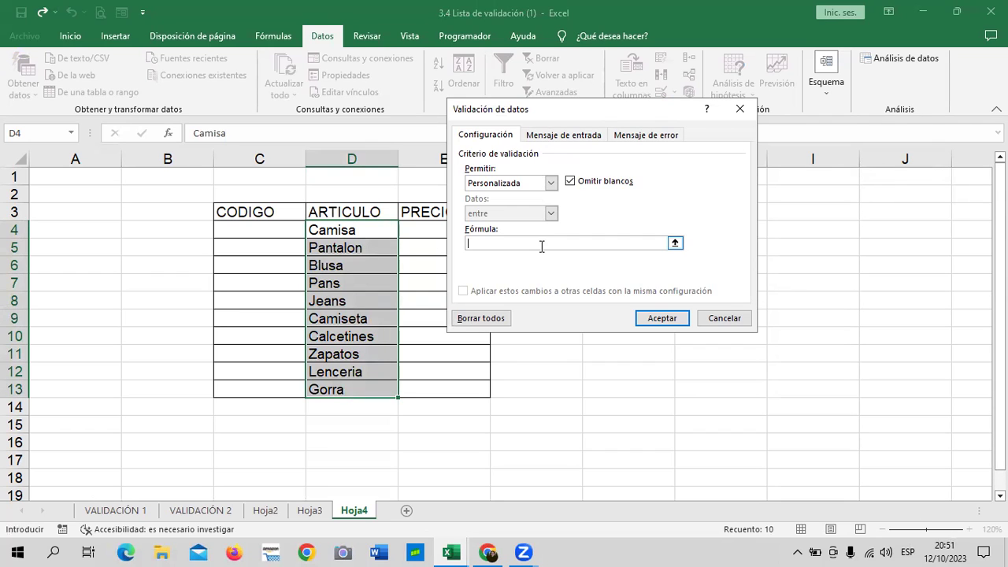
- Enter the custom validation formula =contar.si(D:D;D4)=1 for the articles D4:D13 and accept it
{"action": "type", "text": "=contar"}
{"action": "type", "text": ".si"}
{"action": "type", "text": "("}
{"action": "key", "text": "BackSpace"}
{"action": "type", "text": "(d"}
{"action": "key", "text": "BackSpace"}
{"action": "key", "text": "Caps_Lock"}
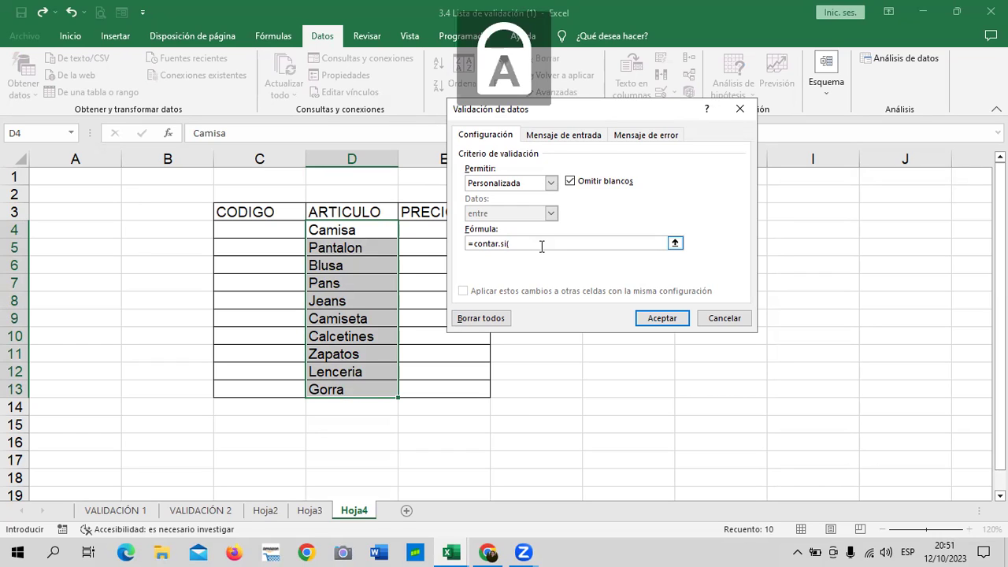
{"action": "type", "text": "D:D;"}
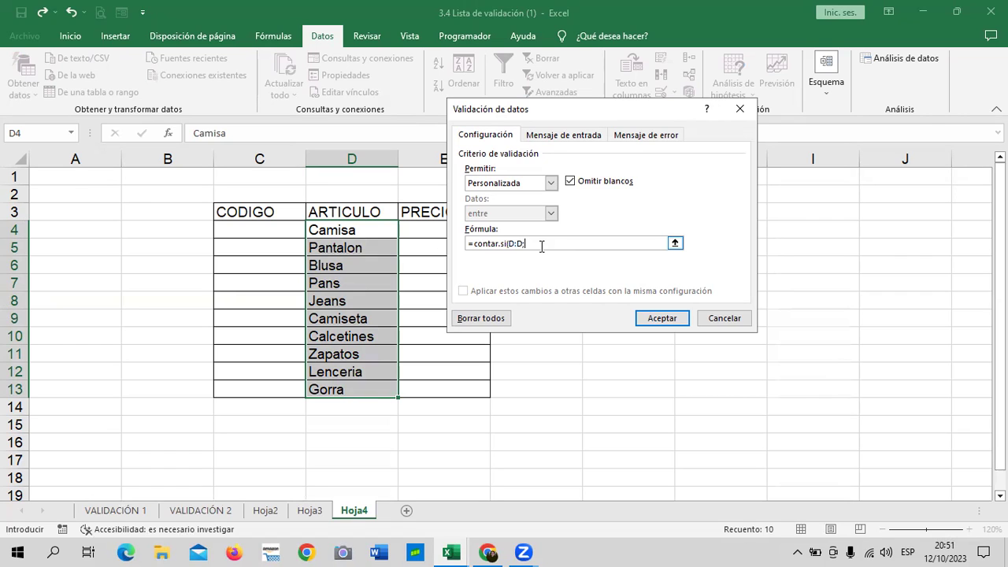
{"action": "type", "text": "D"}
{"action": "type", "text": "4"}
{"action": "type", "text": ")=1"}
{"action": "left_click", "coordinate": [672, 318]}
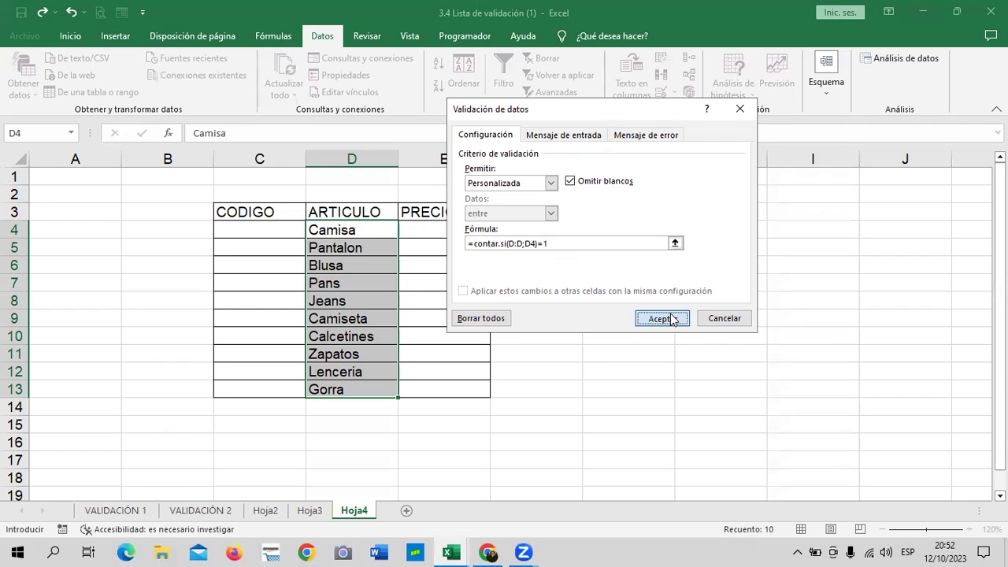
- Change D9 to the duplicate Camisa, see it rejected, then restore Camiseta
{"action": "left_click", "coordinate": [673, 260]}
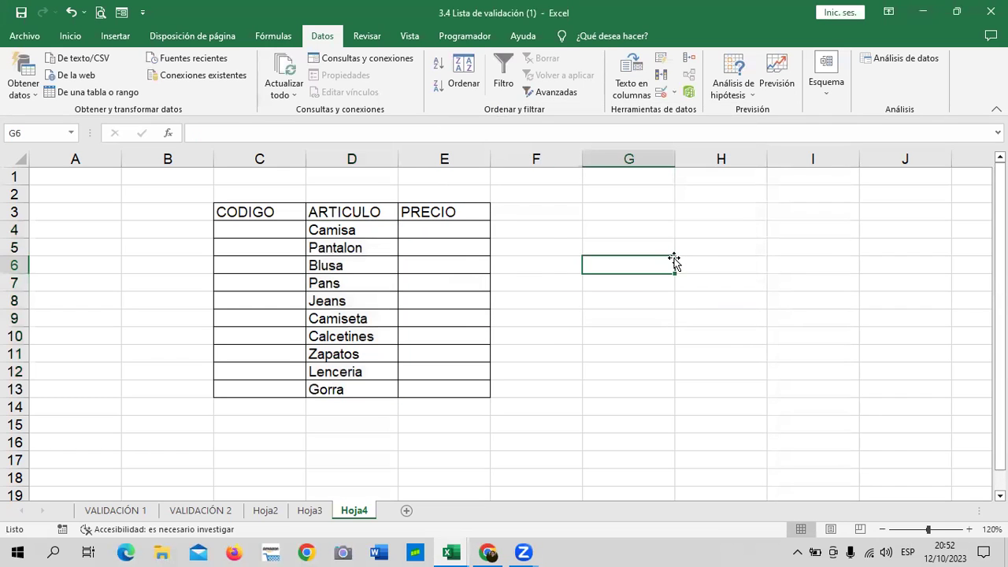
{"action": "double_click", "coordinate": [370, 319]}
{"action": "key", "text": "BackSpace"}
{"action": "key", "text": "BackSpace"}
{"action": "key", "text": "BackSpace"}
{"action": "type", "text": "A"}
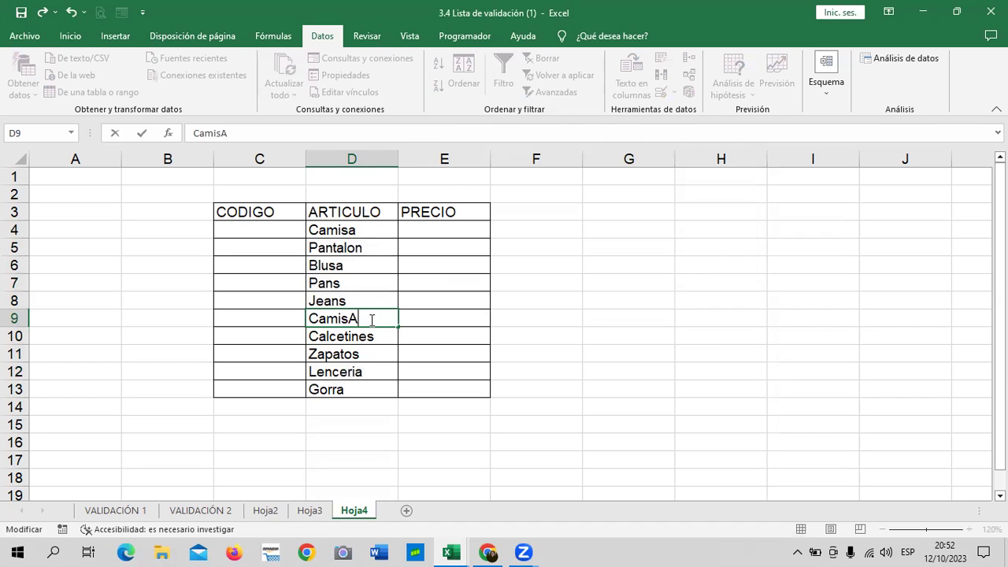
{"action": "key", "text": "BackSpace"}
{"action": "type", "text": "a"}
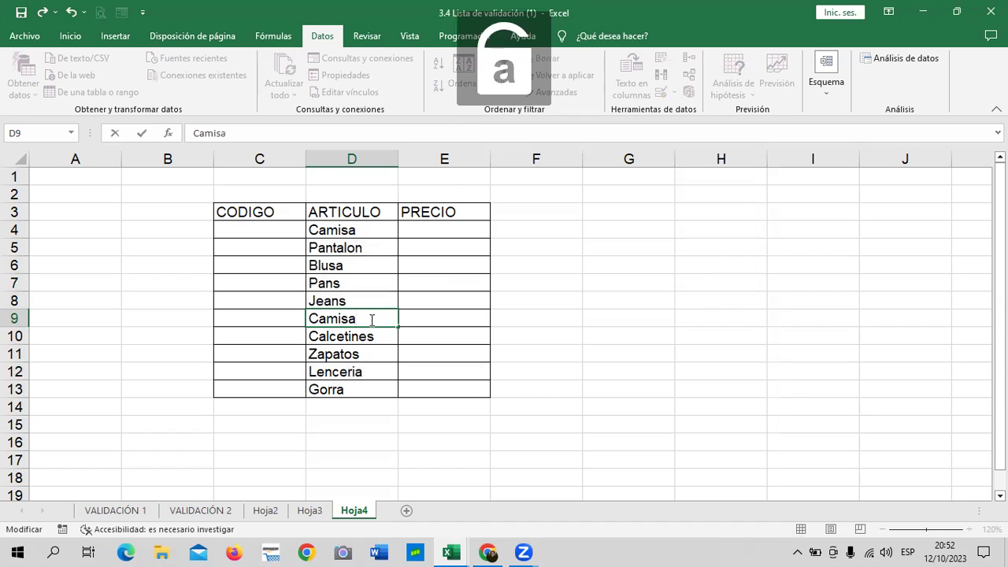
{"action": "key", "text": "Return"}
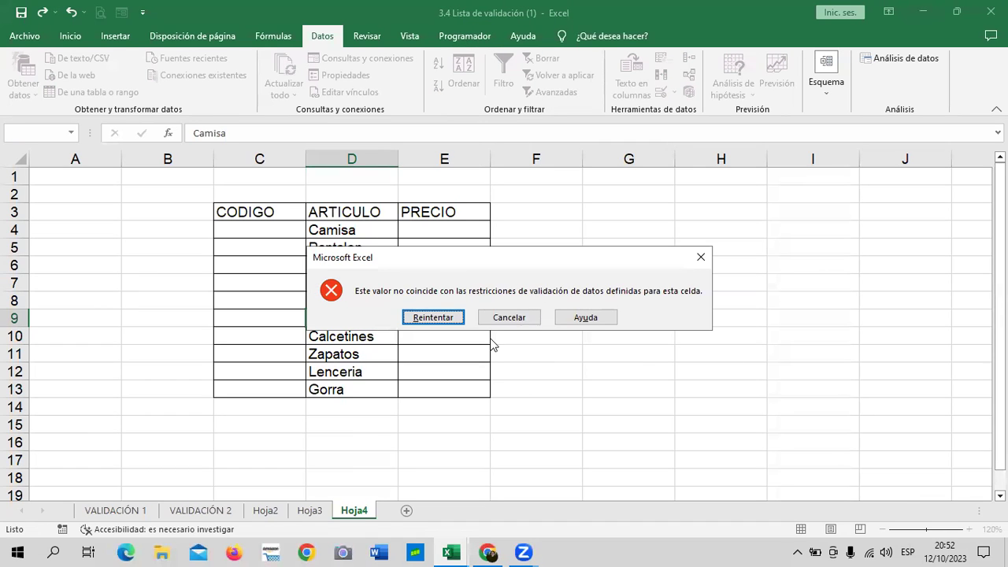
{"action": "left_click", "coordinate": [436, 317]}
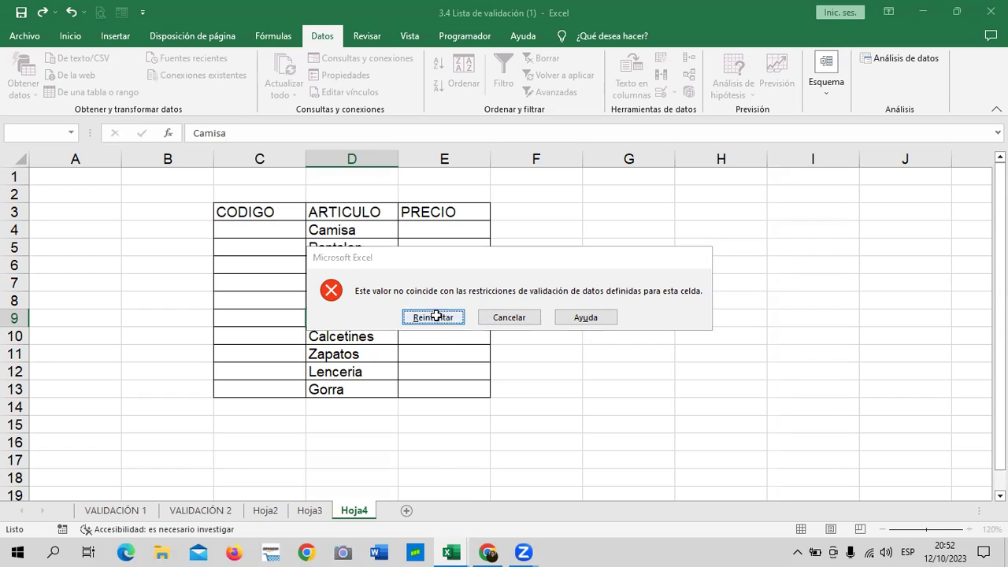
{"action": "left_click", "coordinate": [383, 320]}
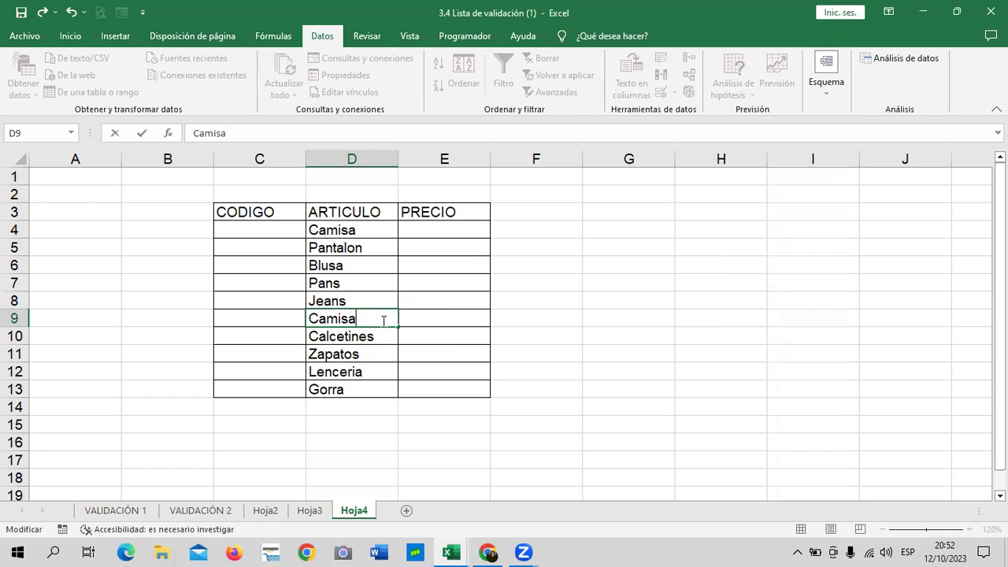
{"action": "key", "text": "BackSpace"}
{"action": "type", "text": "eta"}
{"action": "key", "text": "Return"}
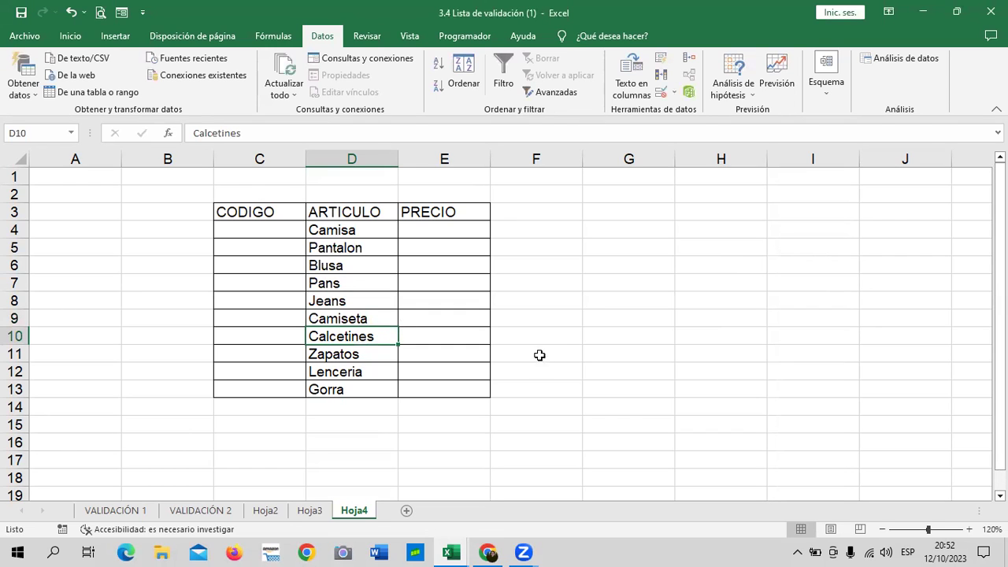
- Try the duplicate Zapatos in D7, see it rejected, and cancel back to Pans
{"action": "left_click", "coordinate": [563, 338]}
{"action": "left_click", "coordinate": [367, 390]}
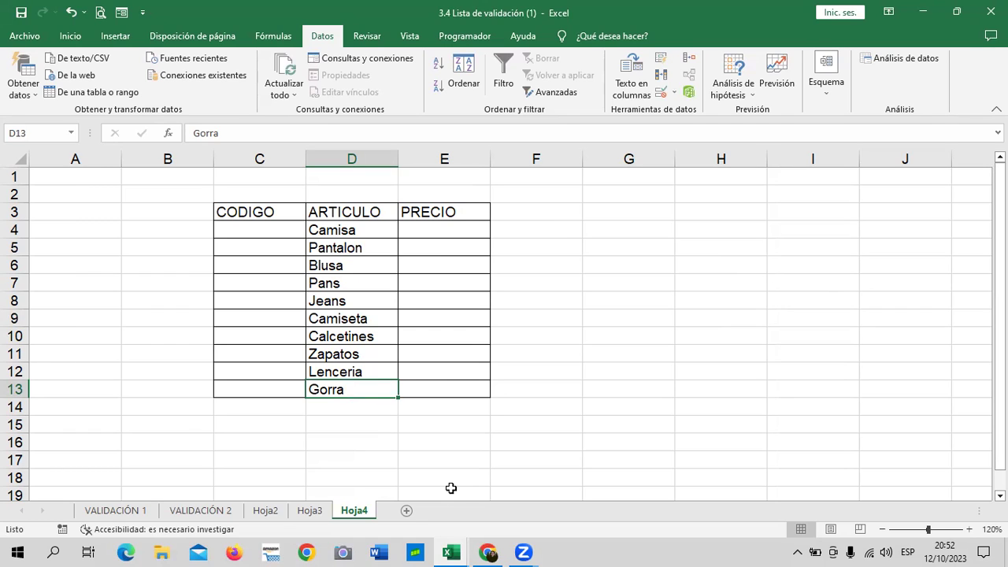
{"action": "left_click", "coordinate": [615, 348]}
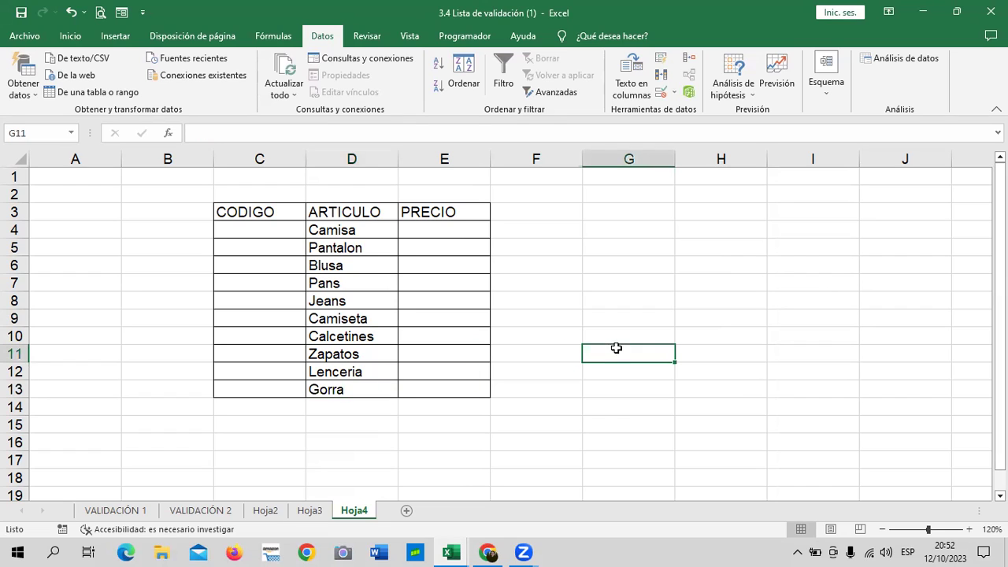
{"action": "left_click", "coordinate": [357, 284]}
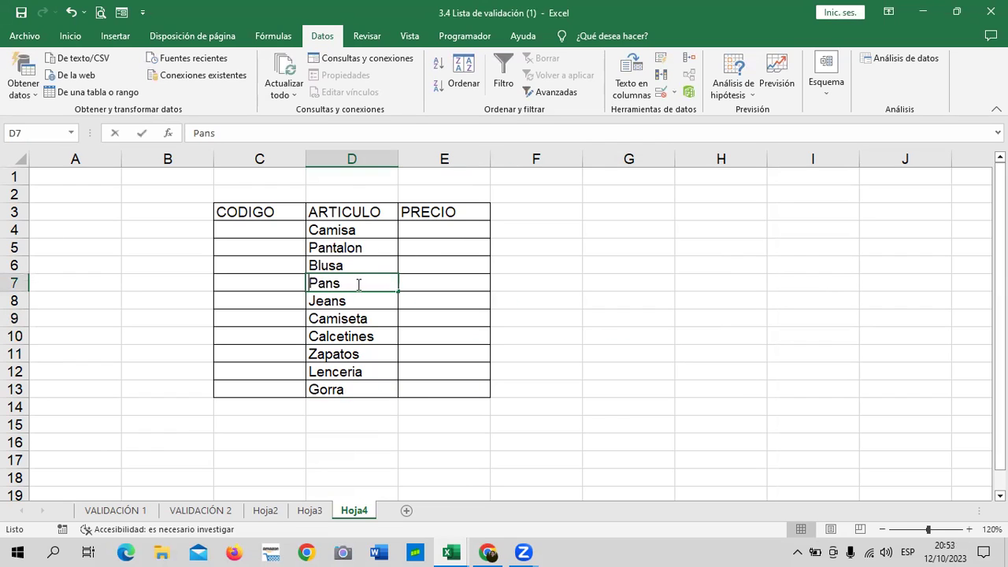
{"action": "key", "text": "BackSpace"}
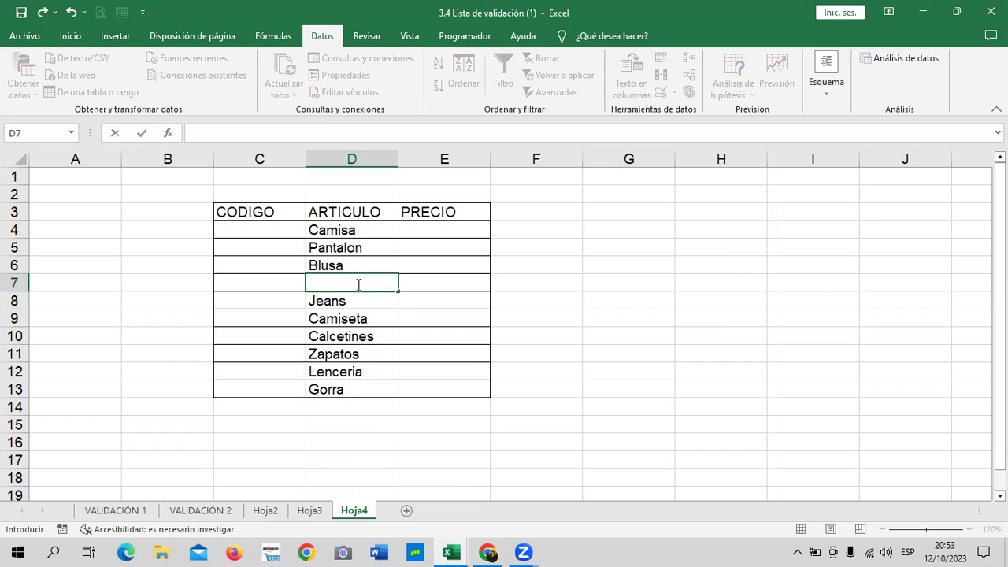
{"action": "type", "text": "z"}
{"action": "key", "text": "Delete"}
{"action": "key", "text": "BackSpace"}
{"action": "type", "text": "ZApato"}
{"action": "key", "text": "BackSpace"}
{"action": "key", "text": "BackSpace"}
{"action": "key", "text": "BackSpace"}
{"action": "key", "text": "BackSpace"}
{"action": "key", "text": "BackSpace"}
{"action": "key", "text": "BackSpace"}
{"action": "type", "text": "apatos"}
{"action": "key", "text": "Return"}
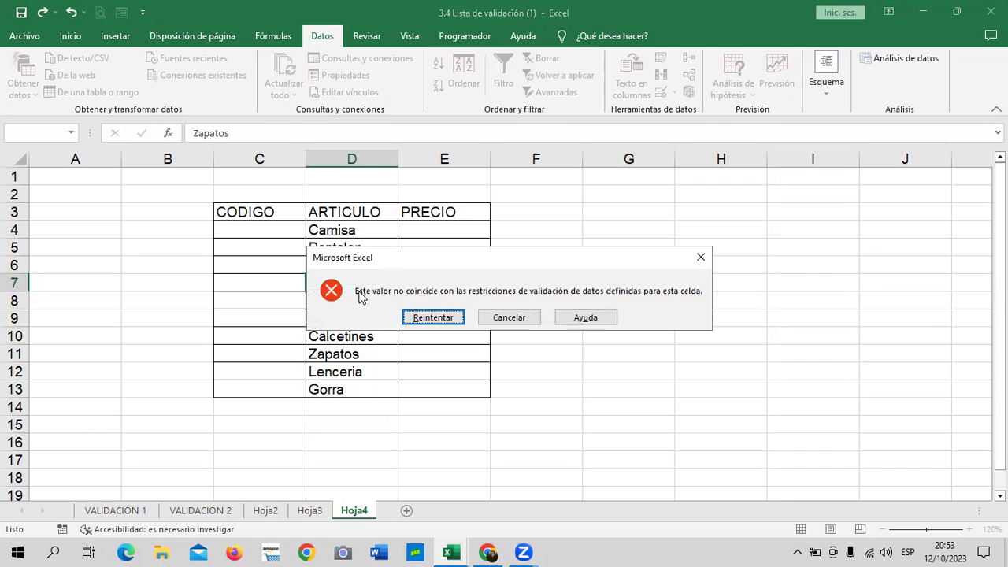
{"action": "left_click", "coordinate": [457, 319]}
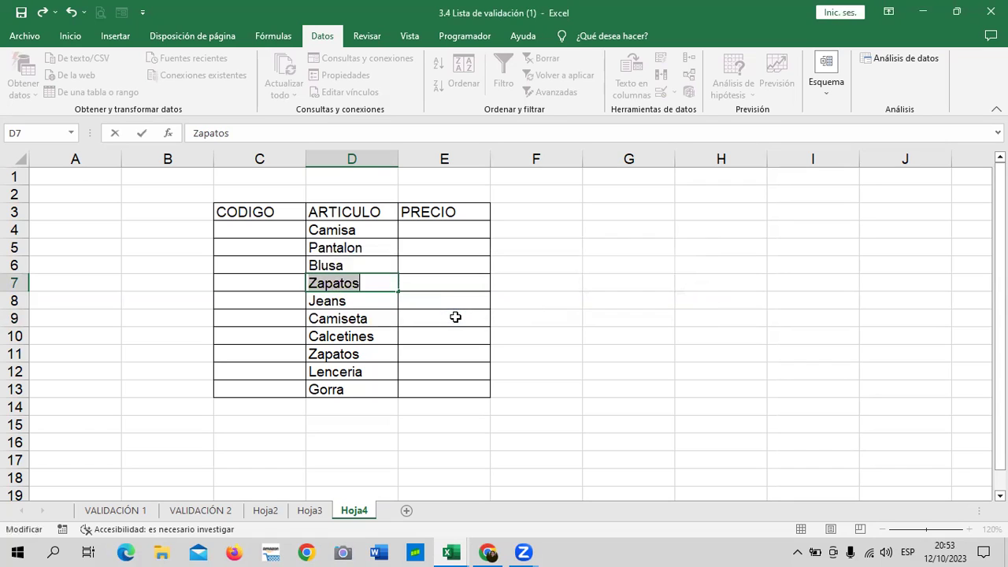
{"action": "left_click", "coordinate": [380, 283]}
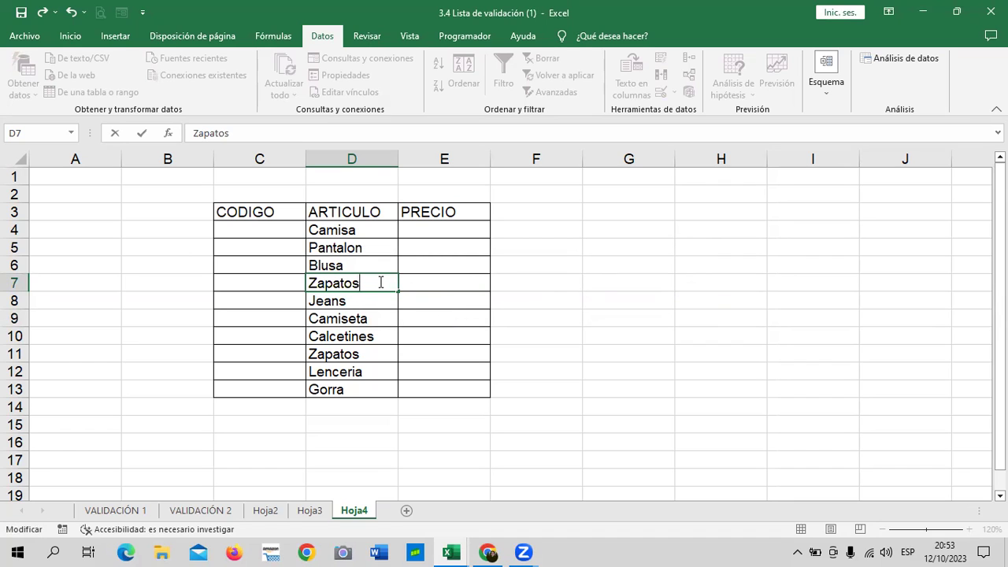
{"action": "key", "text": "Return"}
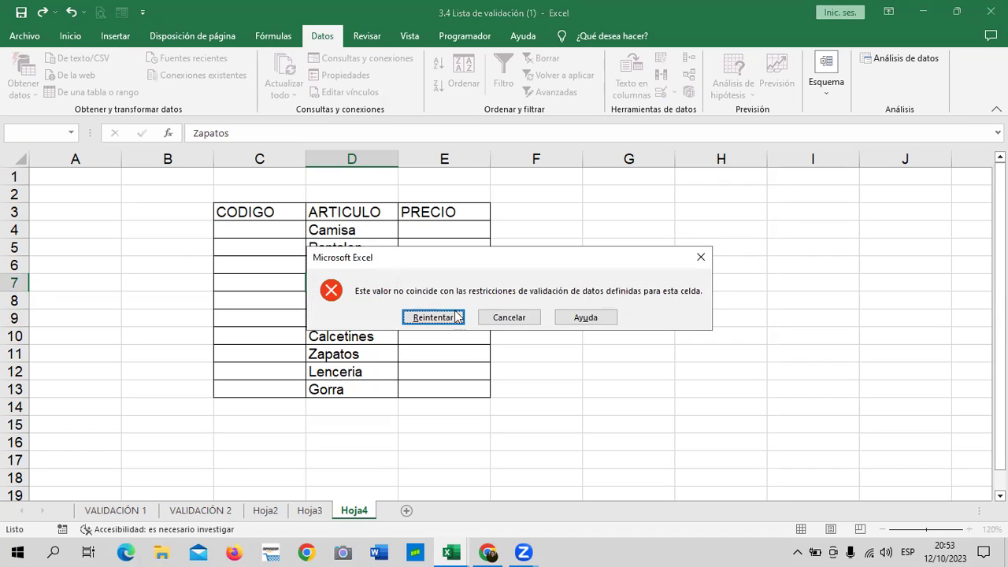
{"action": "left_click", "coordinate": [520, 317]}
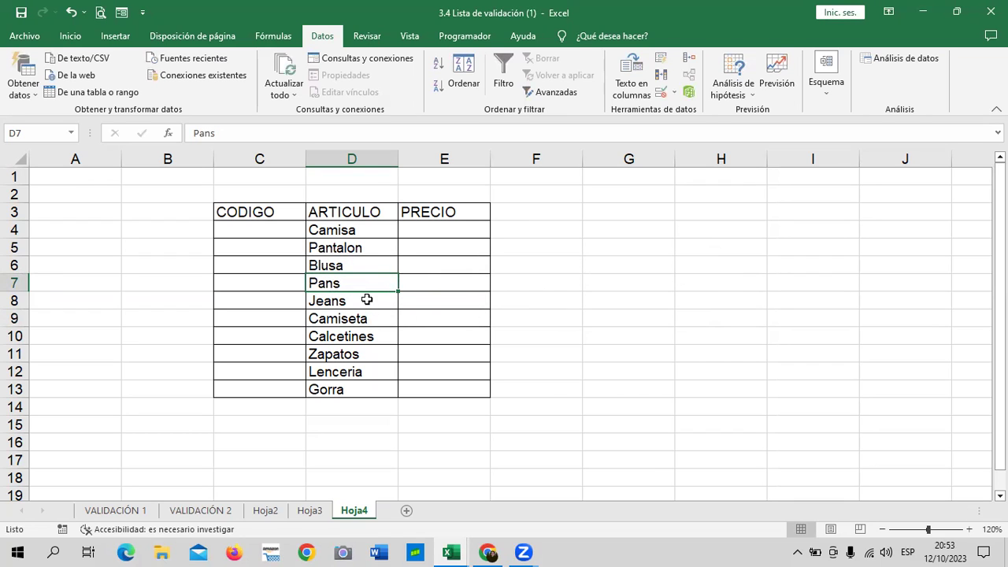
{"action": "left_click", "coordinate": [553, 302]}
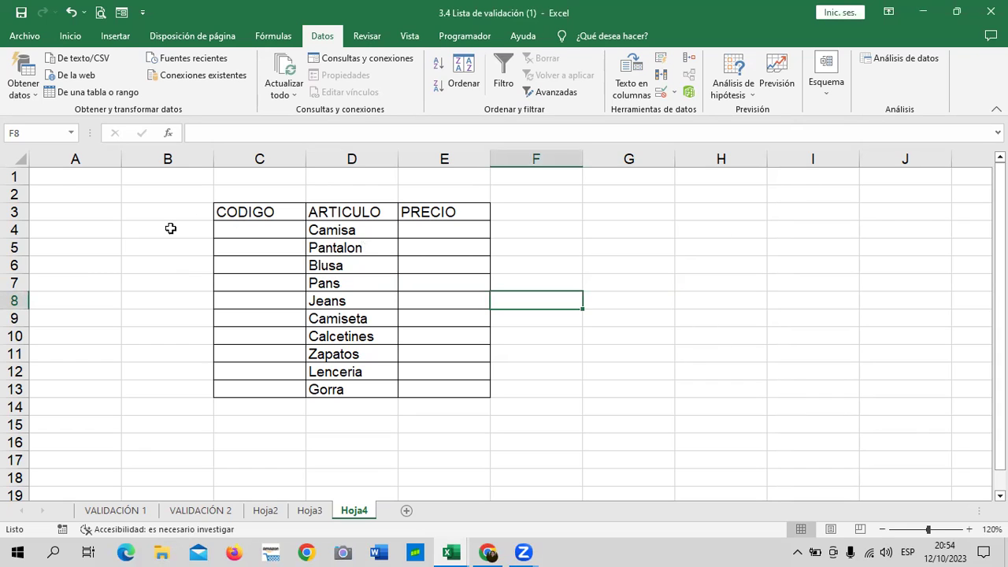
- Select the CODIGO cells C4:C13 and set Data Validation to allow Personalizada
{"action": "left_click_drag", "start_coordinate": [254, 225], "coordinate": [274, 387]}
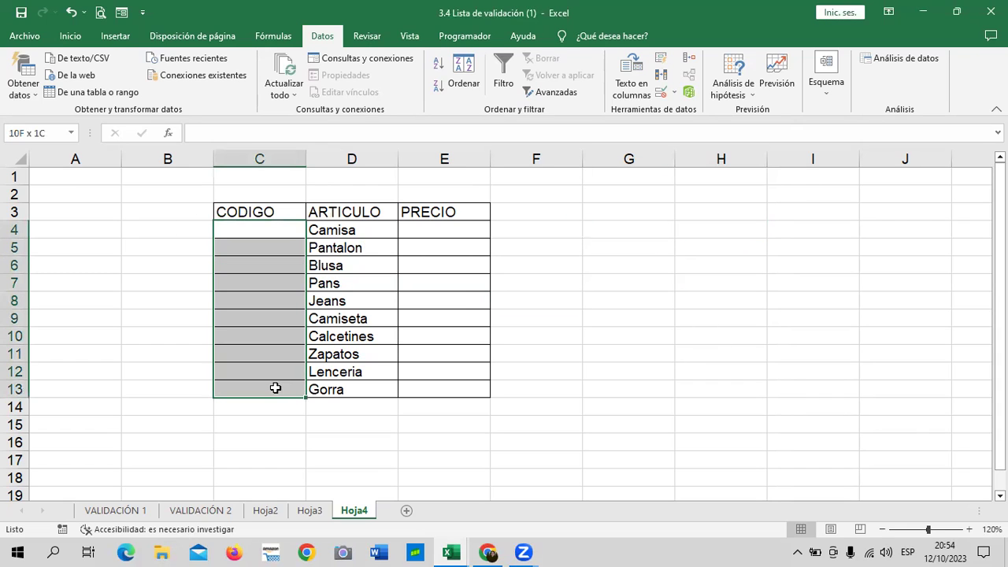
{"action": "left_click", "coordinate": [659, 91]}
{"action": "left_click_drag", "start_coordinate": [614, 117], "coordinate": [728, 127]}
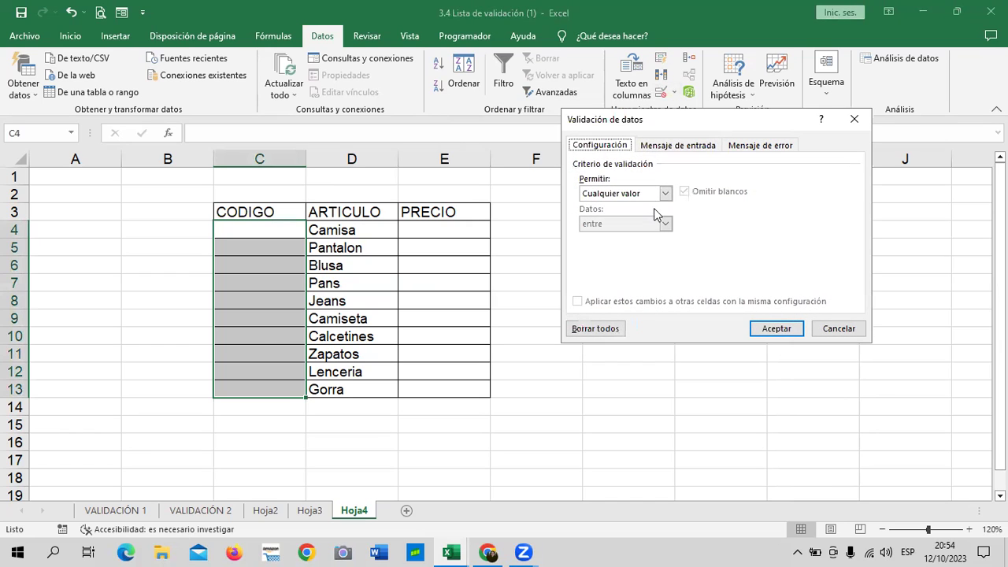
{"action": "left_click", "coordinate": [665, 193]}
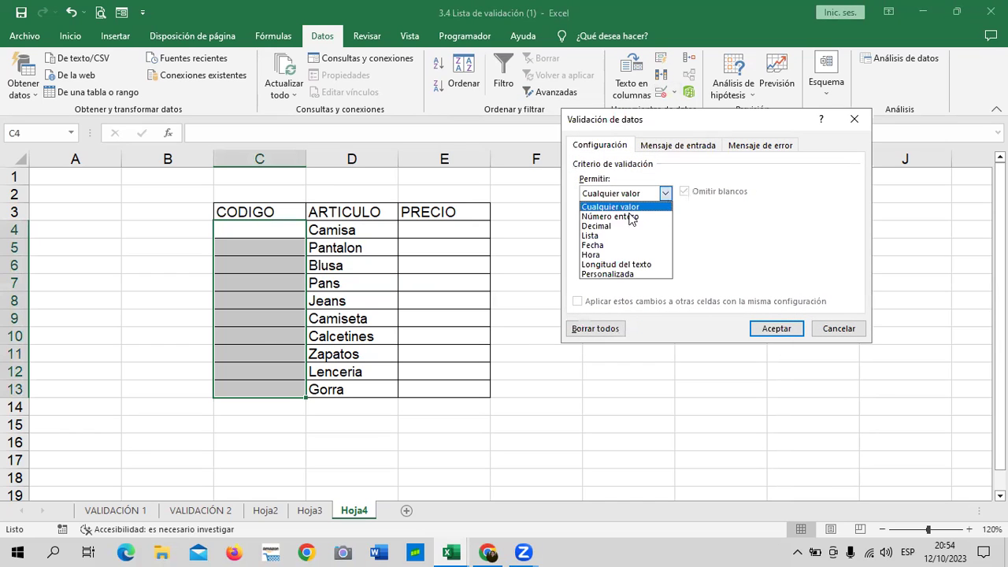
{"action": "left_click", "coordinate": [621, 275]}
- Enter =contar.si(C:C;C4)=1 as the validation formula and accept the rule
{"action": "left_click", "coordinate": [636, 253]}
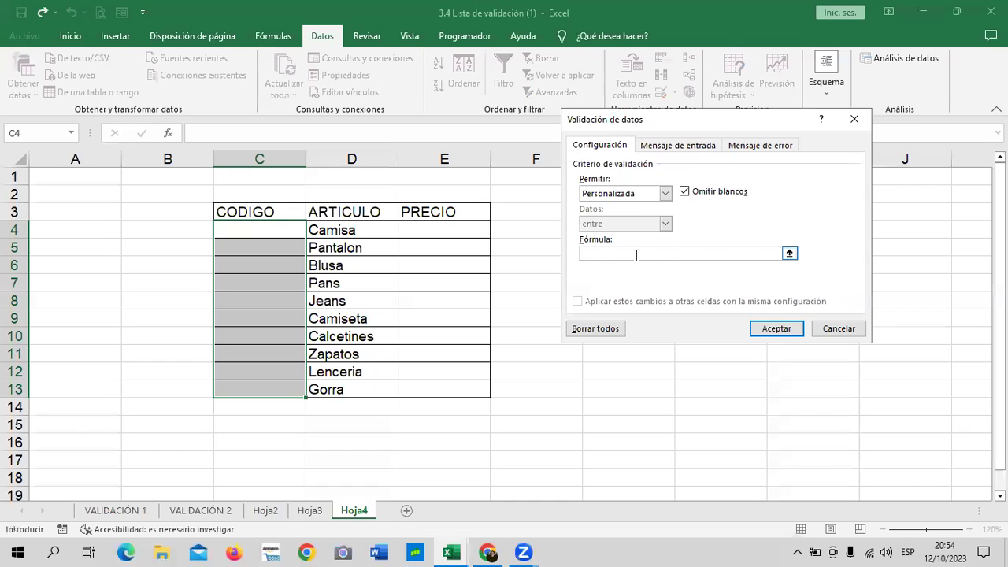
{"action": "type", "text": "=condta"}
{"action": "key", "text": "BackSpace"}
{"action": "key", "text": "BackSpace"}
{"action": "key", "text": "BackSpace"}
{"action": "type", "text": "tar.si("}
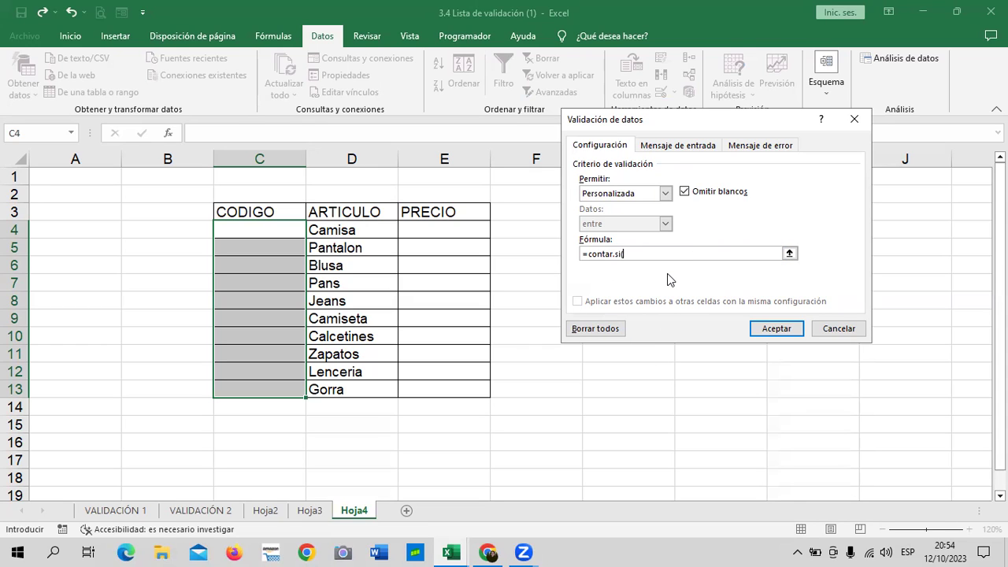
{"action": "key", "text": "Caps_Lock"}
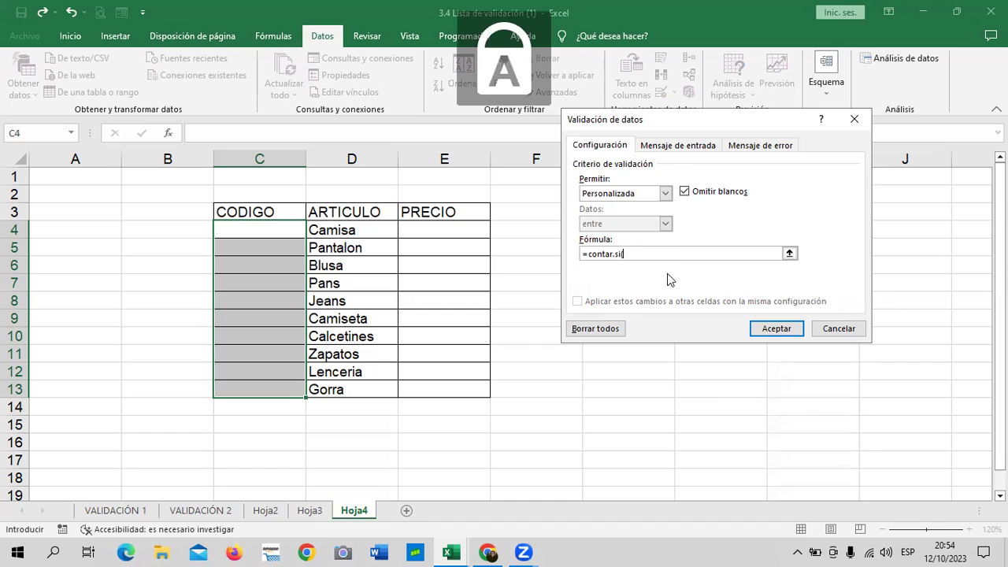
{"action": "type", "text": "C:C;C4)="}
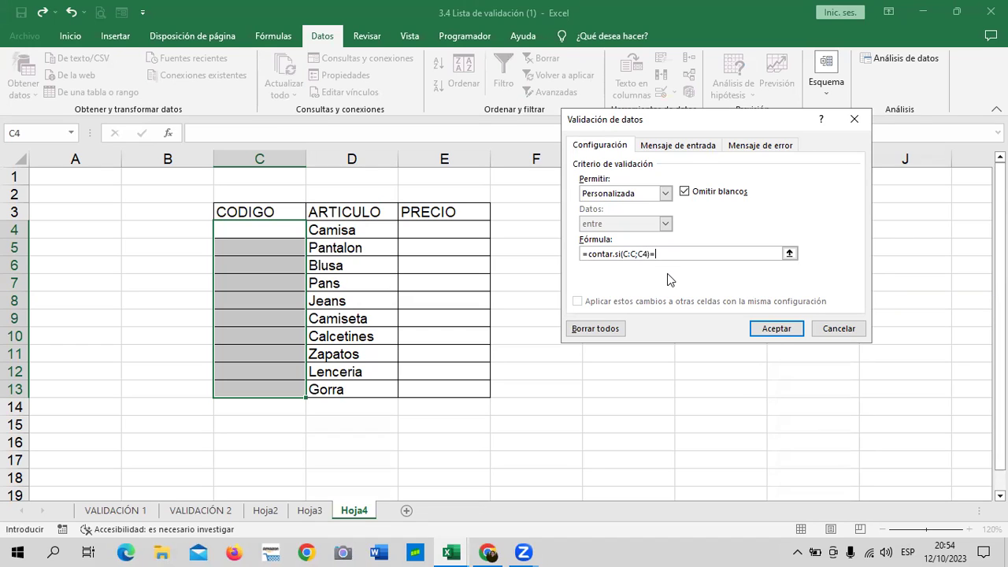
{"action": "type", "text": "1"}
{"action": "left_click", "coordinate": [776, 328]}
{"action": "left_click", "coordinate": [720, 265]}
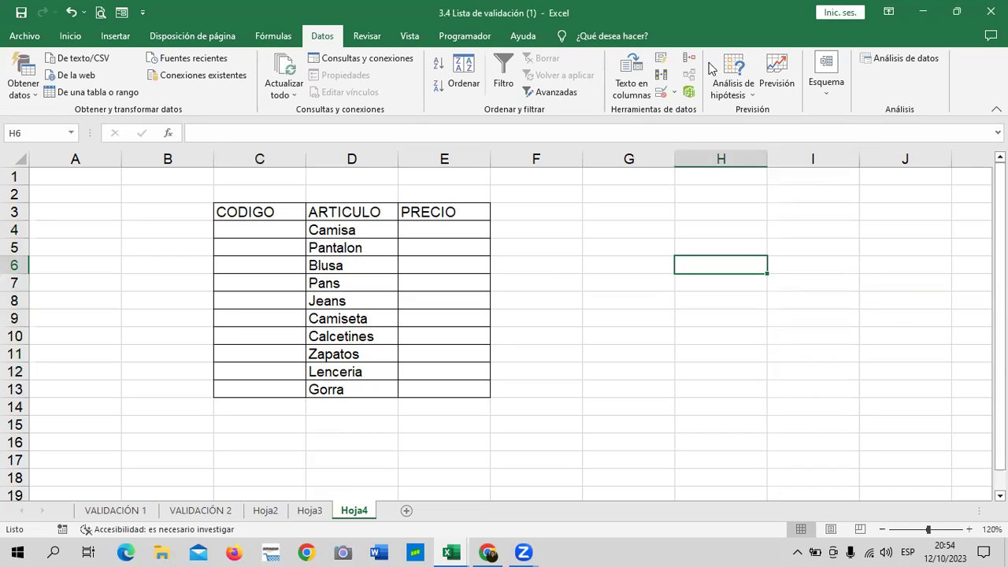
- Enter the codes 01-CM, 02-PL and 03-BL in C4:C6
{"action": "left_click", "coordinate": [251, 228]}
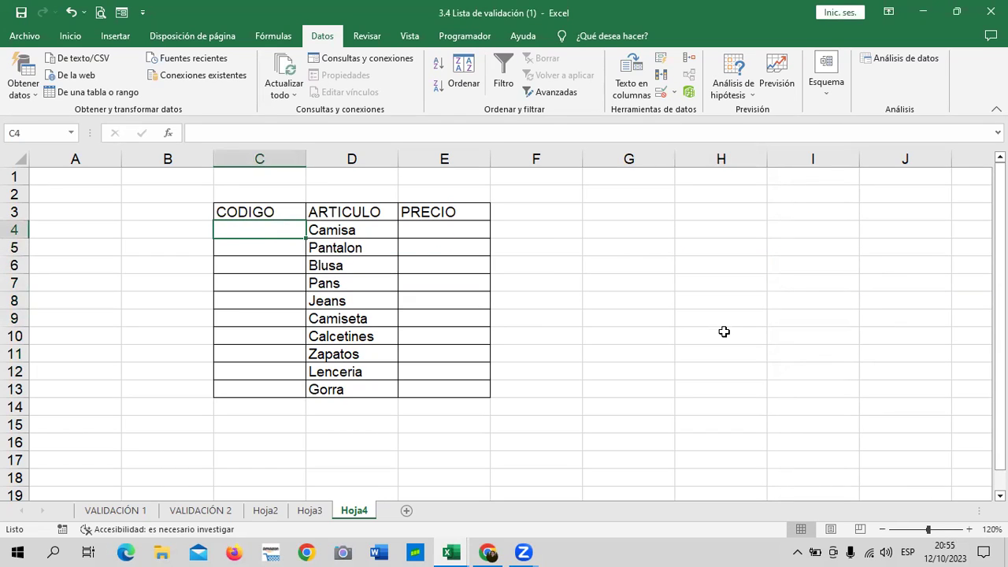
{"action": "type", "text": "01"}
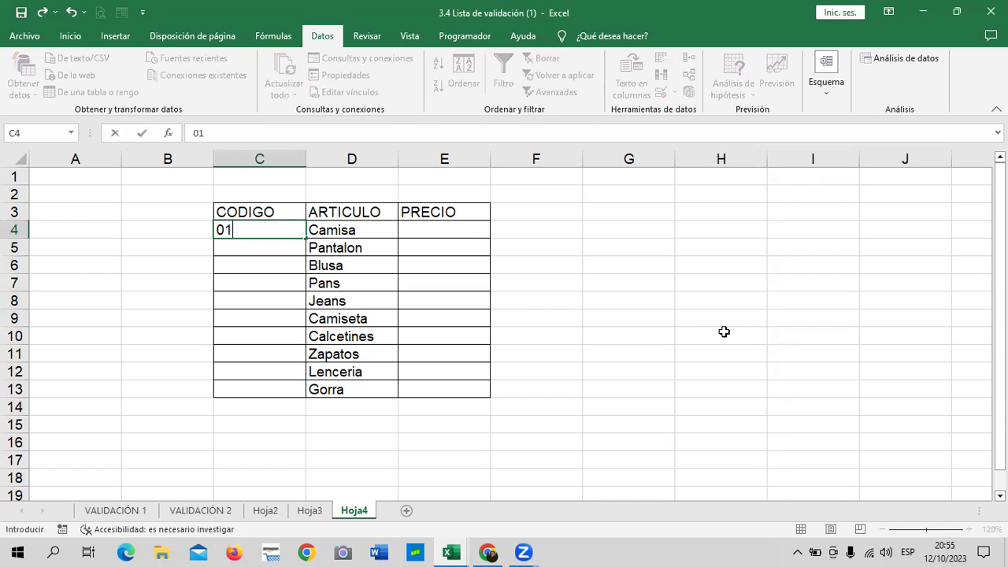
{"action": "type", "text": "-"}
{"action": "type", "text": "CA"}
{"action": "key", "text": "BackSpace"}
{"action": "type", "text": "M"}
{"action": "key", "text": "Return"}
{"action": "type", "text": "02-"}
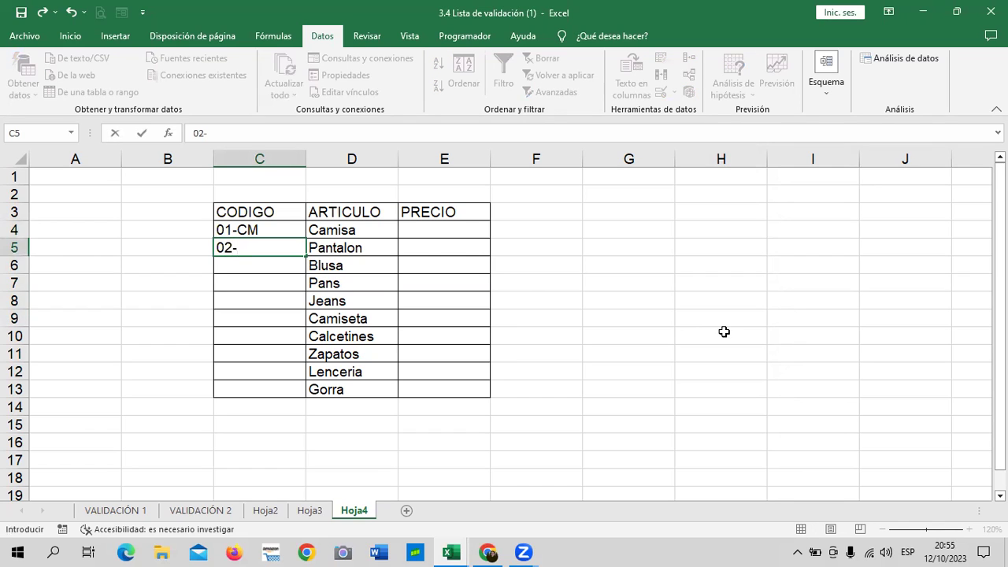
{"action": "type", "text": "P"}
{"action": "type", "text": "L"}
{"action": "key", "text": "Return"}
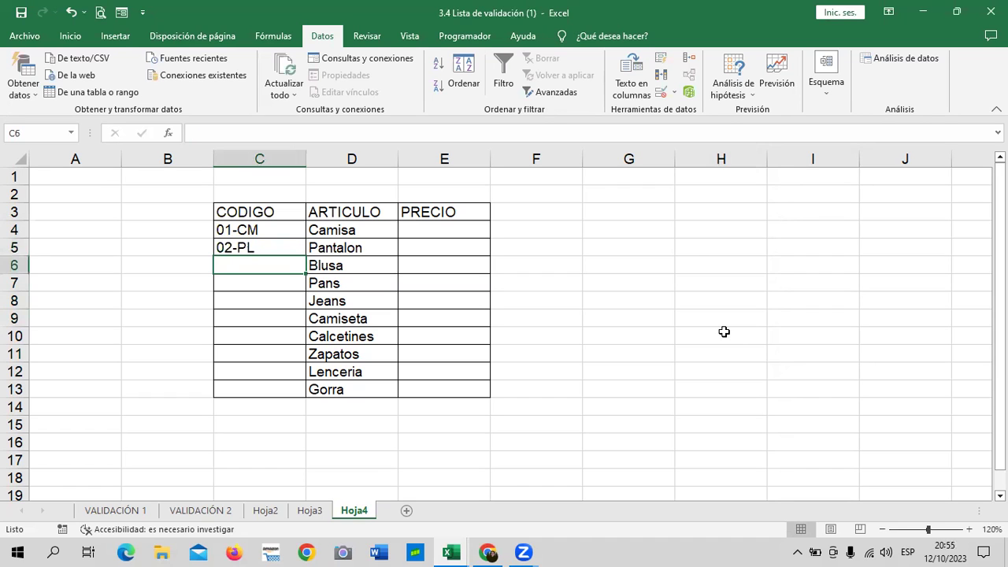
{"action": "type", "text": "03"}
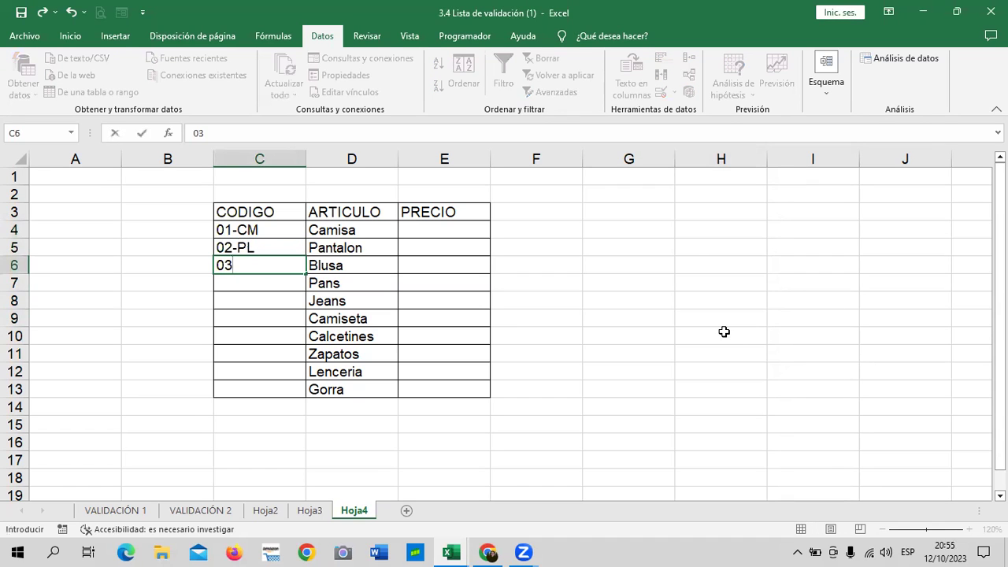
{"action": "type", "text": "-"}
{"action": "type", "text": "BL"}
{"action": "key", "text": "Return"}
- Enter 02-PS for Pans in C7, then start revising it back to 02-
{"action": "type", "text": "02-"}
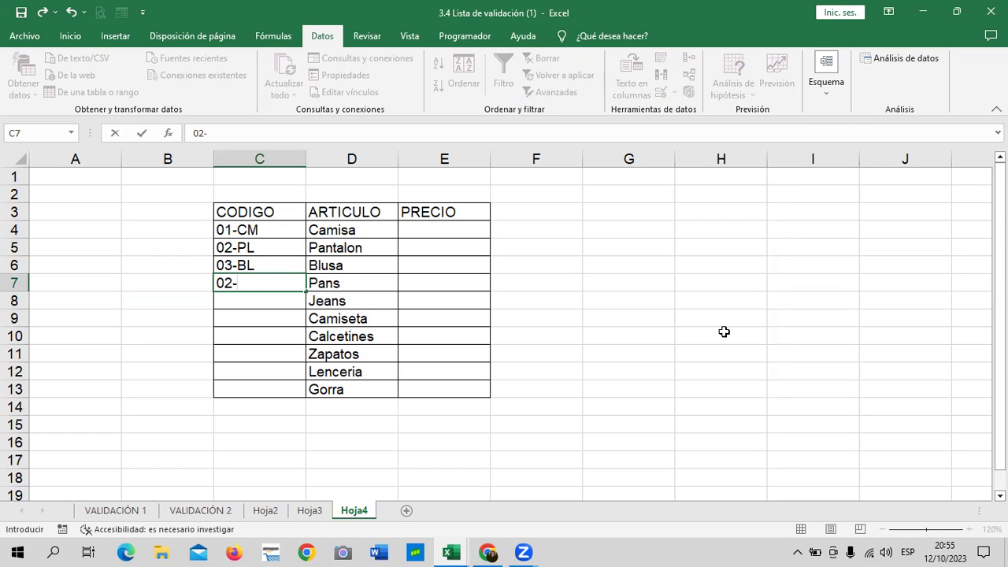
{"action": "type", "text": "PS"}
{"action": "key", "text": "Return"}
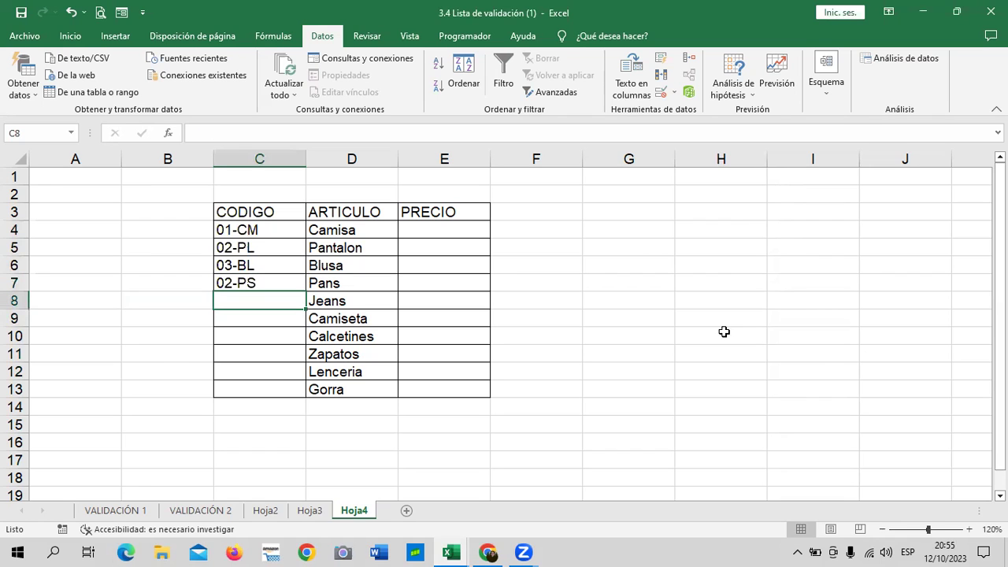
{"action": "left_click", "coordinate": [274, 282]}
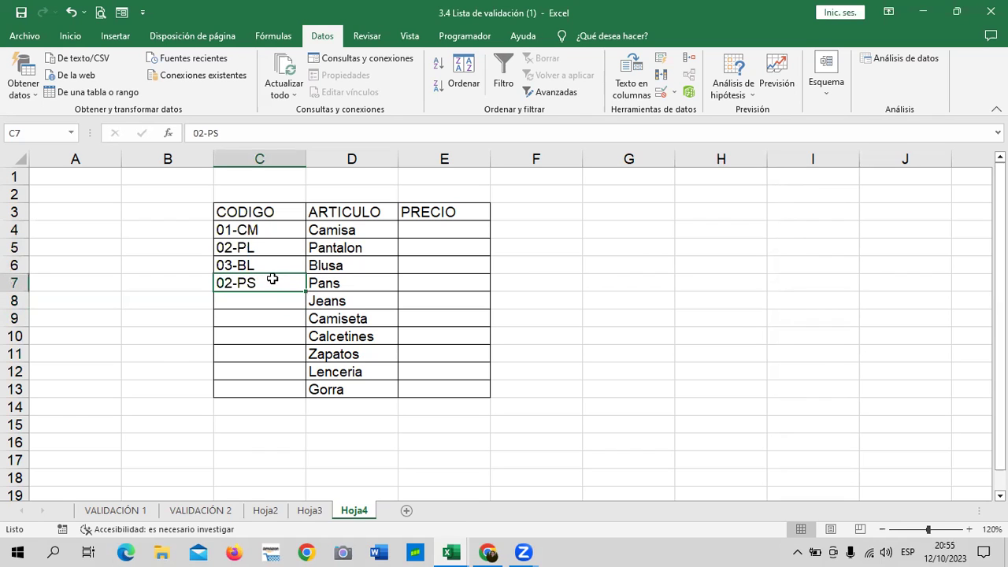
{"action": "left_click", "coordinate": [259, 128]}
{"action": "key", "text": "BackSpace"}
{"action": "key", "text": "BackSpace"}
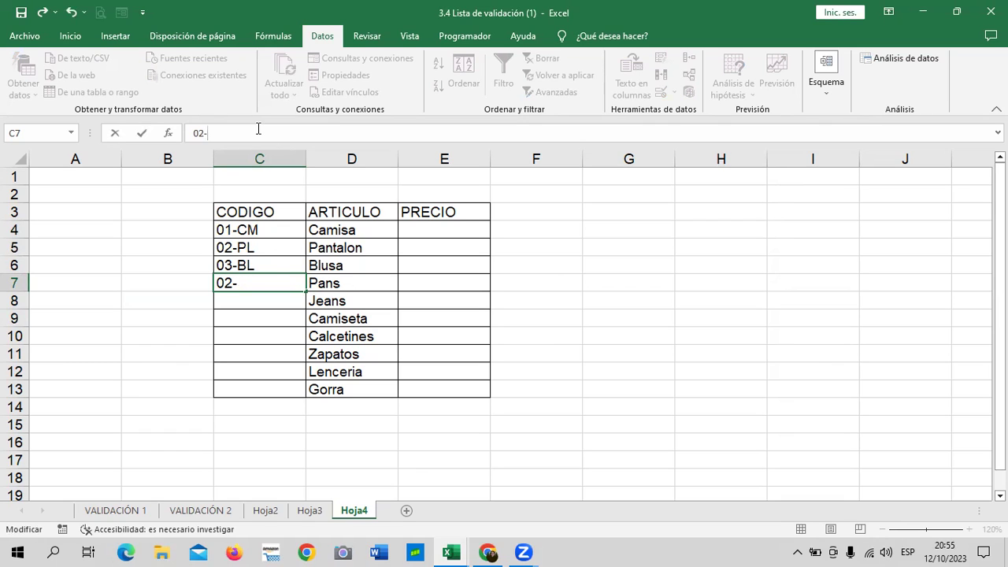
- Submit the duplicate code 02-PL in C7, see it rejected, and retry editing
{"action": "type", "text": "PL"}
{"action": "key", "text": "Return"}
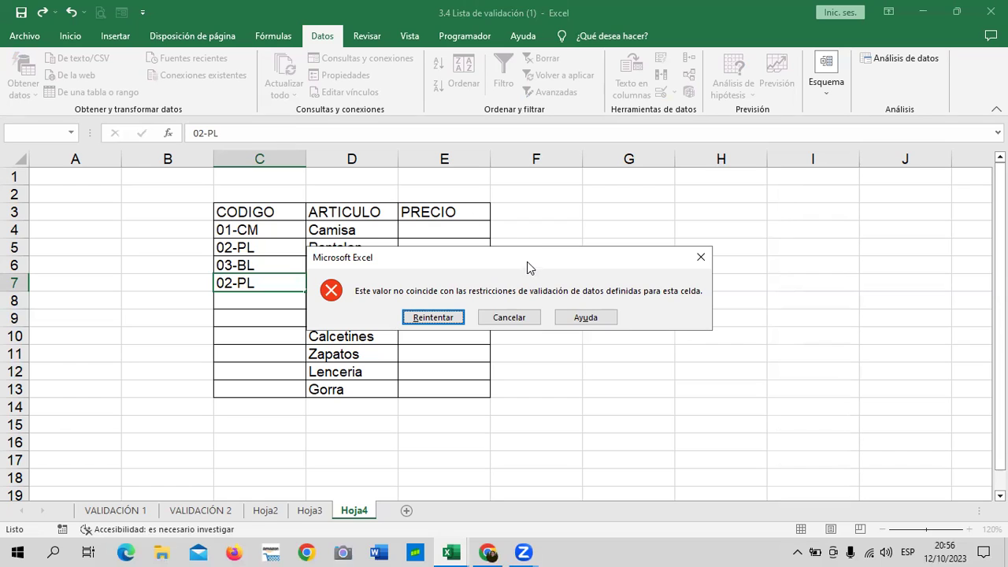
{"action": "left_click_drag", "start_coordinate": [530, 263], "coordinate": [639, 245]}
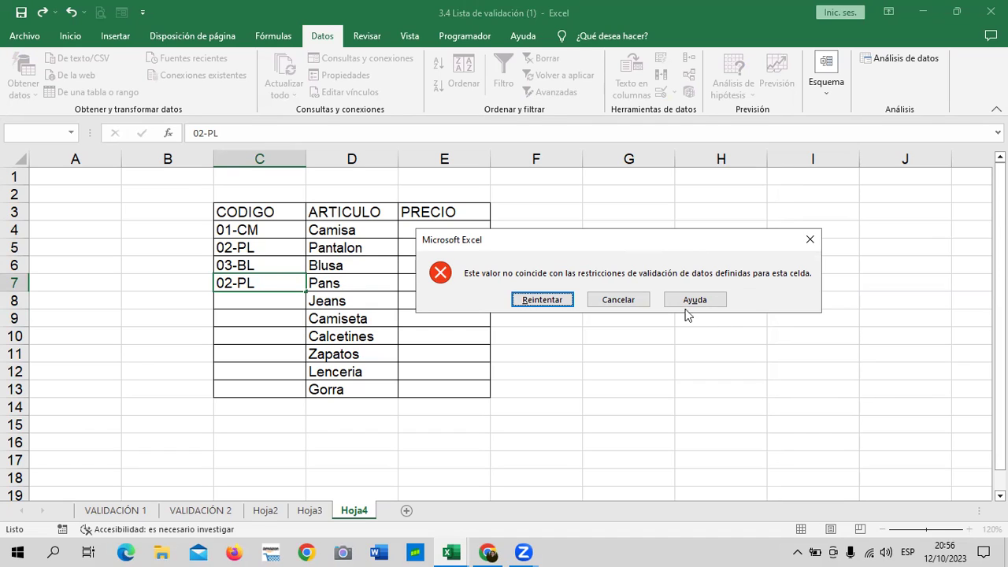
{"action": "left_click", "coordinate": [557, 299]}
{"action": "left_click", "coordinate": [287, 282]}
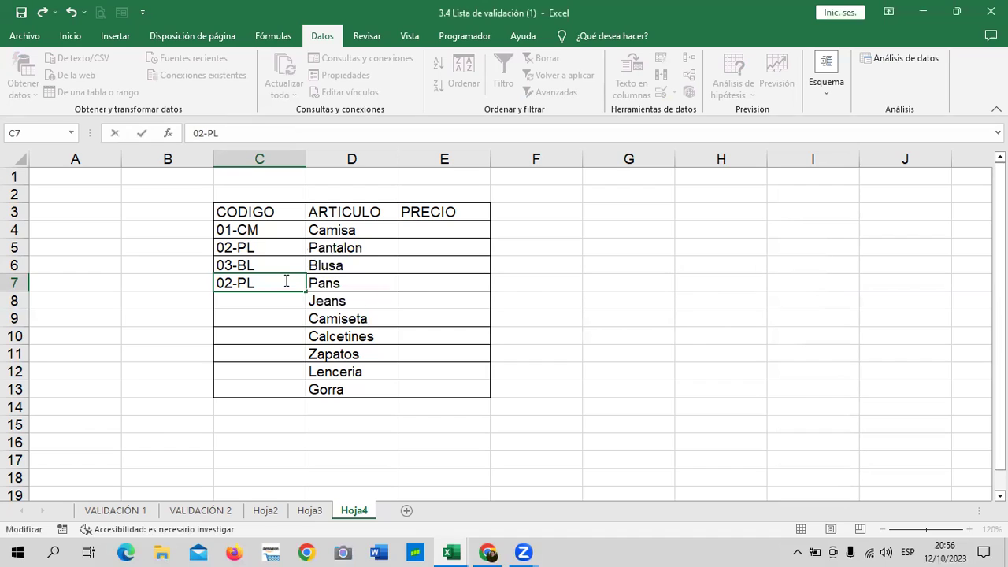
- Change the Pans code in C7 to 04-PS
{"action": "key", "text": "BackSpace"}
{"action": "type", "text": "S"}
{"action": "key", "text": "Return"}
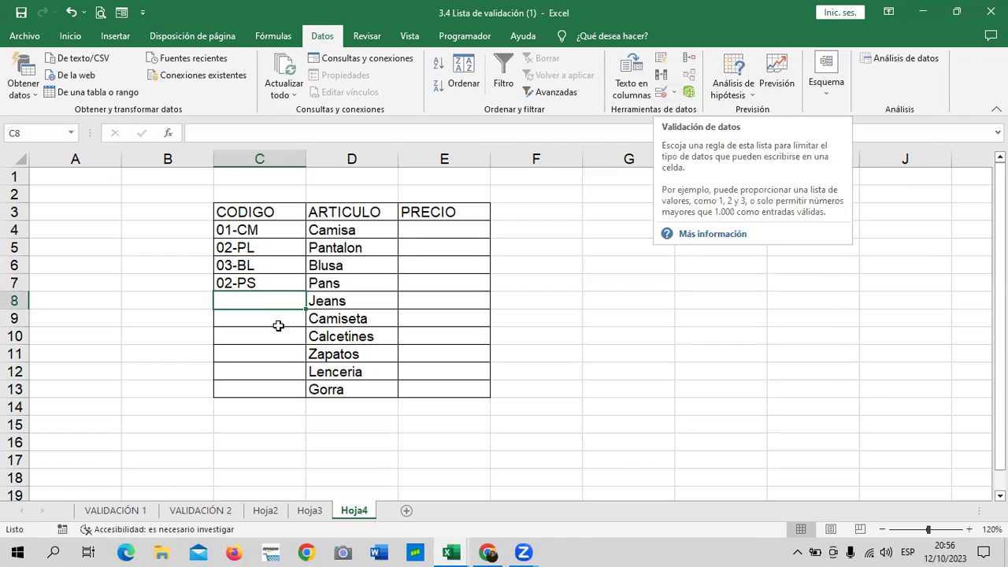
{"action": "type", "text": "0"}
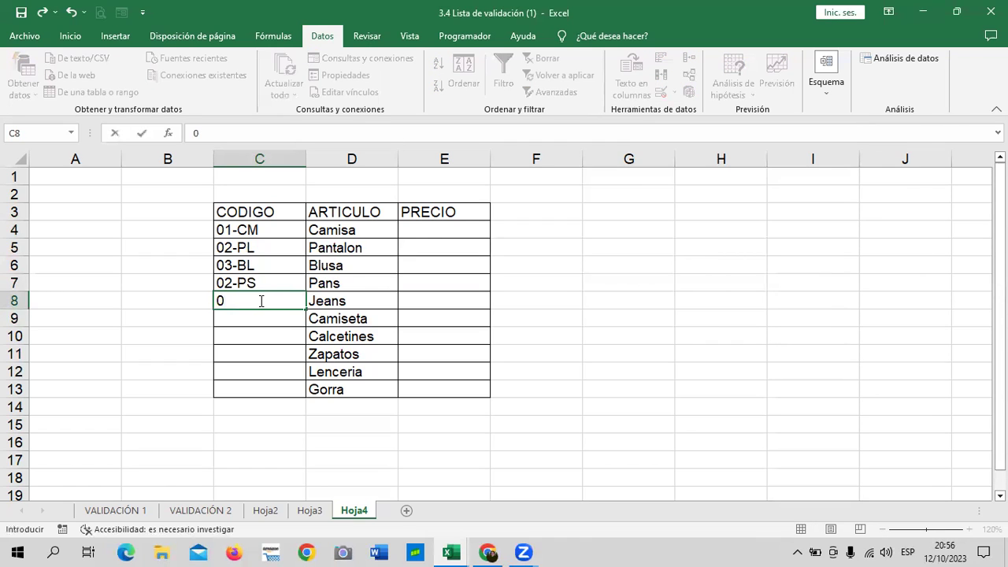
{"action": "double_click", "coordinate": [233, 282]}
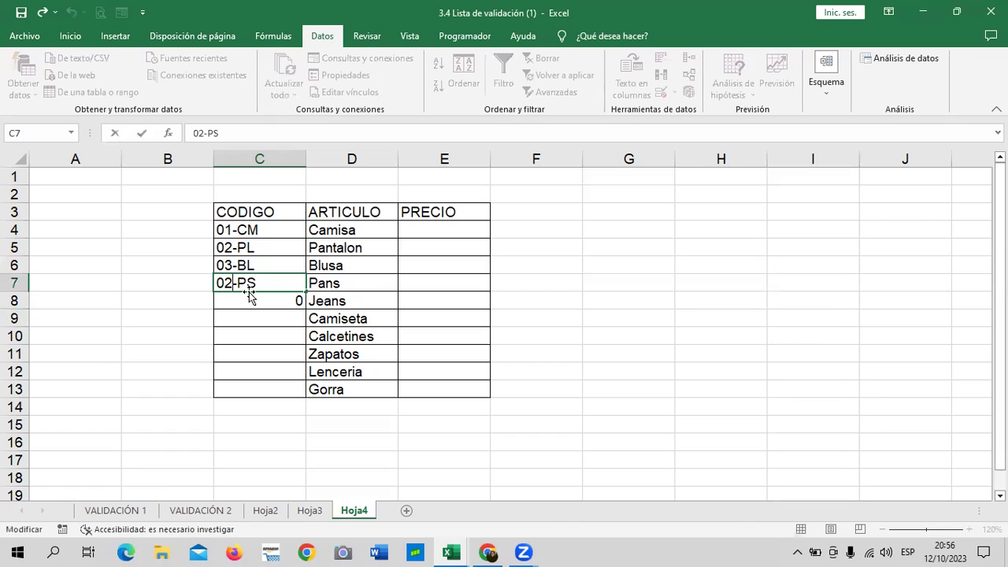
{"action": "key", "text": "BackSpace"}
{"action": "type", "text": "4"}
- Enter 05-JS as the Jeans code in C8
{"action": "left_click", "coordinate": [249, 299]}
{"action": "type", "text": "05-"}
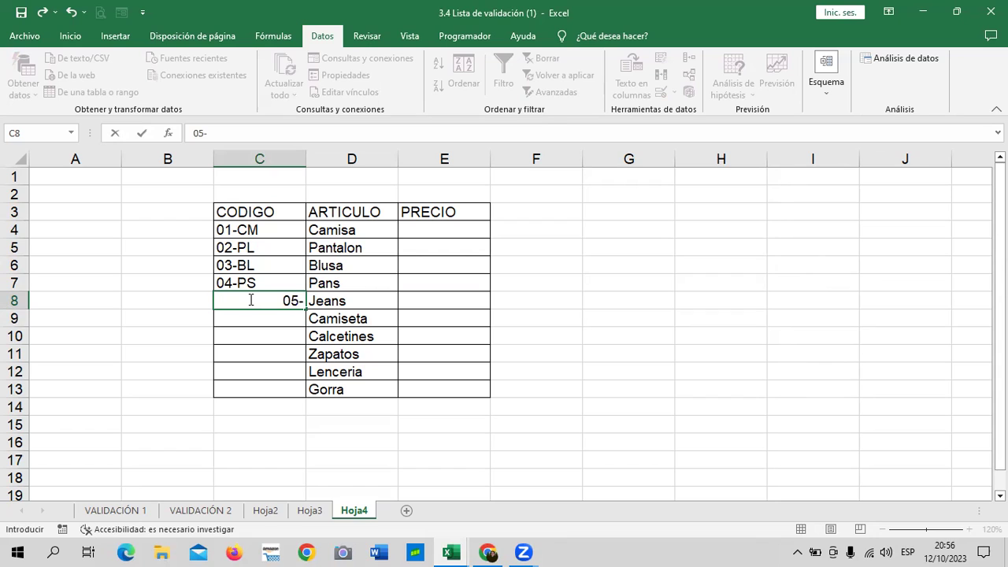
{"action": "type", "text": "JS"}
{"action": "key", "text": "Return"}
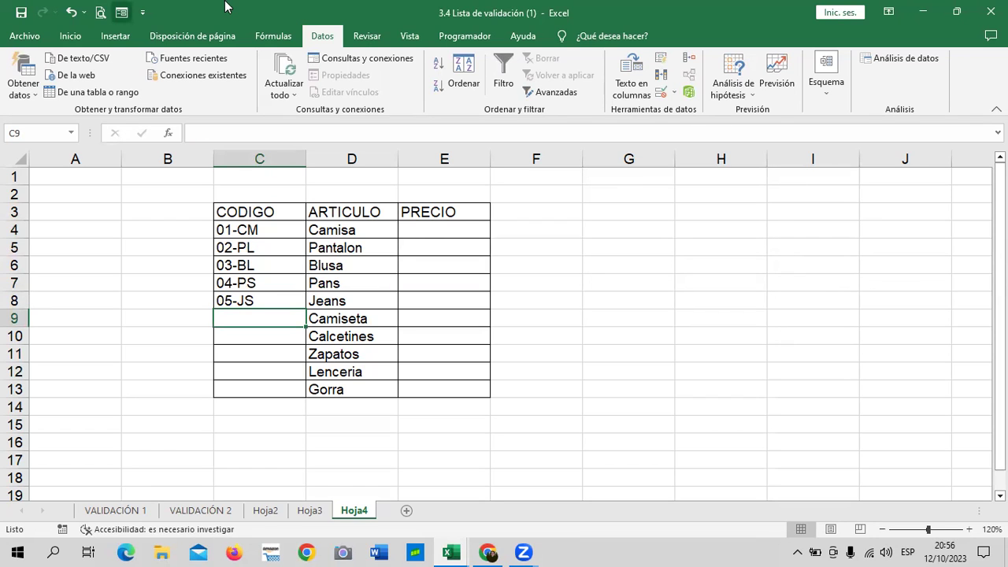
{"action": "left_click", "coordinate": [630, 366]}
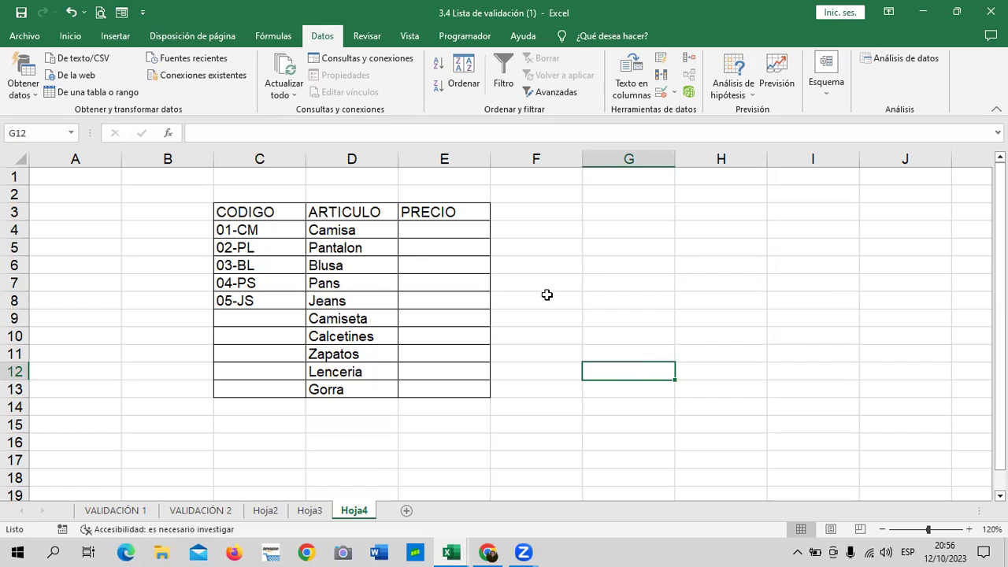
- Start a CONTAR.SI formula in G5 with D4:D13 as its range
{"action": "left_click", "coordinate": [607, 252]}
{"action": "left_click", "coordinate": [771, 325]}
{"action": "left_click", "coordinate": [628, 250]}
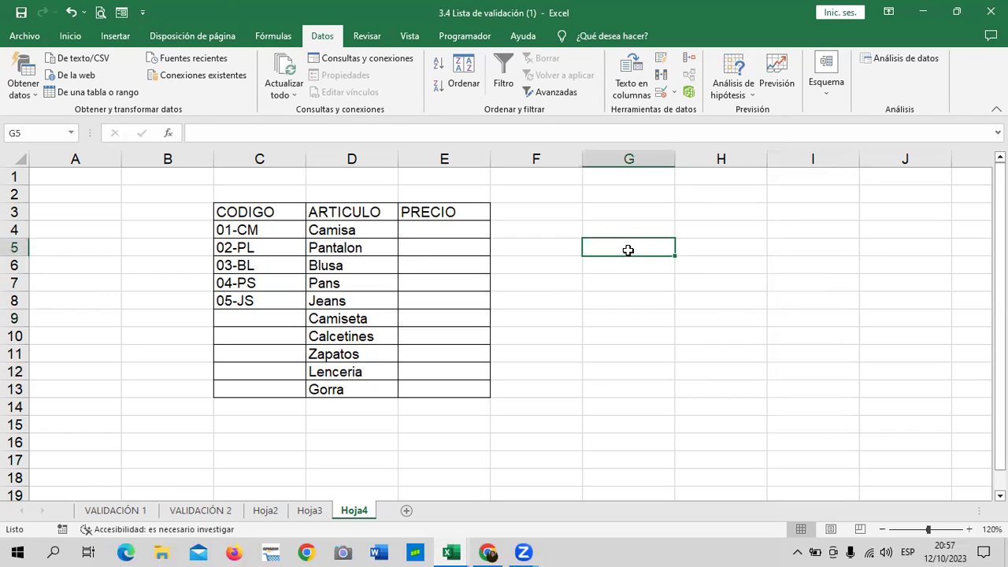
{"action": "type", "text": "="}
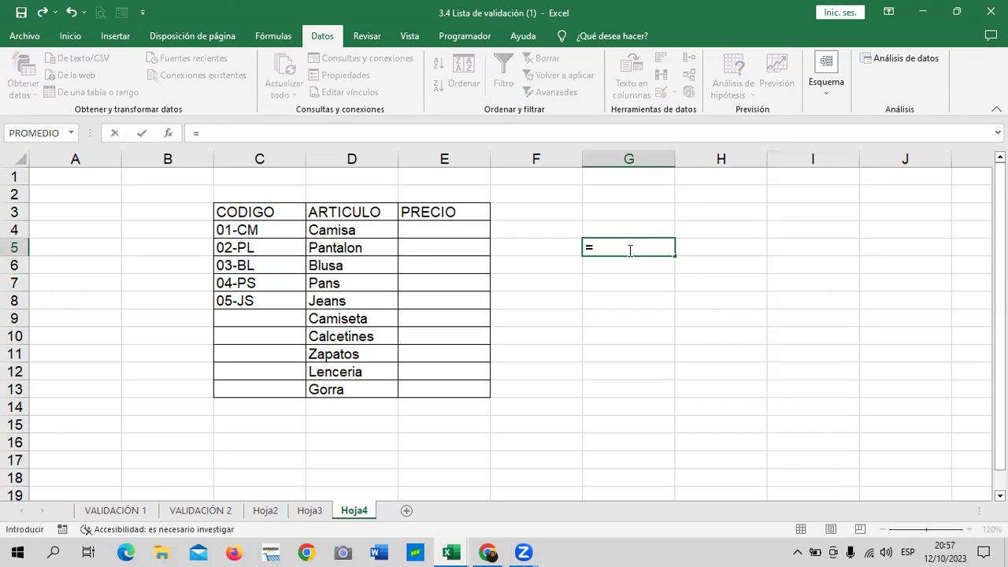
{"action": "type", "text": "CONTAR"}
{"action": "left_click", "coordinate": [630, 291]}
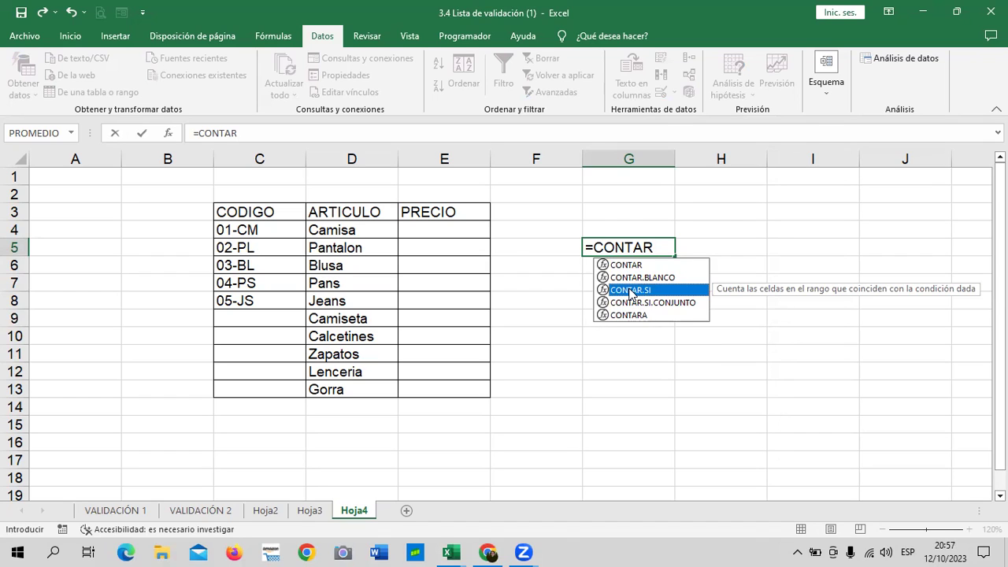
{"action": "double_click", "coordinate": [630, 290]}
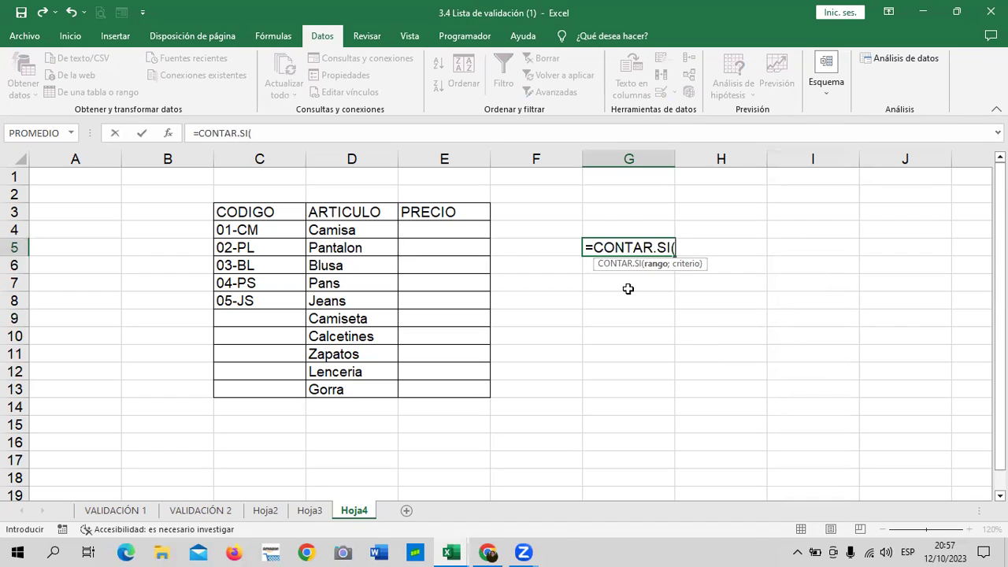
{"action": "left_click_drag", "start_coordinate": [363, 230], "coordinate": [336, 392]}
{"action": "left_click", "coordinate": [745, 247]}
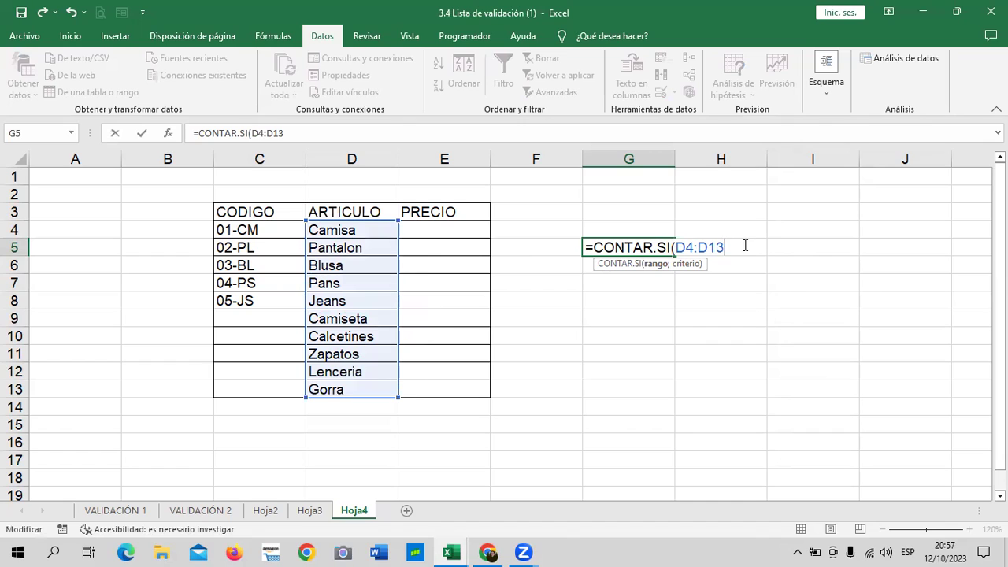
- Complete the criterion "=Camisa" and enter the formula, returning 1
{"action": "type", "text": ";\""}
{"action": "type", "text": "="}
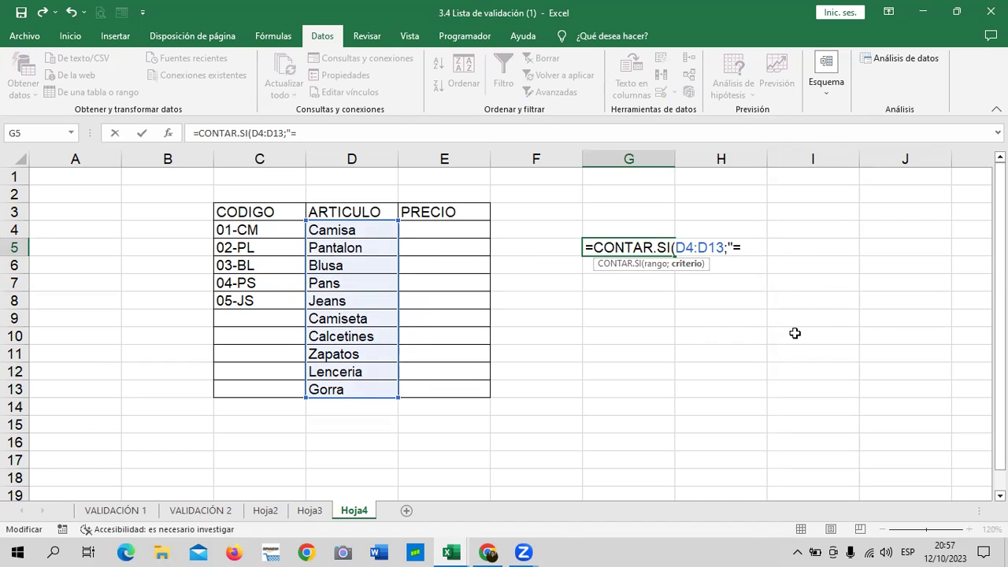
{"action": "type", "text": "CAM"}
{"action": "key", "text": "BackSpace"}
{"action": "key", "text": "BackSpace"}
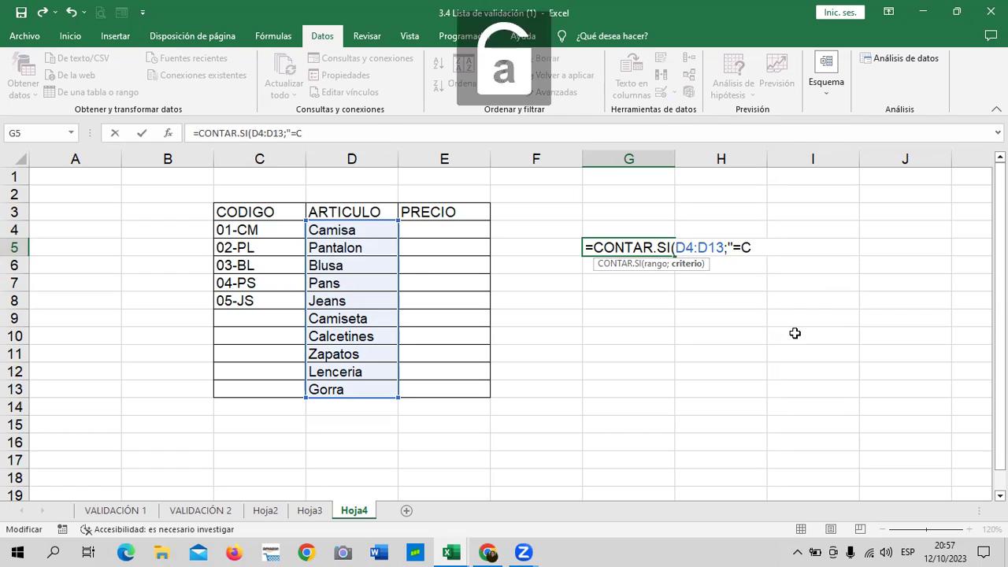
{"action": "type", "text": "amisa\")"}
{"action": "key", "text": "Return"}
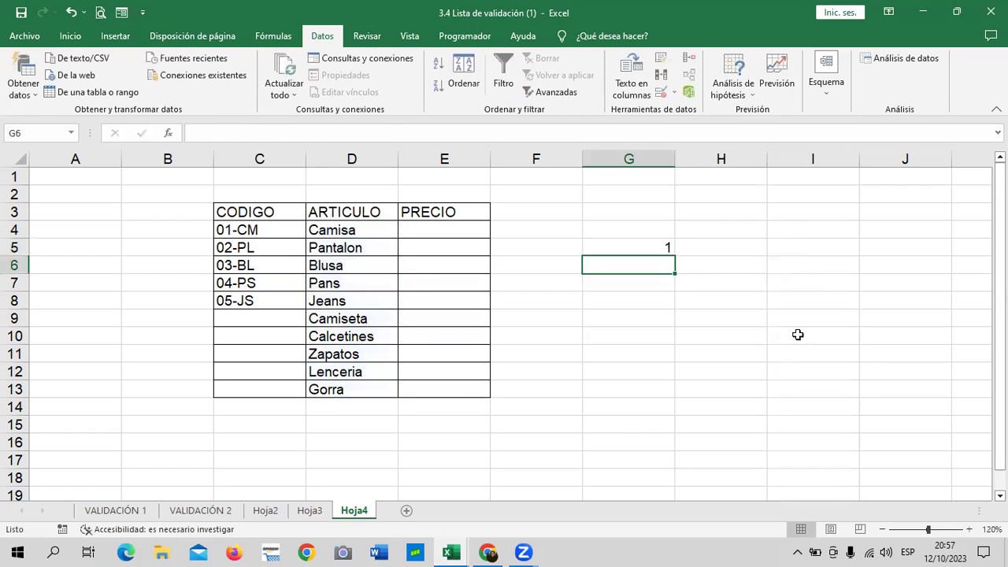
{"action": "left_click", "coordinate": [651, 245]}
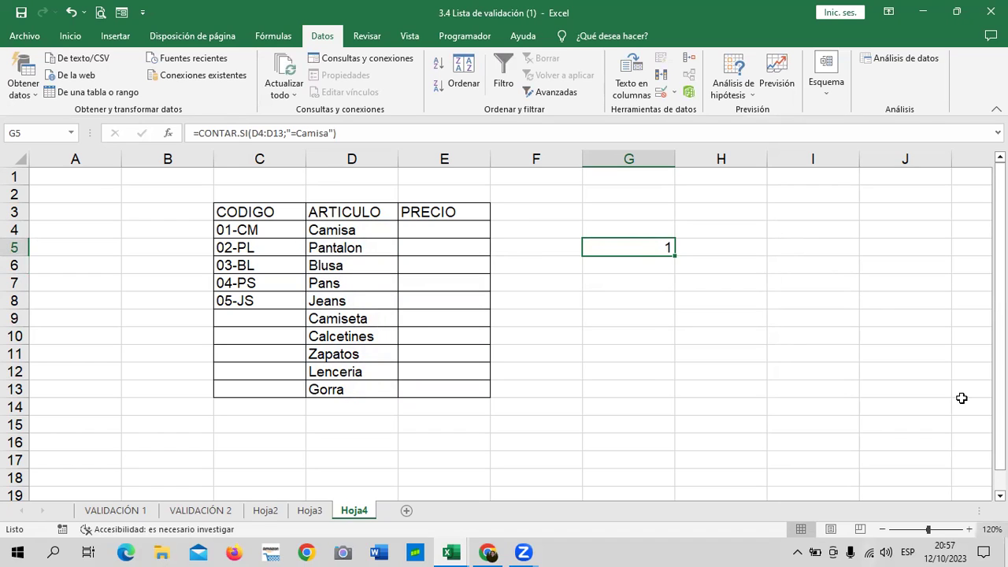
{"action": "left_click", "coordinate": [603, 404]}
- Apply All Borders to the ARTICULO cells D4:D21
{"action": "left_click_drag", "start_coordinate": [364, 229], "coordinate": [364, 448]}
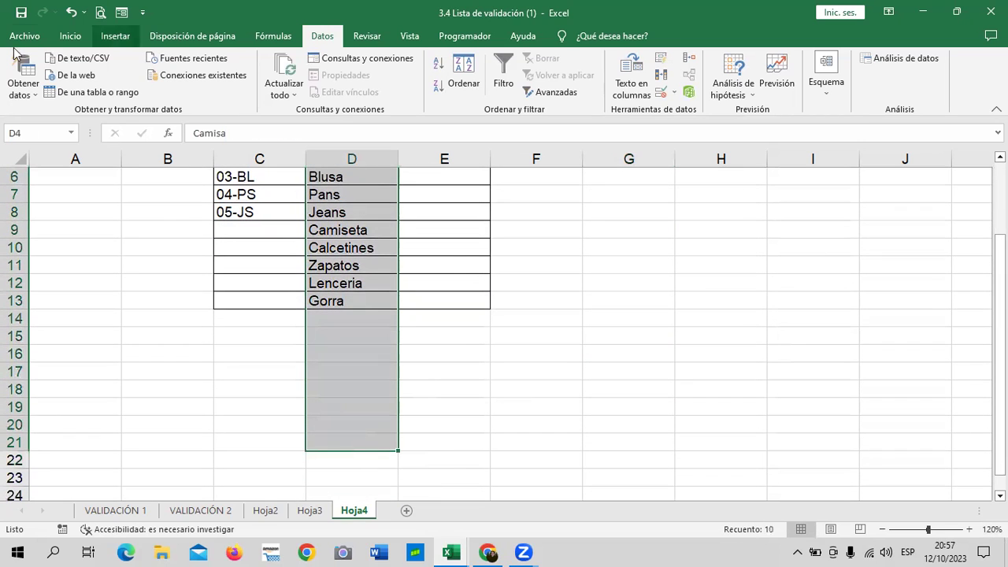
{"action": "left_click", "coordinate": [70, 35]}
{"action": "left_click", "coordinate": [155, 87]}
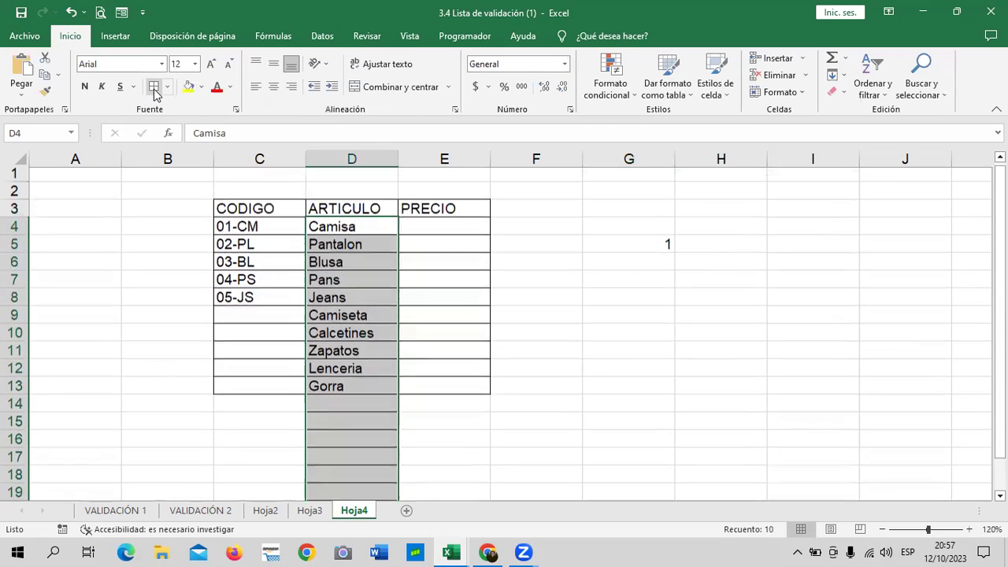
{"action": "left_click", "coordinate": [646, 369]}
- Enter Camisa in D14 below Gorra
{"action": "left_click", "coordinate": [638, 244]}
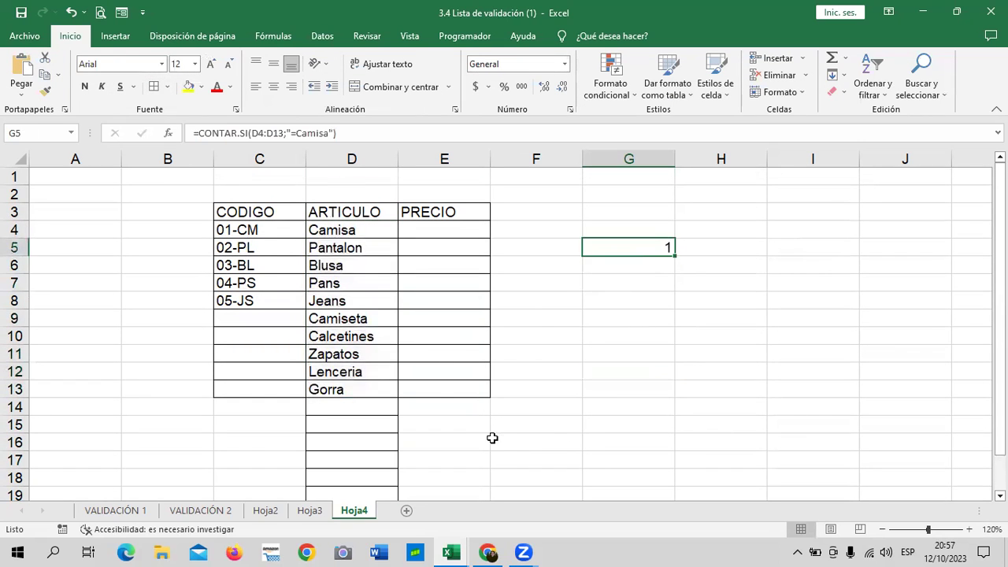
{"action": "scroll", "coordinate": [363, 273], "scroll_direction": "down", "scroll_amount": 3}
{"action": "left_click", "coordinate": [363, 244]}
{"action": "scroll", "coordinate": [470, 325], "scroll_direction": "up", "scroll_amount": 2}
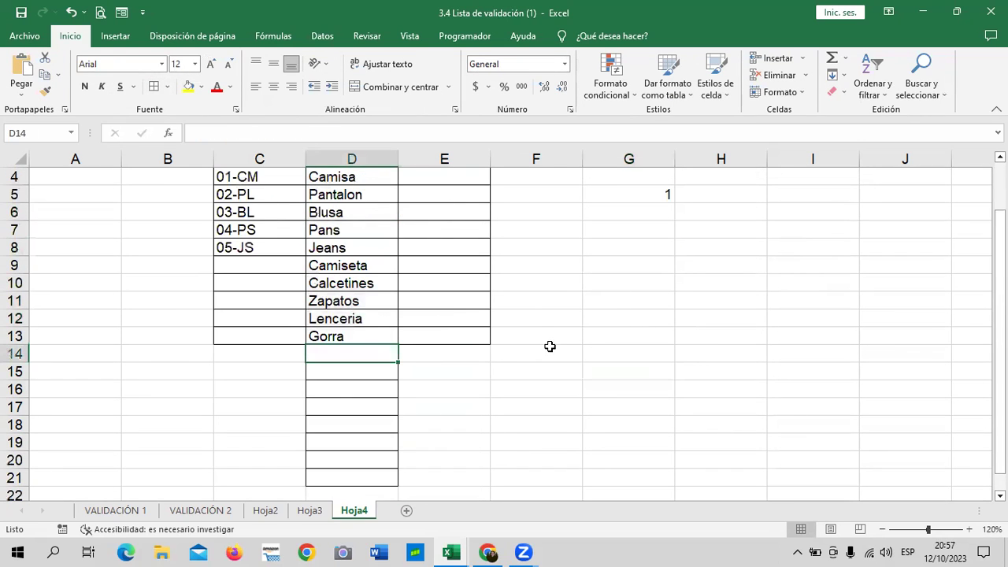
{"action": "type", "text": "camisa"}
{"action": "key", "text": "Return"}
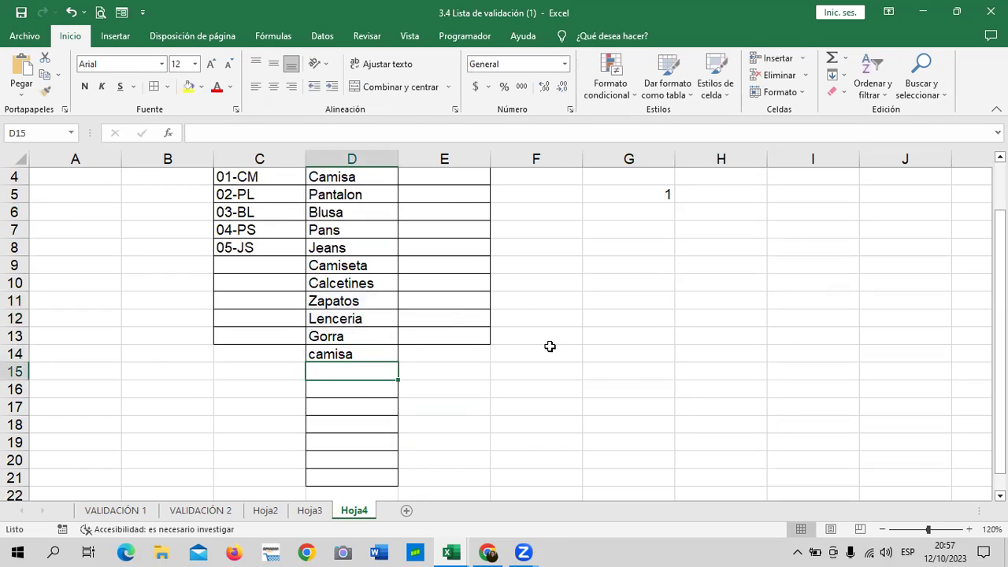
{"action": "left_click", "coordinate": [315, 354]}
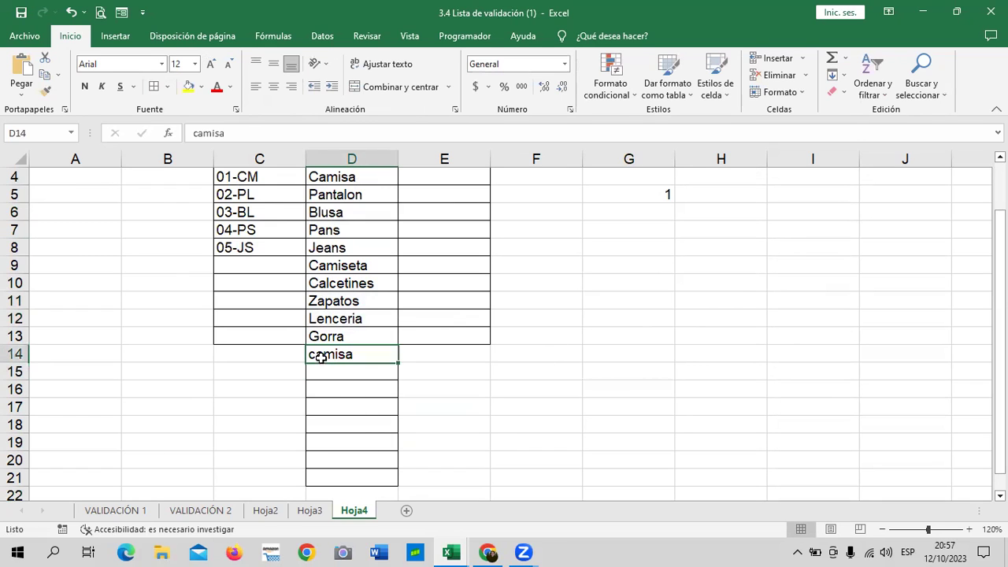
{"action": "left_click", "coordinate": [199, 133]}
{"action": "key", "text": "BackSpace"}
{"action": "type", "text": "C"}
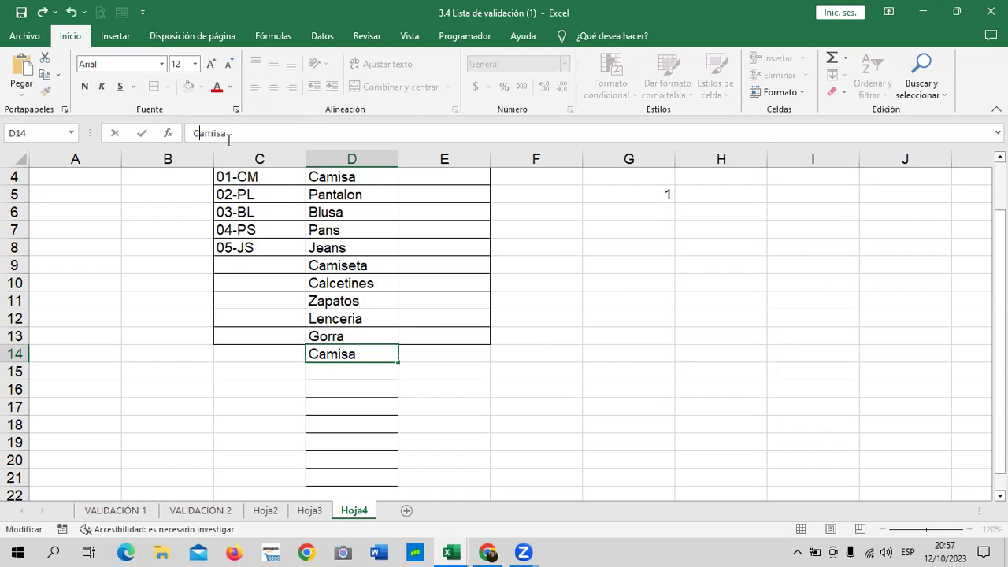
{"action": "key", "text": "Return"}
- Fill Camisa down into D15 and D16
{"action": "left_click", "coordinate": [370, 355]}
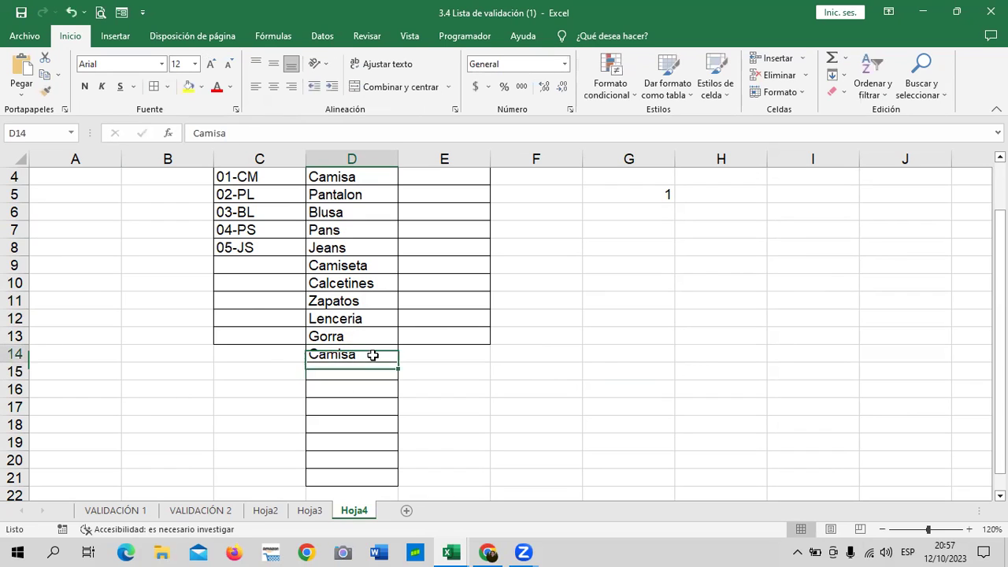
{"action": "left_click_drag", "start_coordinate": [397, 363], "coordinate": [396, 401]}
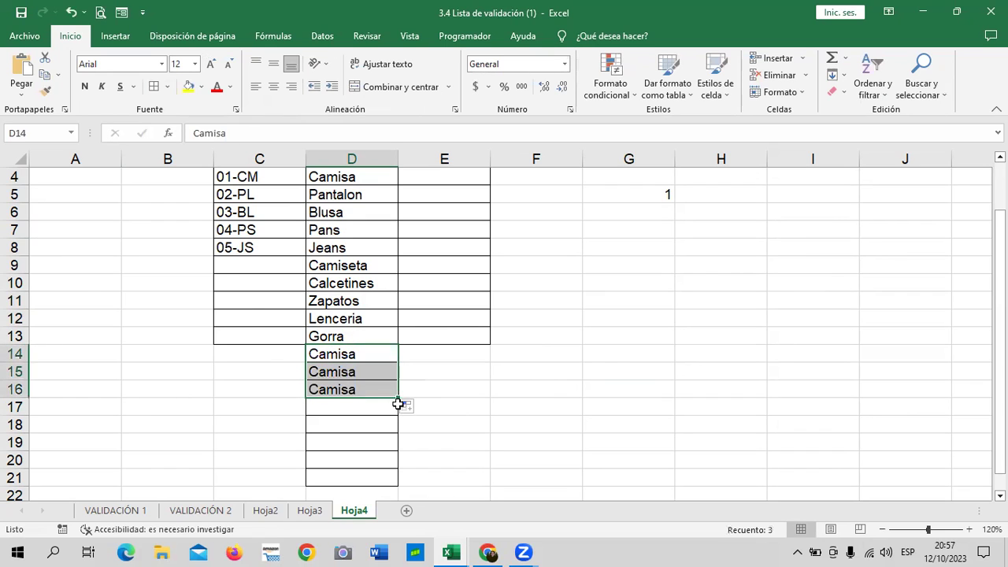
{"action": "left_click", "coordinate": [447, 407]}
{"action": "scroll", "coordinate": [639, 353], "scroll_direction": "up", "scroll_amount": 1}
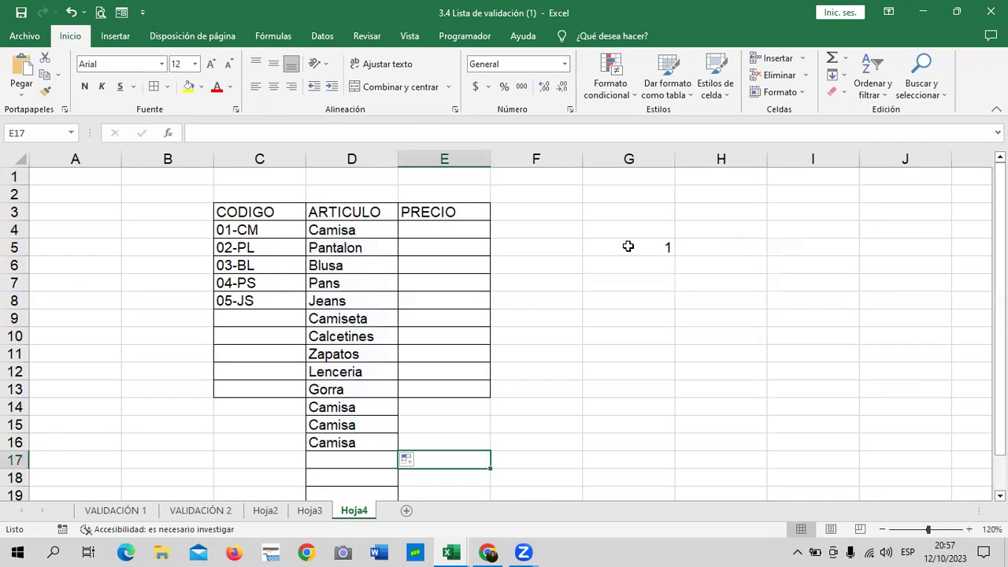
- Widen the G5 CONTAR.SI range to D4:D16 so it returns 4
{"action": "left_click", "coordinate": [622, 239]}
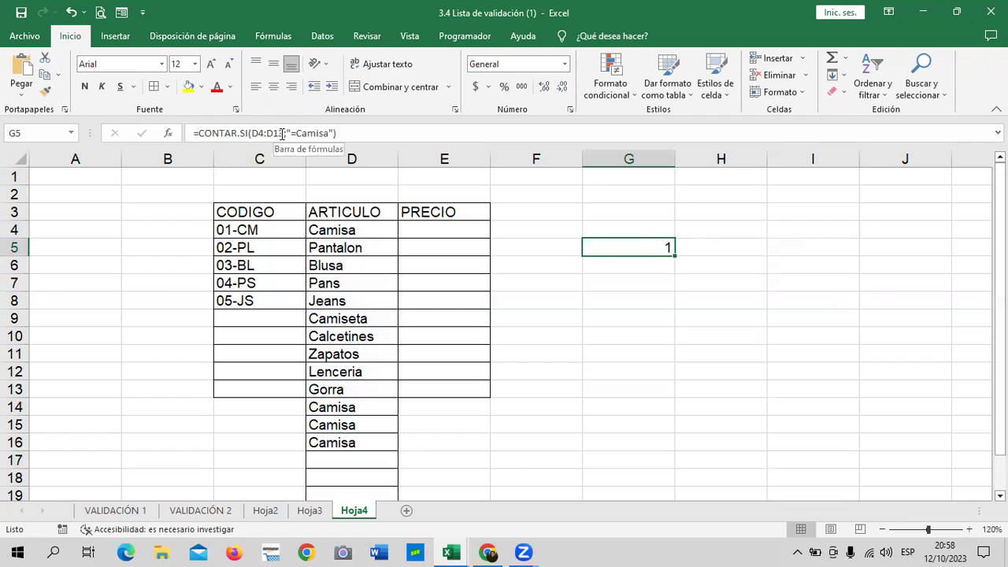
{"action": "left_click", "coordinate": [283, 134]}
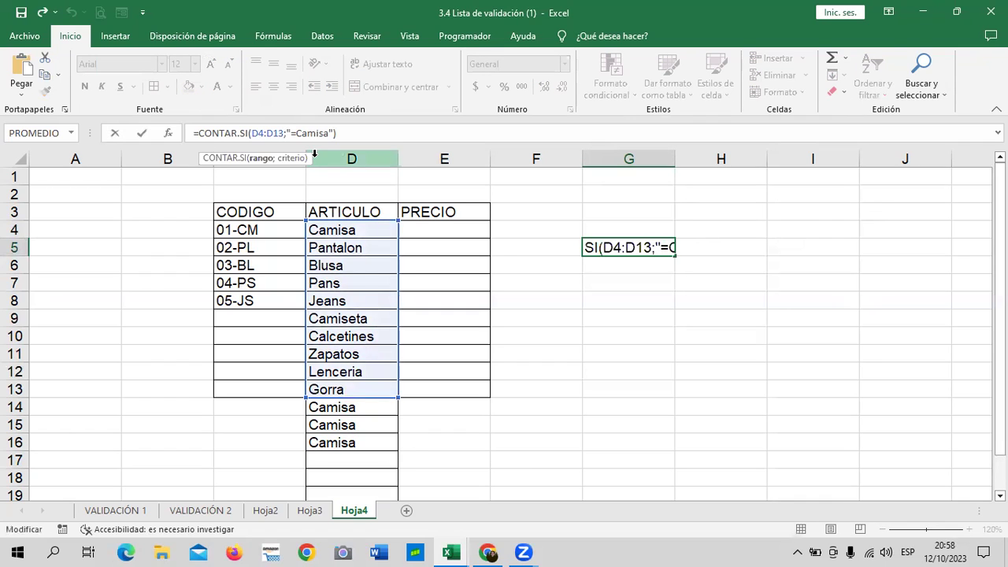
{"action": "key", "text": "BackSpace"}
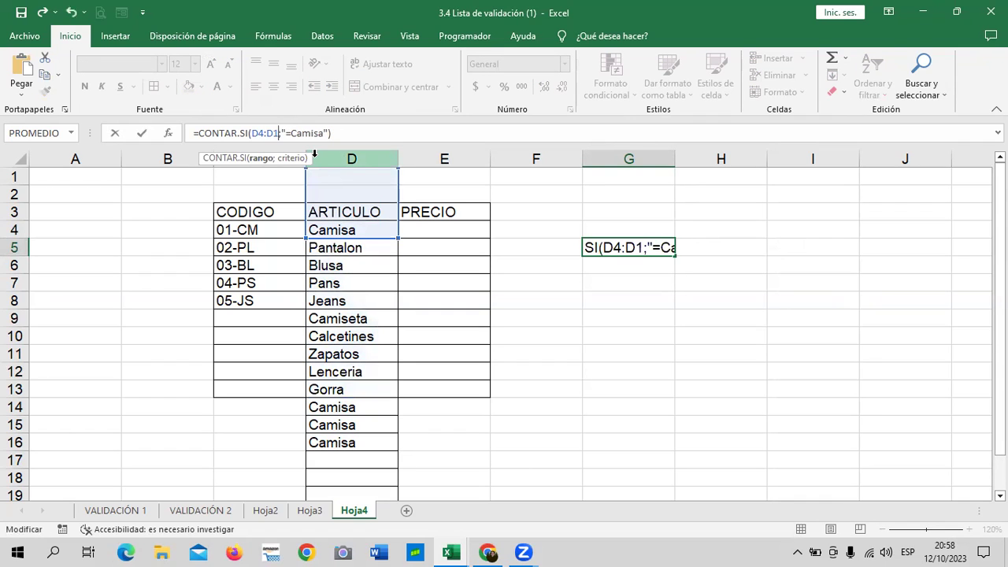
{"action": "type", "text": "16"}
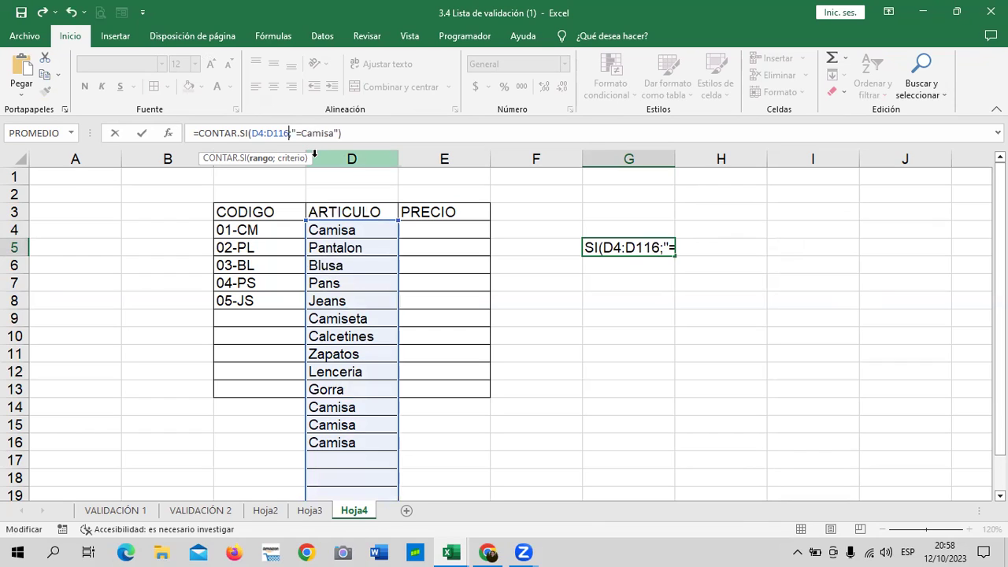
{"action": "key", "text": "Left"}
{"action": "key", "text": "Left"}
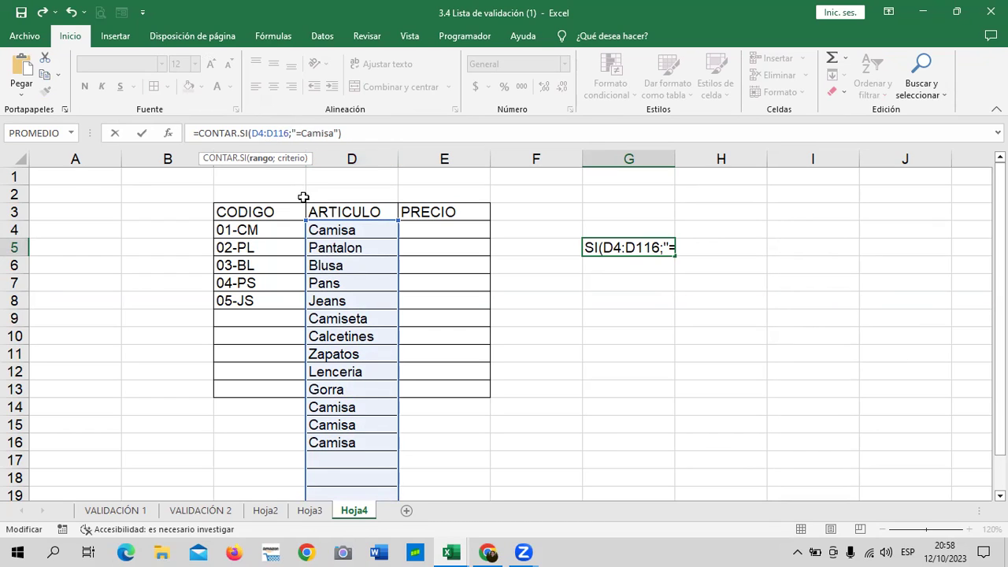
{"action": "key", "text": "BackSpace"}
{"action": "key", "text": "Return"}
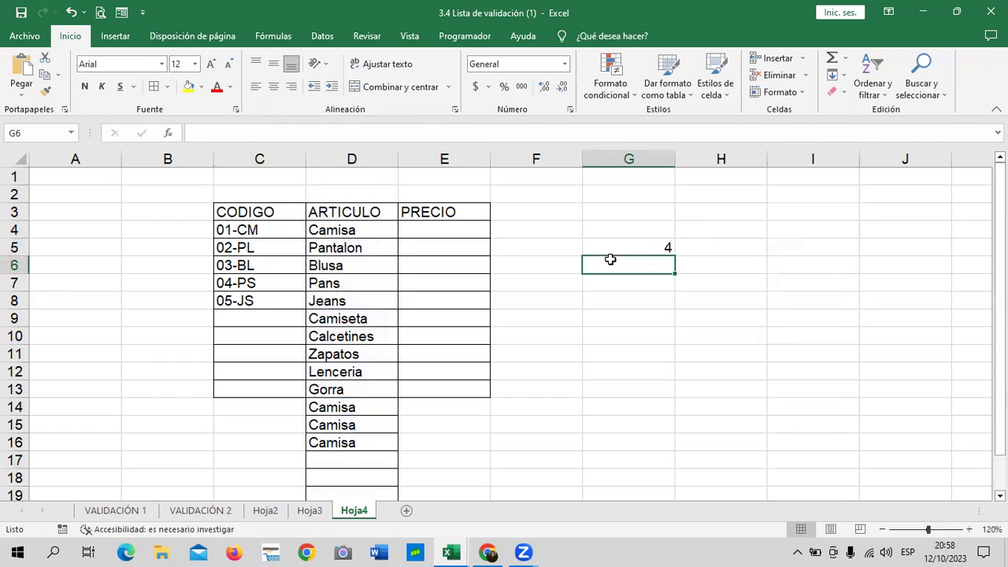
{"action": "left_click", "coordinate": [608, 247]}
{"action": "left_click", "coordinate": [572, 134]}
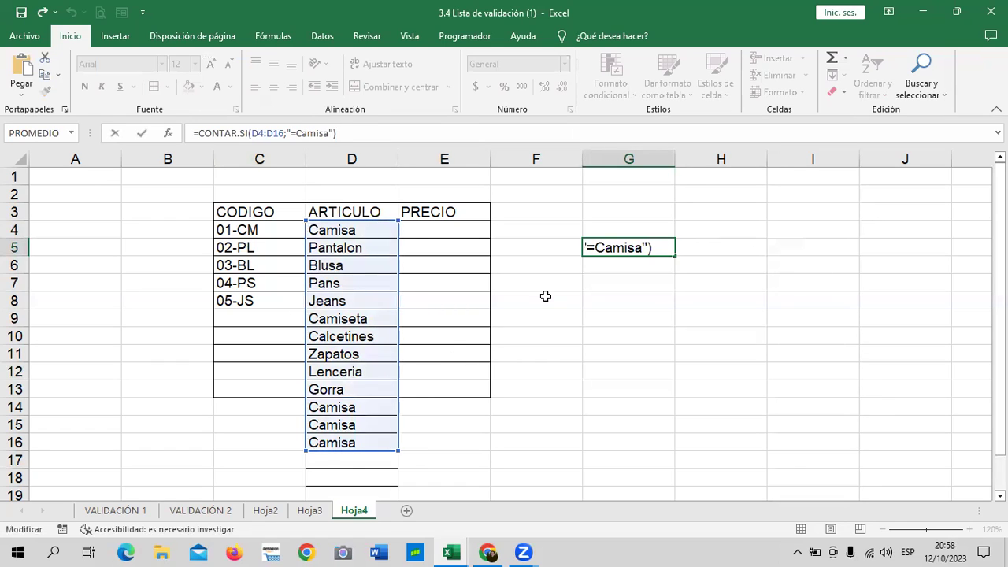
{"action": "key", "text": "Return"}
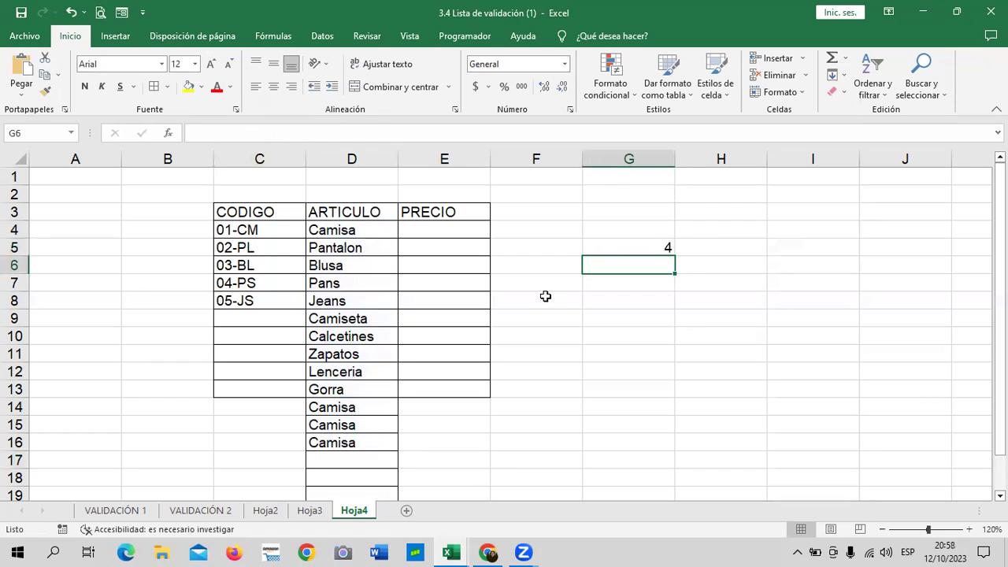
{"action": "left_click", "coordinate": [622, 244]}
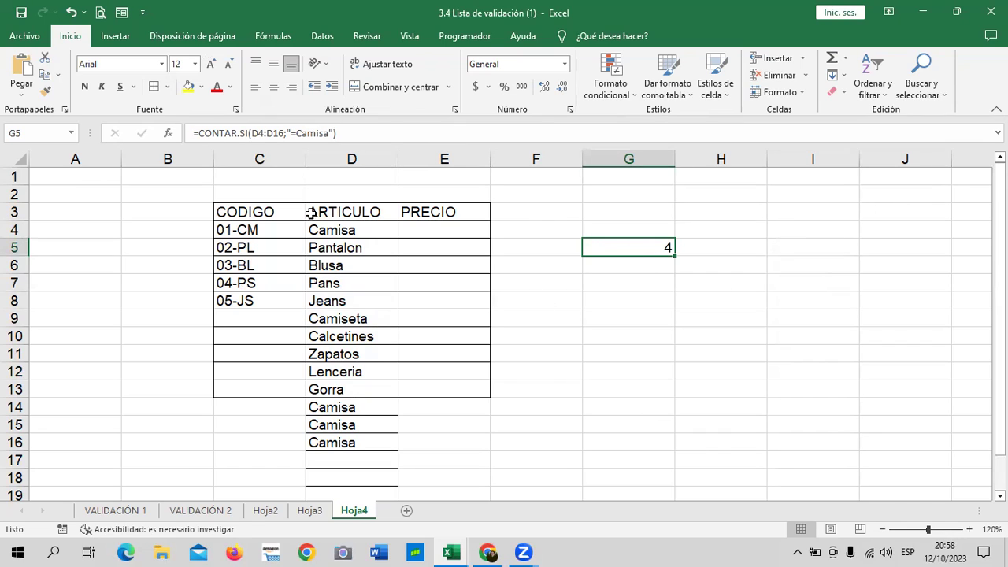
{"action": "left_click", "coordinate": [689, 339]}
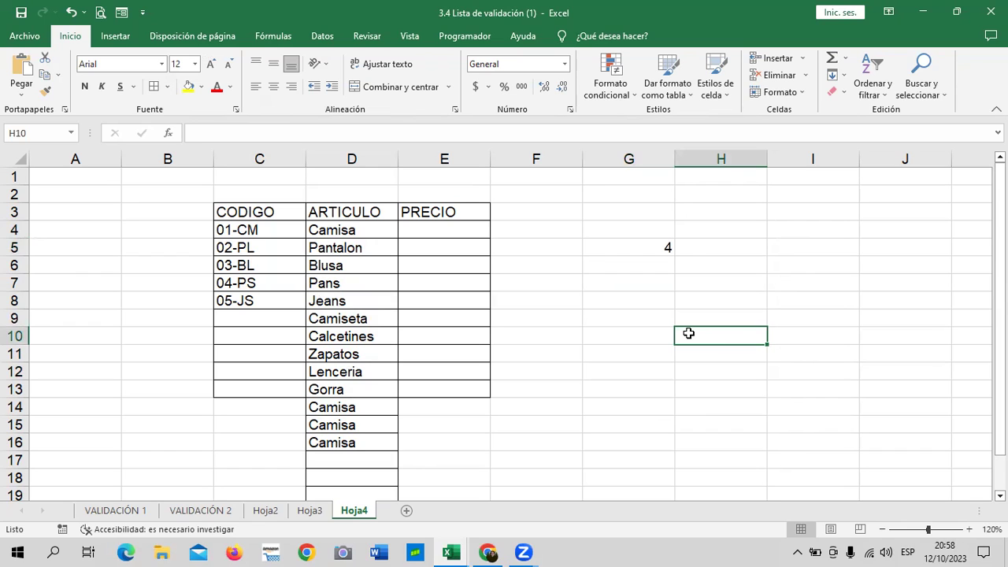
- Enter 5 and 10 in E4:E5 and extend the price series to 50 in E13
{"action": "left_click", "coordinate": [462, 231]}
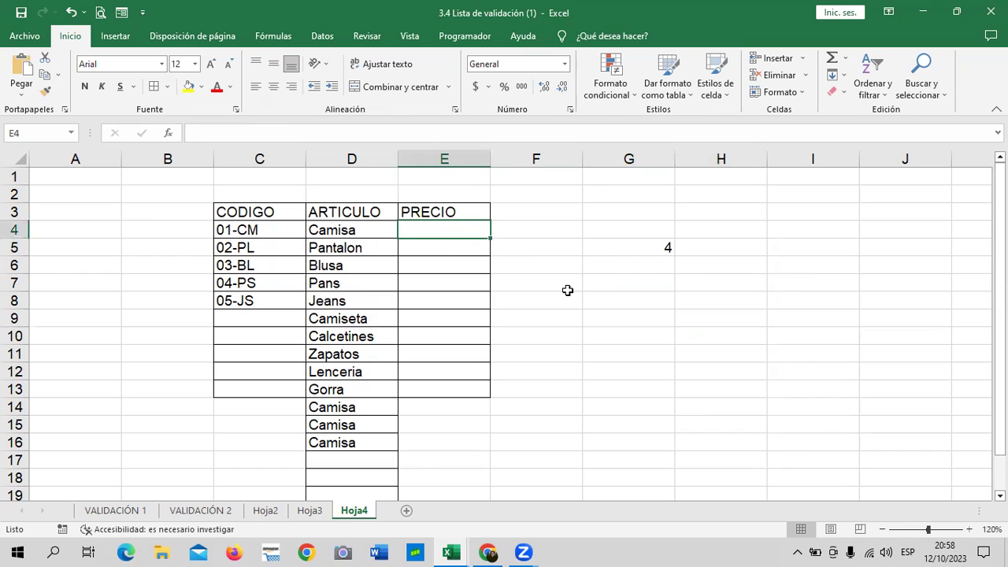
{"action": "type", "text": "5"}
{"action": "key", "text": "Return"}
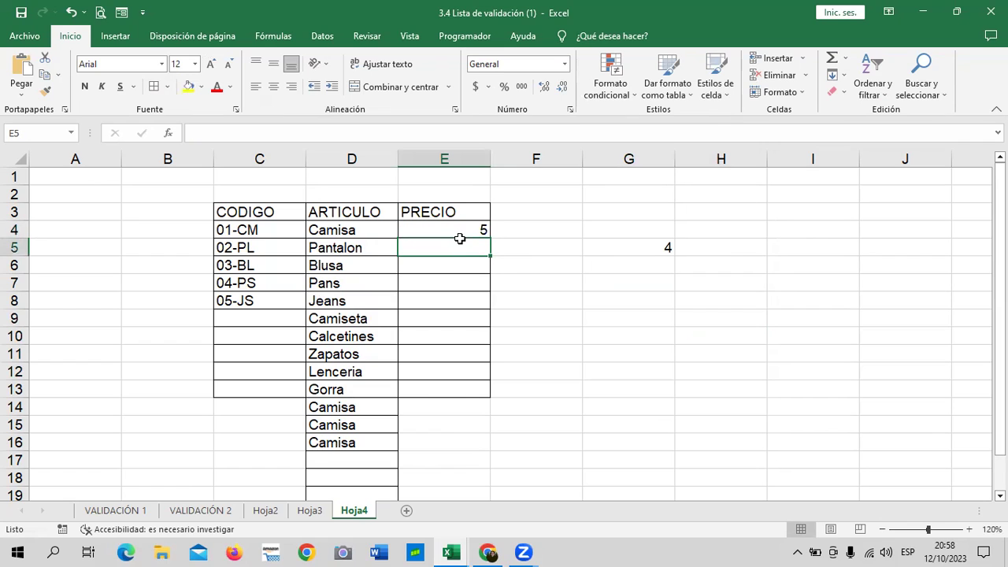
{"action": "type", "text": "10"}
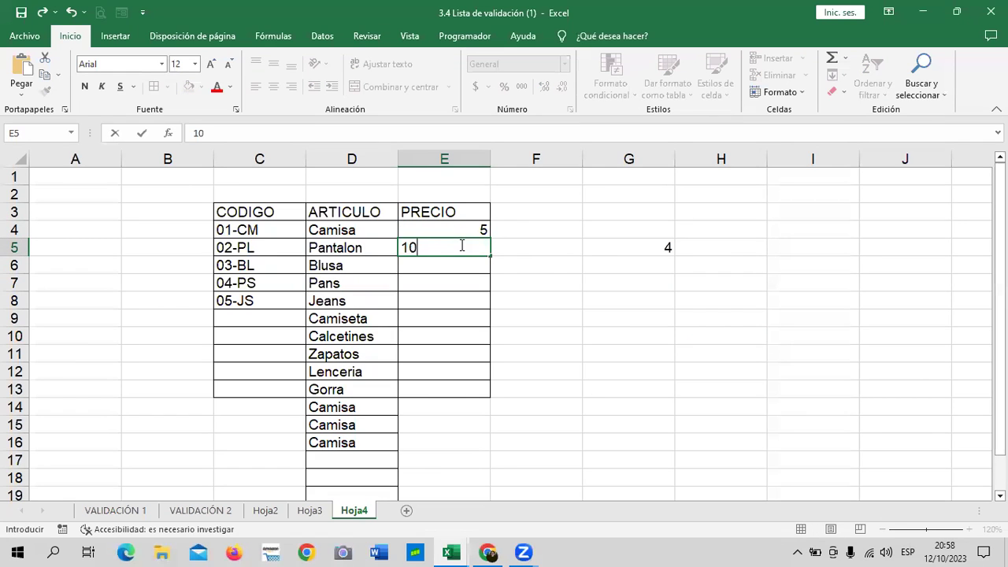
{"action": "key", "text": "Return"}
{"action": "left_click", "coordinate": [464, 227]}
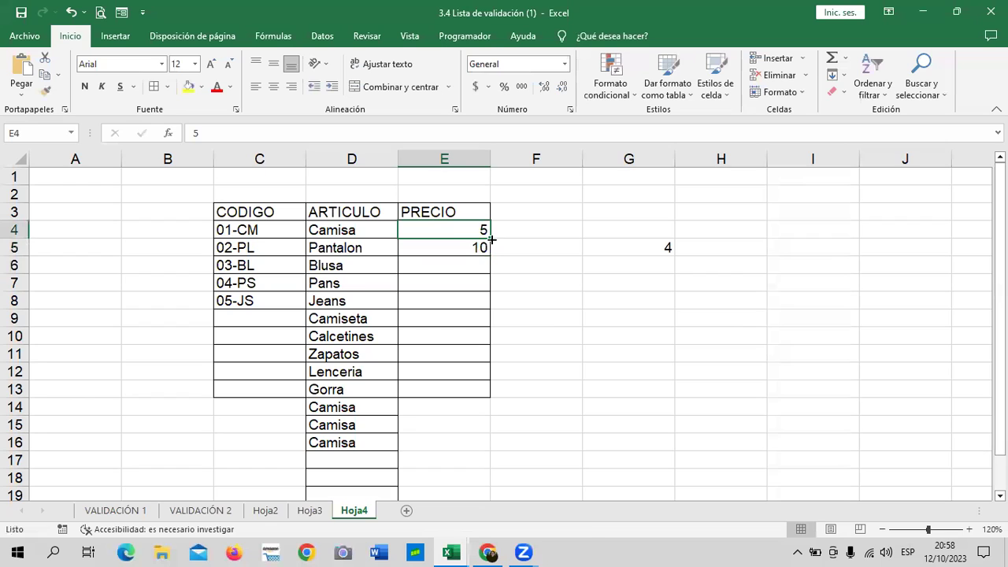
{"action": "left_click_drag", "start_coordinate": [476, 231], "coordinate": [503, 391]}
{"action": "left_click", "coordinate": [568, 392]}
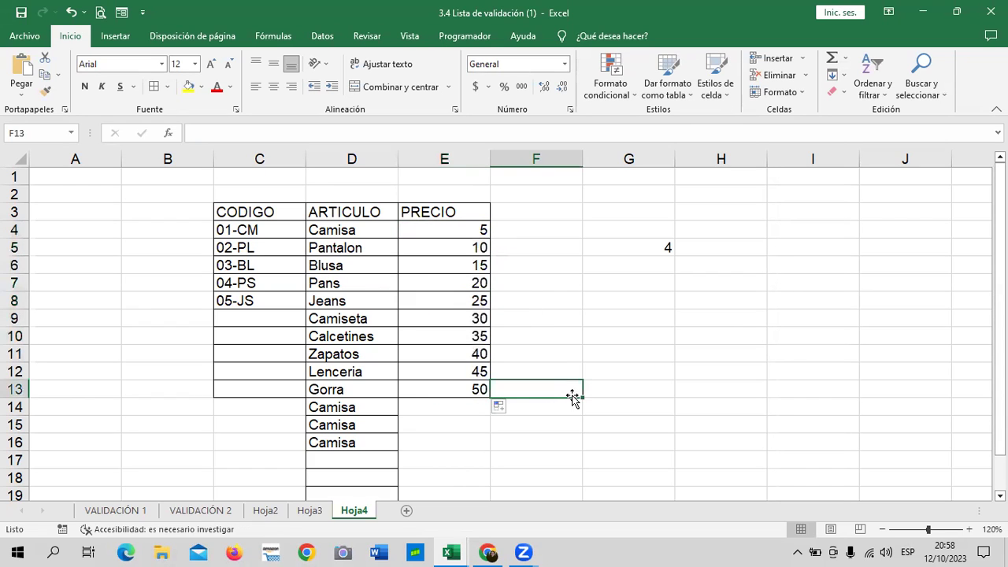
- Enter 5 as the price for the extra Camisa rows E14, E15 and E16
{"action": "left_click", "coordinate": [408, 413]}
{"action": "type", "text": "5"}
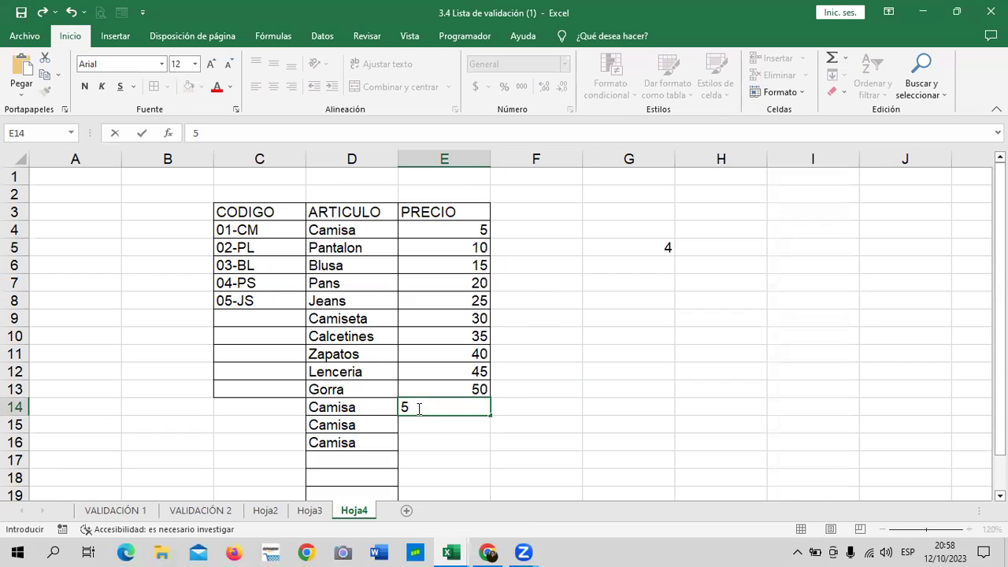
{"action": "key", "text": "Return"}
{"action": "type", "text": "5"}
{"action": "key", "text": "Return"}
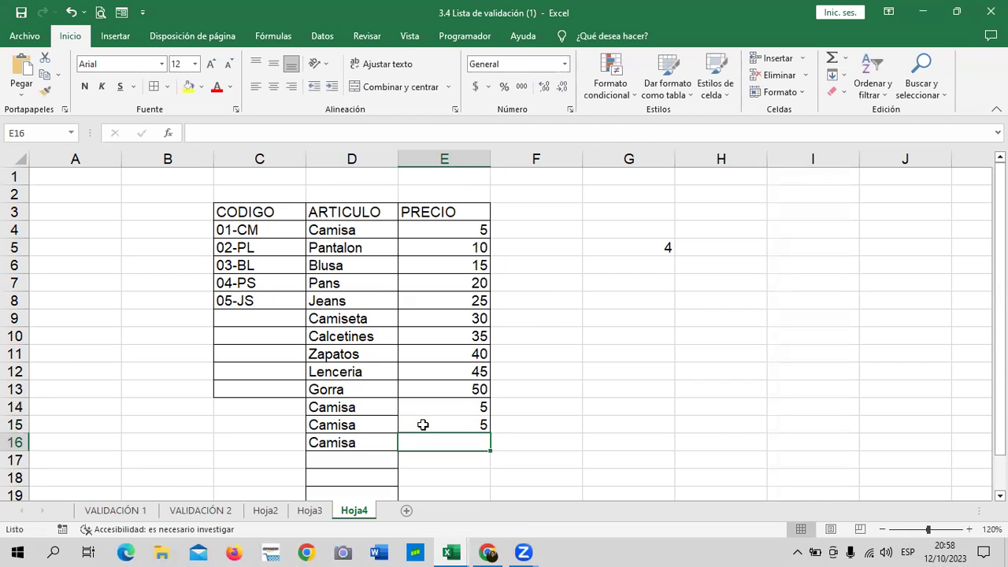
{"action": "type", "text": "5"}
{"action": "key", "text": "Return"}
{"action": "left_click", "coordinate": [634, 393]}
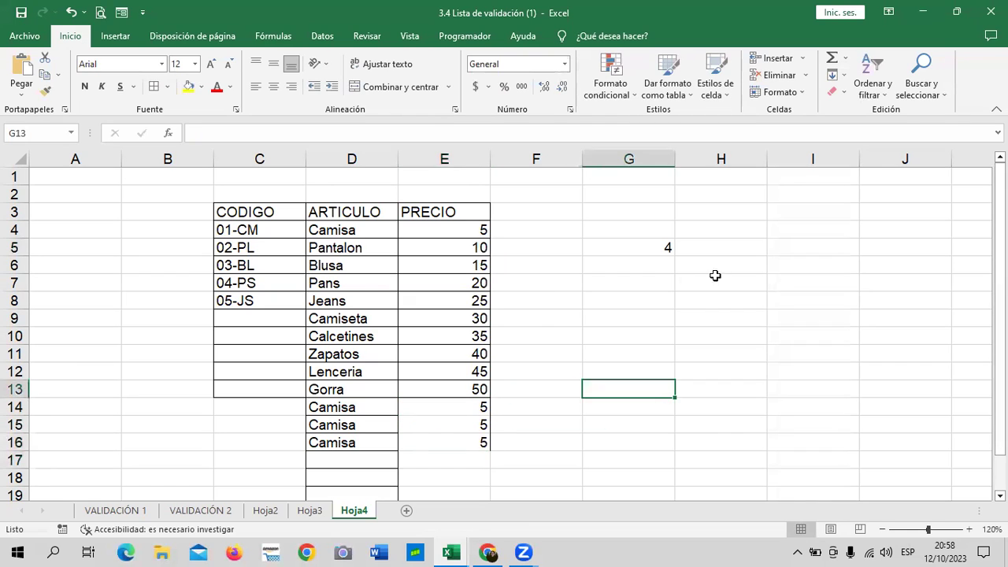
{"action": "left_click", "coordinate": [631, 246]}
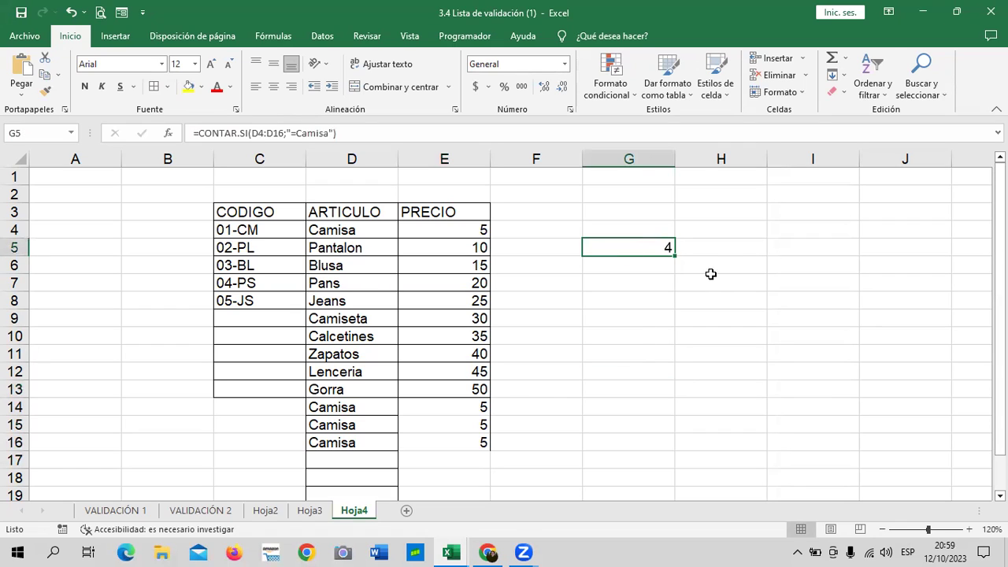
- Enter =SUMAR.SI(D4:D16;"Camisa";E4:E16) in H5 to total the Camisa prices as 20
{"action": "left_click", "coordinate": [717, 247]}
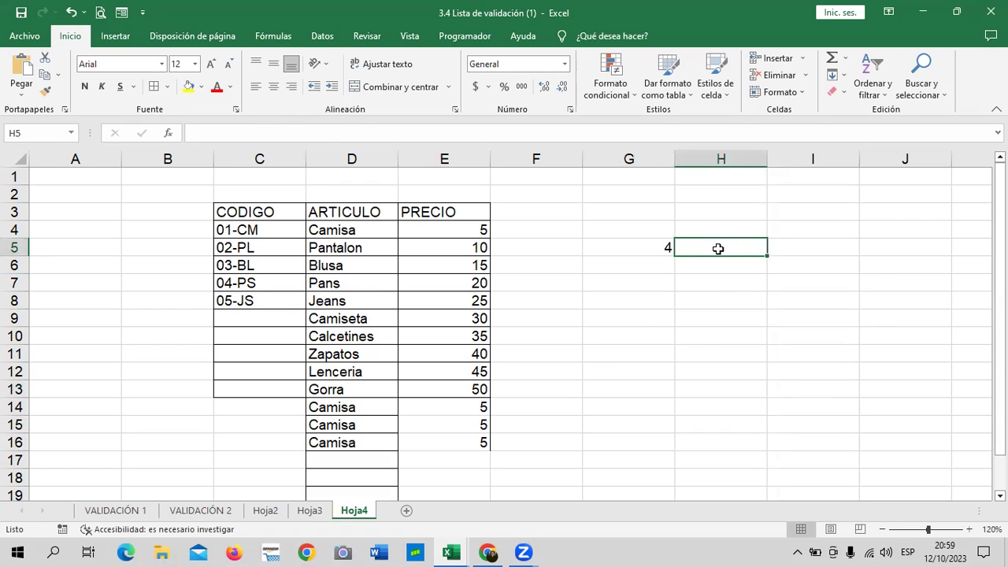
{"action": "type", "text": "=s"}
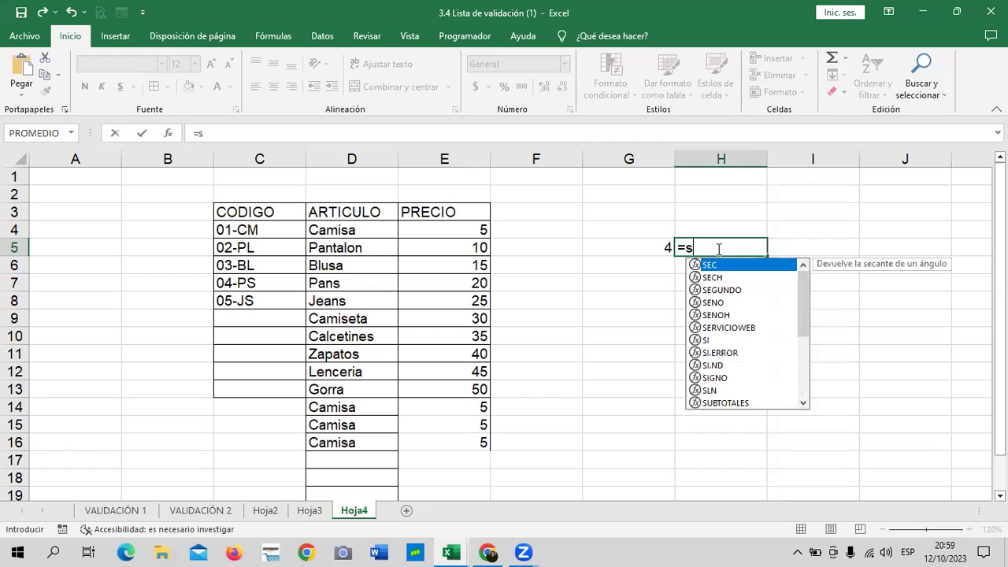
{"action": "type", "text": "umar"}
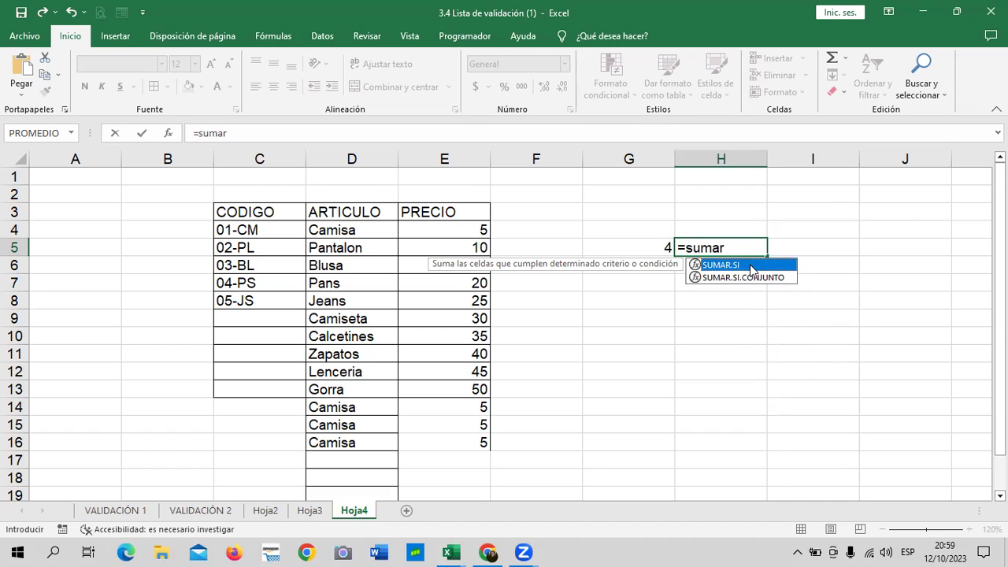
{"action": "double_click", "coordinate": [751, 270]}
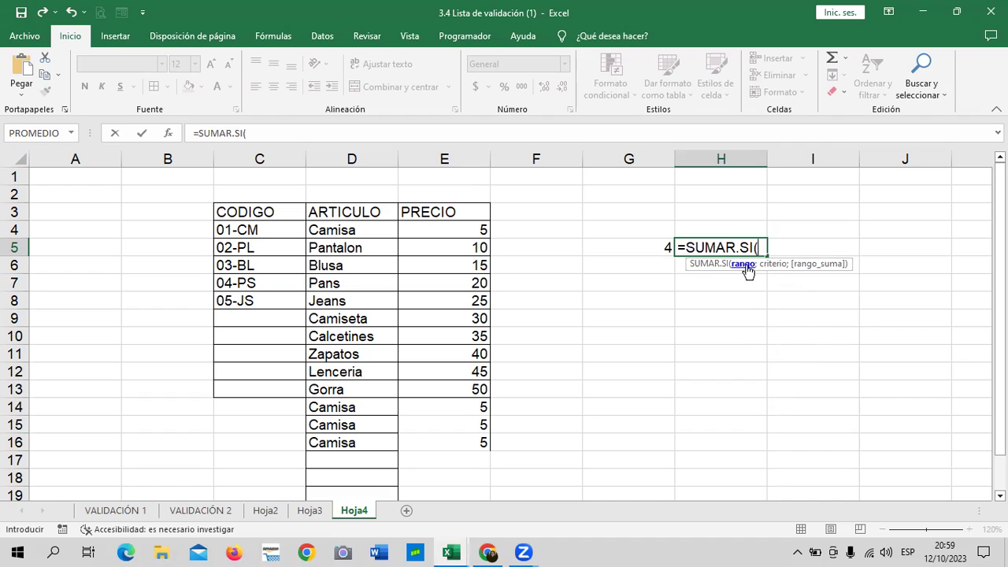
{"action": "left_click_drag", "start_coordinate": [359, 230], "coordinate": [358, 447]}
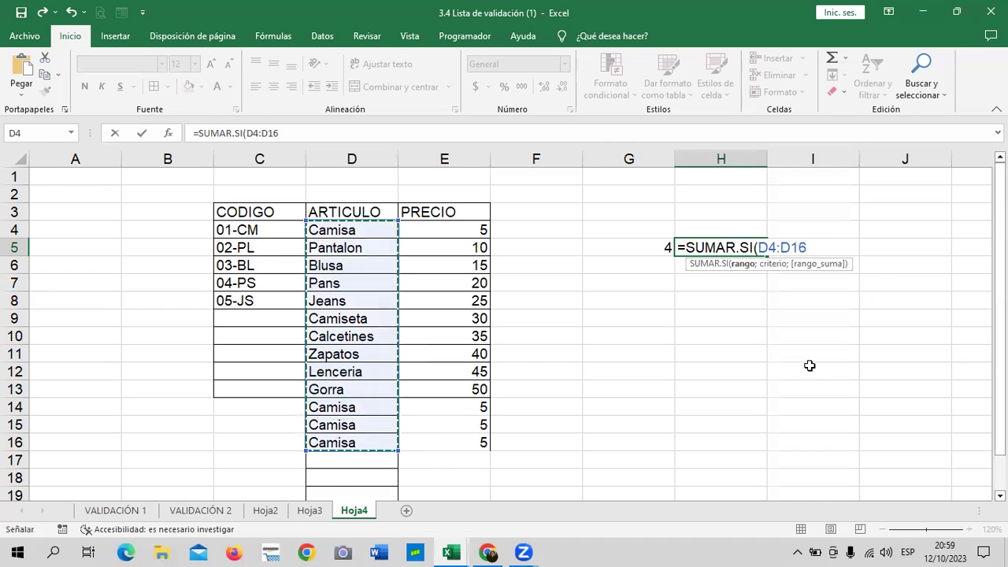
{"action": "type", "text": ";"}
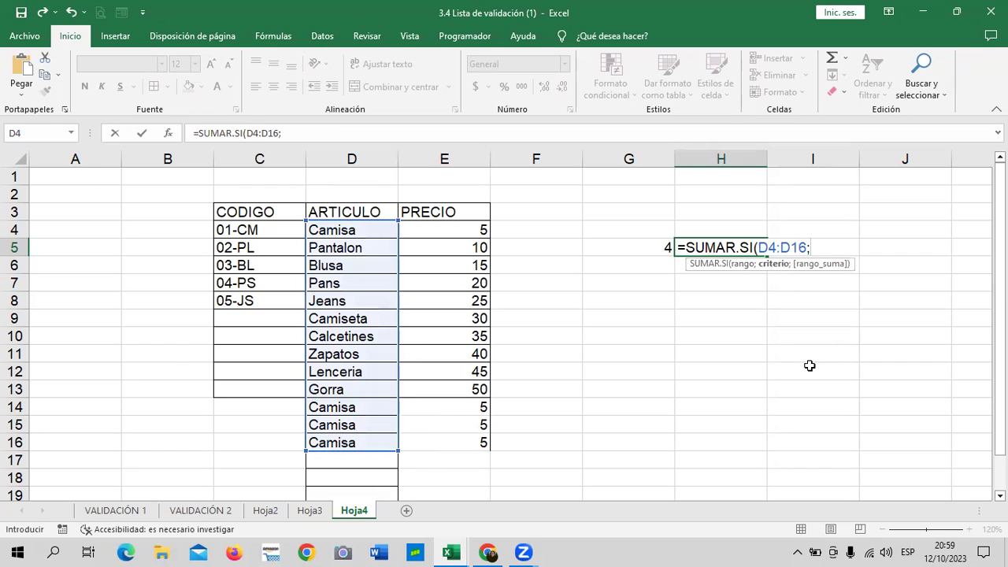
{"action": "type", "text": "\"Camisa"}
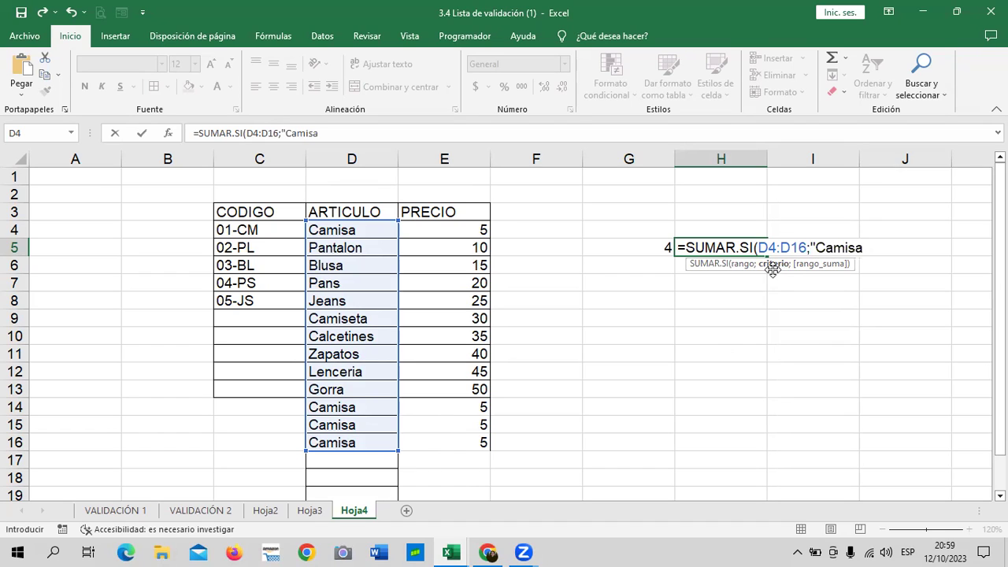
{"action": "type", "text": "\""}
{"action": "type", "text": ";"}
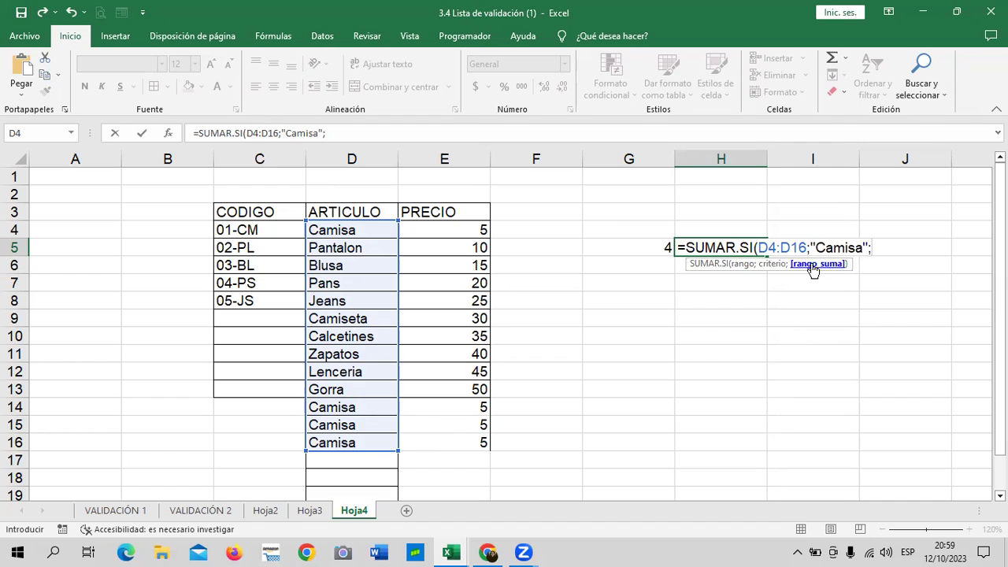
{"action": "left_click_drag", "start_coordinate": [470, 228], "coordinate": [465, 442]}
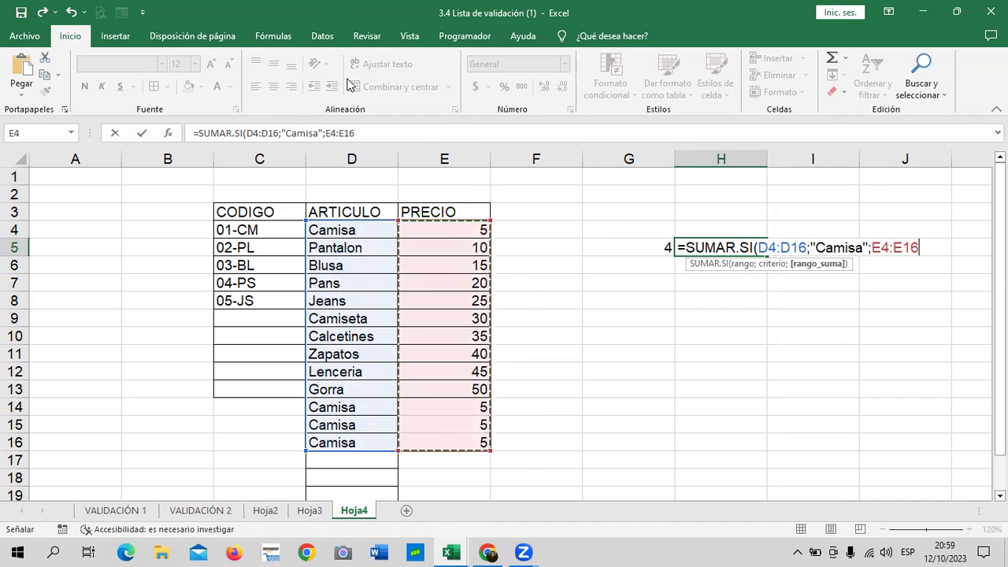
{"action": "left_click", "coordinate": [426, 135]}
{"action": "type", "text": ")"}
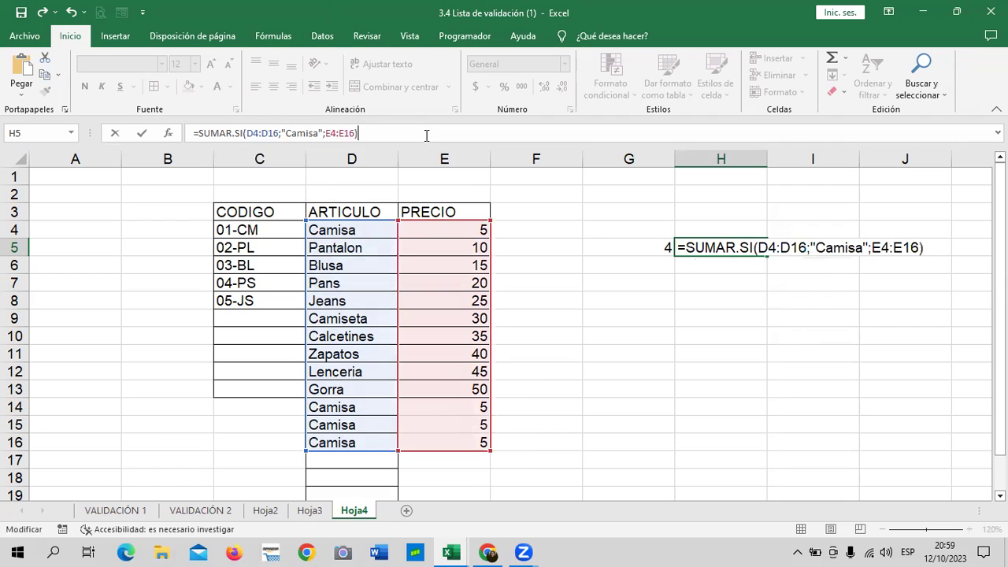
{"action": "key", "text": "Return"}
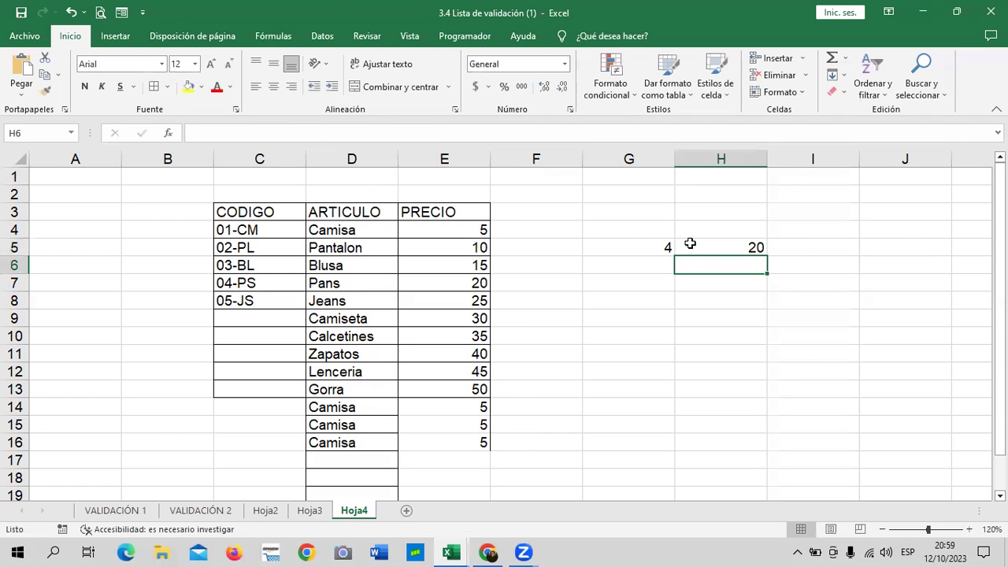
{"action": "left_click", "coordinate": [698, 250]}
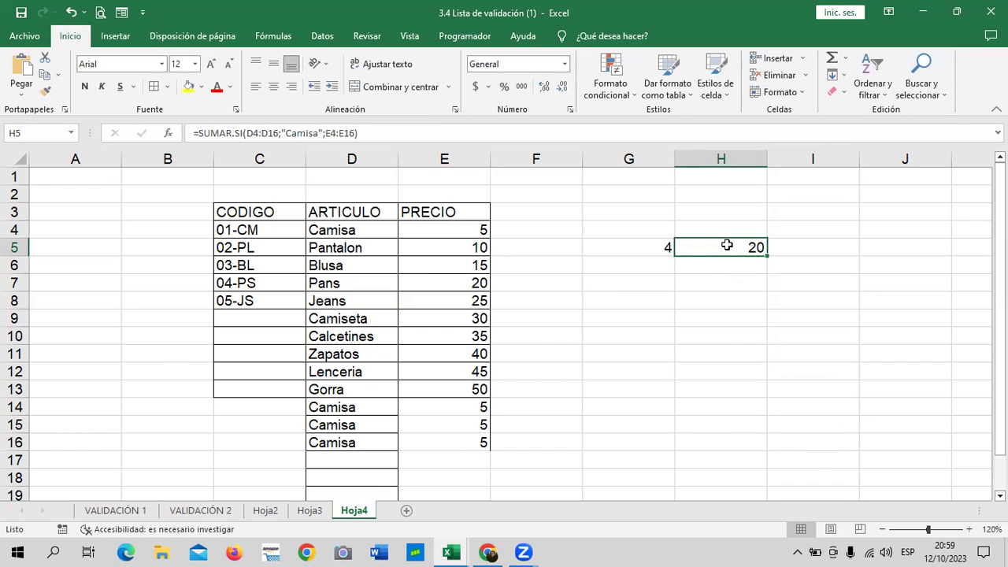
- Review the H5 SUMAR.SI formula, then change the E4 Camisa price to 6
{"action": "left_click", "coordinate": [367, 133]}
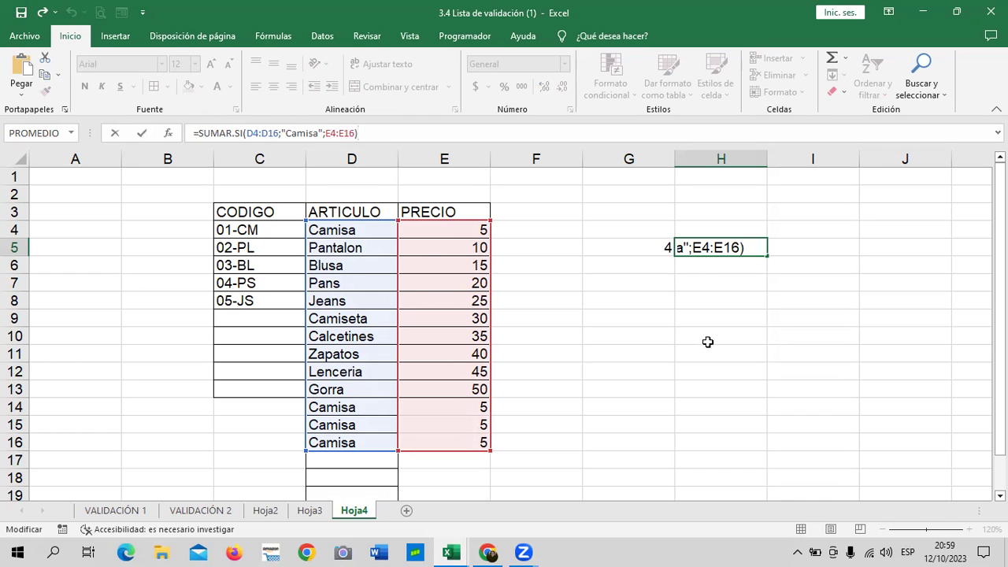
{"action": "key", "text": "Return"}
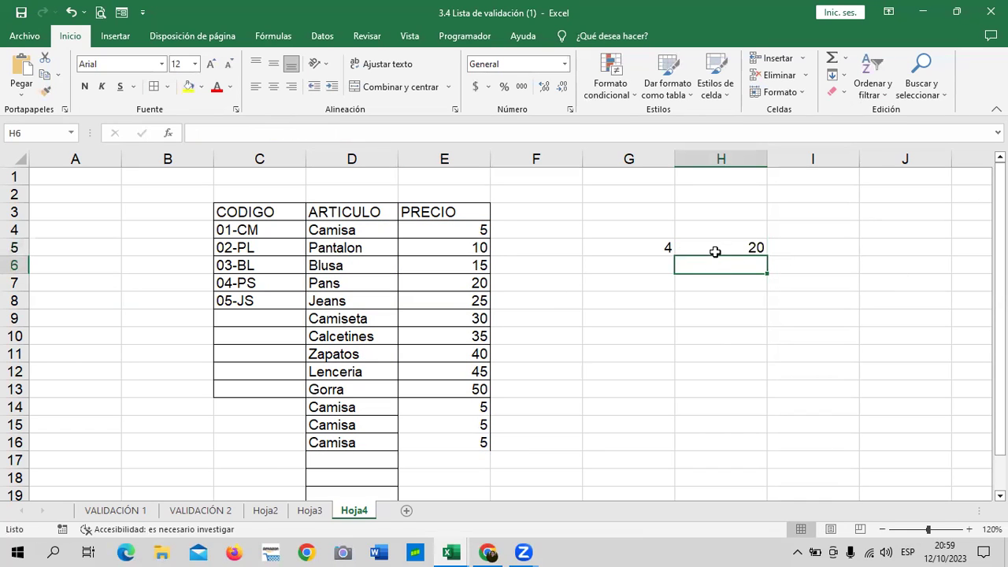
{"action": "left_click", "coordinate": [715, 251]}
{"action": "left_click", "coordinate": [481, 229]}
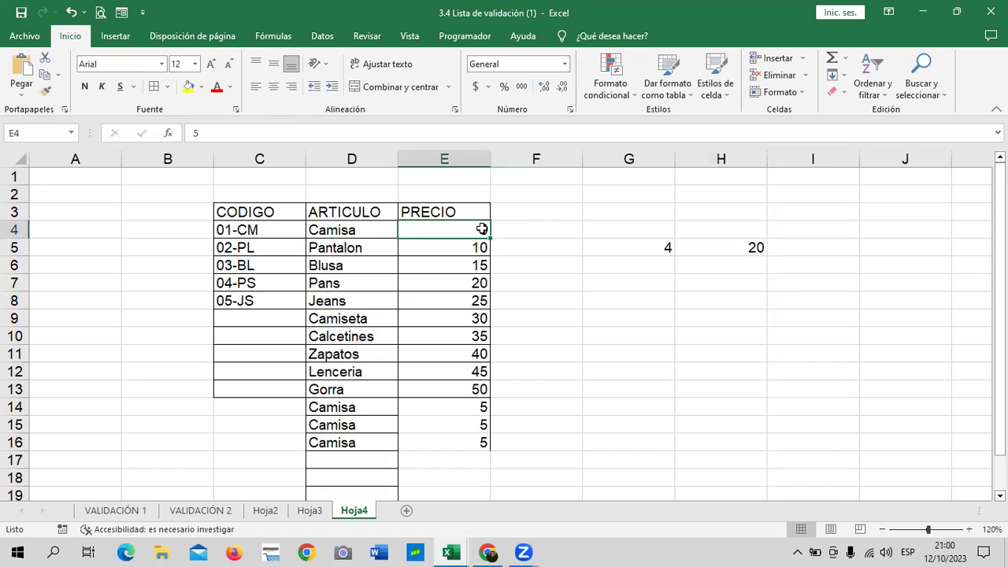
{"action": "type", "text": "6"}
{"action": "key", "text": "Return"}
- Change the Camisa prices in E14, E15 and E16 to 6, bringing H5 to 24
{"action": "left_click", "coordinate": [449, 406]}
{"action": "key", "text": "Down"}
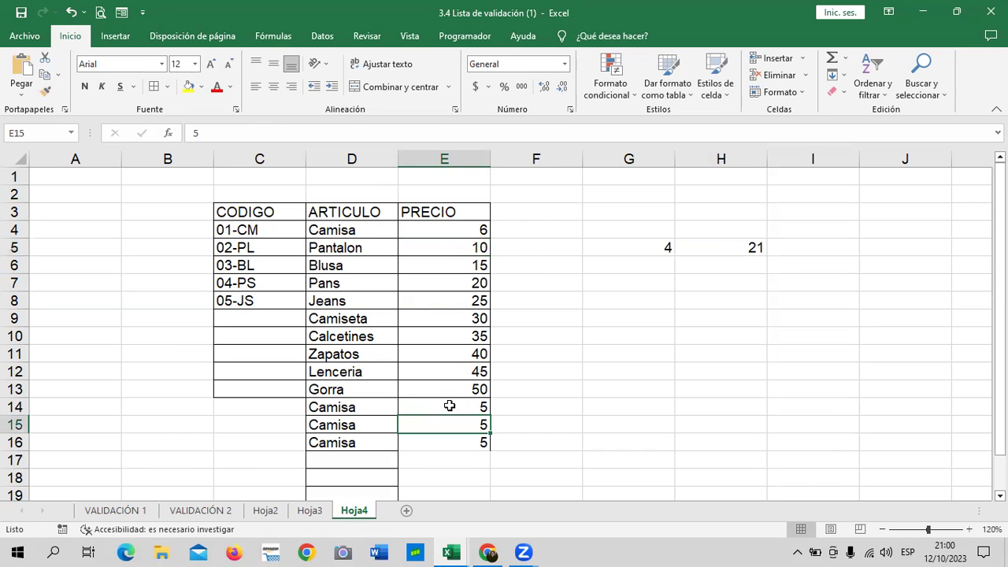
{"action": "left_click", "coordinate": [449, 406]}
{"action": "type", "text": "6"}
{"action": "key", "text": "Return"}
{"action": "type", "text": "6"}
{"action": "key", "text": "Return"}
{"action": "type", "text": "6"}
{"action": "key", "text": "Return"}
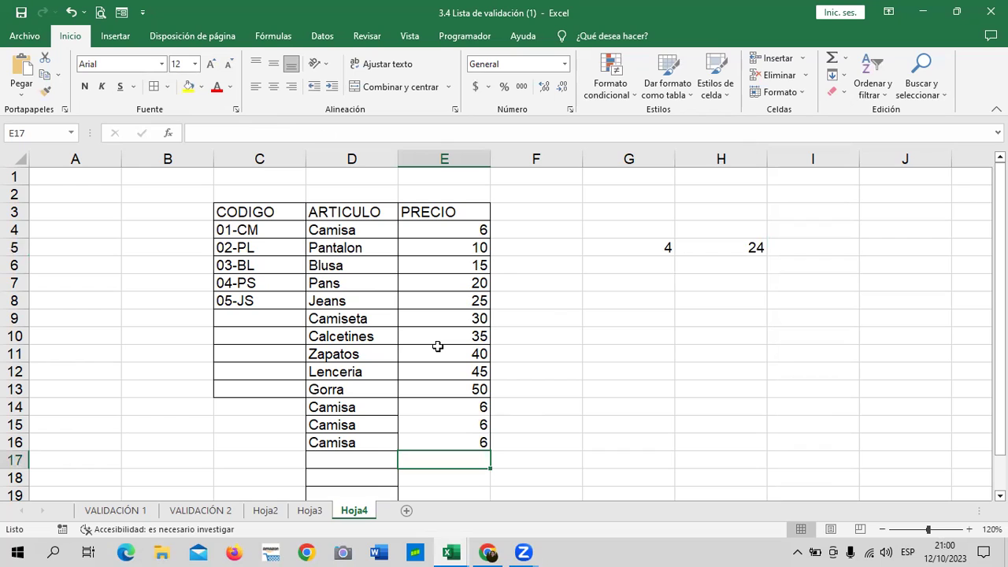
{"action": "left_click", "coordinate": [737, 246]}
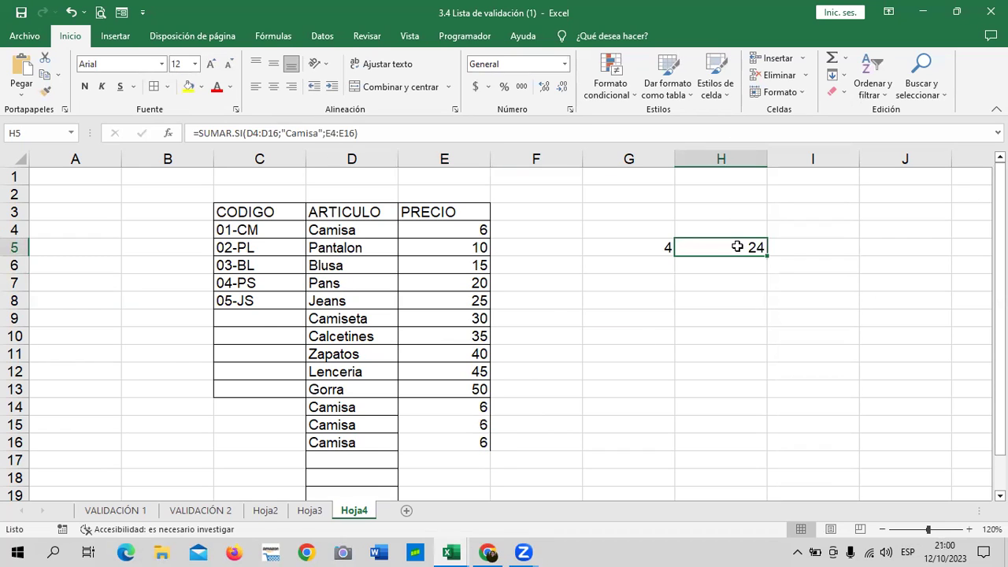